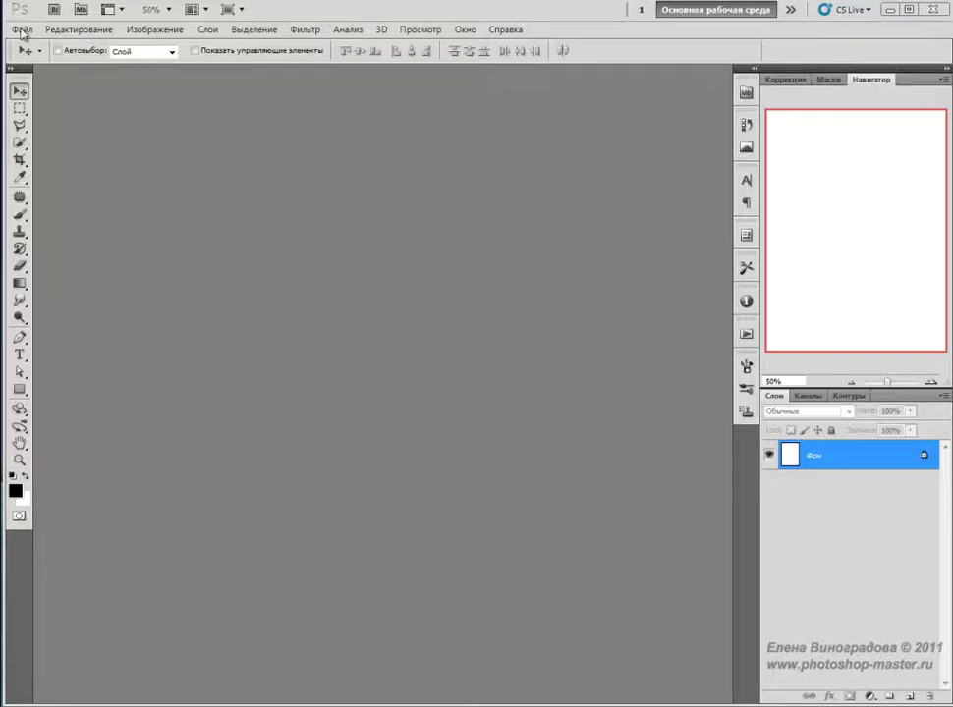
Create a new white 1200×1600 px, 72 ppi RGB document
left_click(22, 32)
left_click(47, 44)
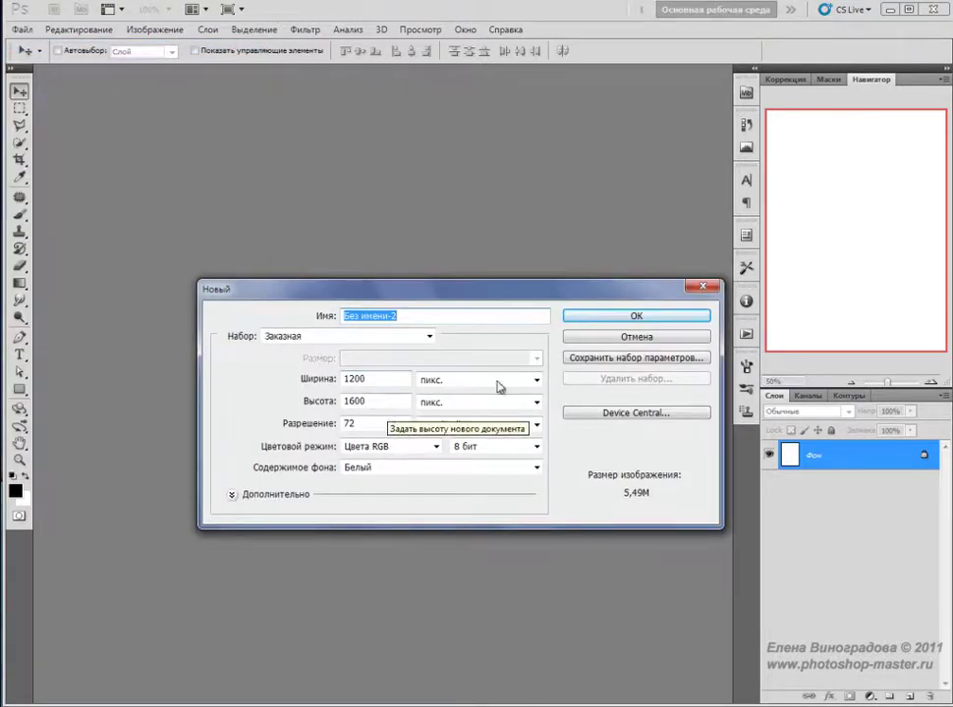
left_click(593, 321)
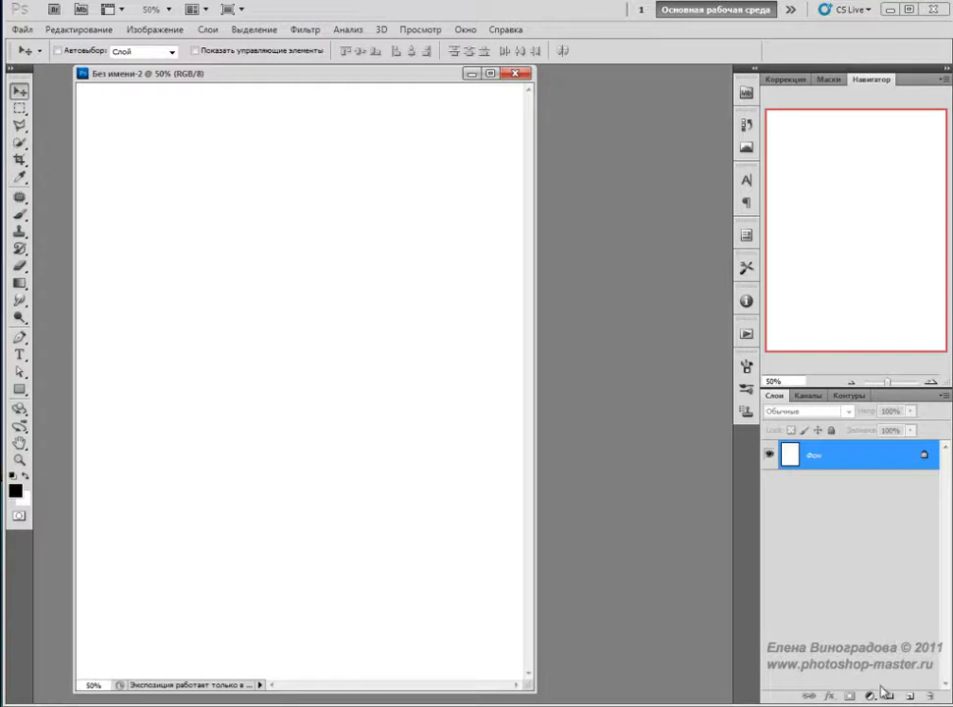
Add a new layer, pick the Gradient tool, and set the foreground to light cyan-blue
left_click(910, 697)
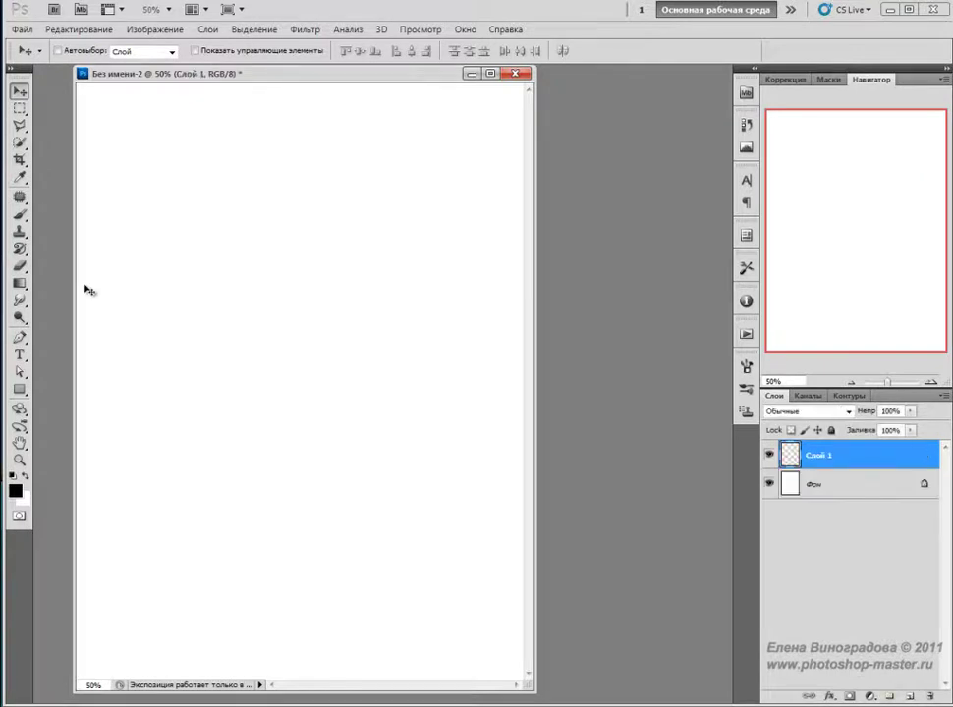
left_click(19, 282)
left_click(80, 285)
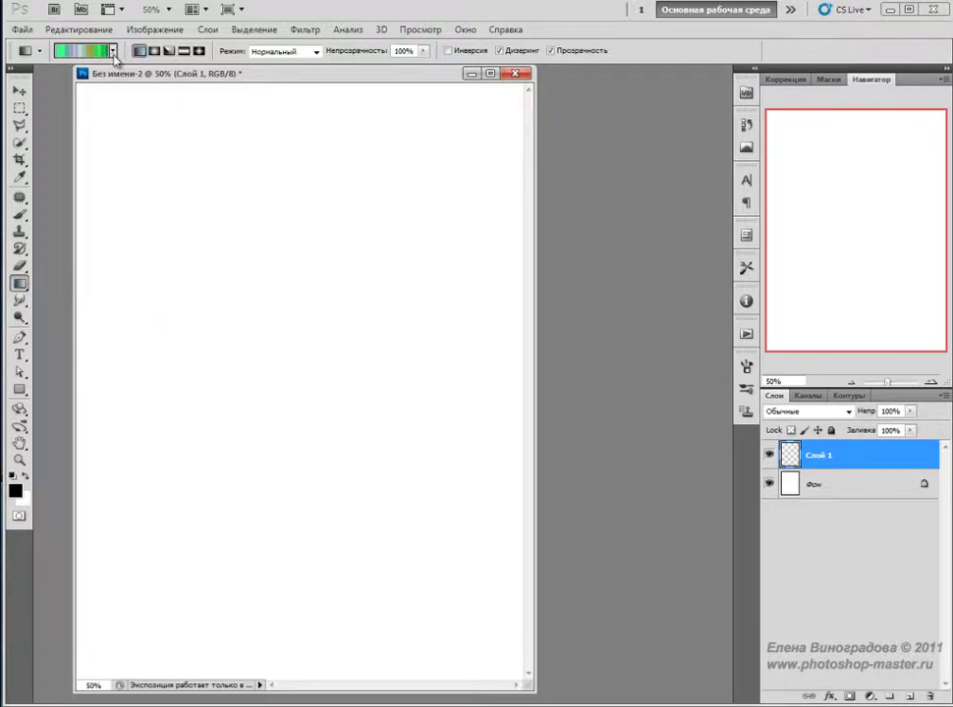
left_click(13, 488)
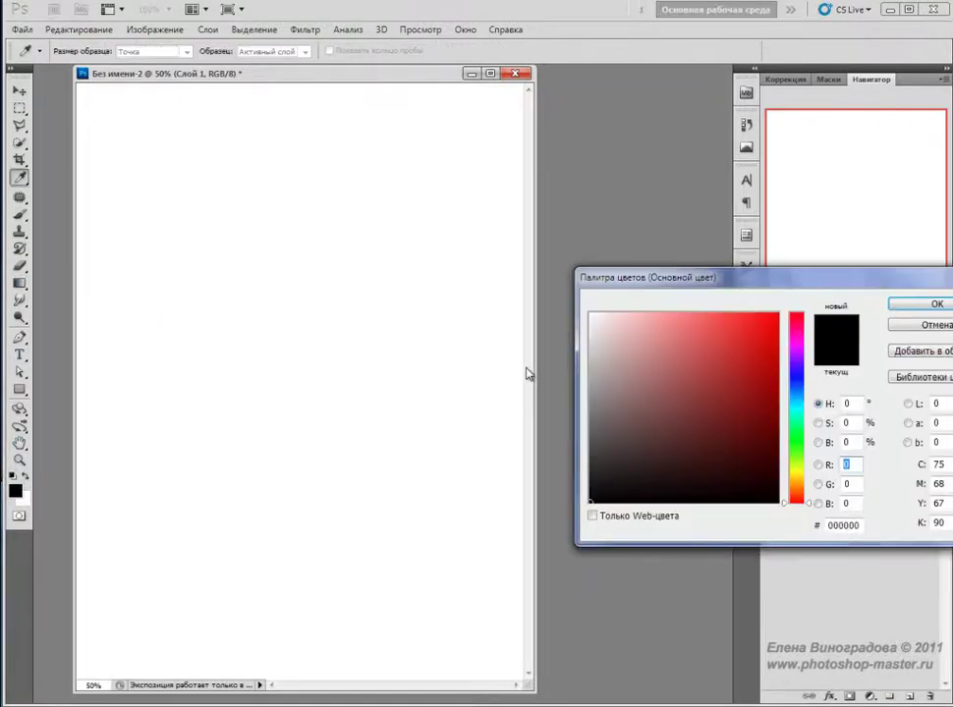
left_click(798, 403)
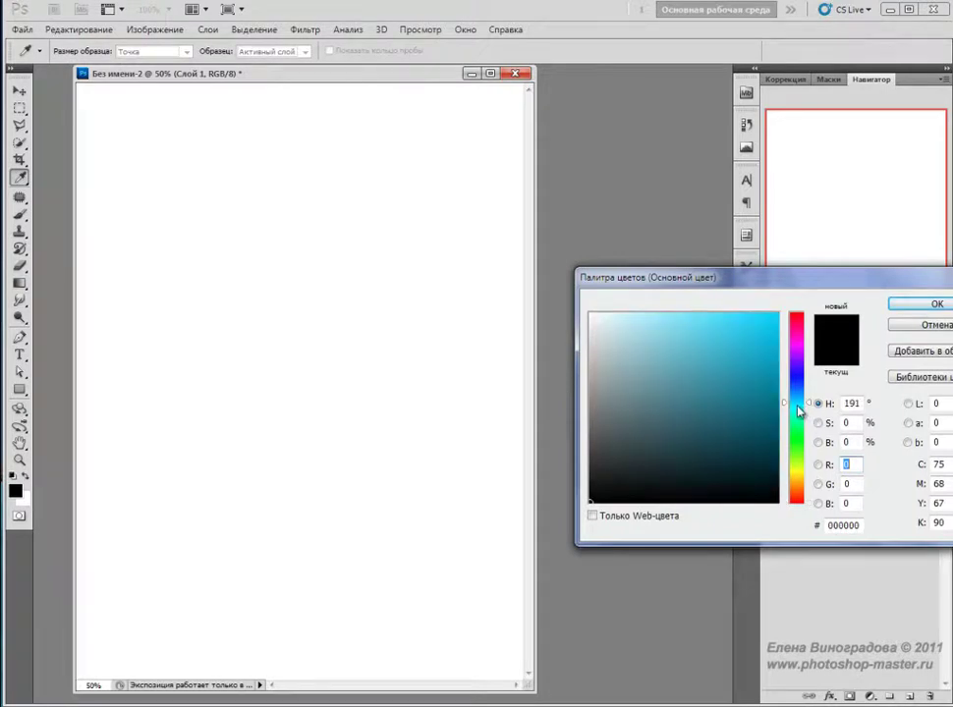
left_click_drag(811, 407, 809, 402)
left_click(726, 340)
left_click(933, 309)
Make the second colour dark navy 092539, keeping light blue as foreground
left_click(26, 475)
left_click(14, 491)
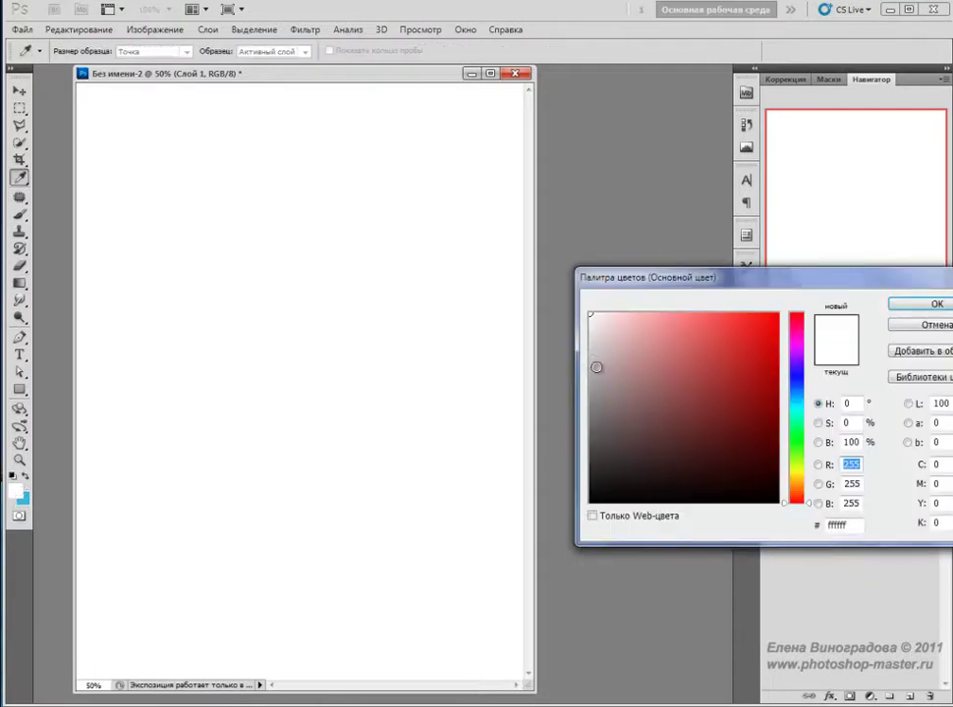
left_click(753, 462)
left_click(749, 460)
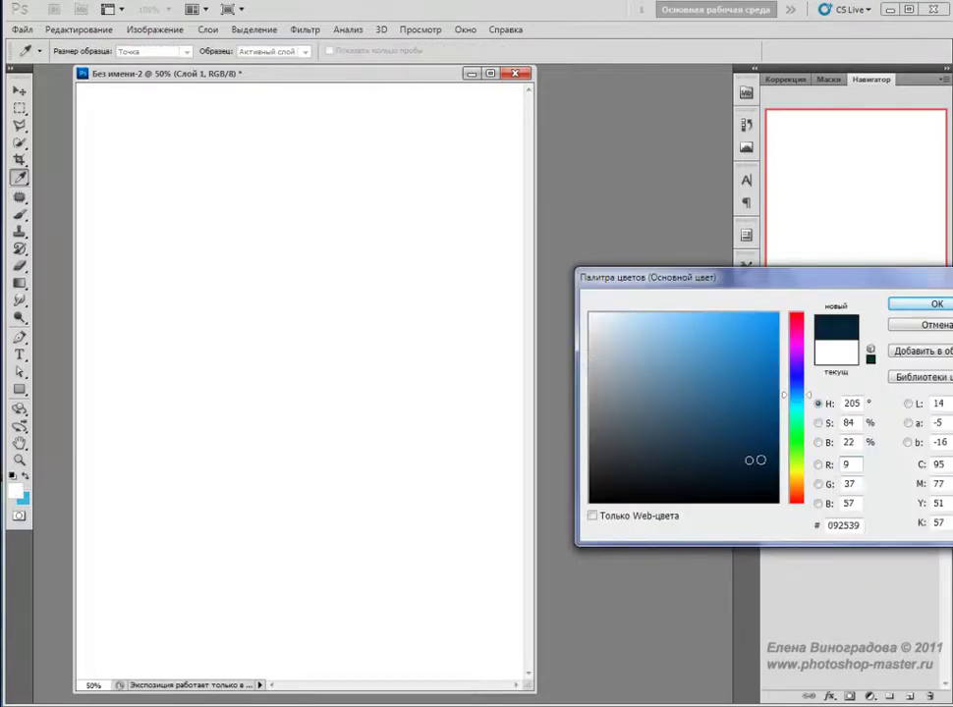
left_click(934, 304)
key("x")
Drag a foreground-to-background gradient from top to bottom of the layer
left_click(112, 54)
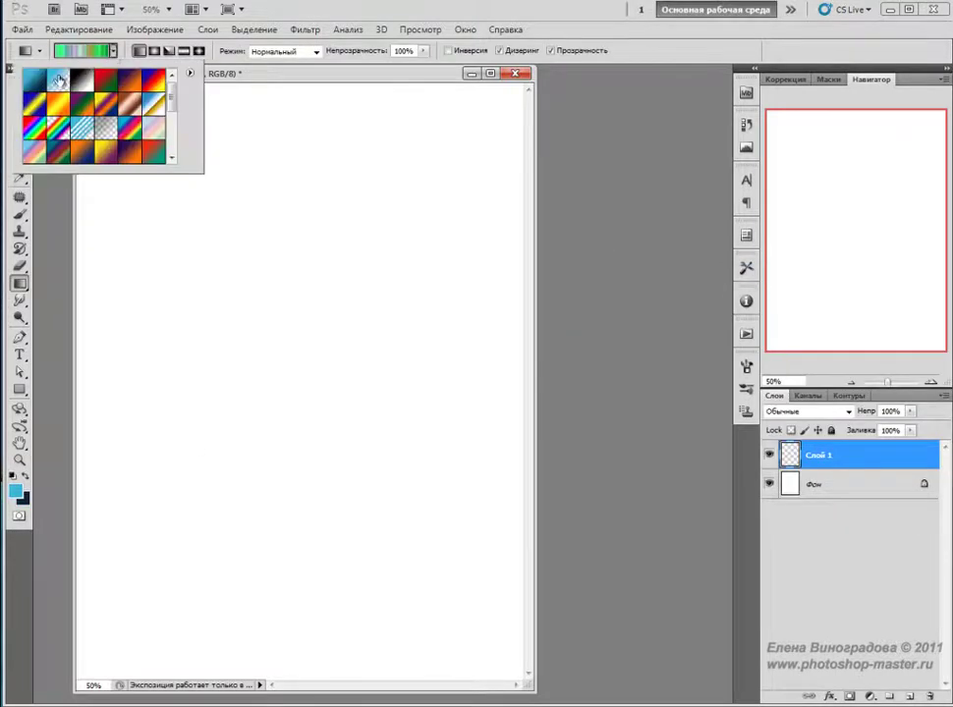
left_click(32, 78)
left_click(243, 78)
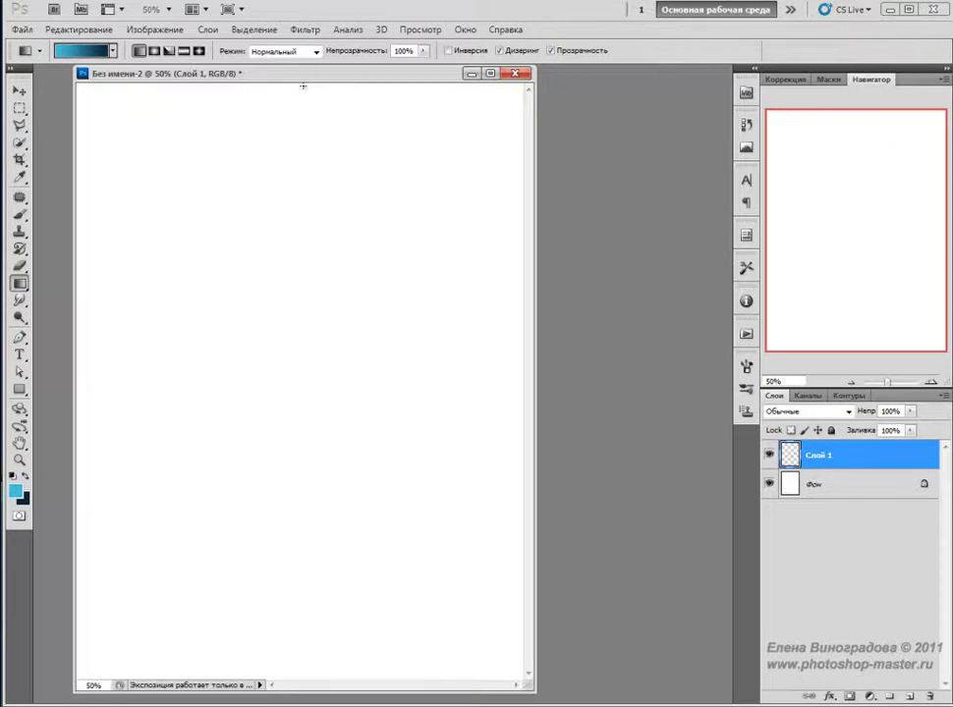
left_click_drag(304, 86, 305, 679)
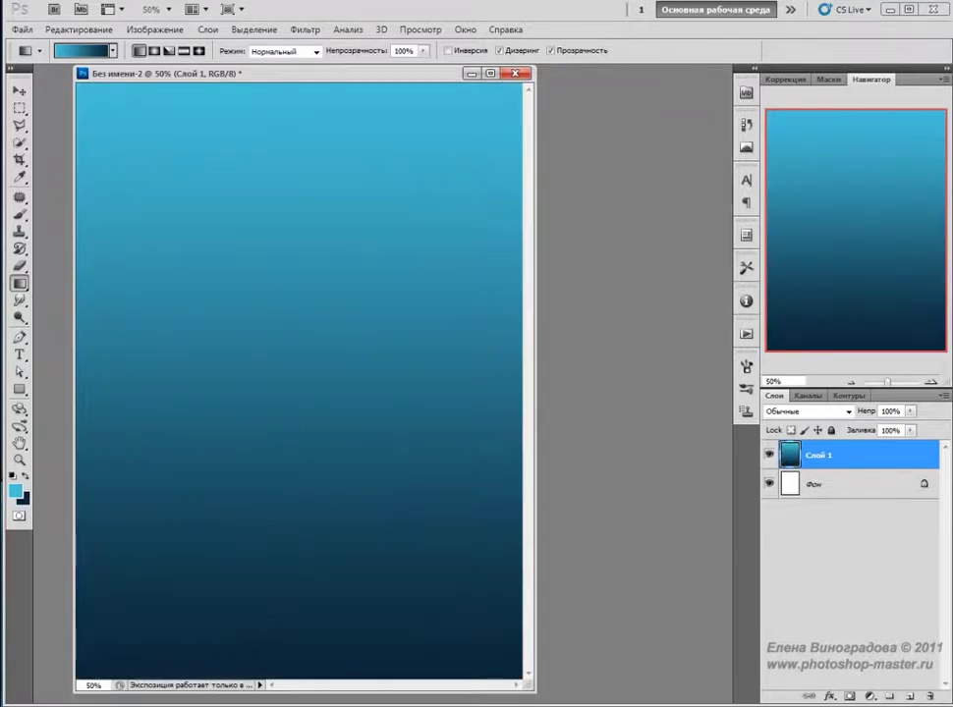
Add a new layer and fill it with black using the Paint Bucket
left_click(910, 695)
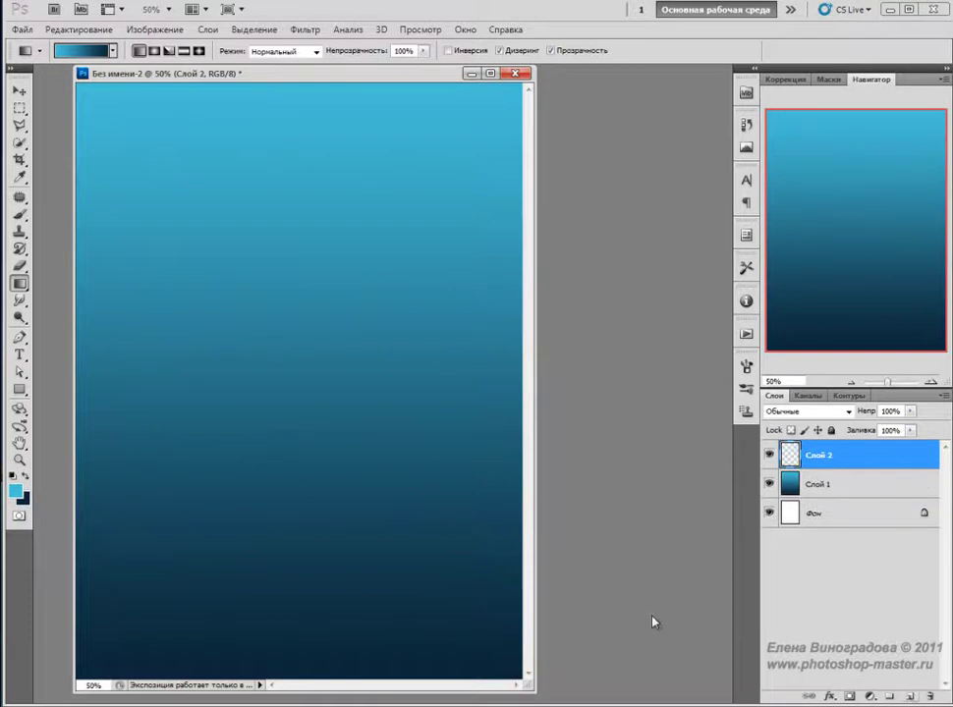
left_click(14, 477)
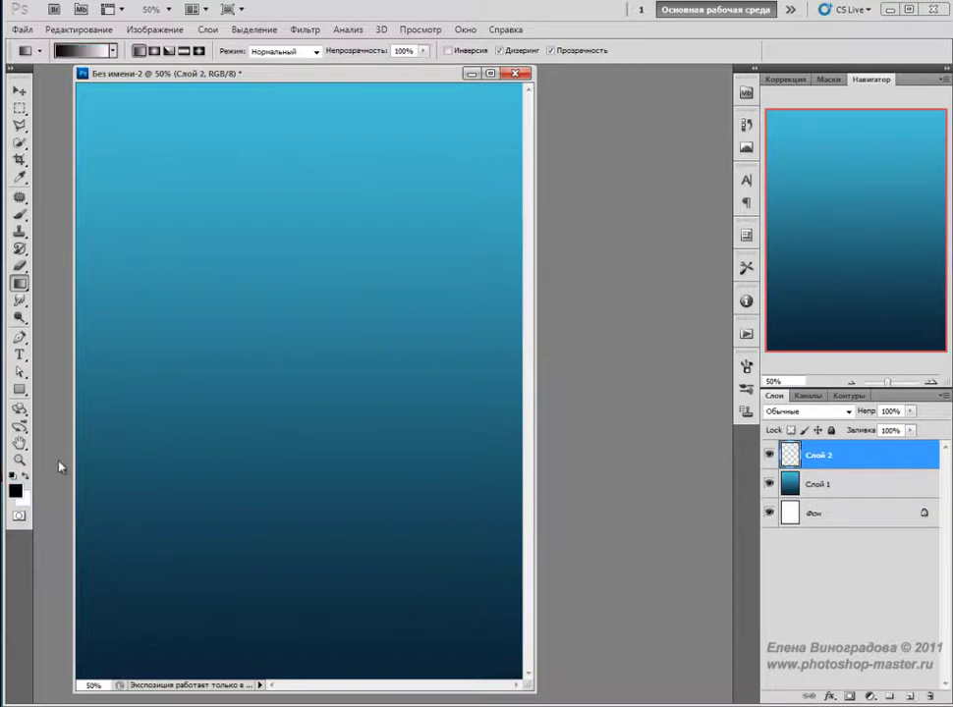
right_click(19, 283)
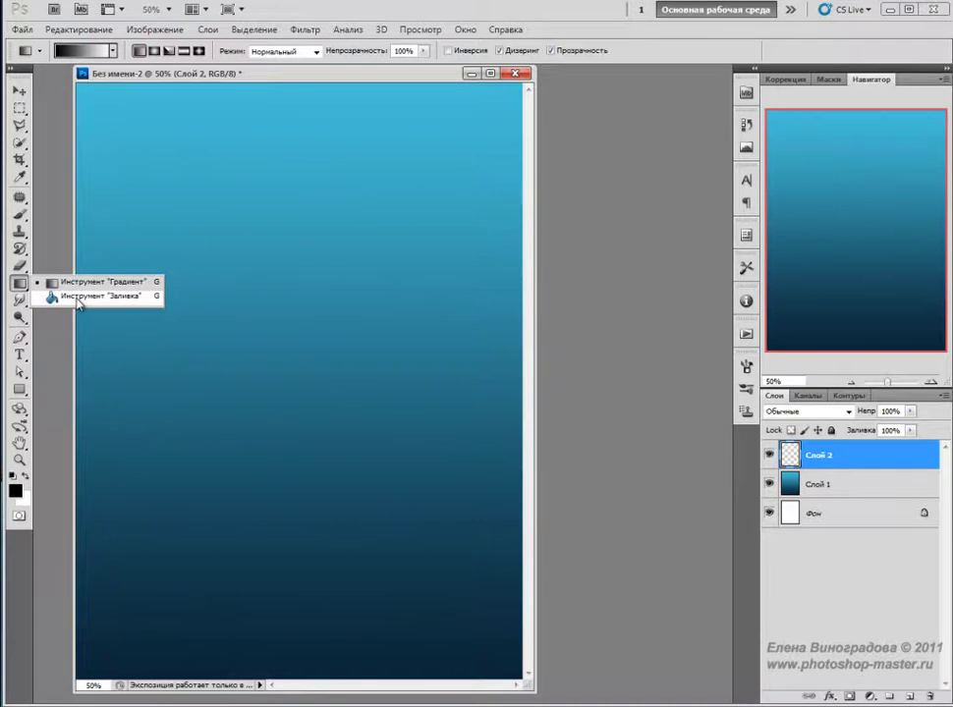
left_click(77, 297)
left_click(266, 313)
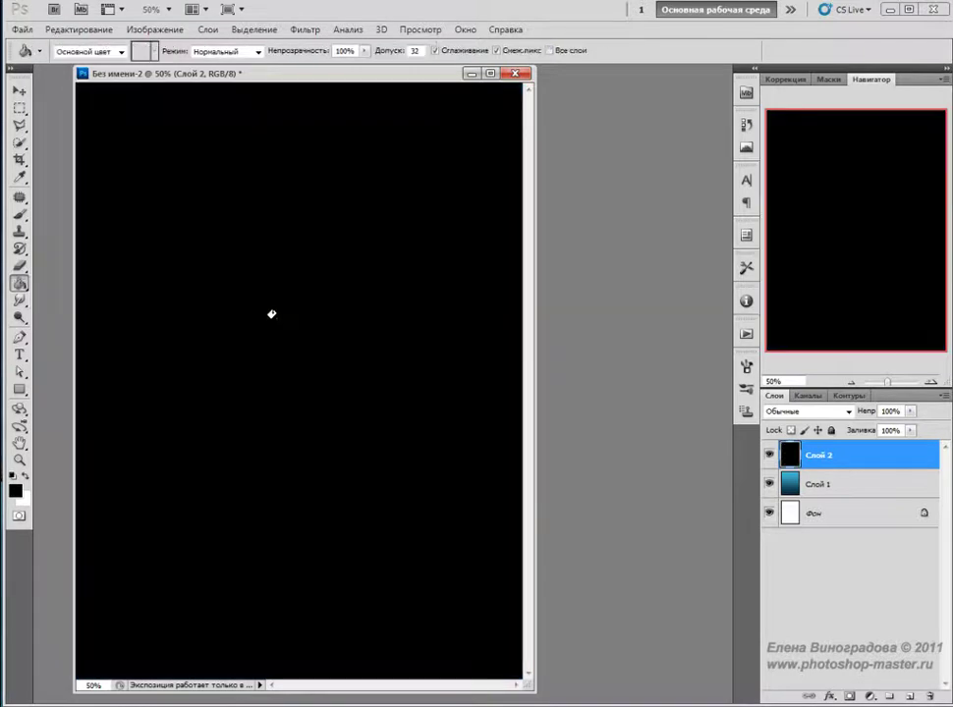
Render Clouds on the black layer and blend it in Soft Light at 22% opacity
left_click(305, 30)
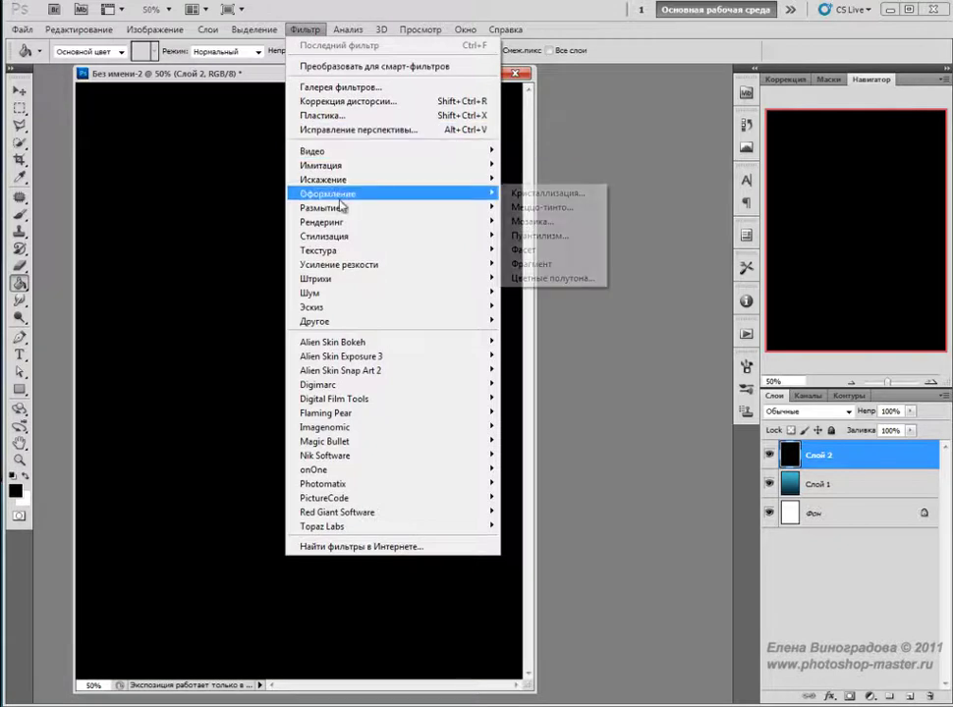
mouse_move(393, 222)
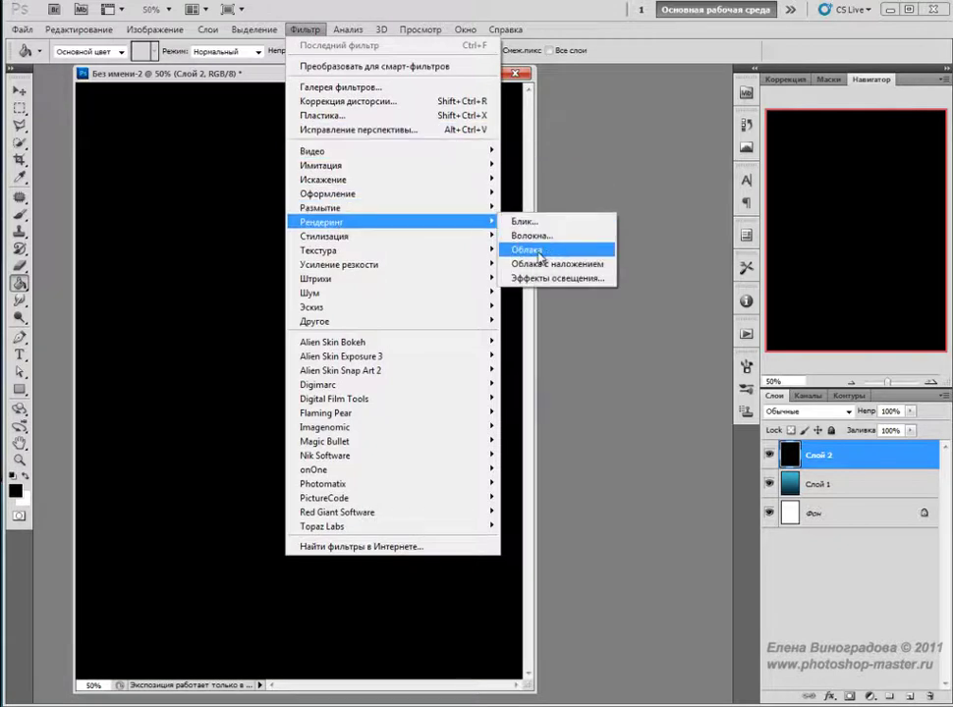
left_click(530, 249)
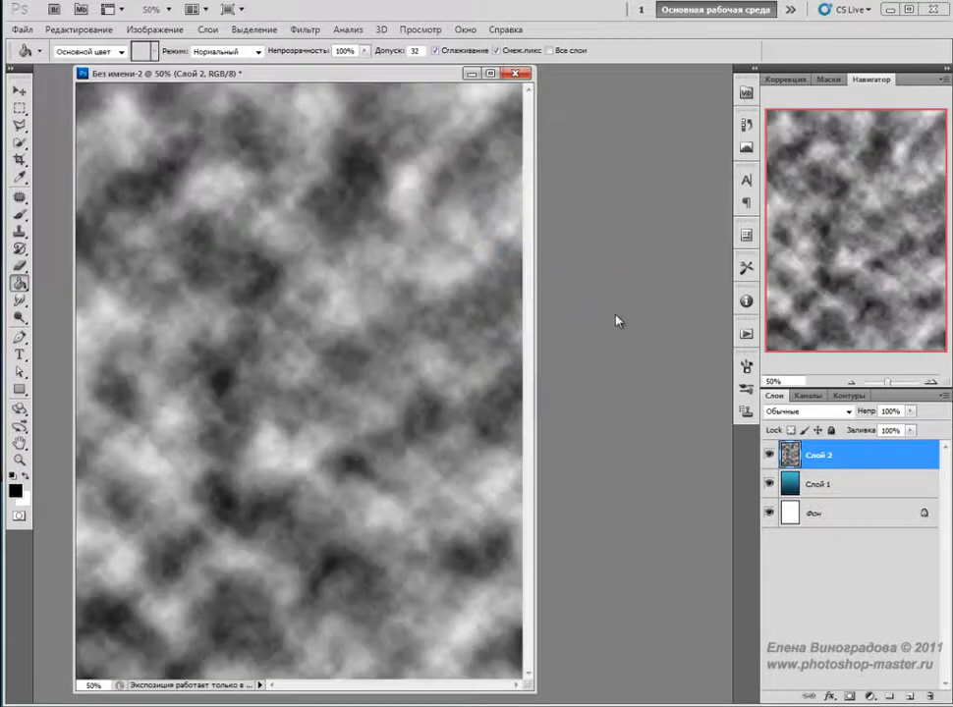
left_click(808, 412)
left_click(785, 225)
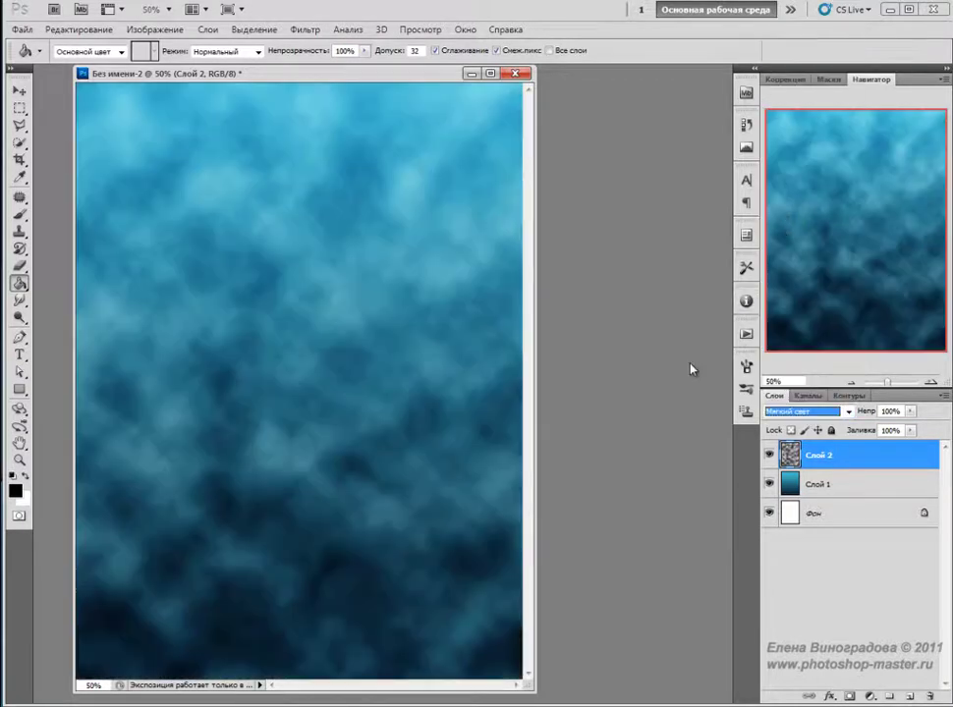
left_click(911, 412)
left_click_drag(910, 429, 851, 430)
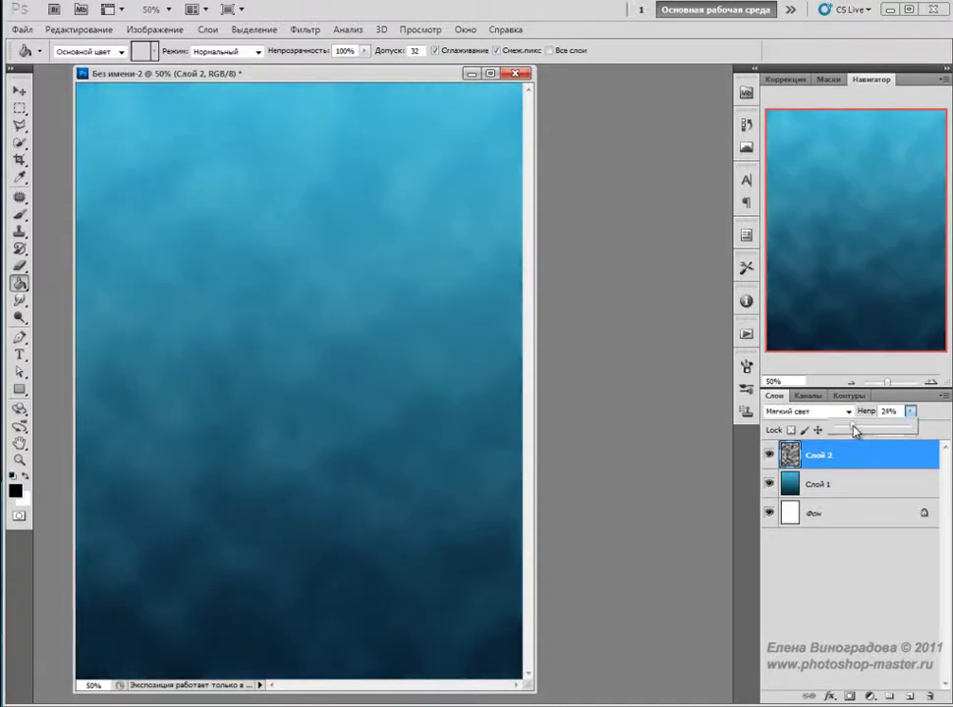
left_click(717, 489)
key("v")
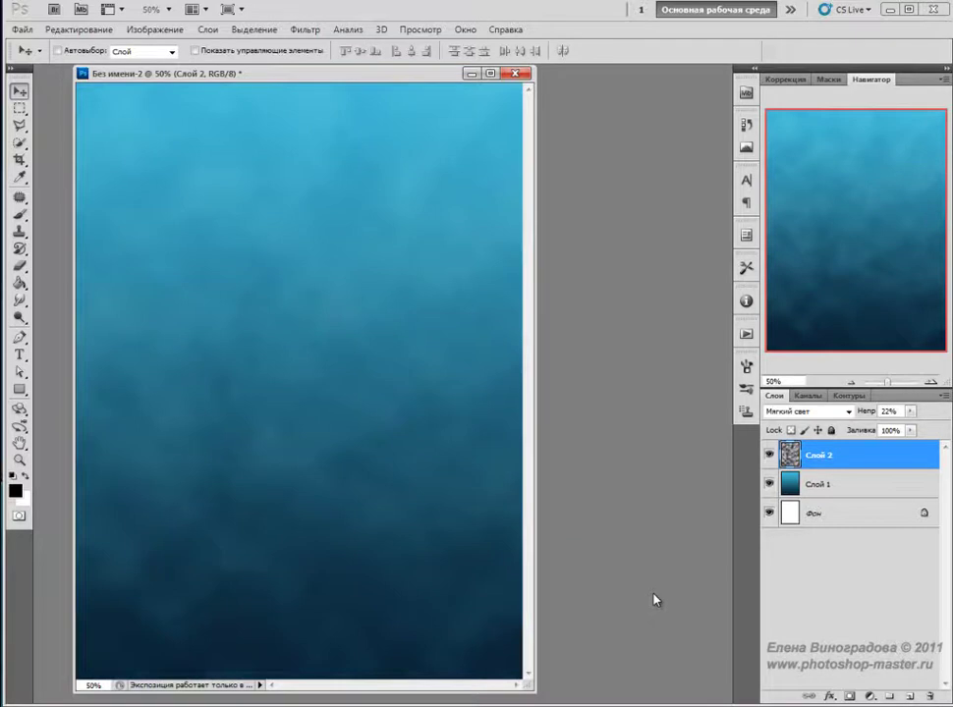
Open the Water_Nymph stock photo
left_click(22, 28)
left_click(37, 62)
left_click(428, 226)
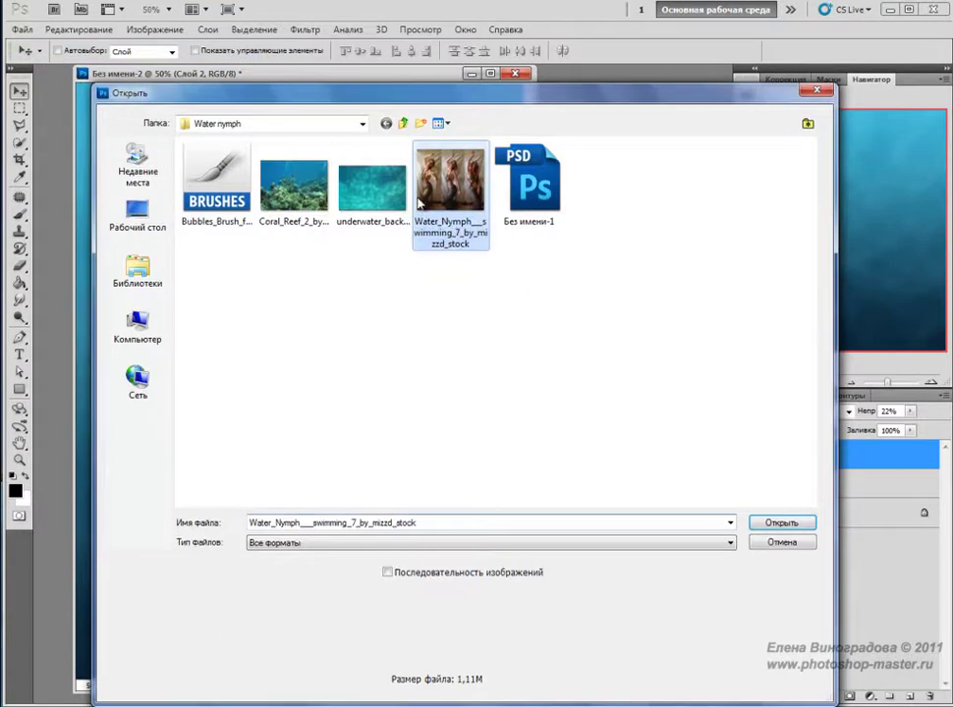
left_click(776, 522)
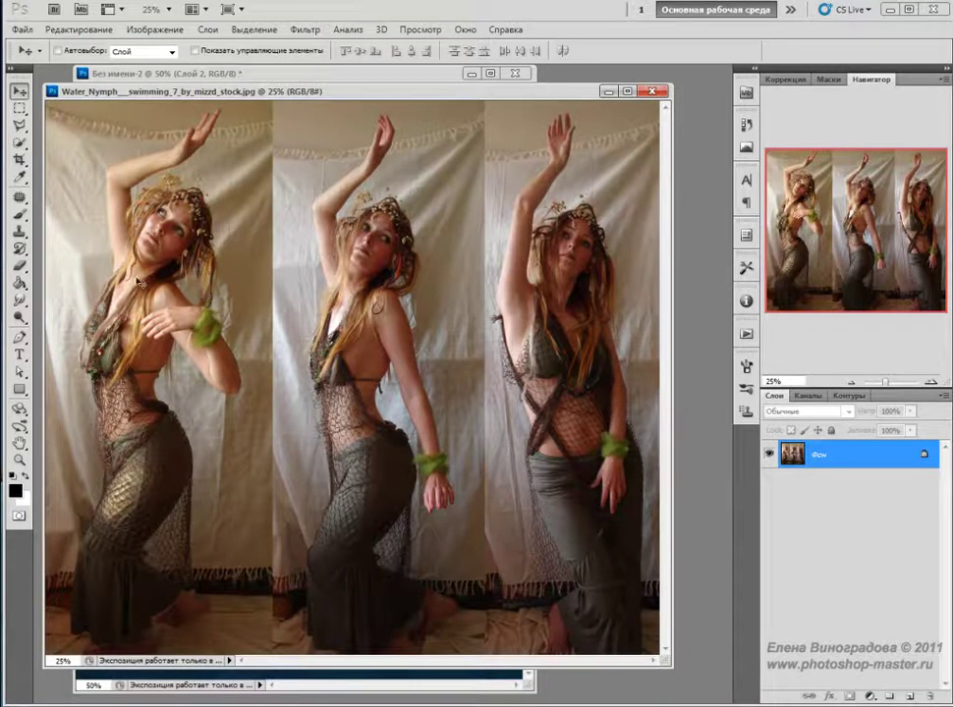
Marquee-select the model's left pose and drag it into the collage
left_click(19, 106)
mouse_move(47, 105)
left_mouse_down()
mouse_move(272, 568)
mouse_move(272, 654)
left_mouse_up()
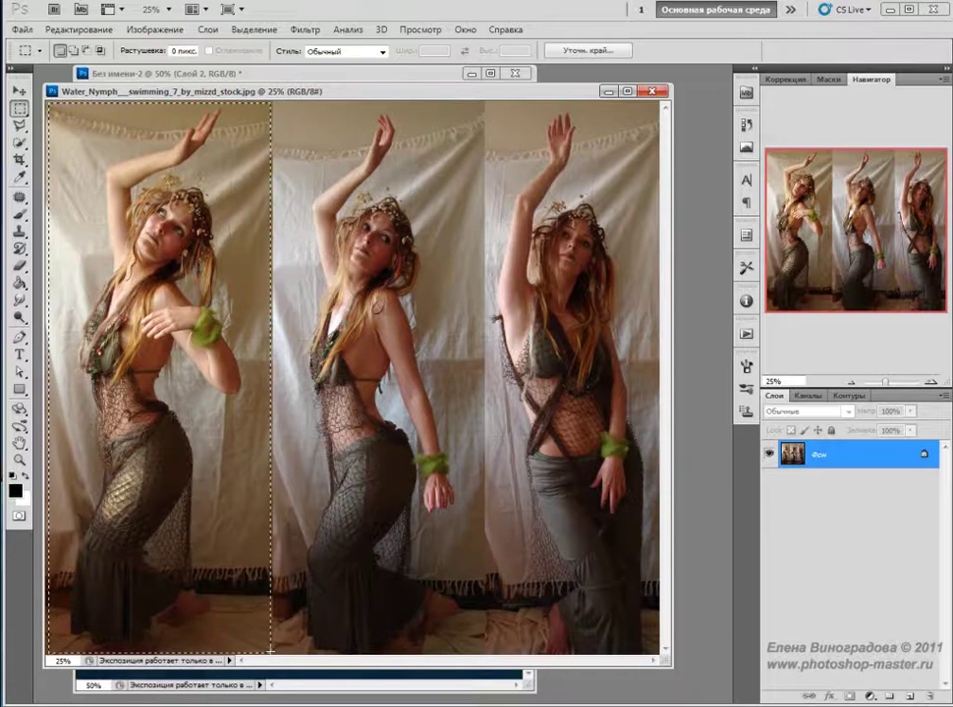
left_click(18, 93)
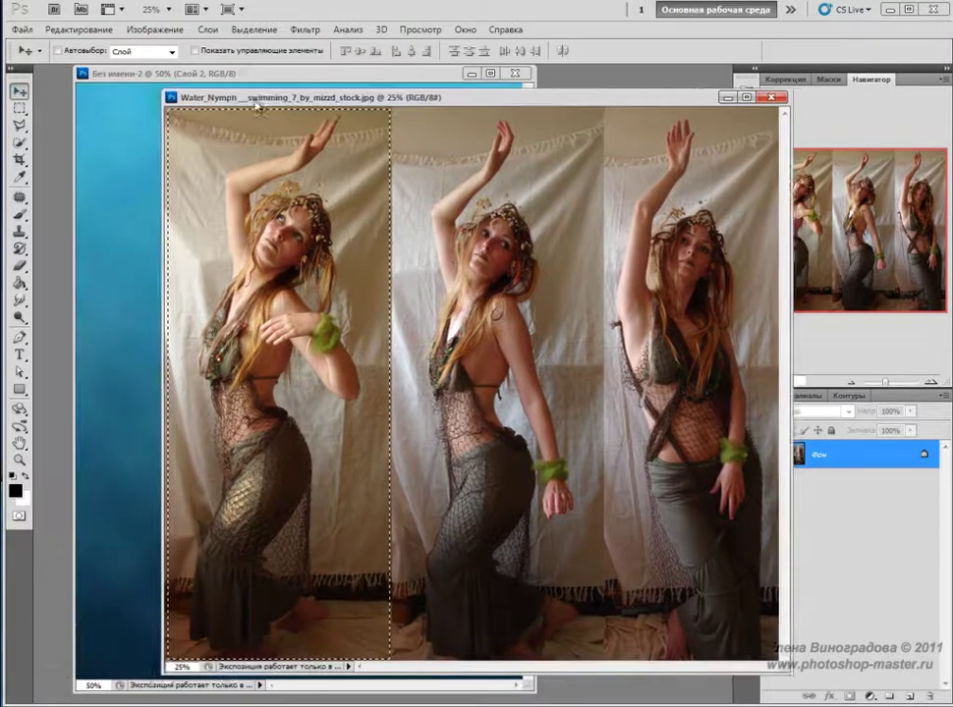
left_click_drag(127, 98, 262, 104)
mouse_move(281, 259)
left_mouse_down()
mouse_move(144, 259)
mouse_move(106, 193)
left_mouse_up()
Resize and position the model over the canvas, apply the transform, and zoom to 50%
left_click(781, 101)
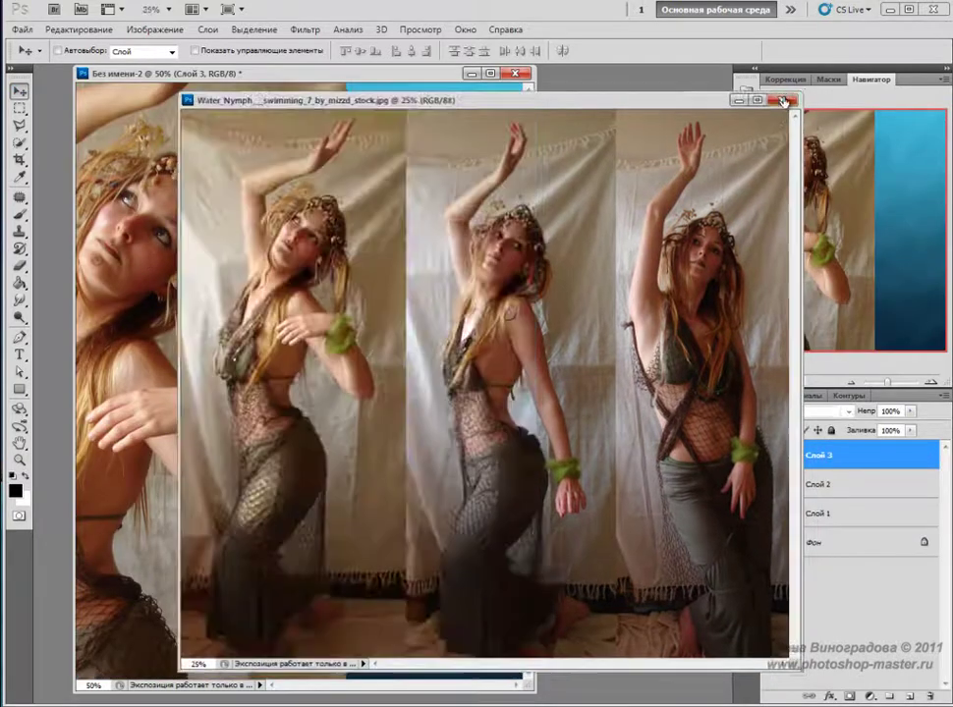
key("ctrl+t")
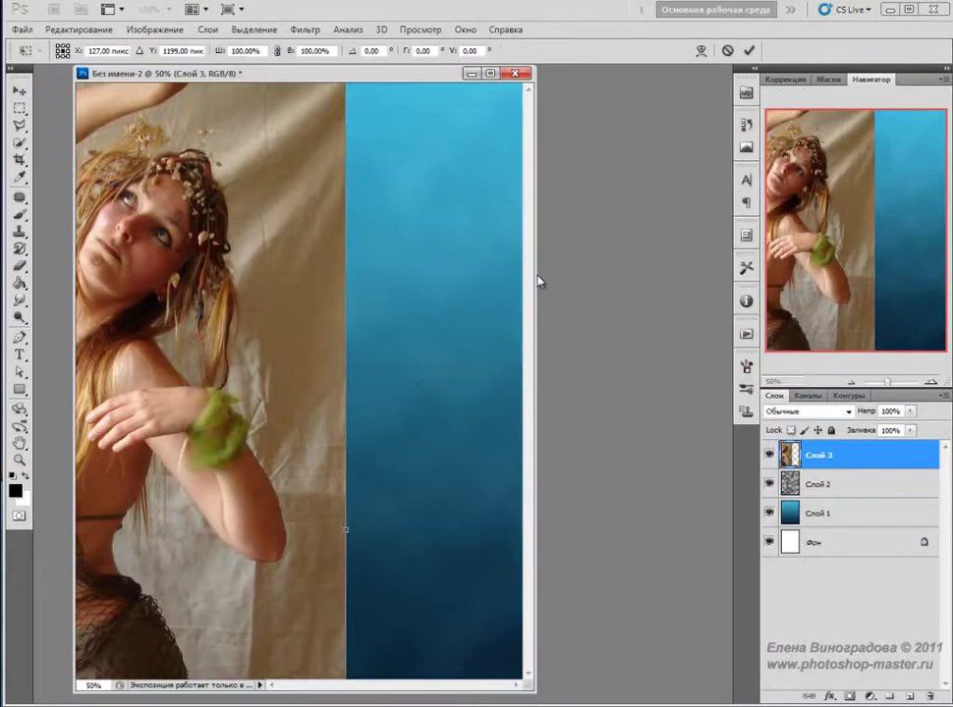
left_click(850, 382)
left_click(850, 382)
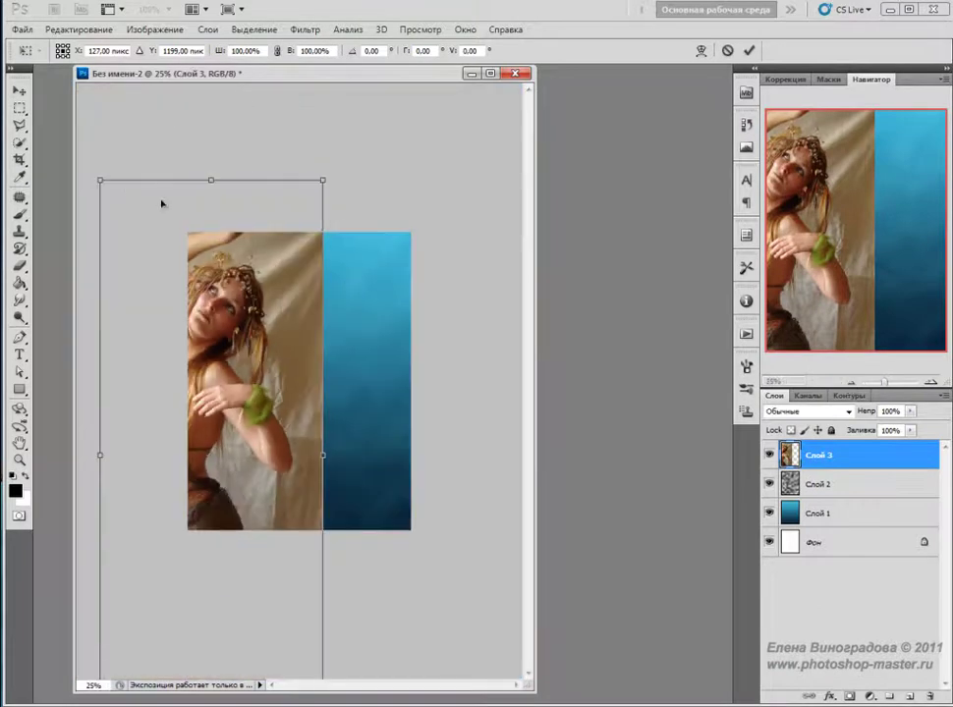
left_click_drag(100, 180, 248, 340)
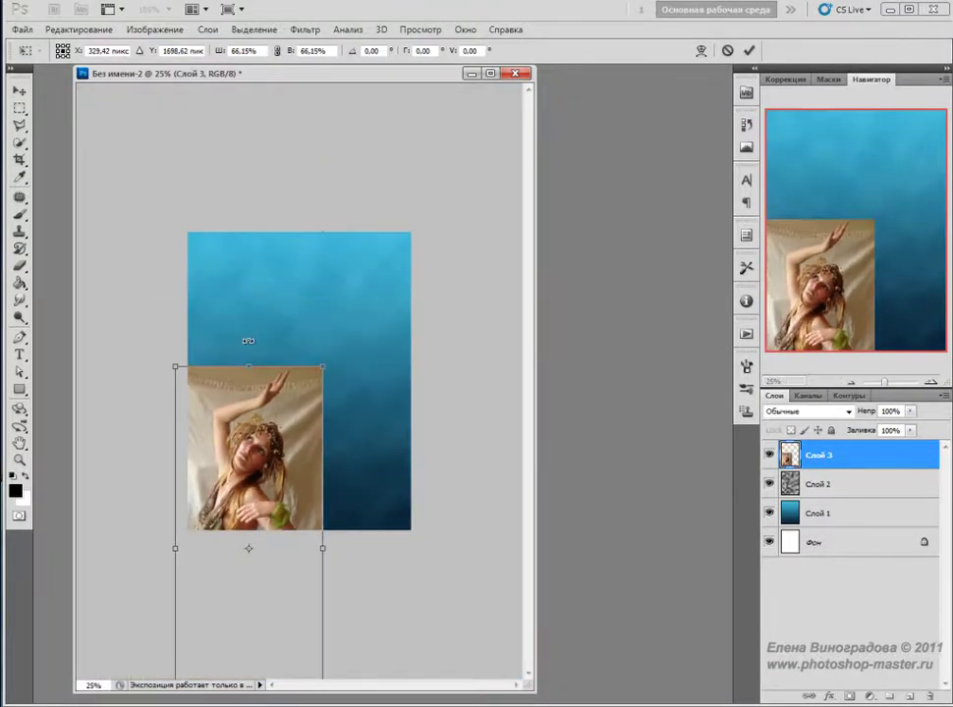
left_click_drag(248, 442, 337, 257)
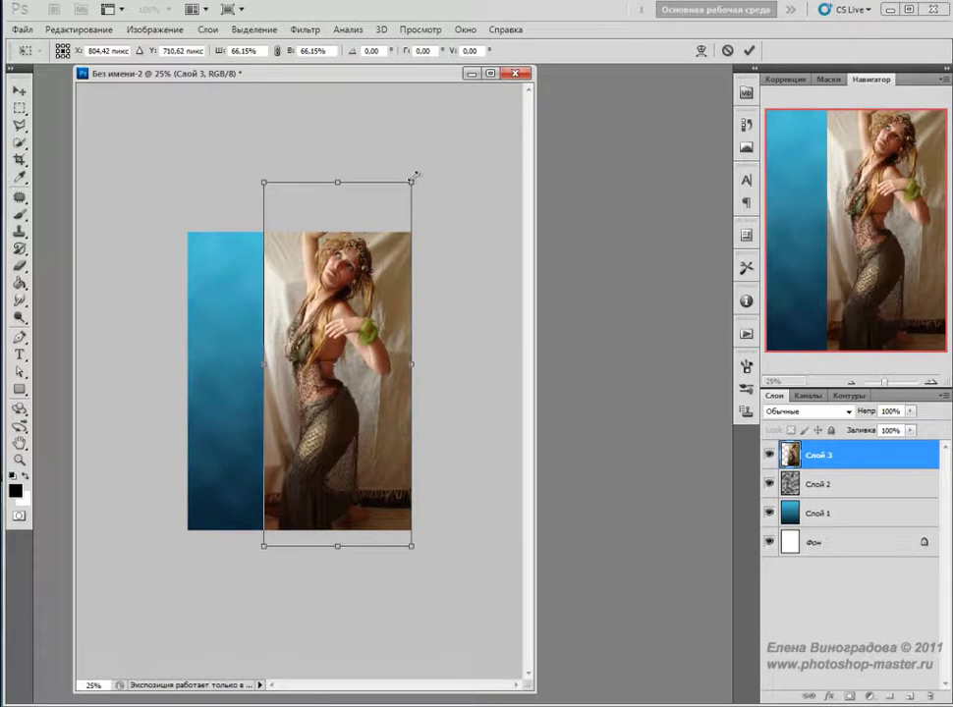
left_click_drag(413, 179, 384, 247)
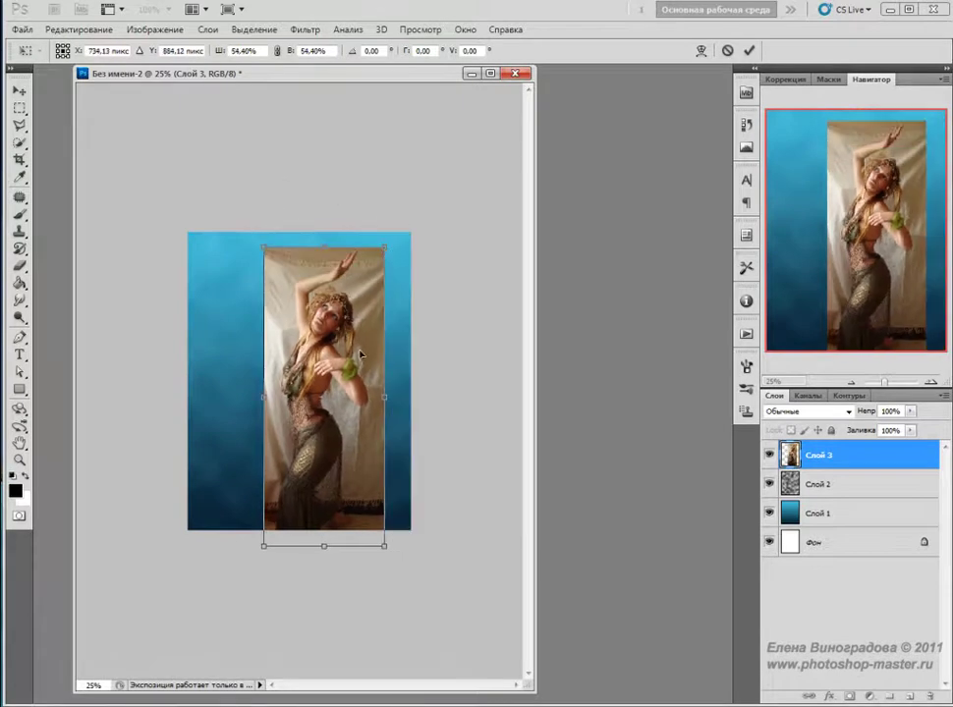
left_click_drag(359, 353, 369, 326)
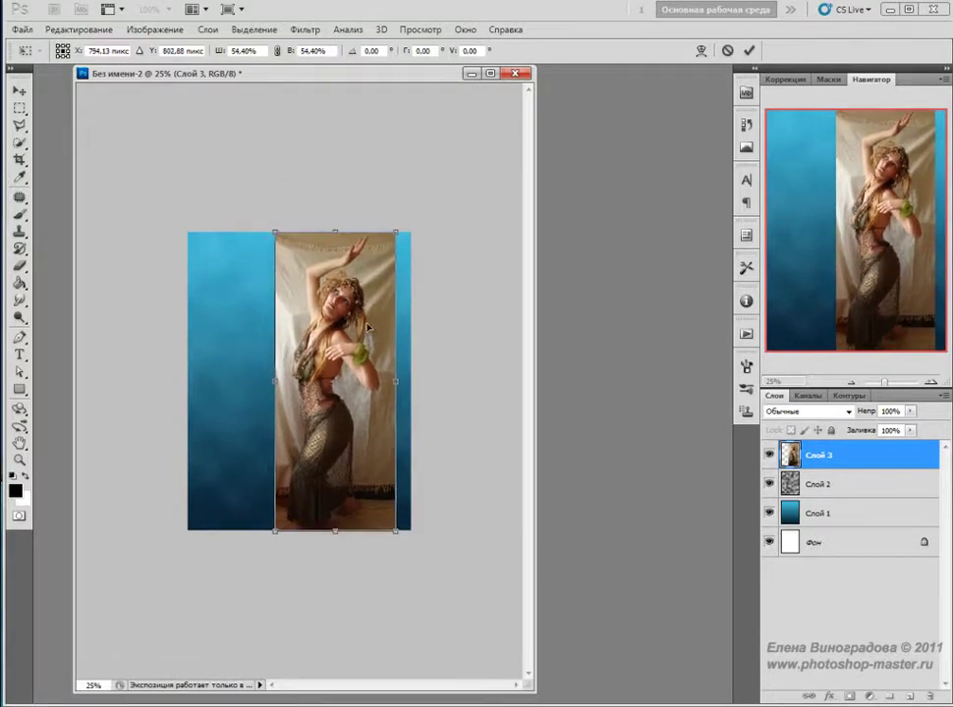
key("Return")
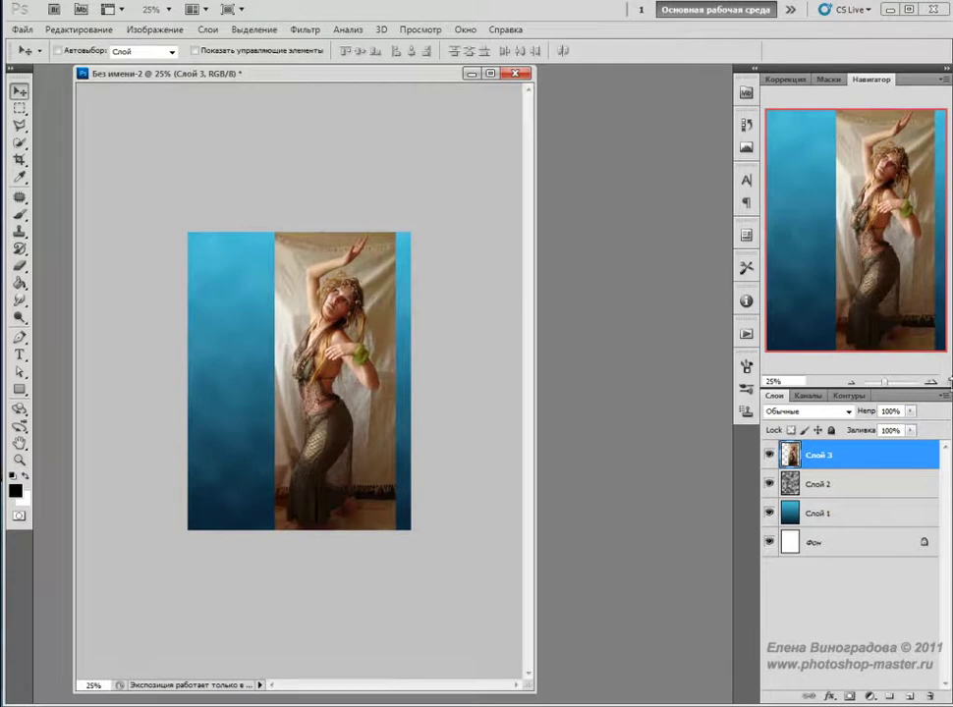
left_click(930, 381)
left_click(929, 381)
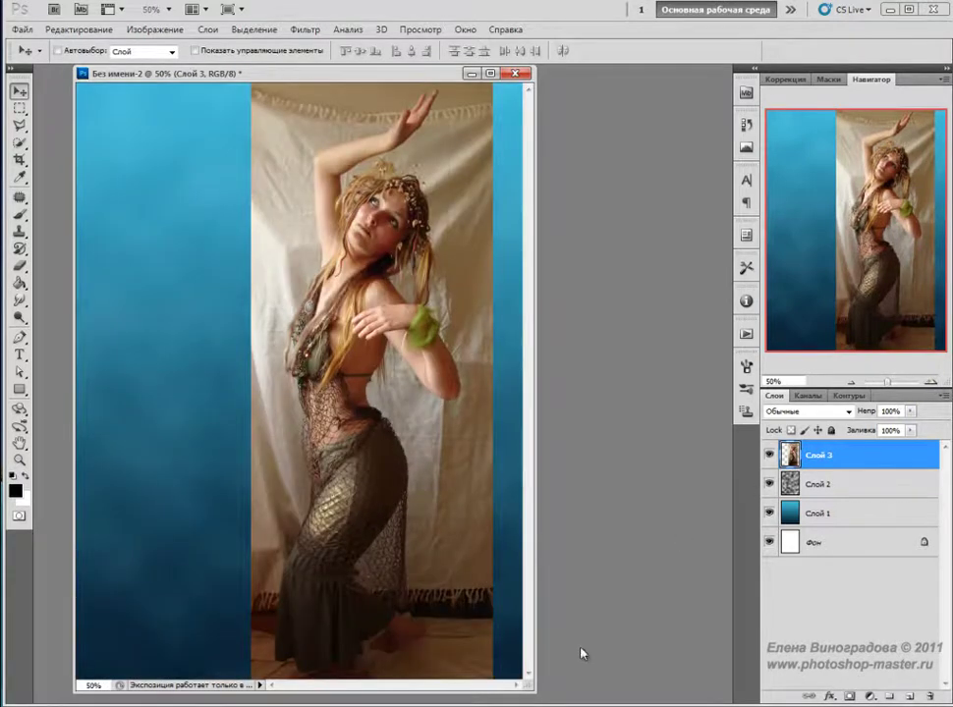
left_click_drag(531, 686, 601, 703)
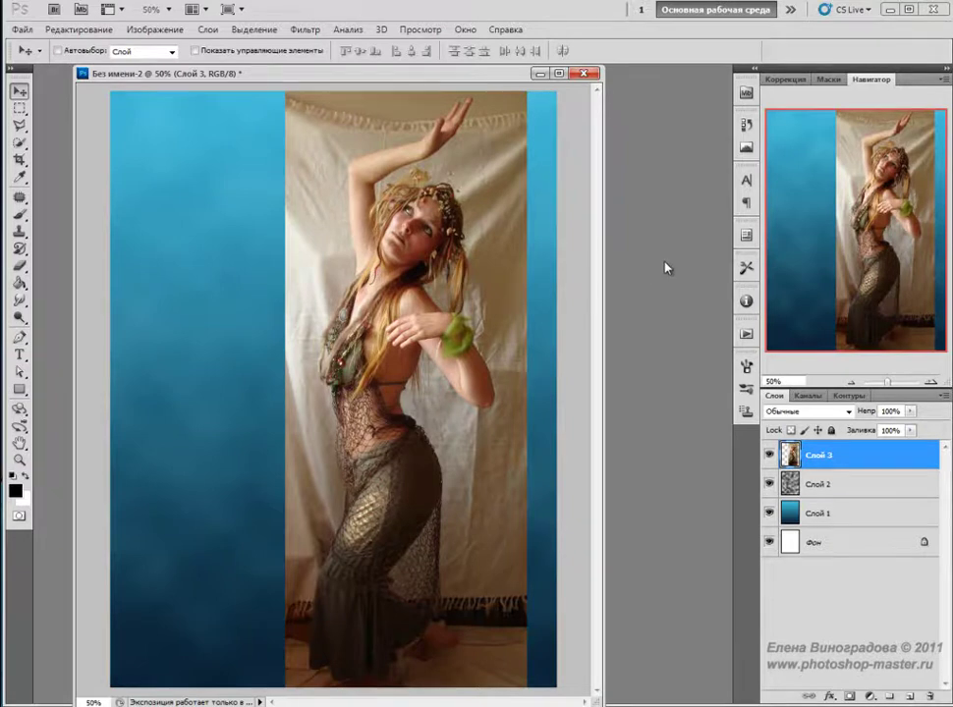
Select the Pen tool in Paths mode and zoom to 100% on the model's face
left_click(19, 338)
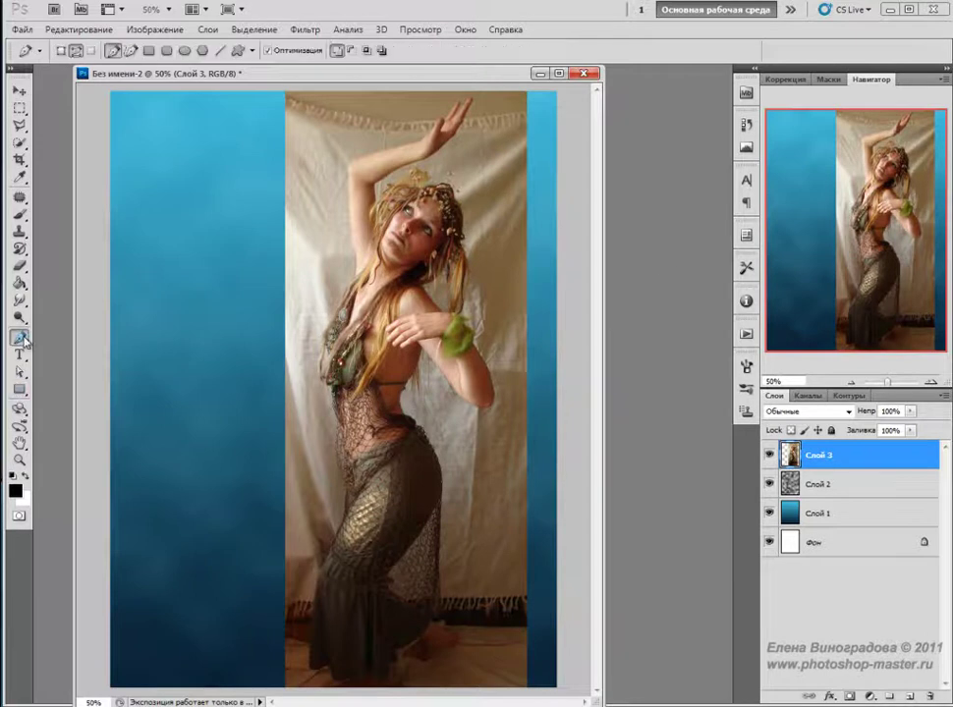
left_click(77, 52)
key("ctrl+alt+0")
left_click_drag(893, 314, 896, 192)
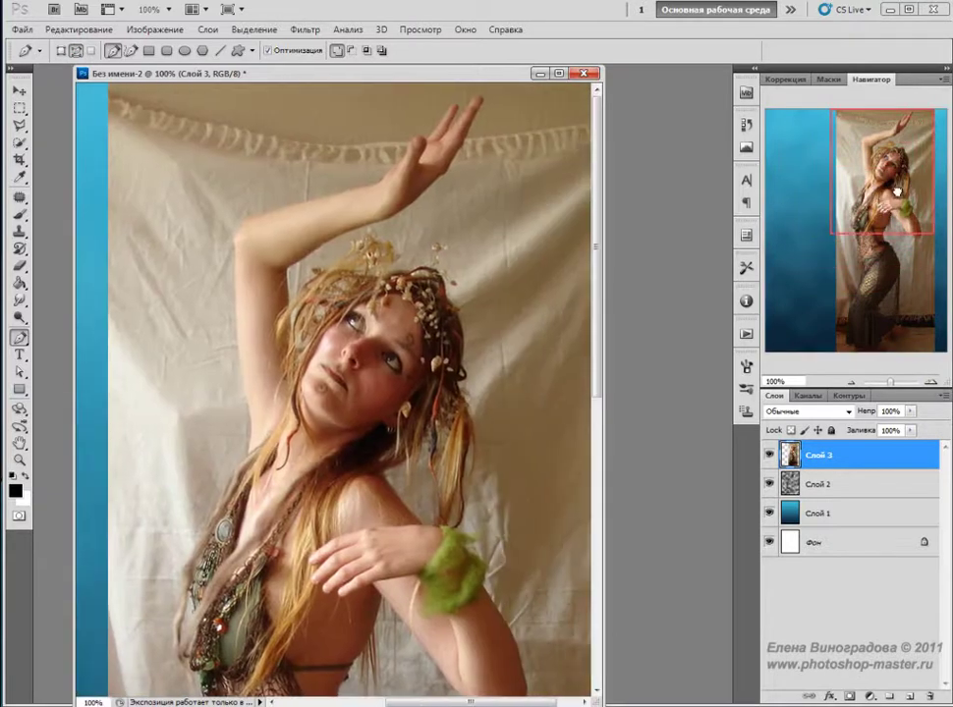
mouse_move(601, 703)
left_mouse_down()
mouse_move(654, 693)
mouse_move(696, 700)
left_mouse_up()
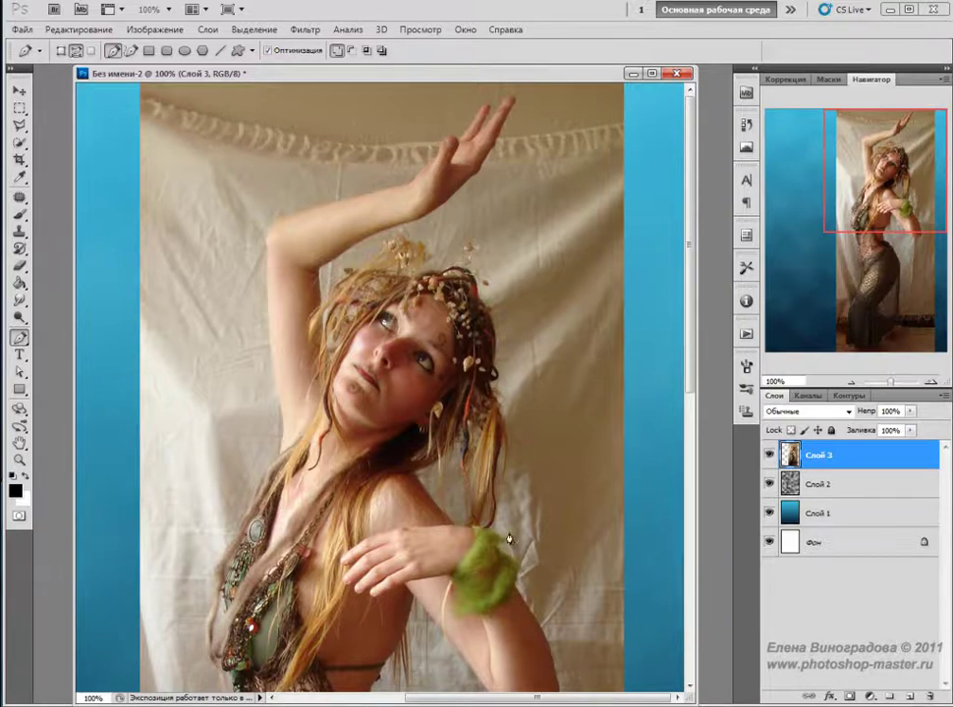
Trace a pen path around the model's hair, head, raised arm and wrist
mouse_move(488, 379)
left_mouse_down()
mouse_move(491, 438)
mouse_move(456, 332)
left_mouse_up()
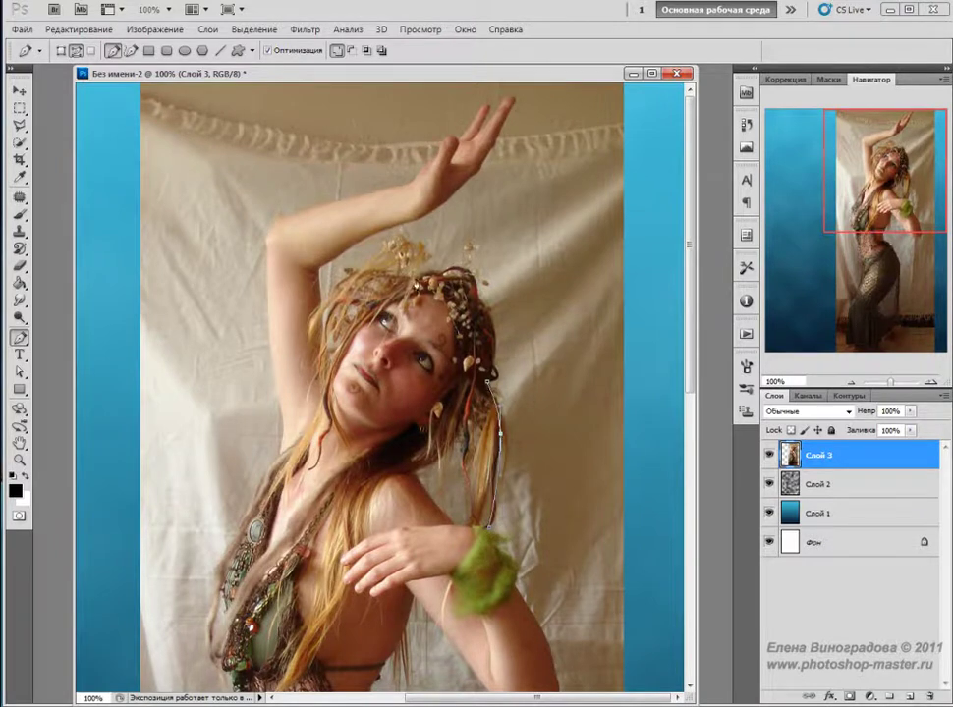
left_click_drag(326, 303, 371, 231)
left_click(318, 273)
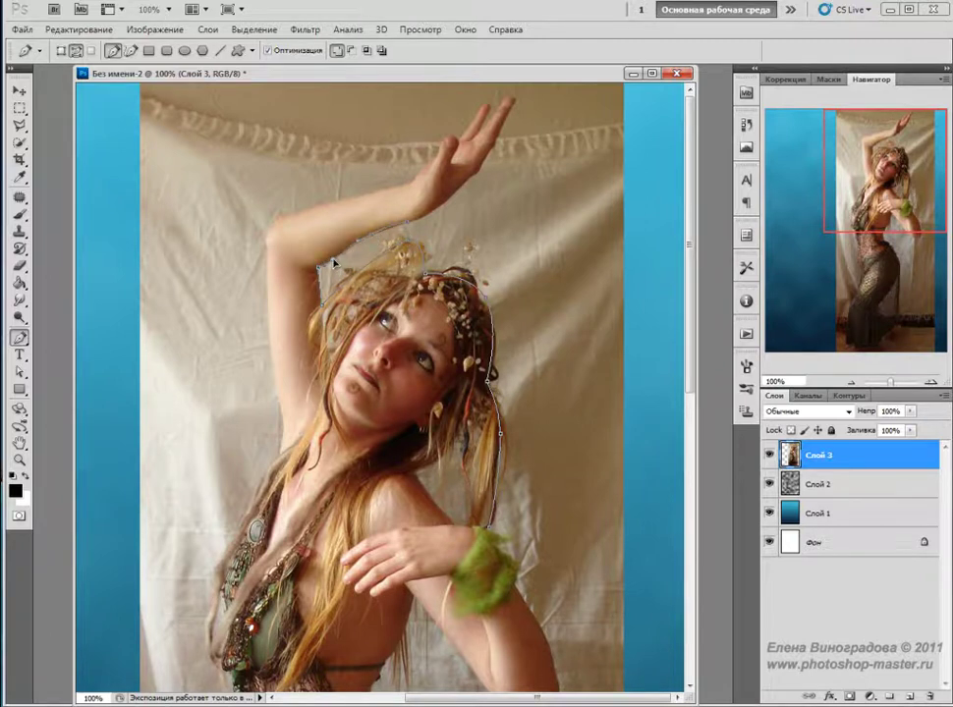
left_click(476, 179)
left_click_drag(435, 208, 435, 212)
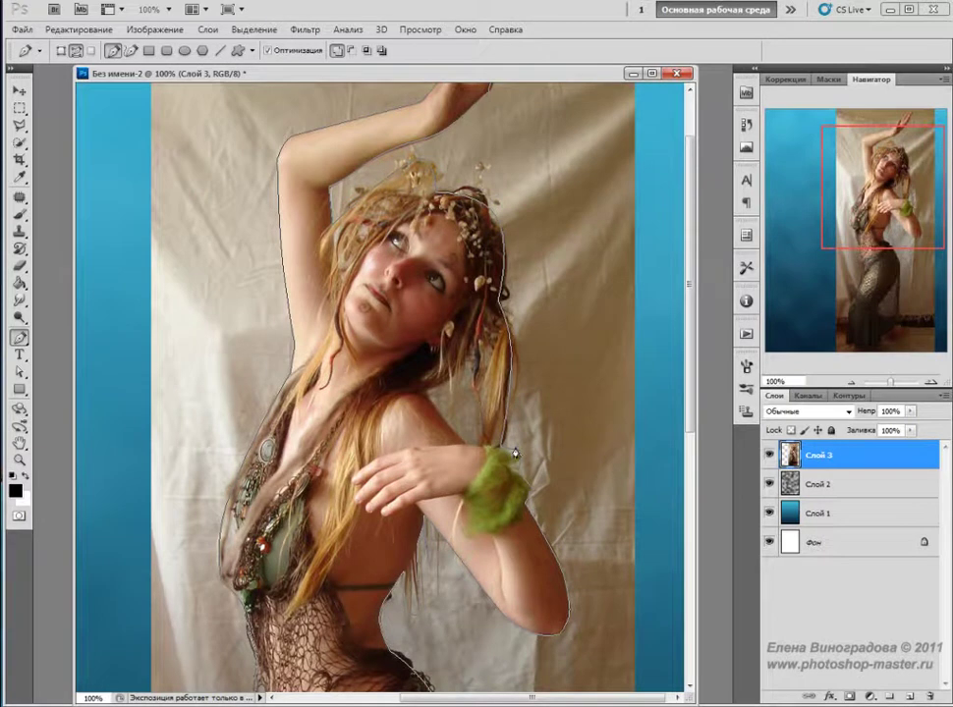
right_click(512, 454)
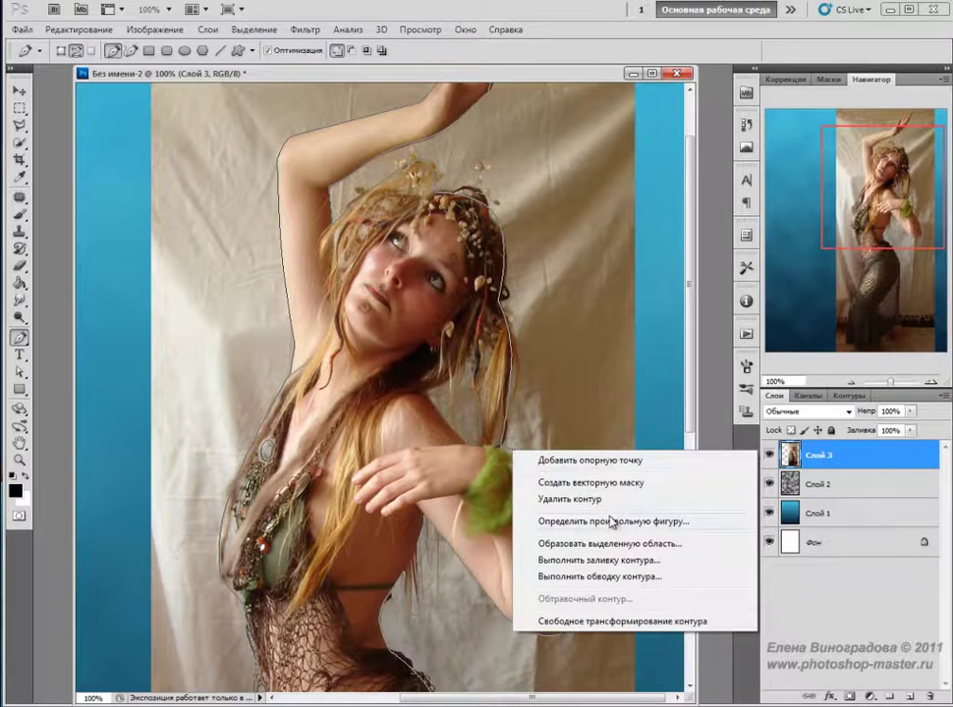
Turn the traced path into a selection and add a layer mask from it
left_click(607, 543)
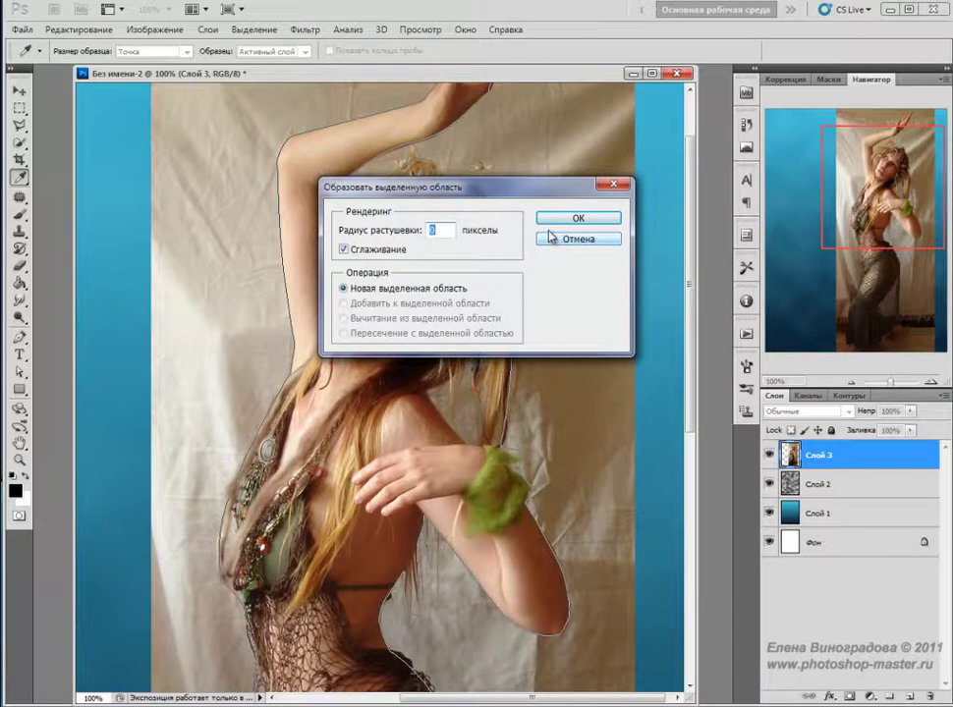
left_click(579, 224)
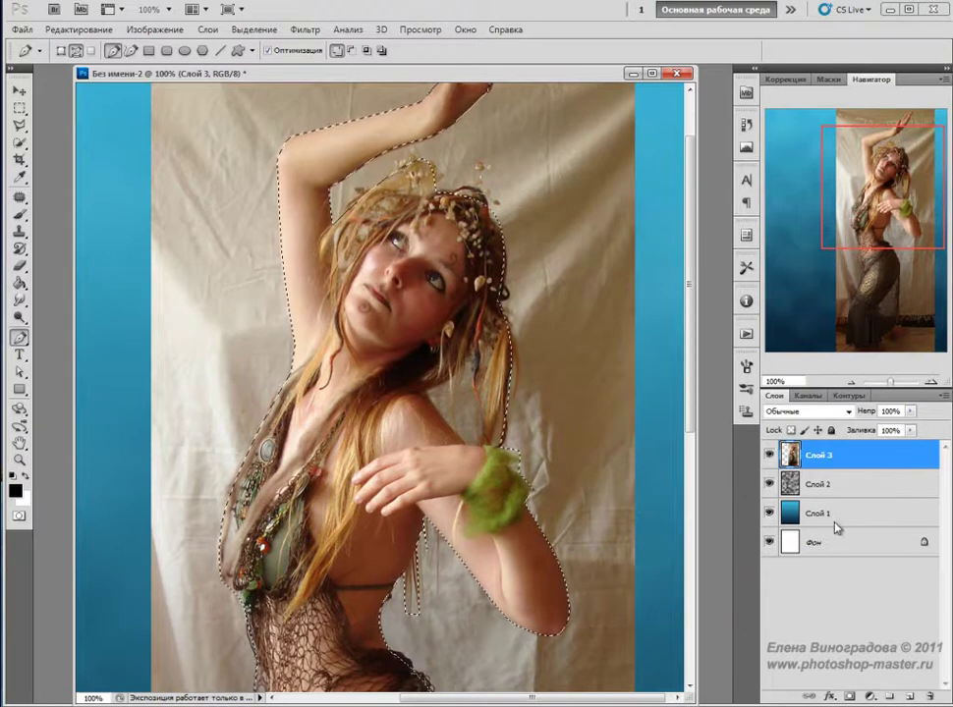
left_click(850, 696)
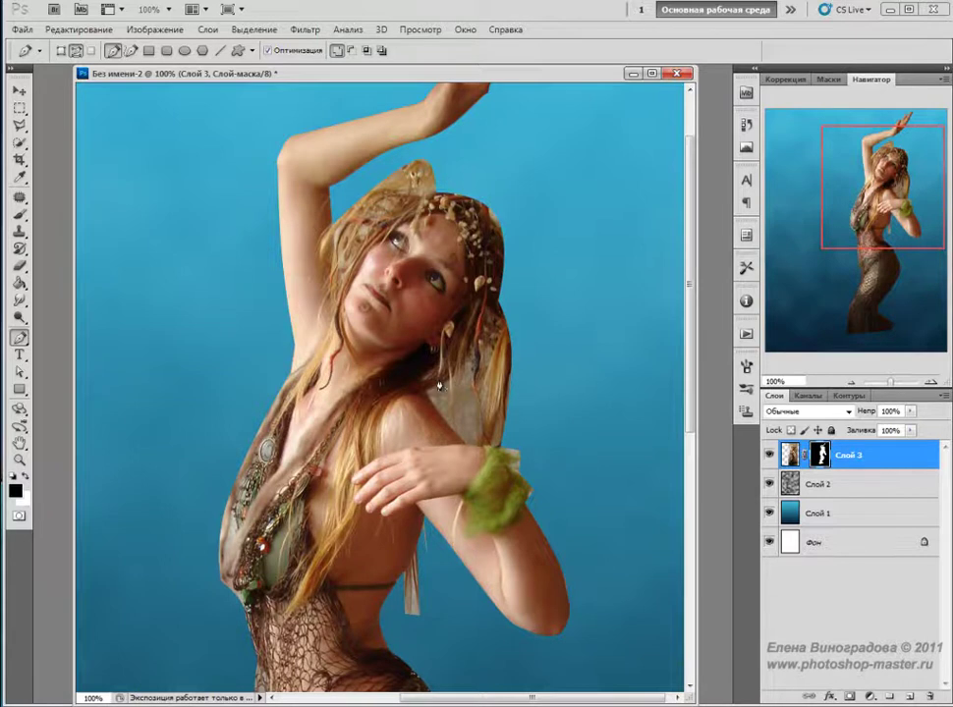
Paint black with a size-10 brush beside the hair, then show the Masks panel
left_click(20, 214)
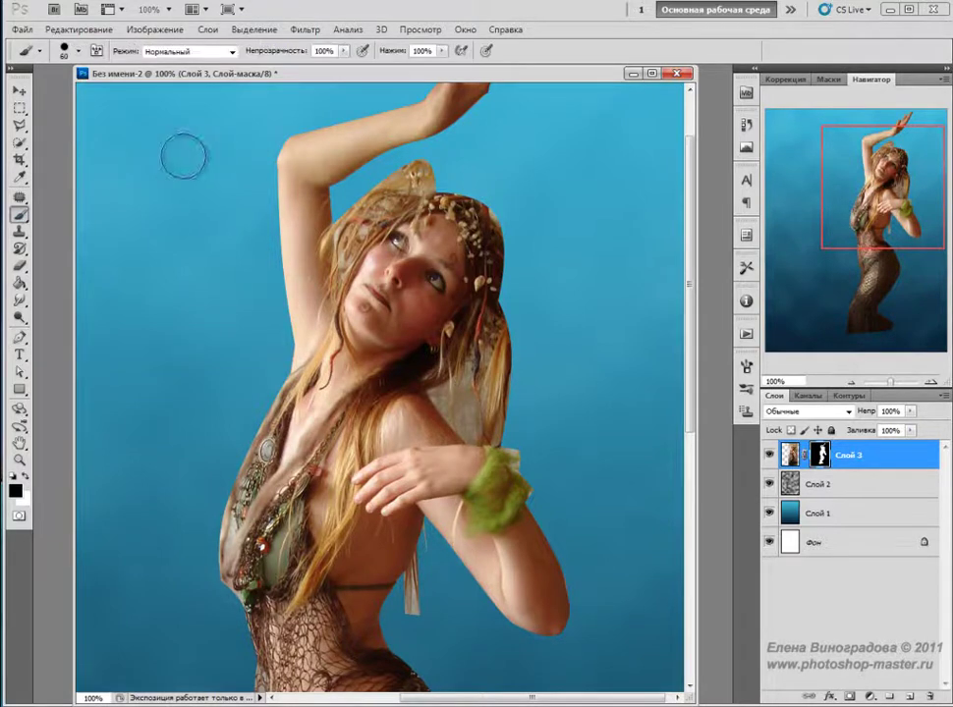
key("bracketleft")
key("bracketleft")
key("bracketleft")
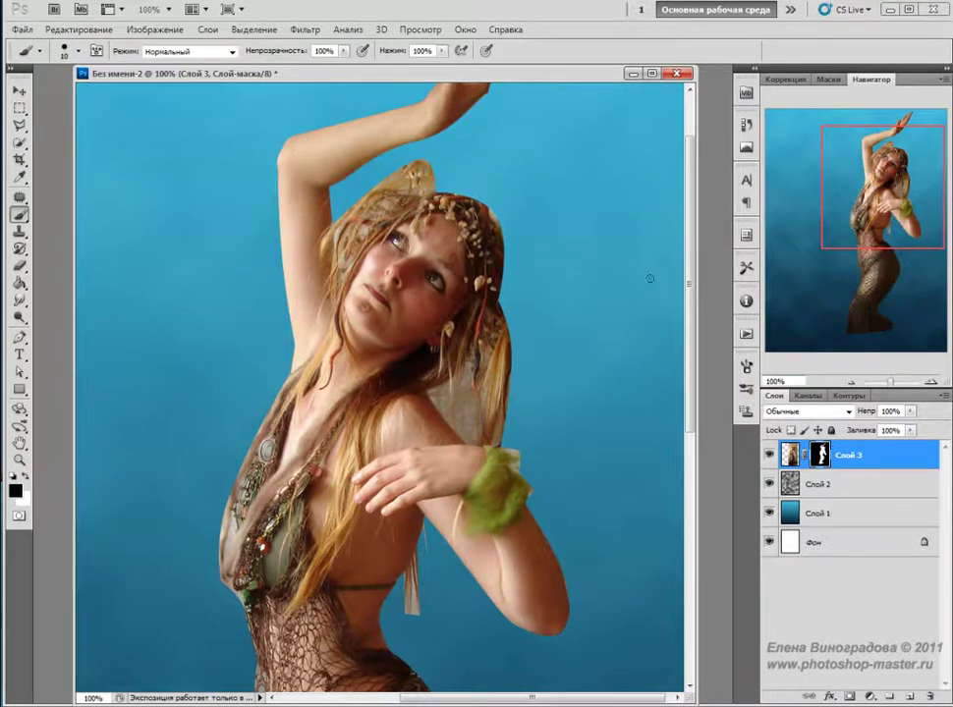
left_click_drag(444, 389, 470, 400)
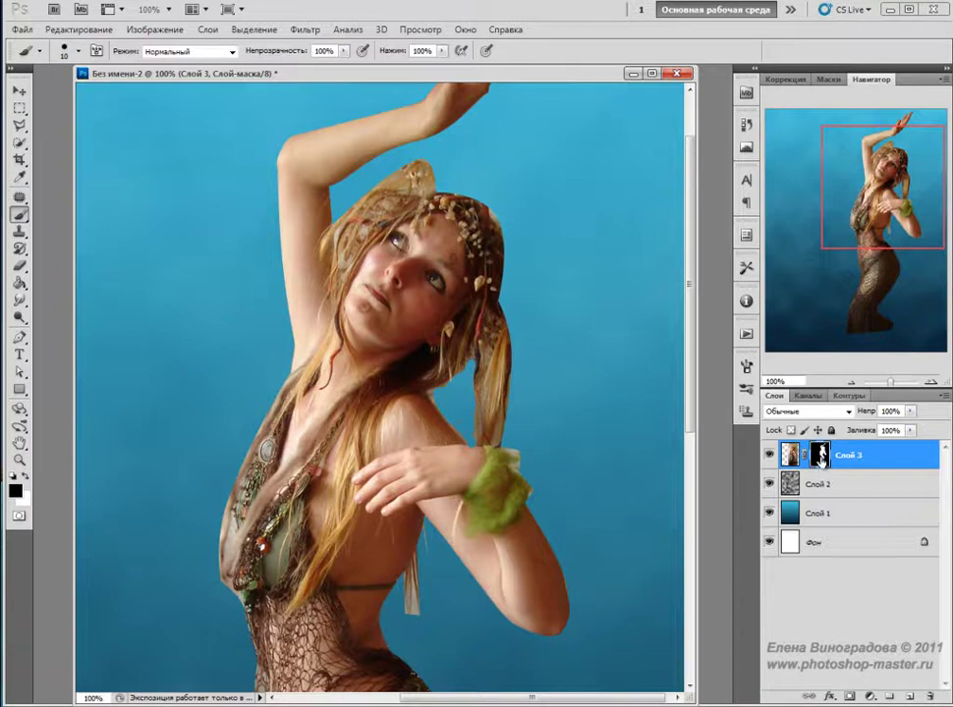
left_click(825, 81)
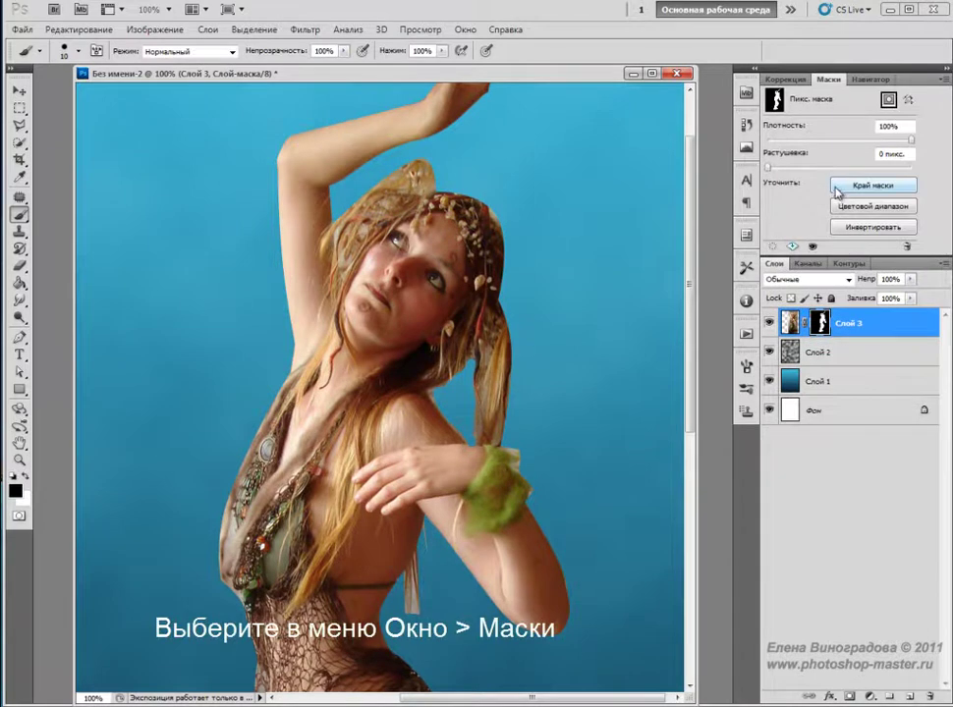
Open Refine Mask and set the Refine Radius brush to size 22
left_click(843, 185)
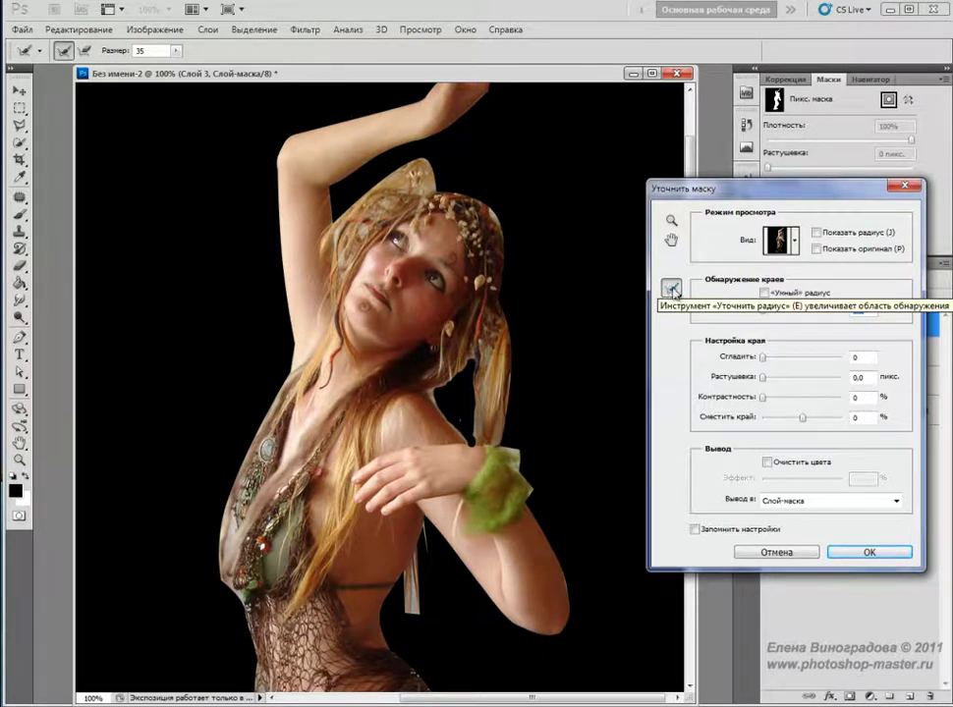
left_click(672, 289)
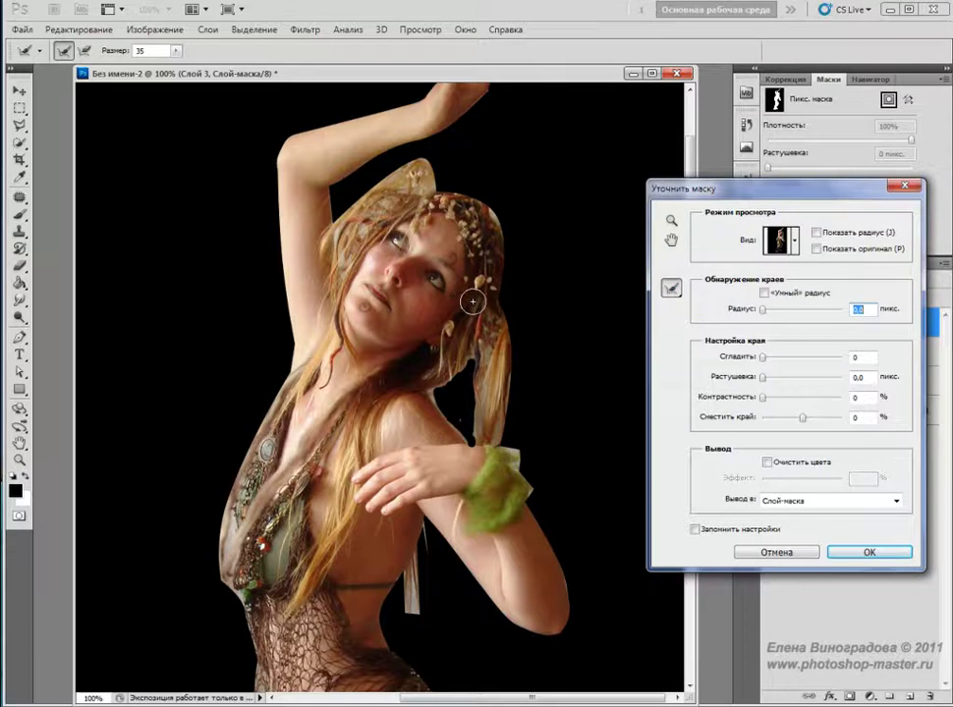
left_click_drag(176, 50, 165, 71)
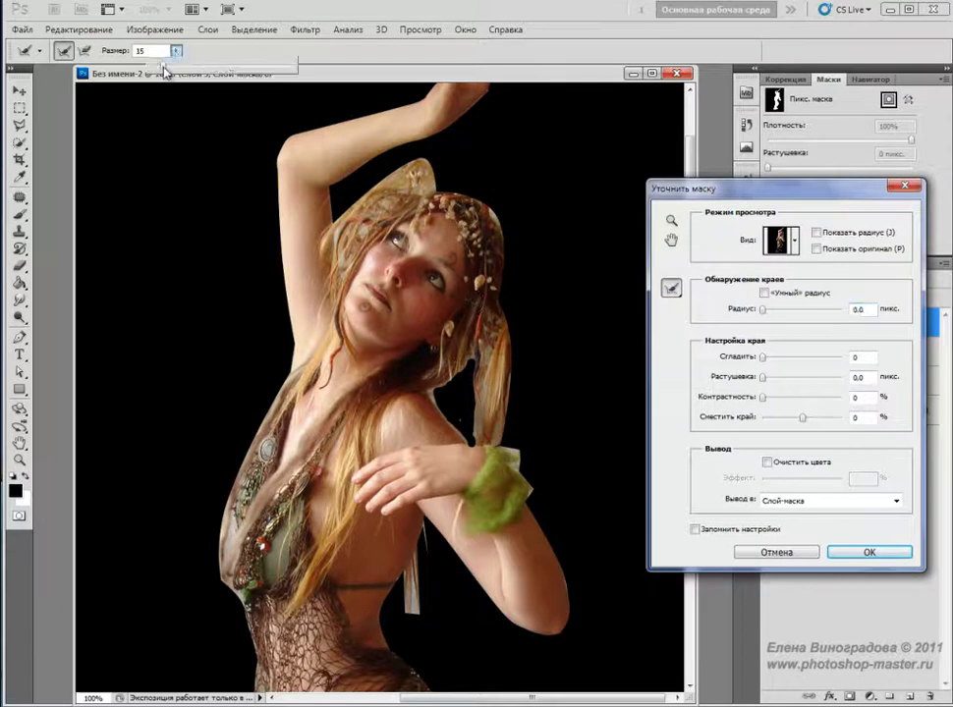
key("Up")
key("Up")
key("Up")
key("Up")
key("Up")
key("Up")
key("Up")
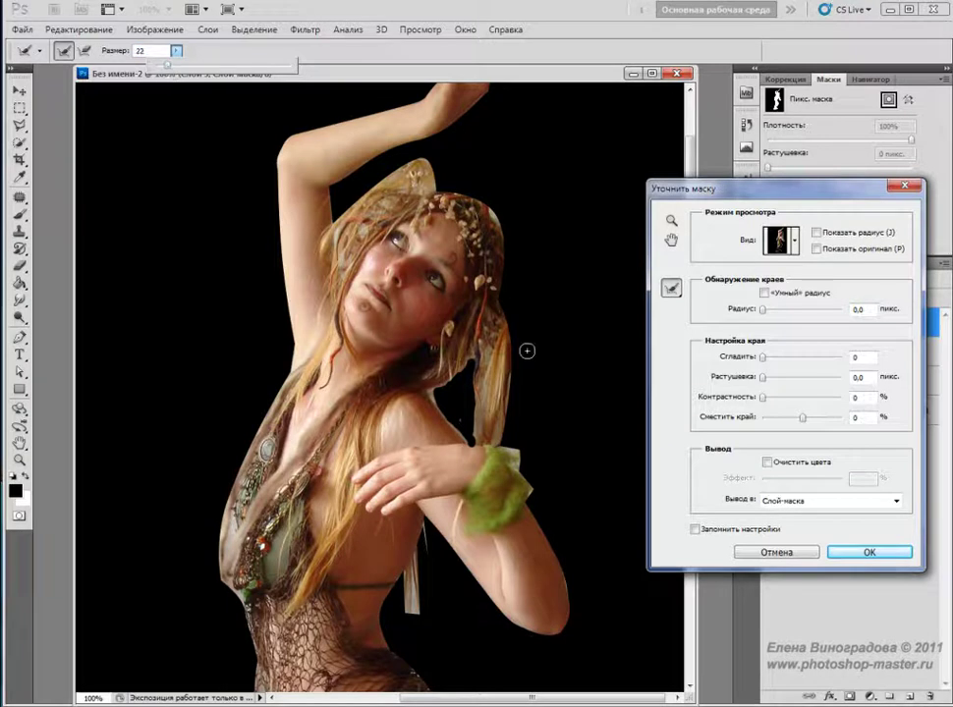
key("Return")
Refine the hair edges, erase the grey patch beside the hair, and soften the wristband
mouse_move(496, 283)
left_mouse_down()
mouse_move(477, 193)
mouse_move(341, 214)
mouse_move(337, 230)
mouse_move(377, 202)
mouse_move(434, 189)
mouse_move(497, 304)
mouse_move(509, 393)
left_mouse_up()
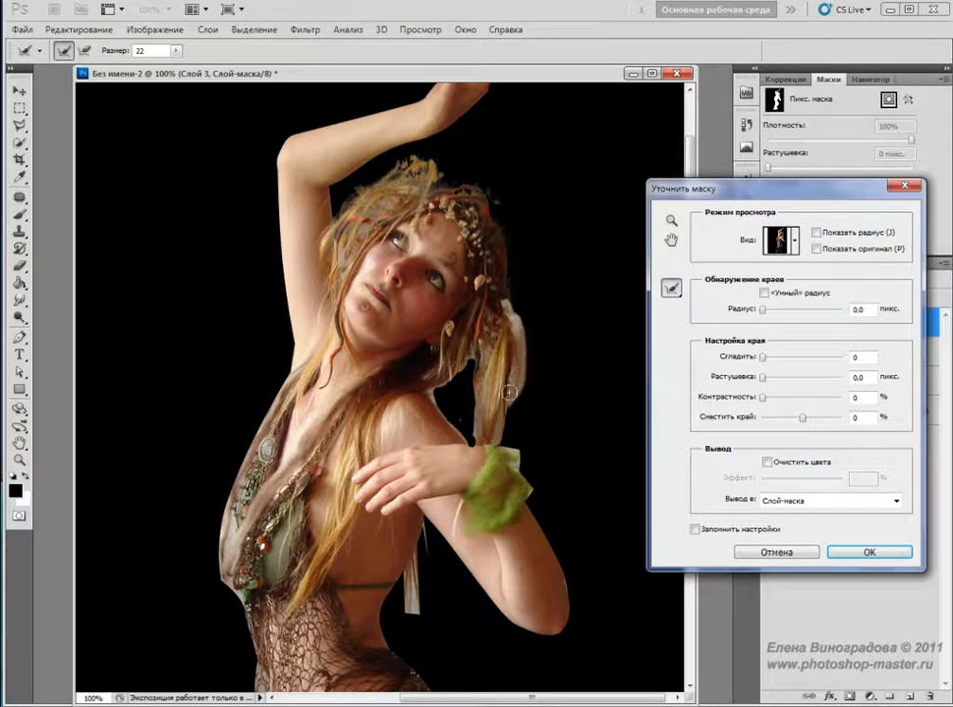
left_click_drag(509, 393, 519, 461)
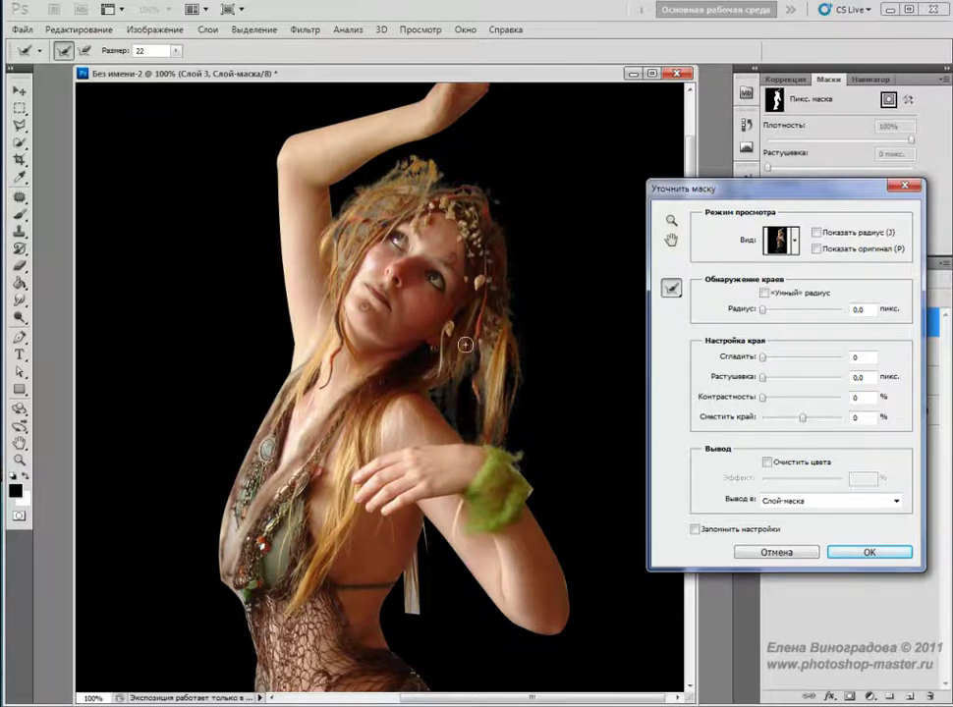
left_click_drag(465, 344, 476, 390)
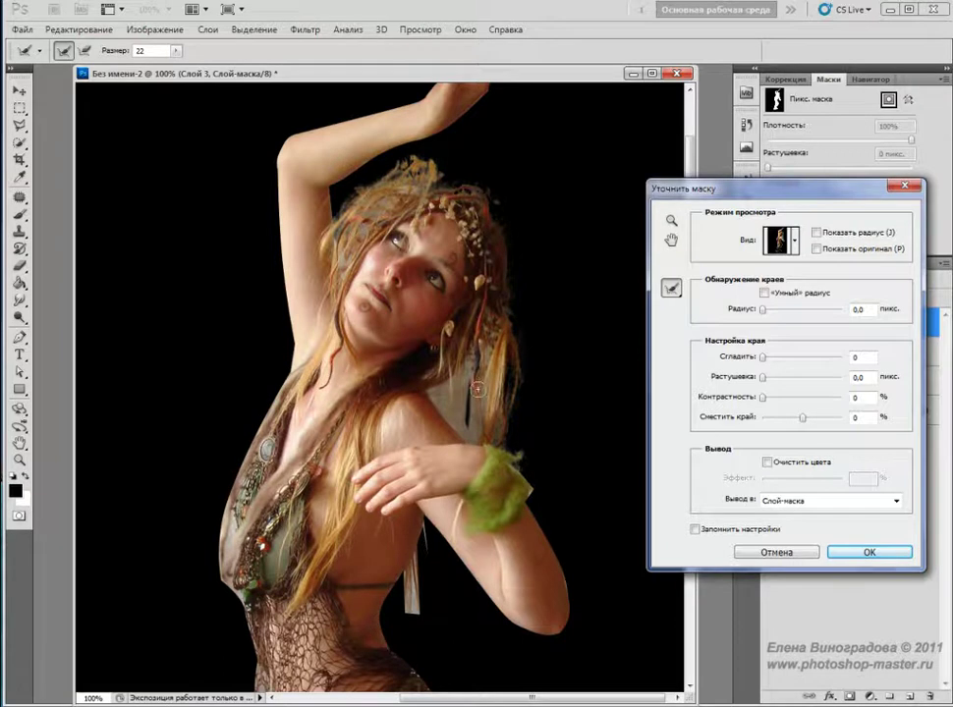
left_click(670, 289)
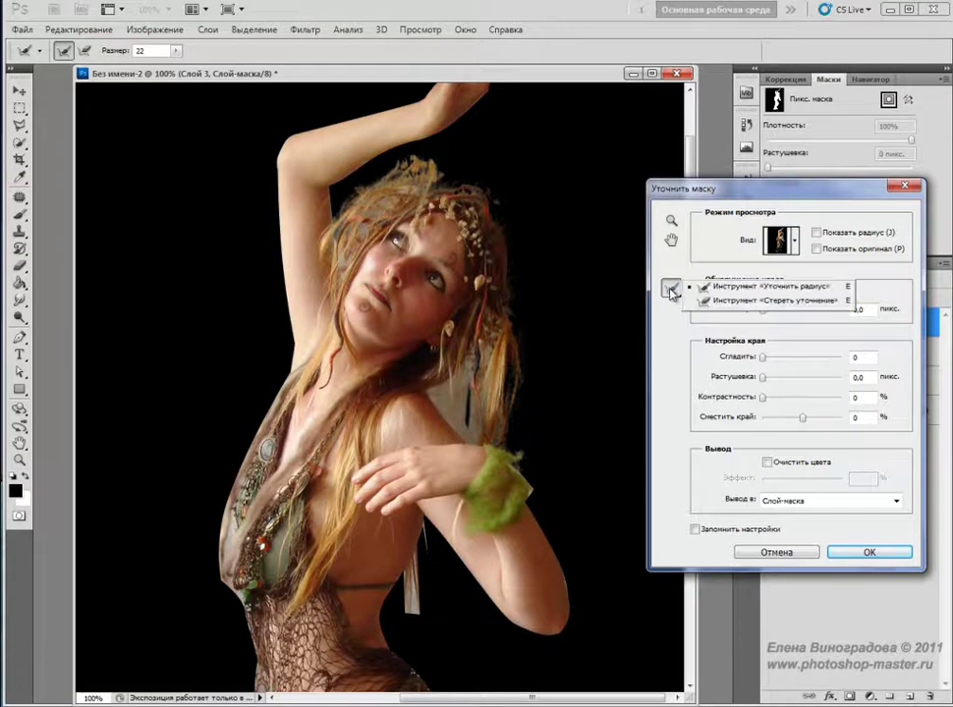
left_click(692, 300)
mouse_move(471, 356)
left_mouse_down()
mouse_move(447, 404)
mouse_move(443, 387)
left_mouse_up()
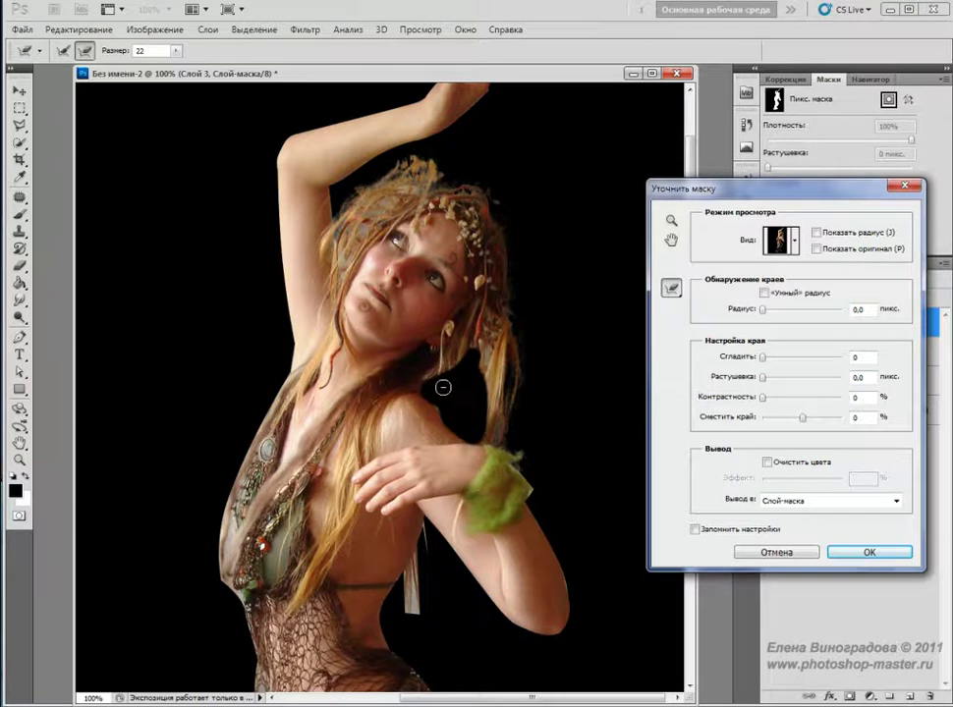
left_click(671, 290)
left_click(688, 282)
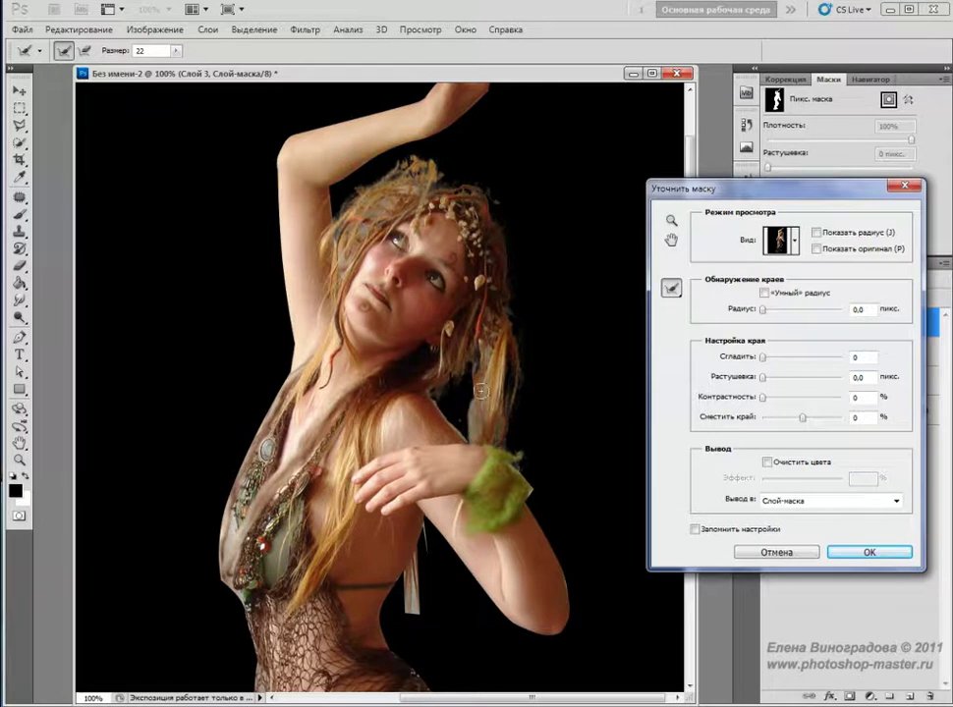
left_click(538, 472)
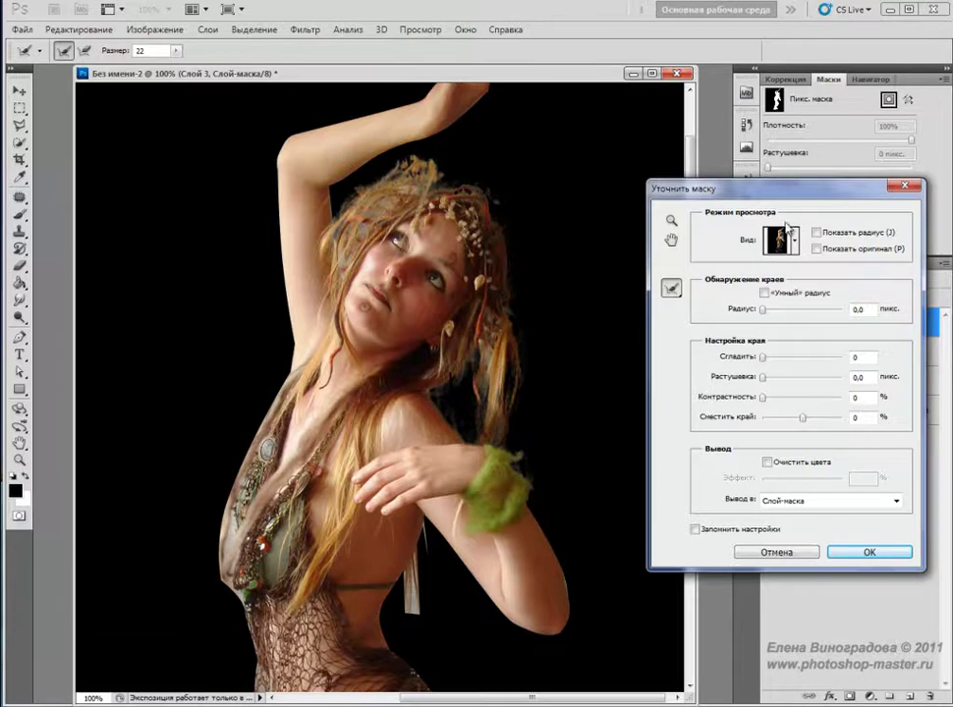
Refine the skirt, hip and waist edges removing the light halo, then apply
left_click_drag(707, 187, 778, 180)
left_click_drag(692, 251, 689, 339)
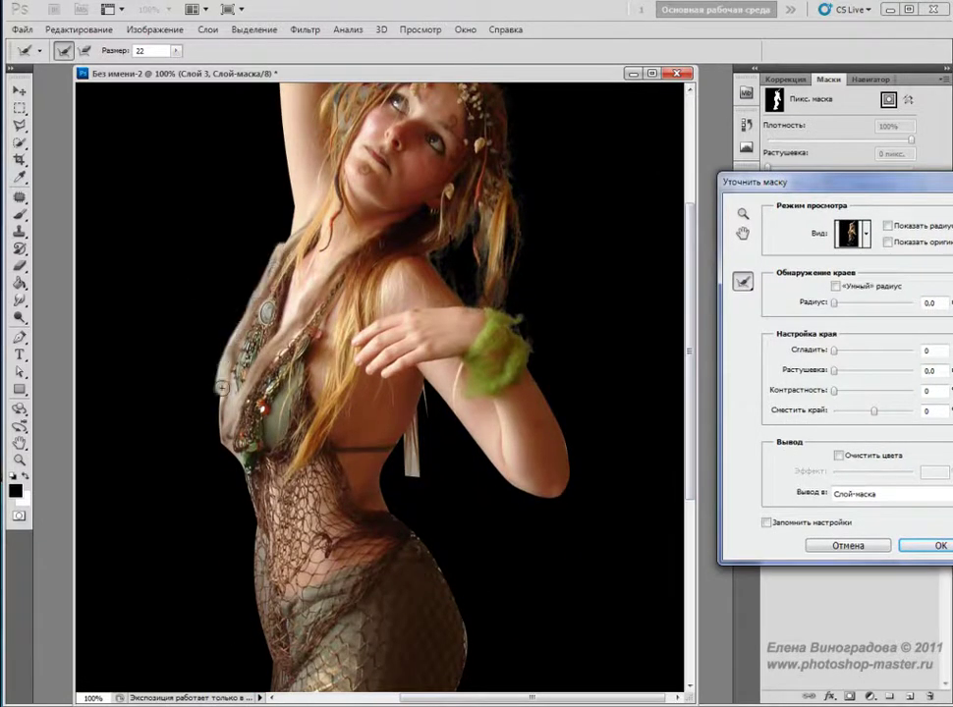
mouse_move(258, 299)
left_mouse_down()
mouse_move(242, 474)
mouse_move(263, 554)
mouse_move(251, 618)
left_mouse_up()
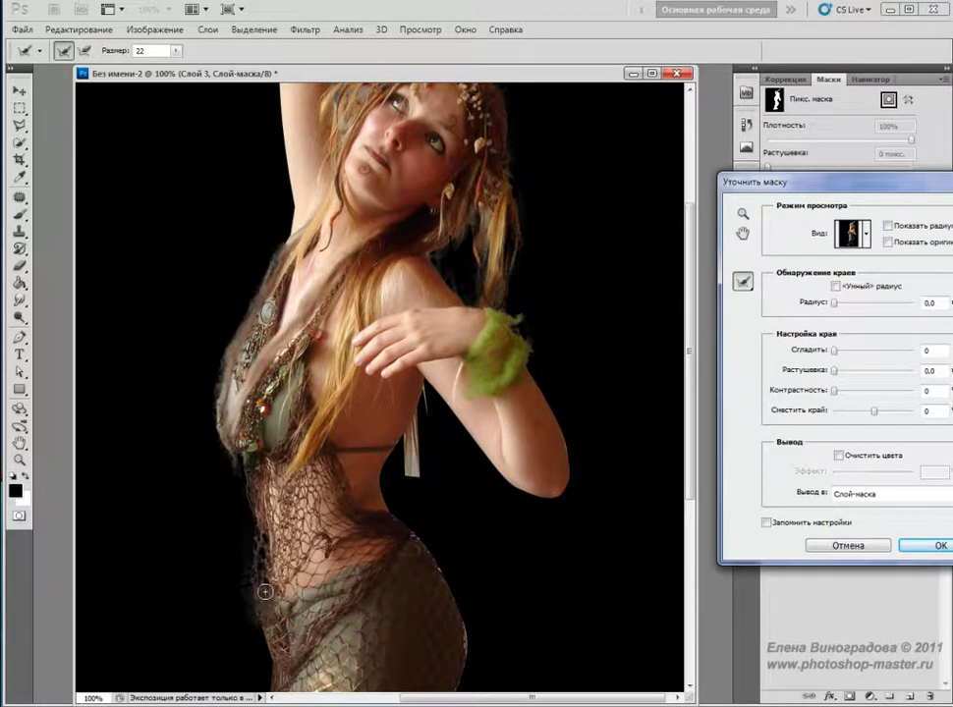
mouse_move(432, 557)
left_mouse_down()
mouse_move(458, 628)
mouse_move(464, 616)
mouse_move(453, 689)
left_mouse_up()
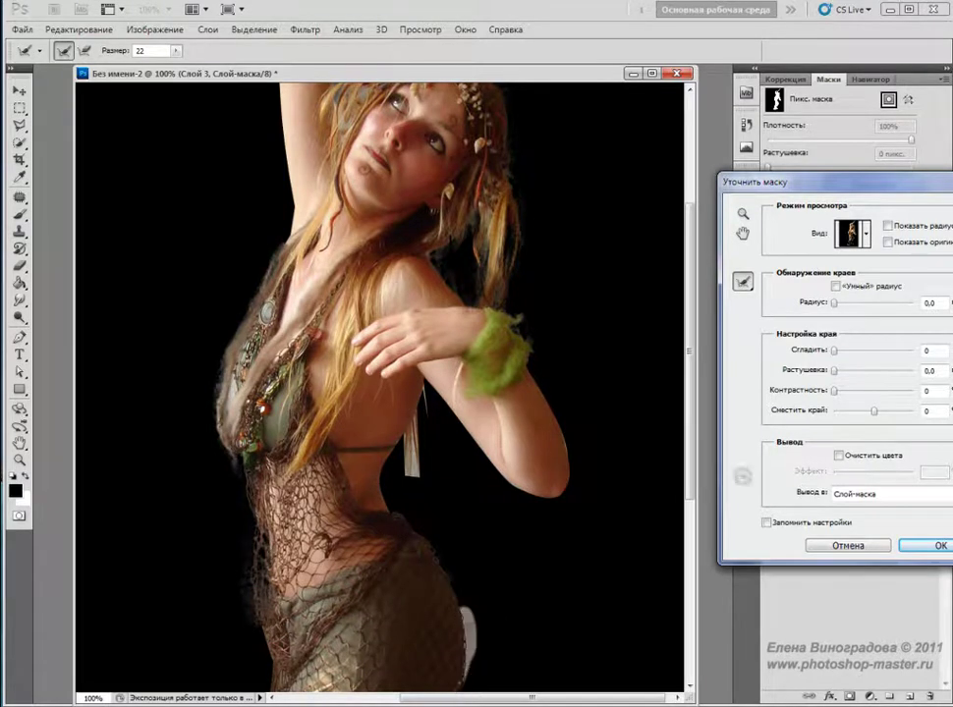
scroll(525, 316, "down", 3)
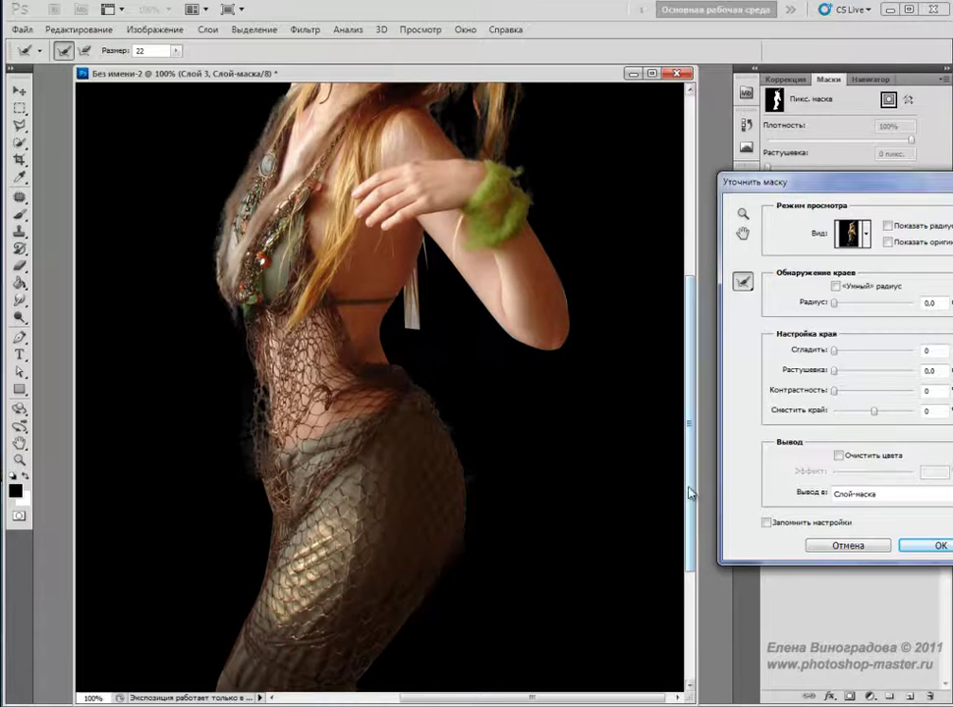
scroll(268, 556, "down", 1)
left_click_drag(273, 428, 241, 575)
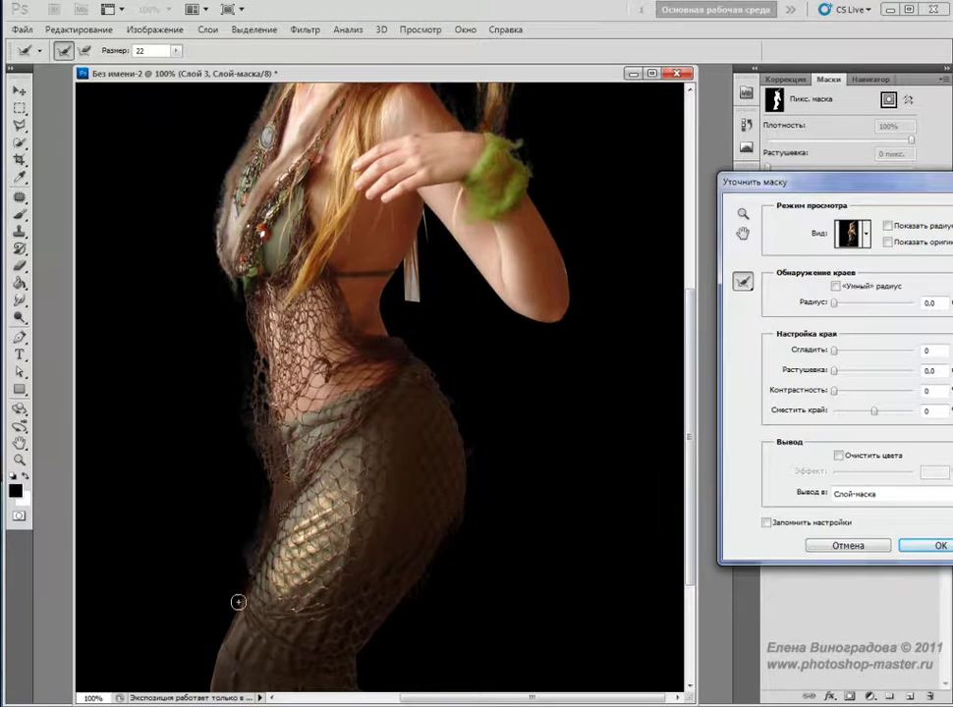
left_click_drag(245, 578, 227, 669)
left_click_drag(403, 343, 397, 338)
left_click_drag(423, 382, 419, 259)
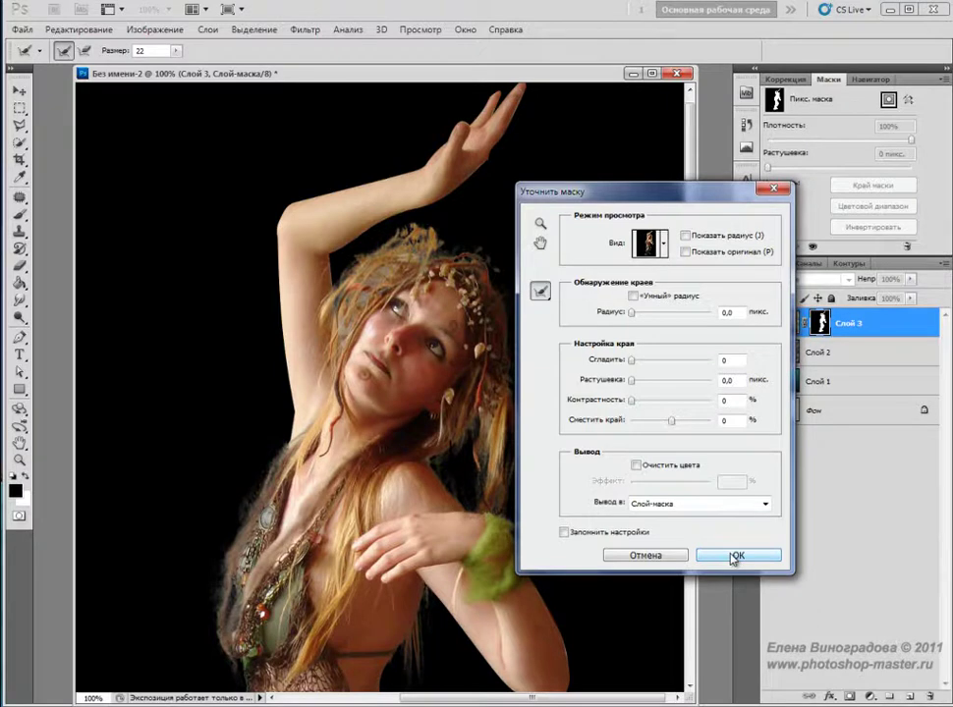
left_click(736, 555)
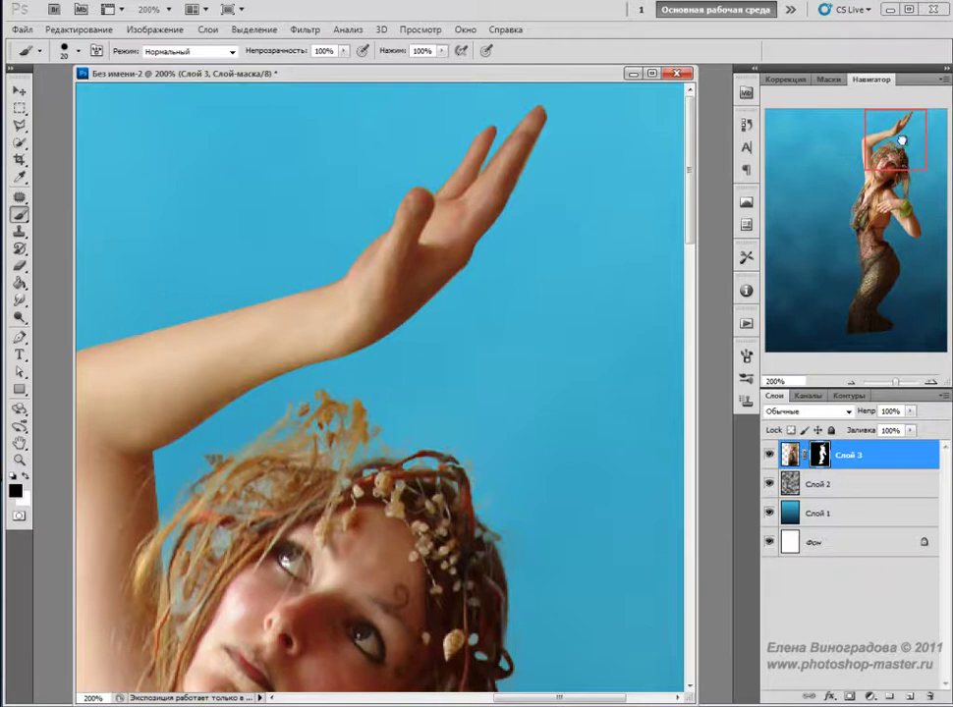
Inspect the figure via the Navigator, zoom to 50%, and move the model lower and right
left_click_drag(855, 174, 857, 174)
key("bracketright")
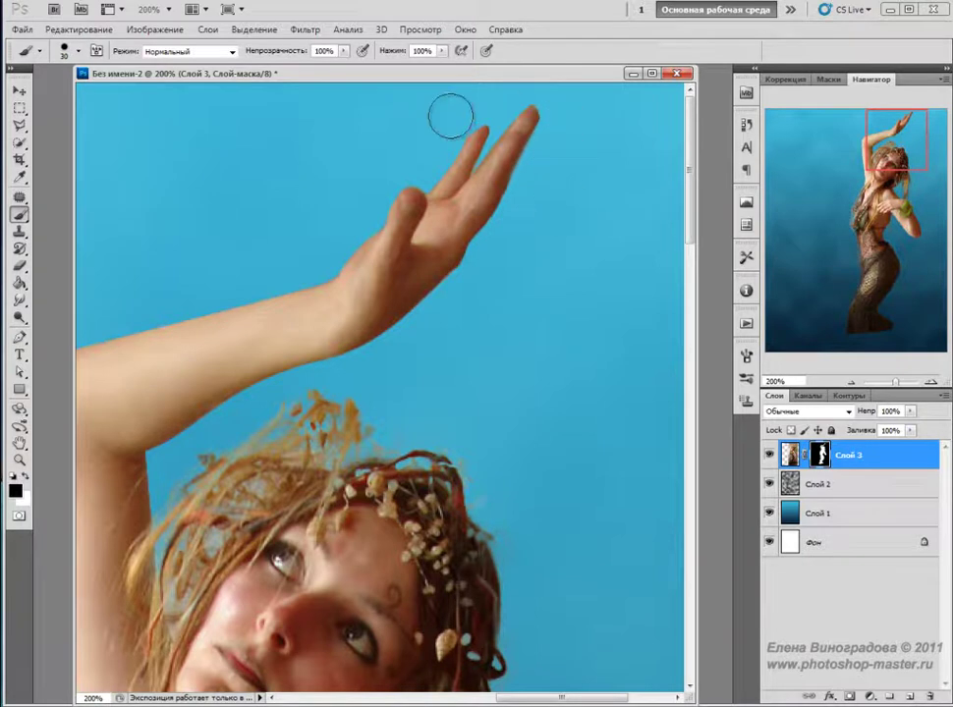
mouse_move(878, 129)
left_mouse_down()
mouse_move(886, 211)
mouse_move(900, 197)
left_mouse_up()
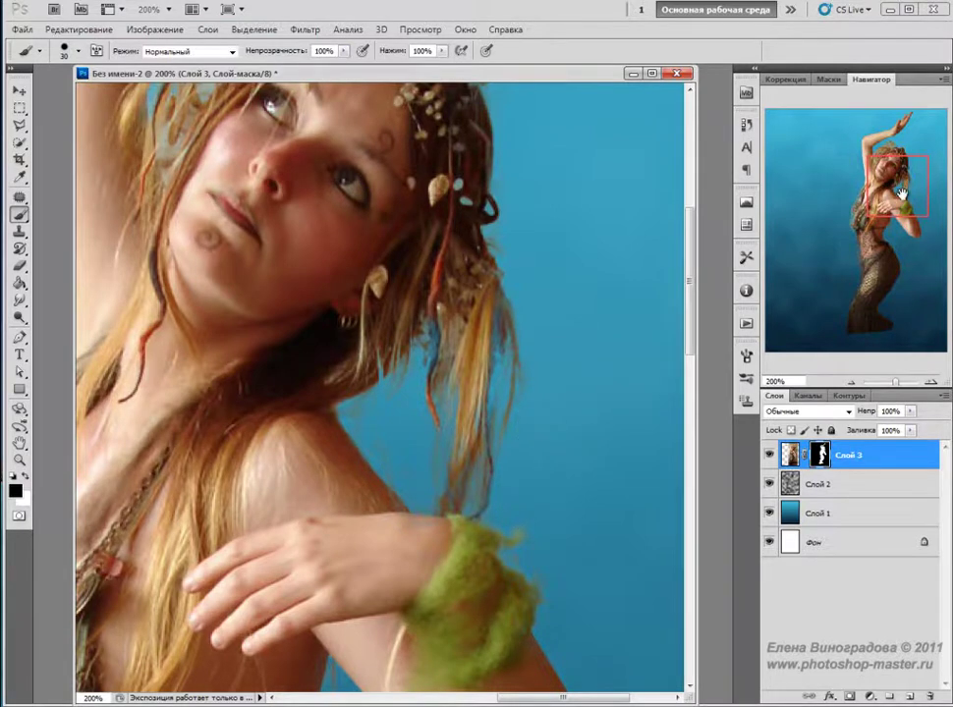
left_click_drag(903, 197, 882, 240)
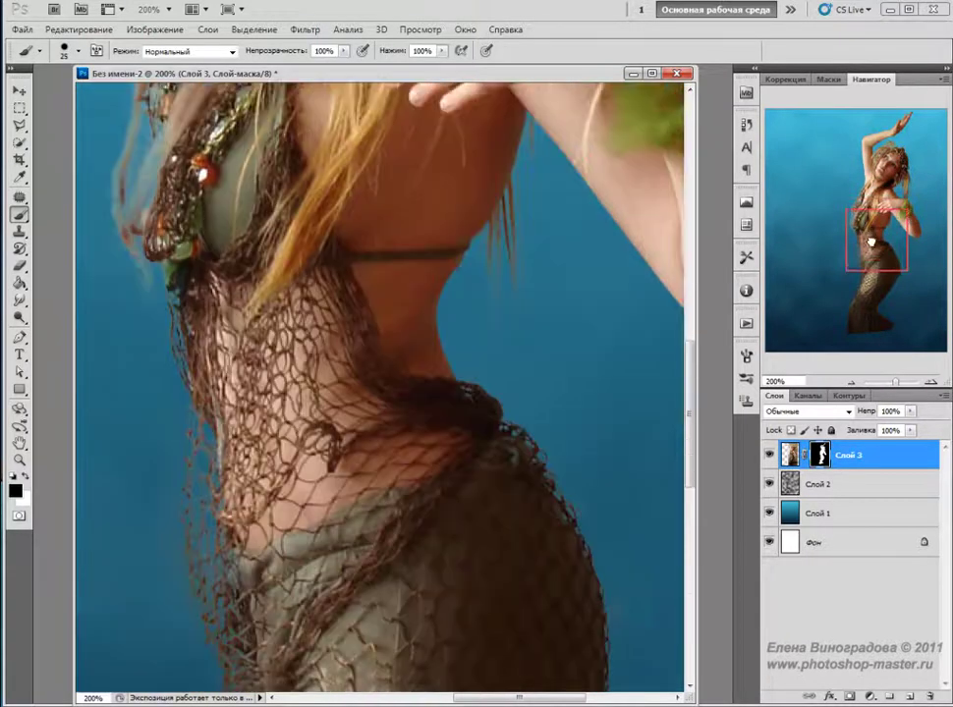
left_click_drag(876, 240, 874, 257)
left_click(848, 382)
left_click(848, 382)
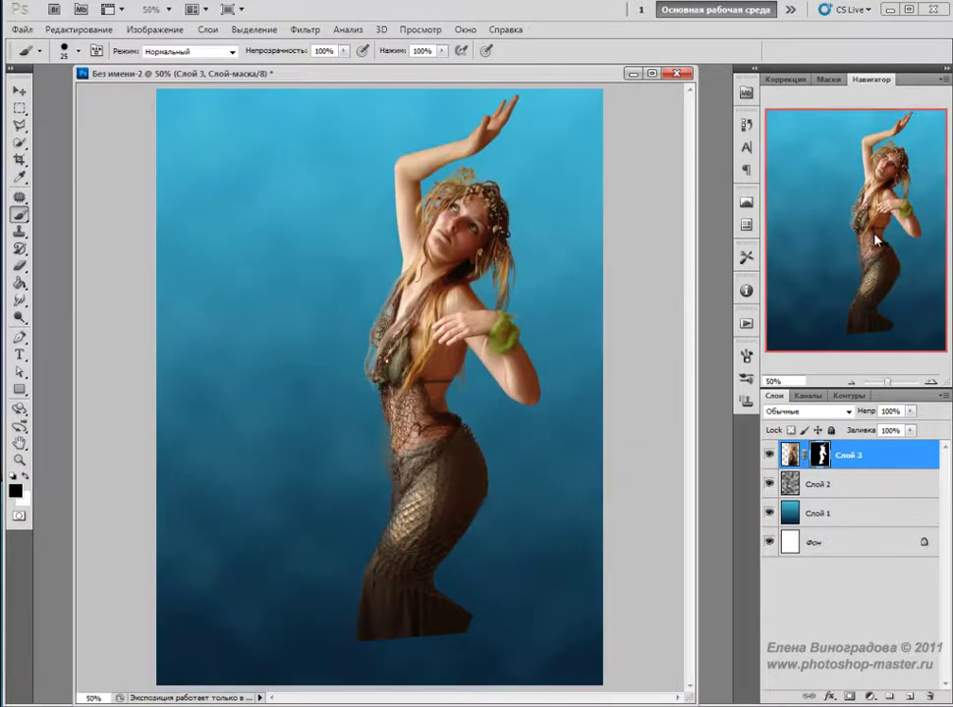
key("v")
left_click_drag(686, 318, 716, 416)
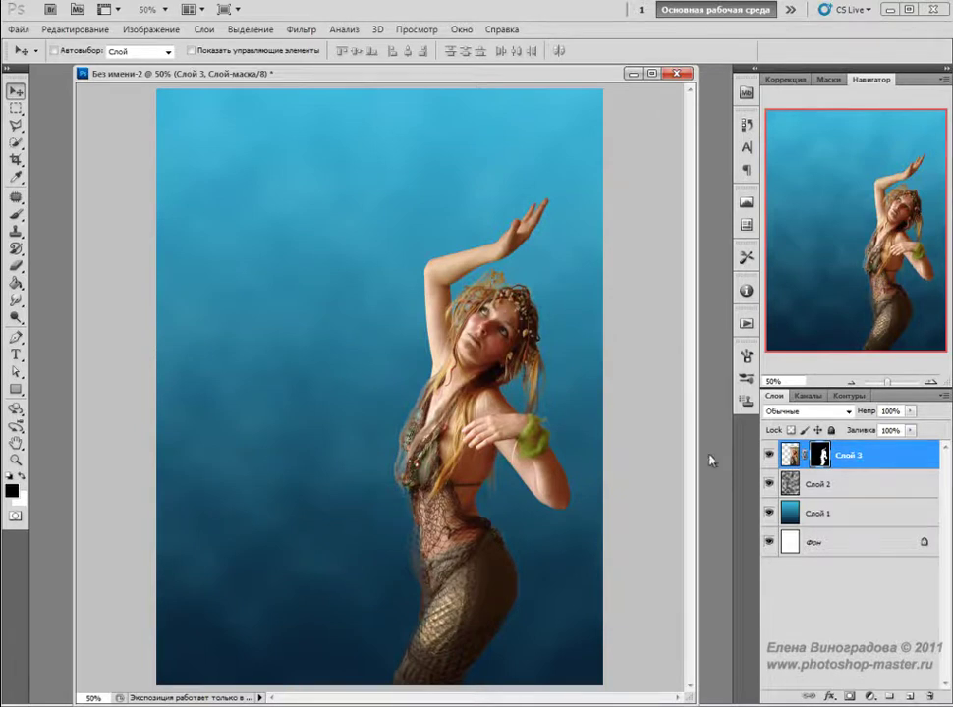
Desaturate the Слой 3 model layer with Hue/Saturation at about -50 saturation
left_click(789, 455)
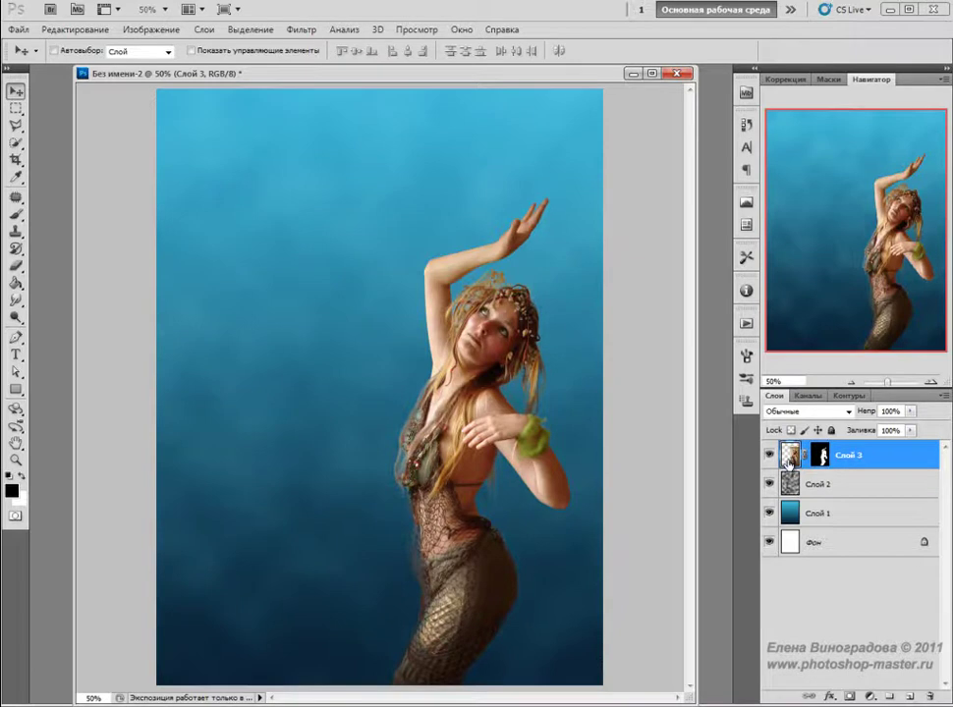
left_click(133, 30)
mouse_move(155, 67)
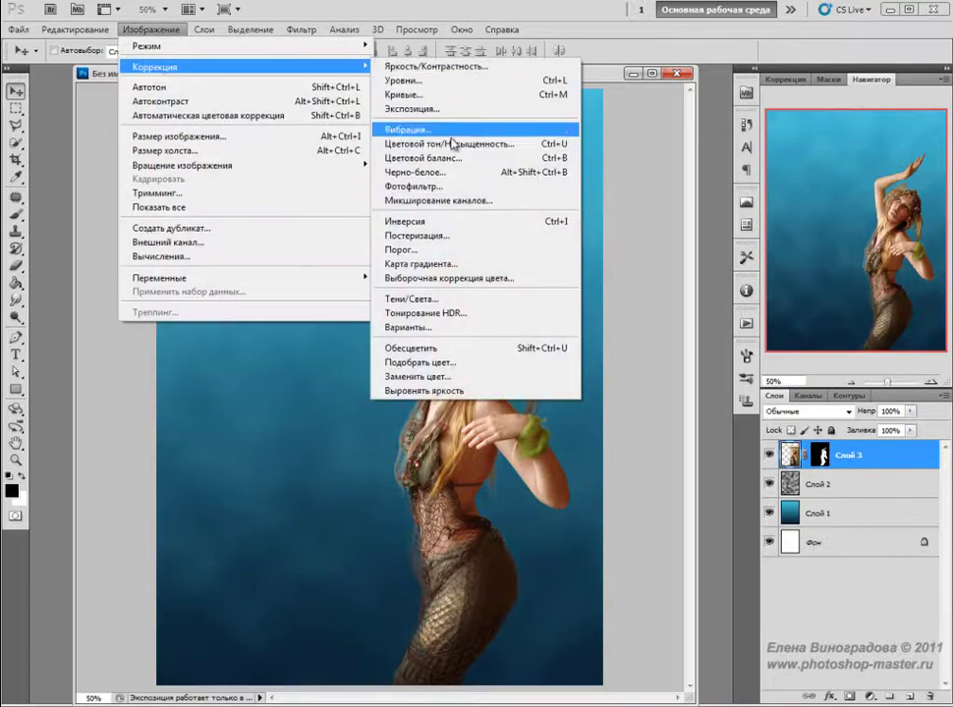
left_click(452, 144)
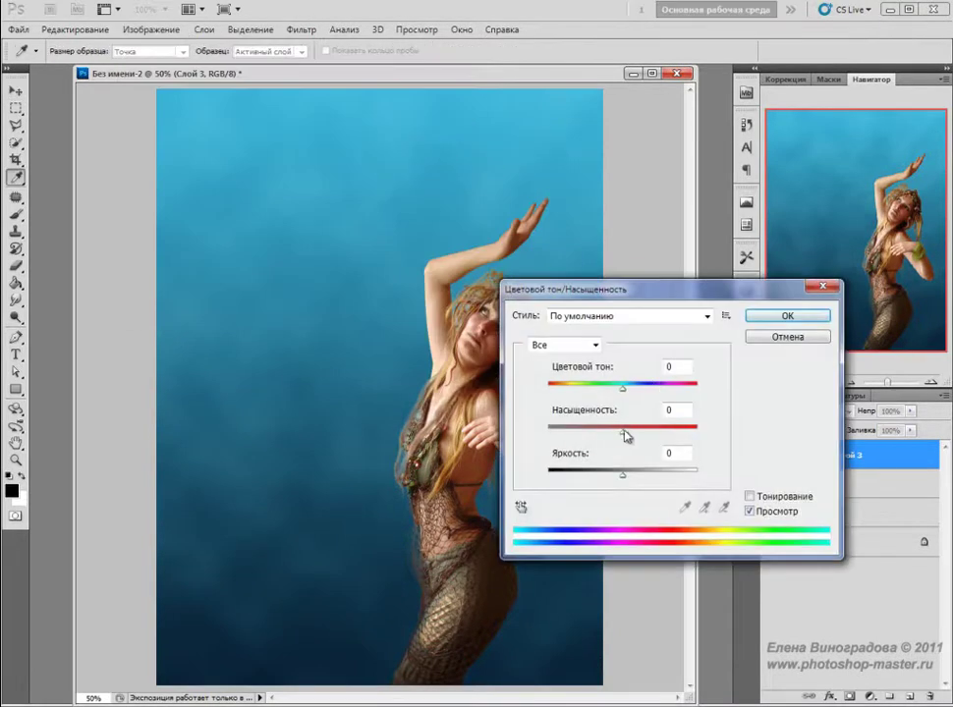
left_click_drag(620, 435, 671, 426)
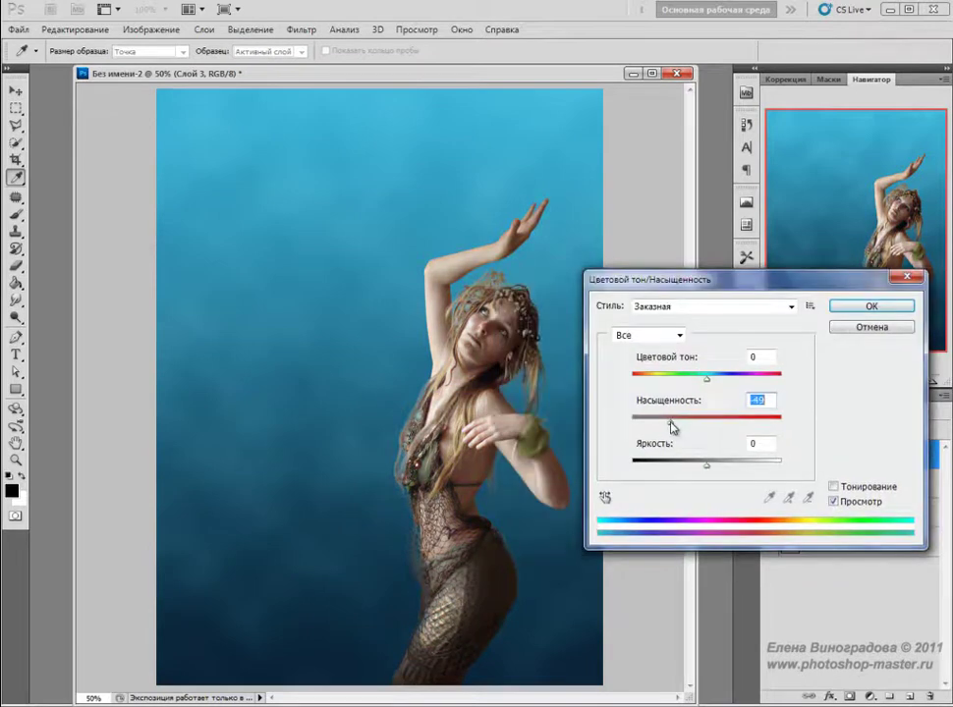
left_click(871, 305)
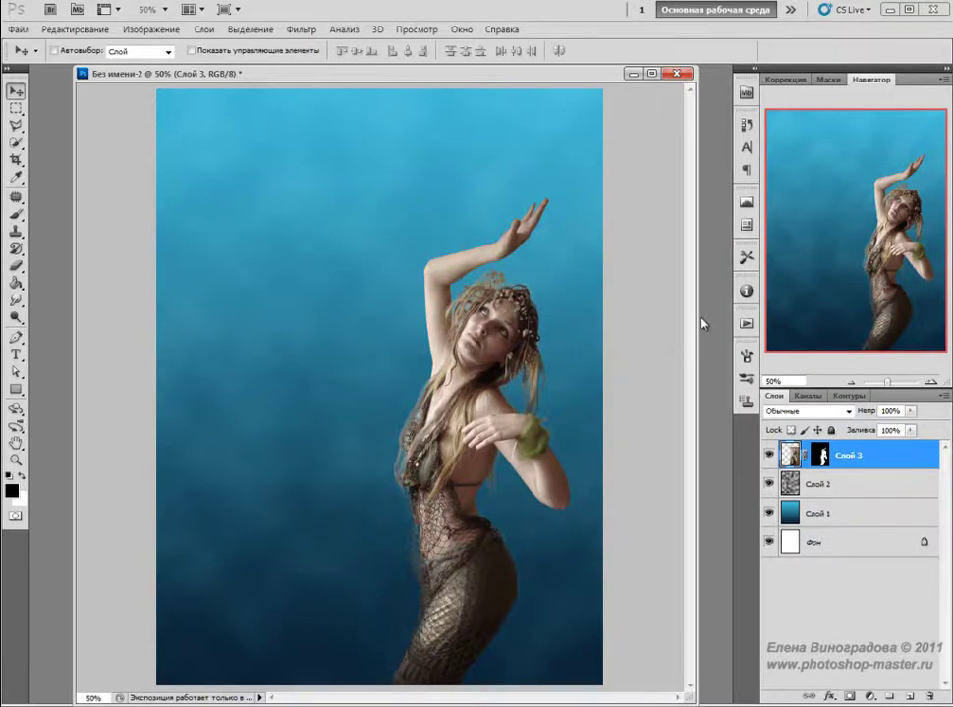
Tint the model using Variations: More Blue twice and More Cyan once
left_click(152, 29)
mouse_move(154, 67)
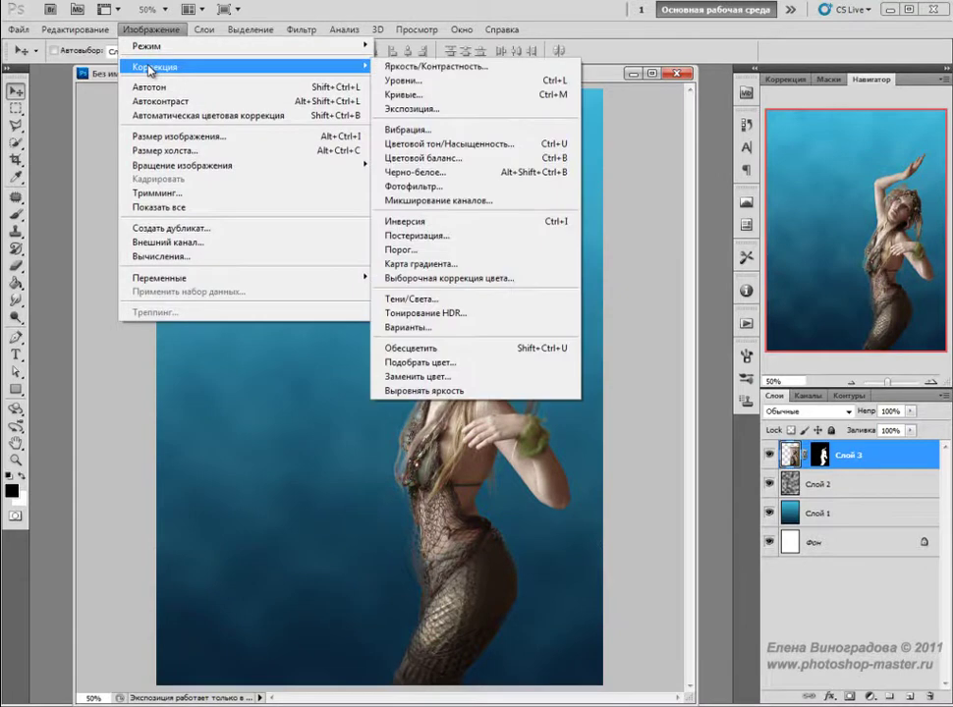
left_click(403, 327)
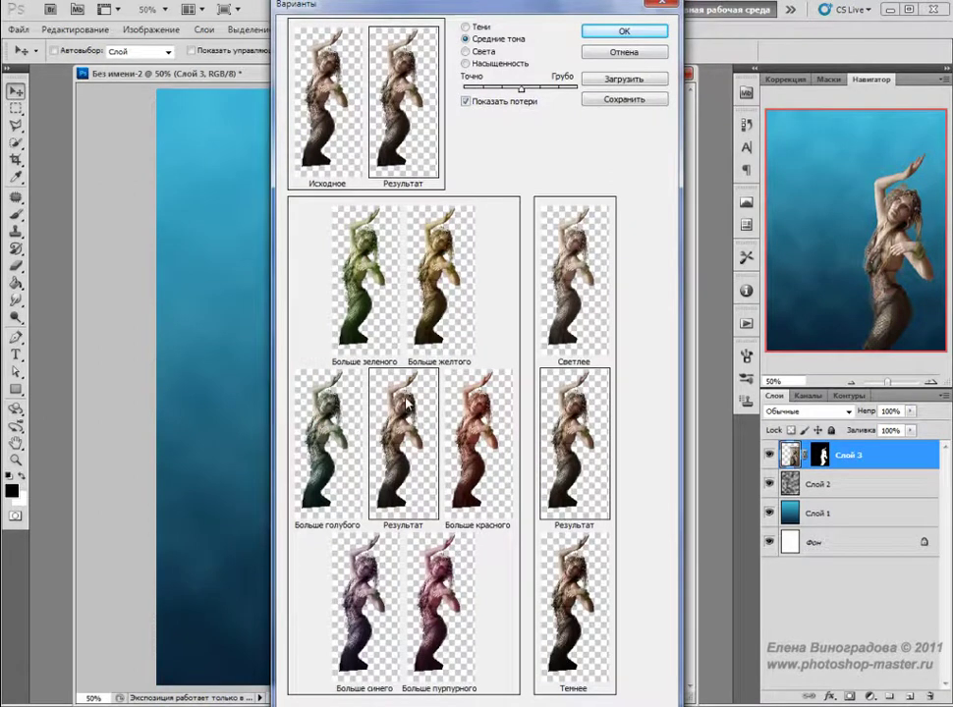
left_click(362, 619)
left_click(355, 623)
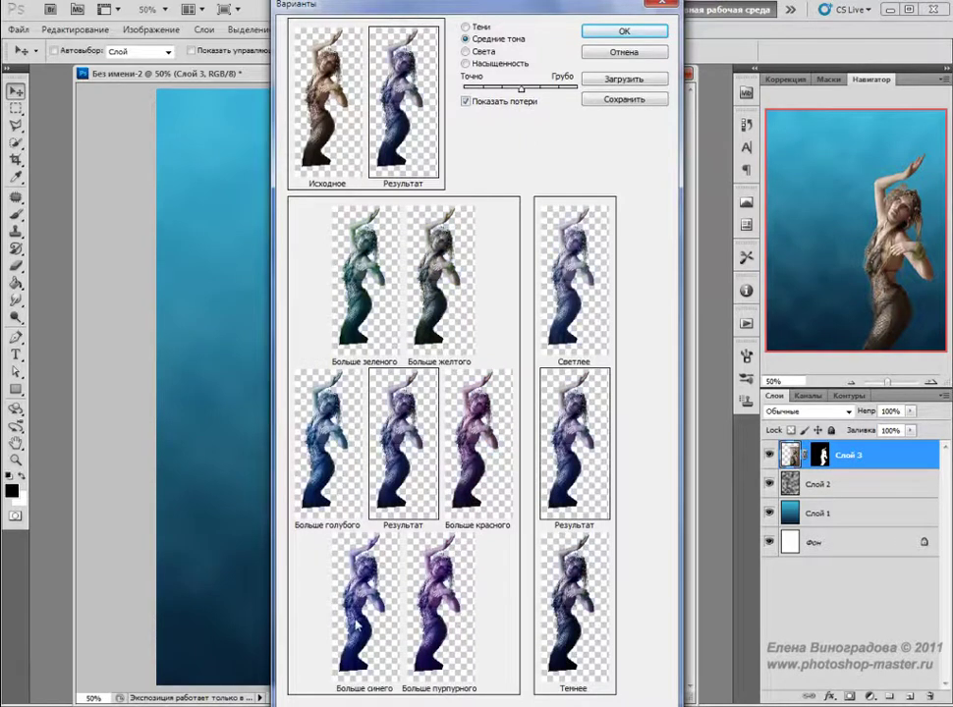
left_click(349, 508)
left_click(623, 31)
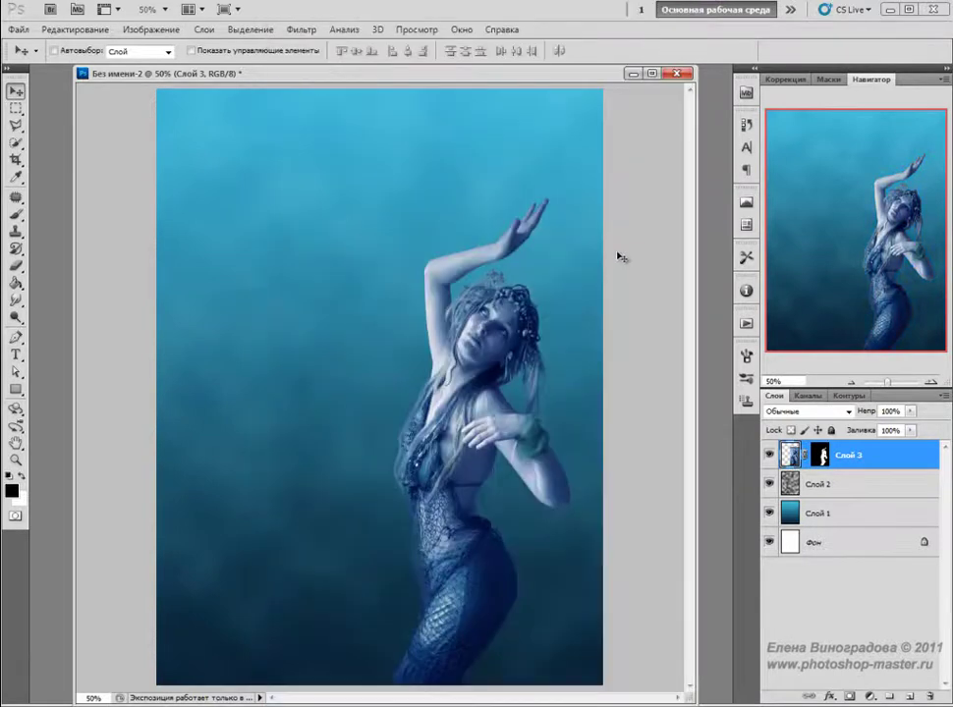
Fade the blue Variations toning to about 65%
left_click(74, 30)
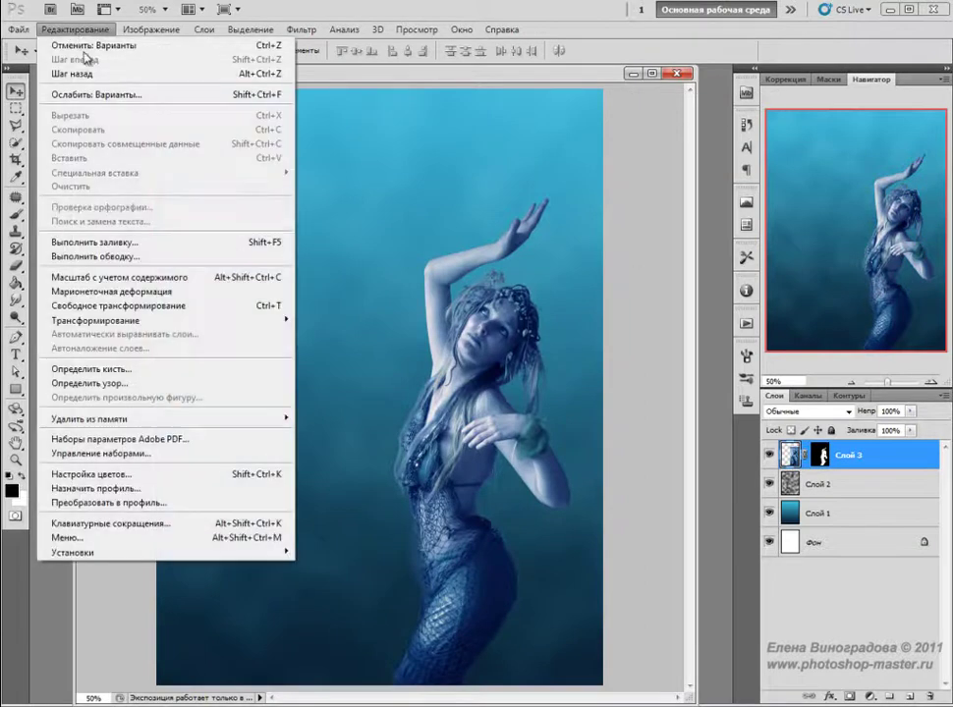
left_click(116, 99)
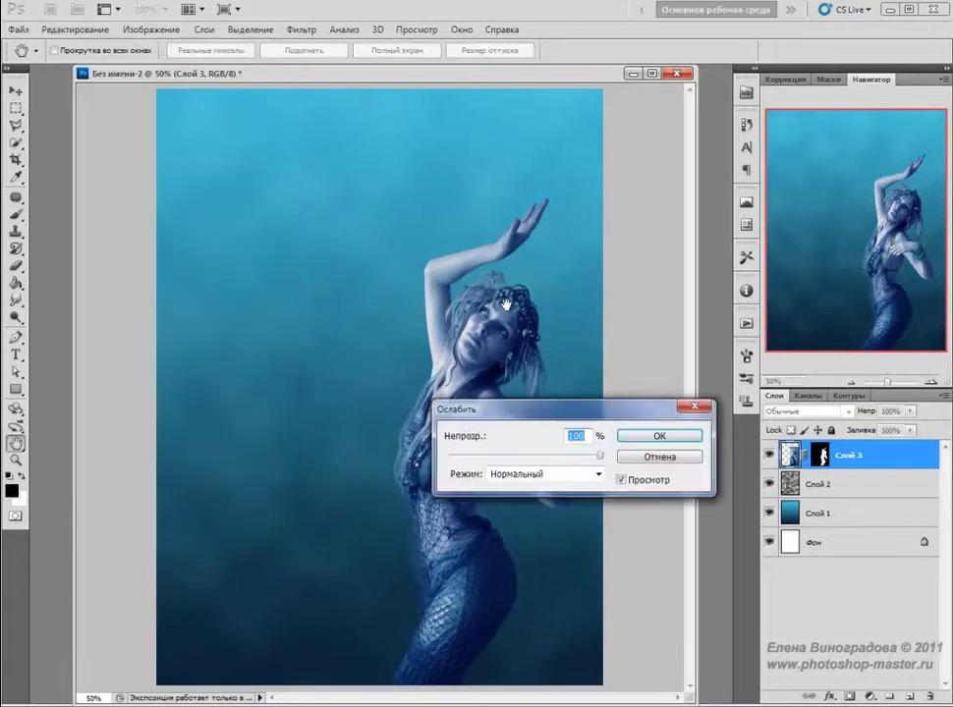
mouse_move(596, 461)
left_mouse_down()
mouse_move(546, 457)
mouse_move(564, 460)
left_mouse_up()
left_click(659, 434)
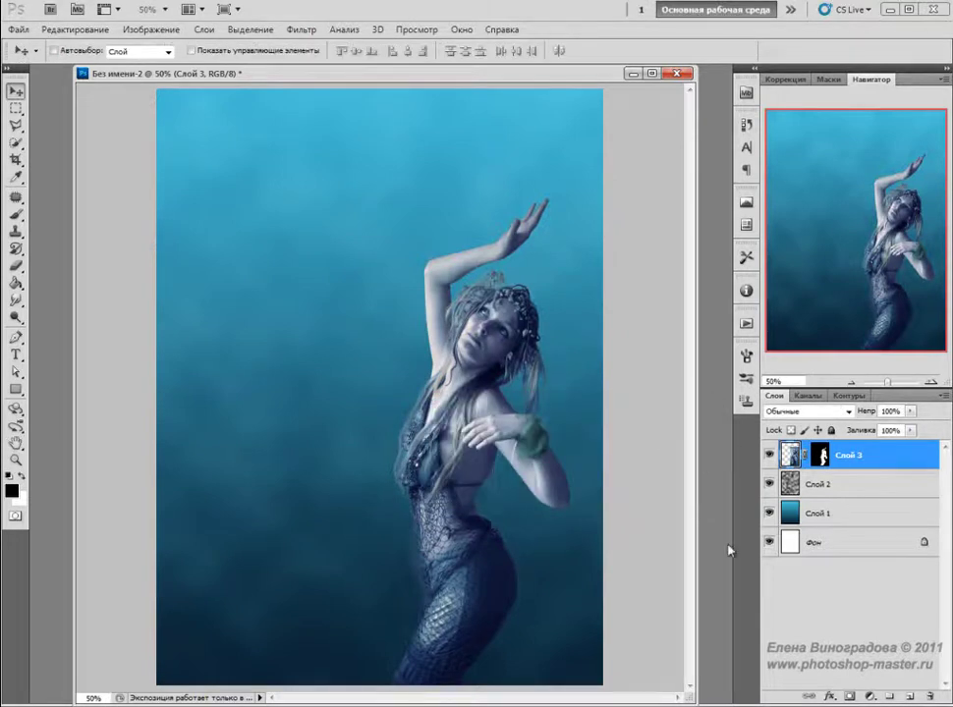
Add a Photo Filter layer clipped to Слой 3 using the Under water preset at 35% density
left_click(869, 697)
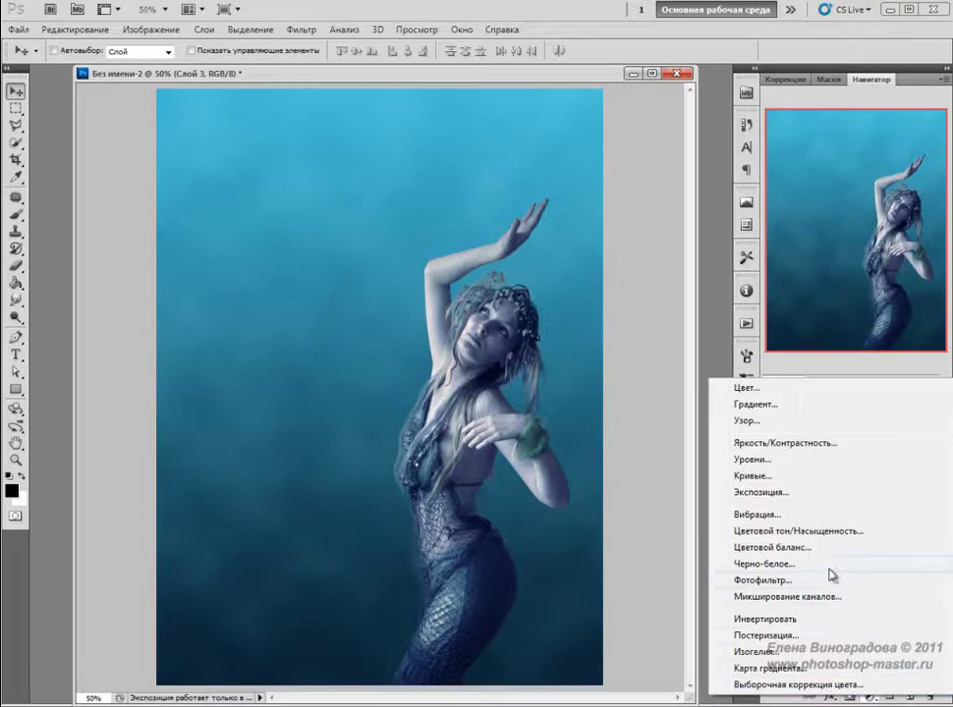
left_click(796, 583)
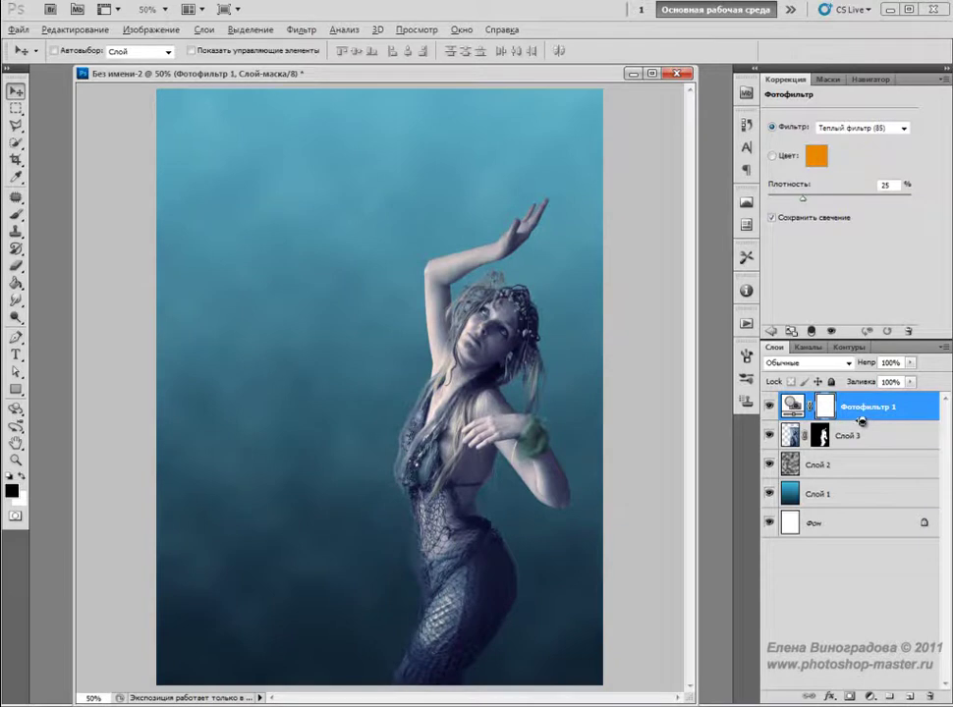
left_click(861, 420, "alt")
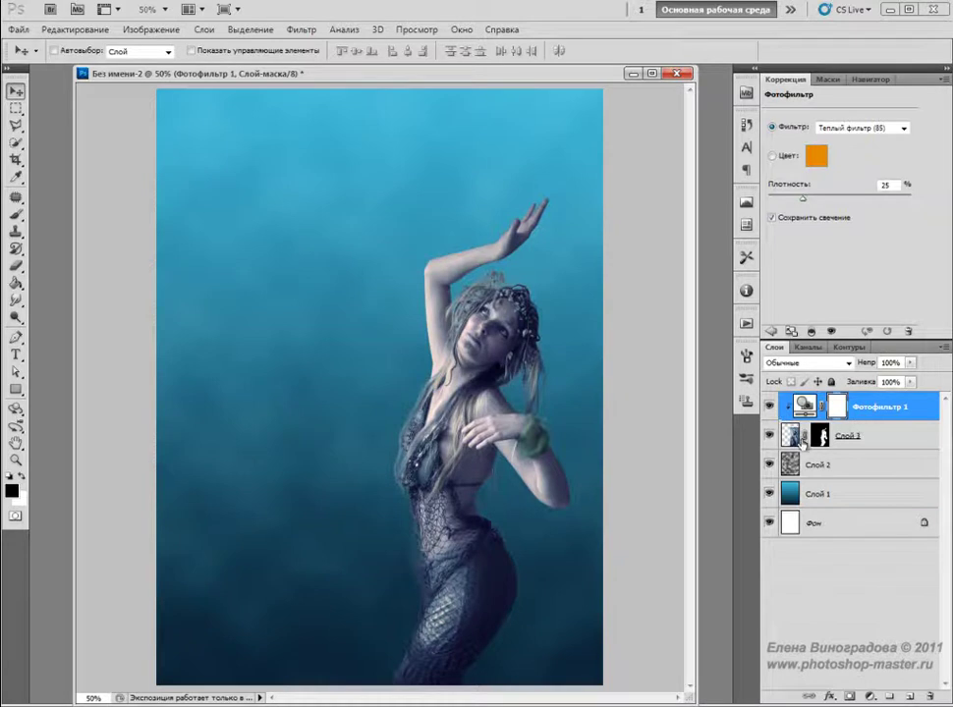
left_click(901, 127)
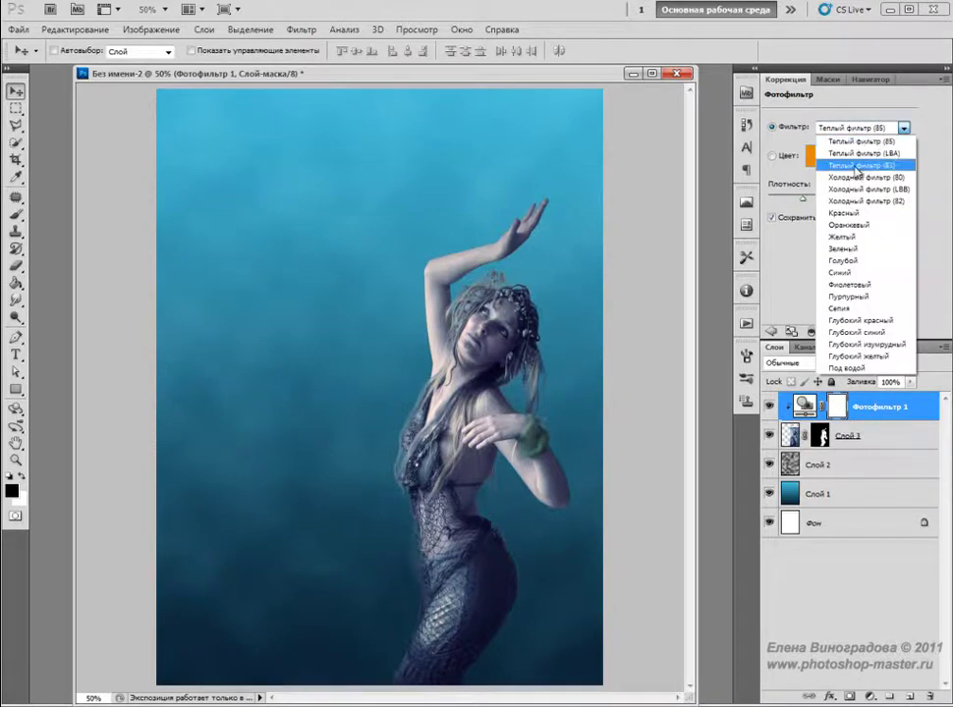
left_click(848, 368)
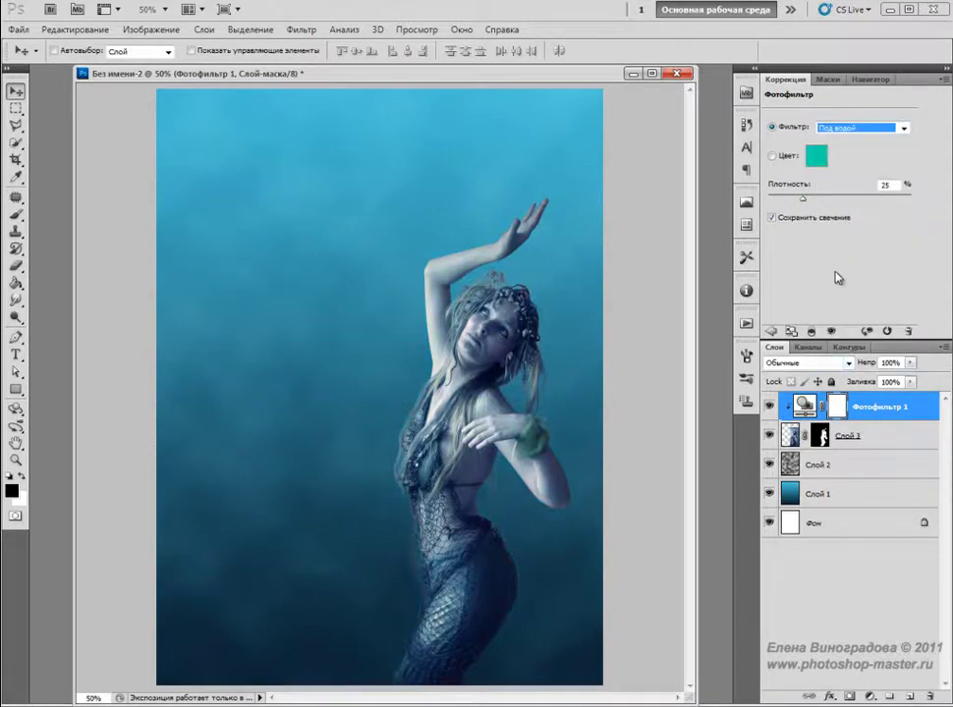
left_click_drag(802, 197, 841, 203)
left_click(771, 331)
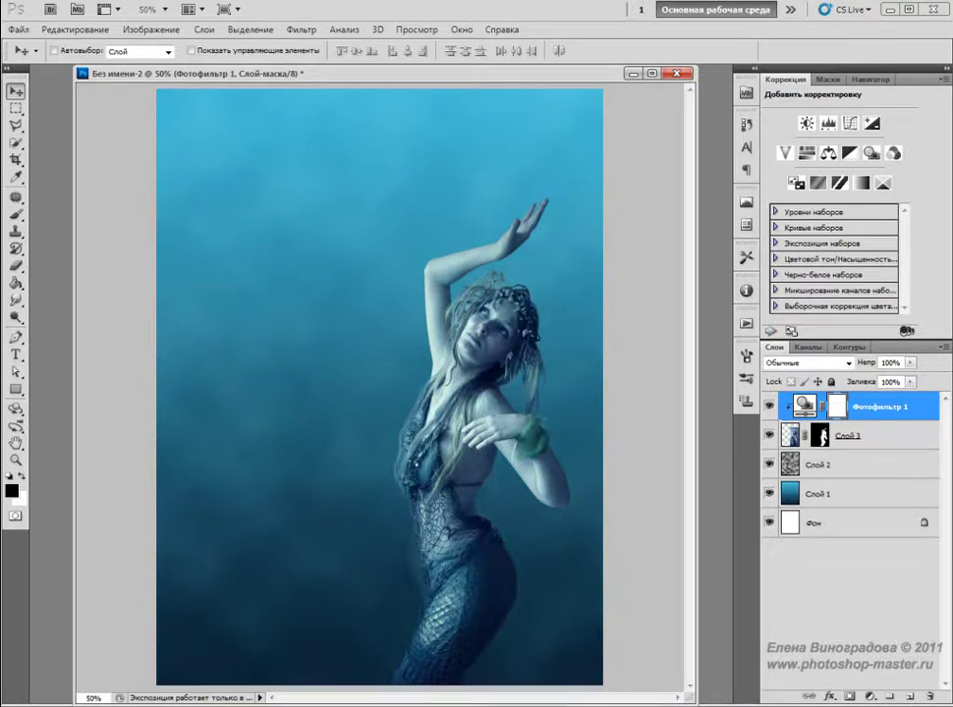
Open the coral reef photo and place its layer between Слой 2 and Слой 1 in the mermaid composition
left_click(18, 29)
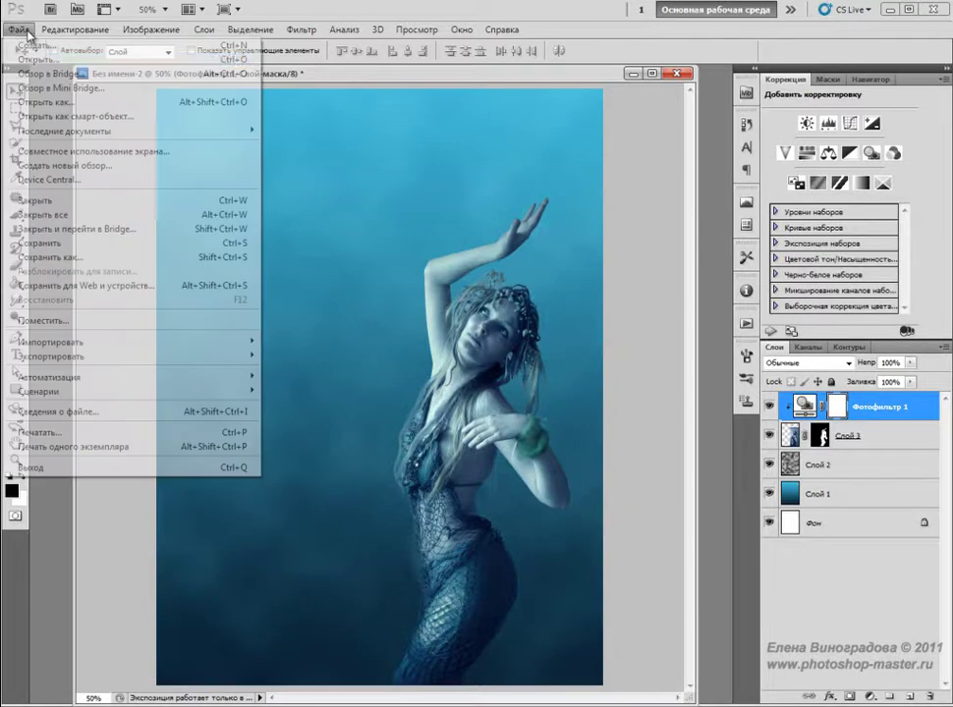
left_click(40, 62)
left_click(295, 187)
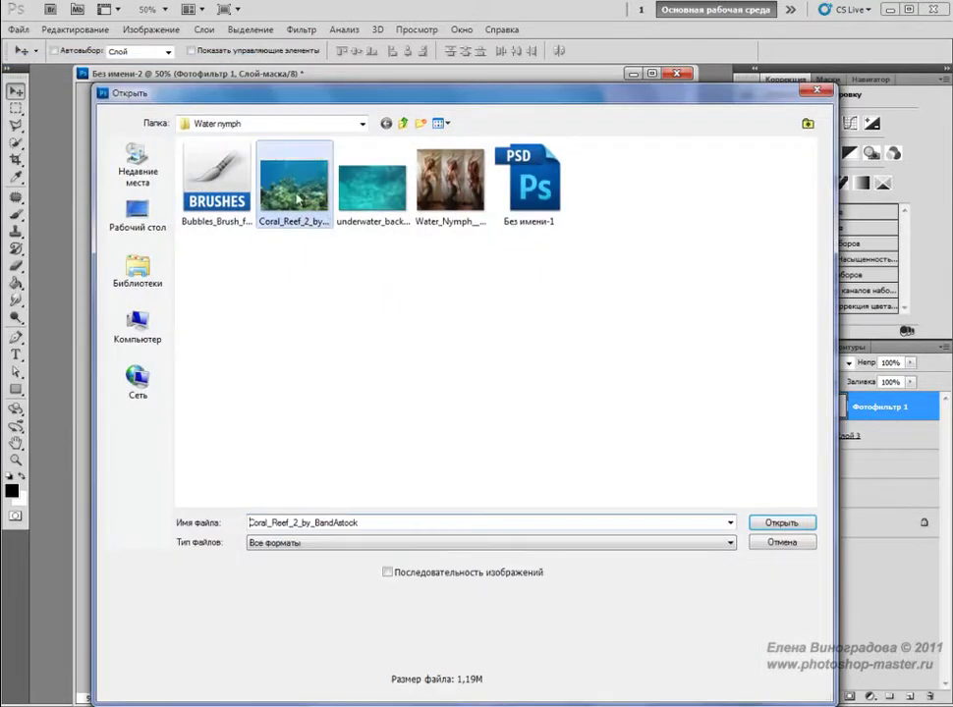
left_click(781, 524)
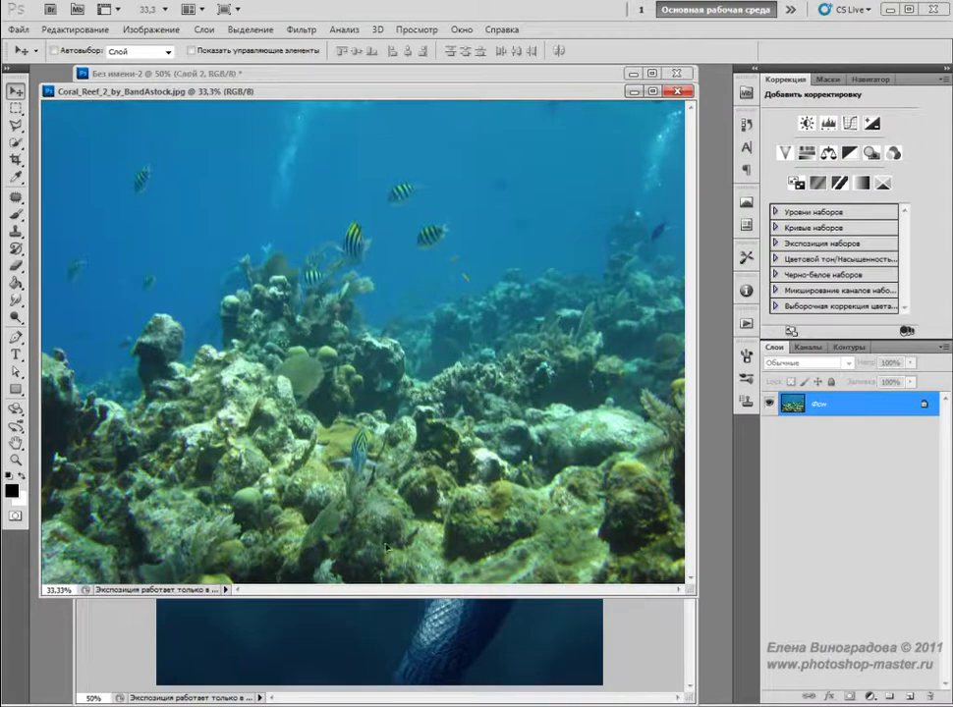
left_click(387, 639)
left_click(69, 408)
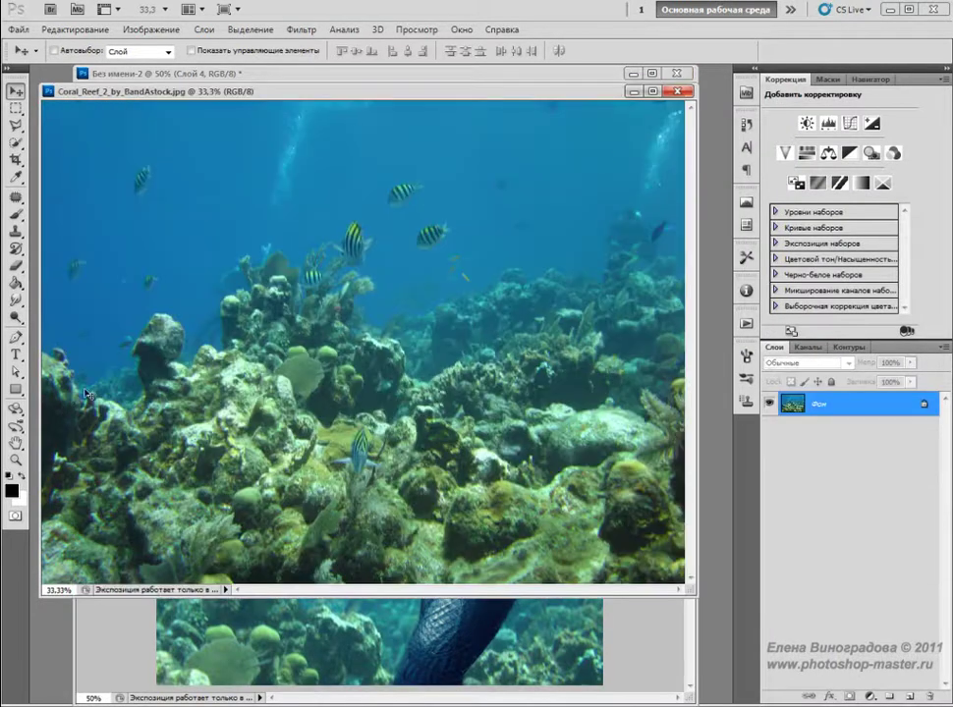
left_click(511, 73)
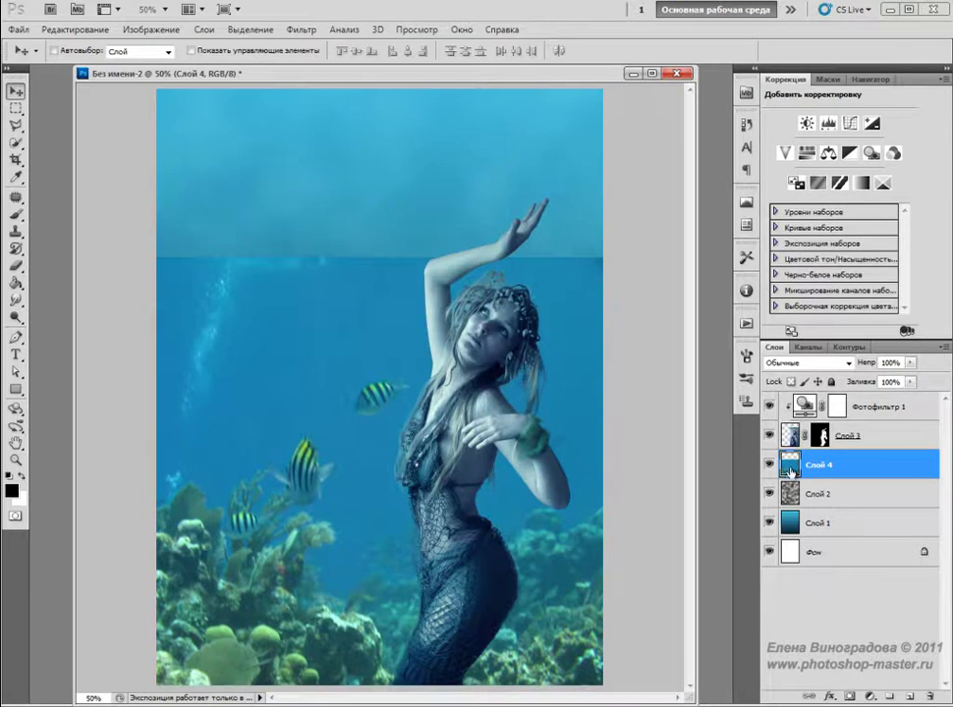
left_click_drag(791, 472, 803, 508)
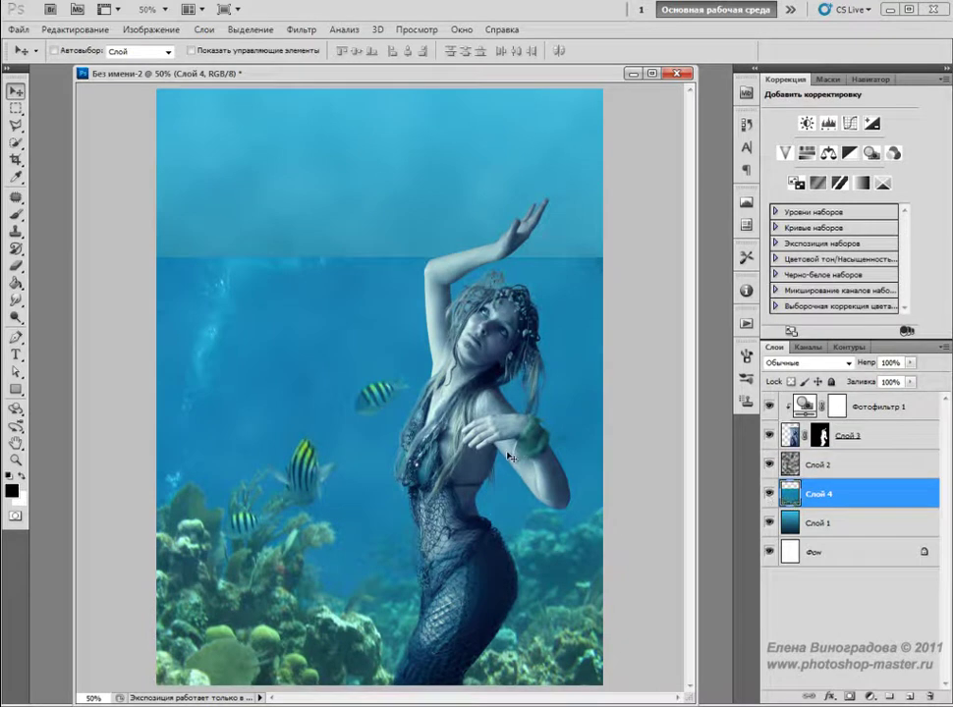
Scale the reef layer down to fit the image width and flip it horizontally
key("ctrl+t")
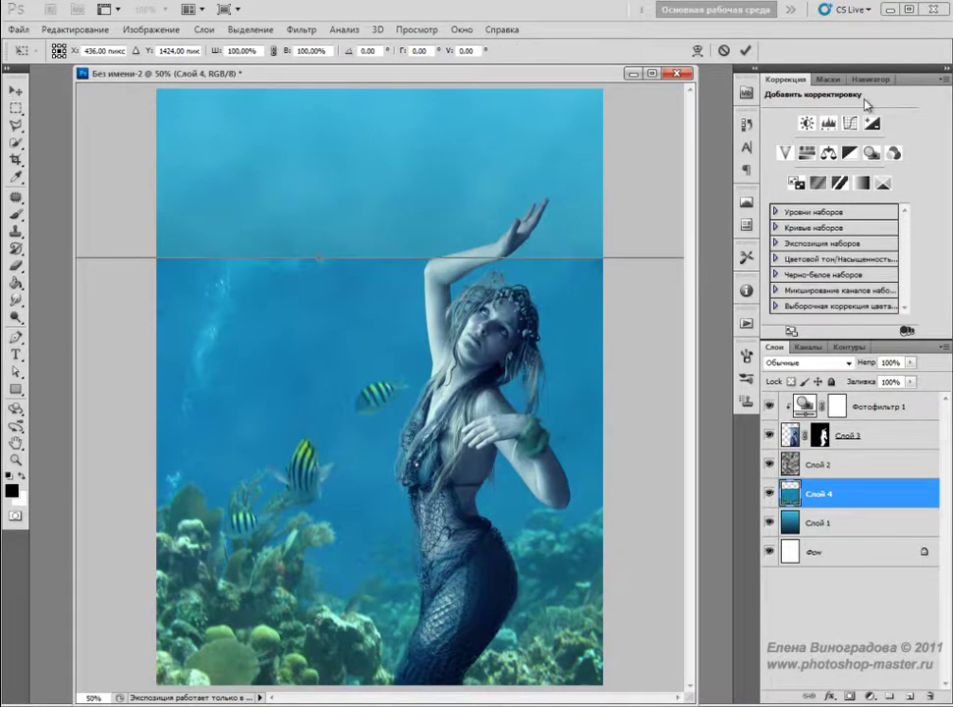
left_click(870, 79)
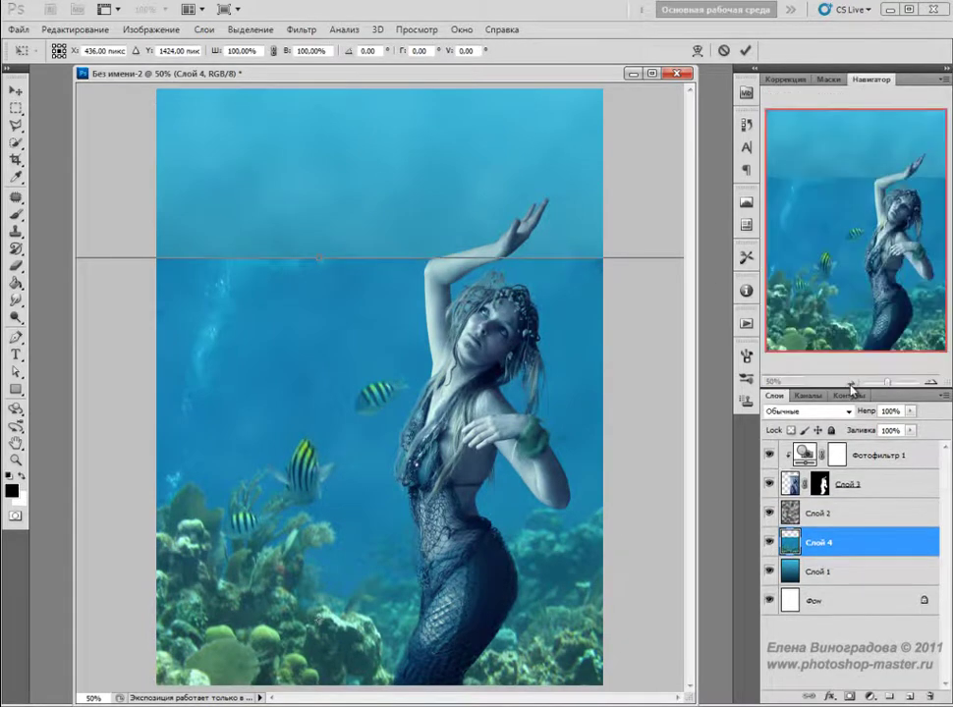
left_click(850, 382)
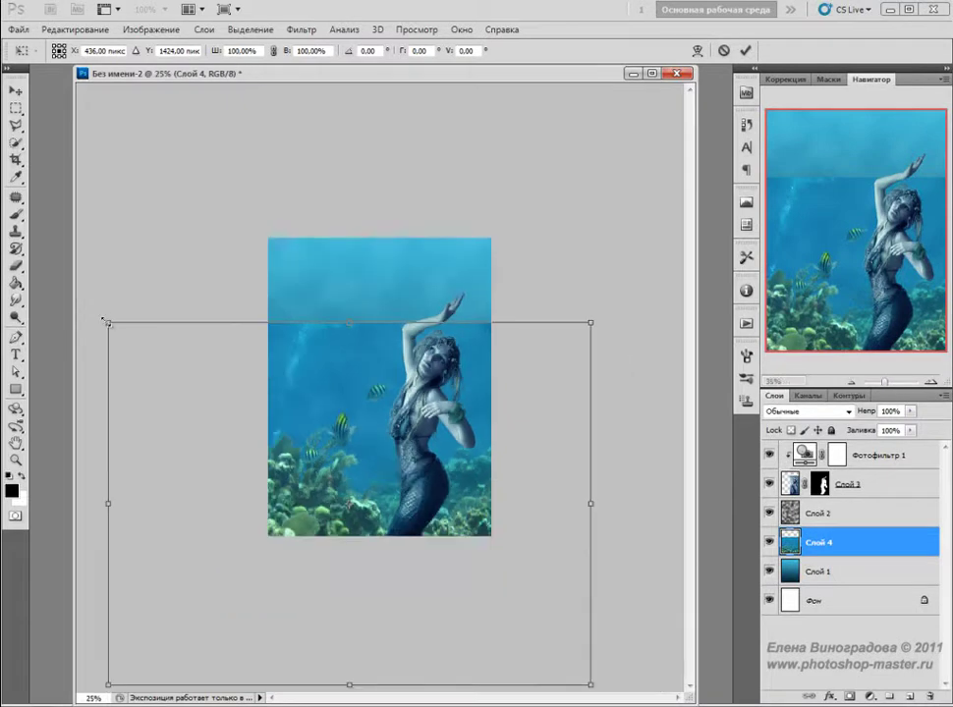
mouse_move(108, 322)
left_mouse_down()
mouse_move(298, 467)
mouse_move(329, 356)
mouse_move(322, 359)
left_mouse_up()
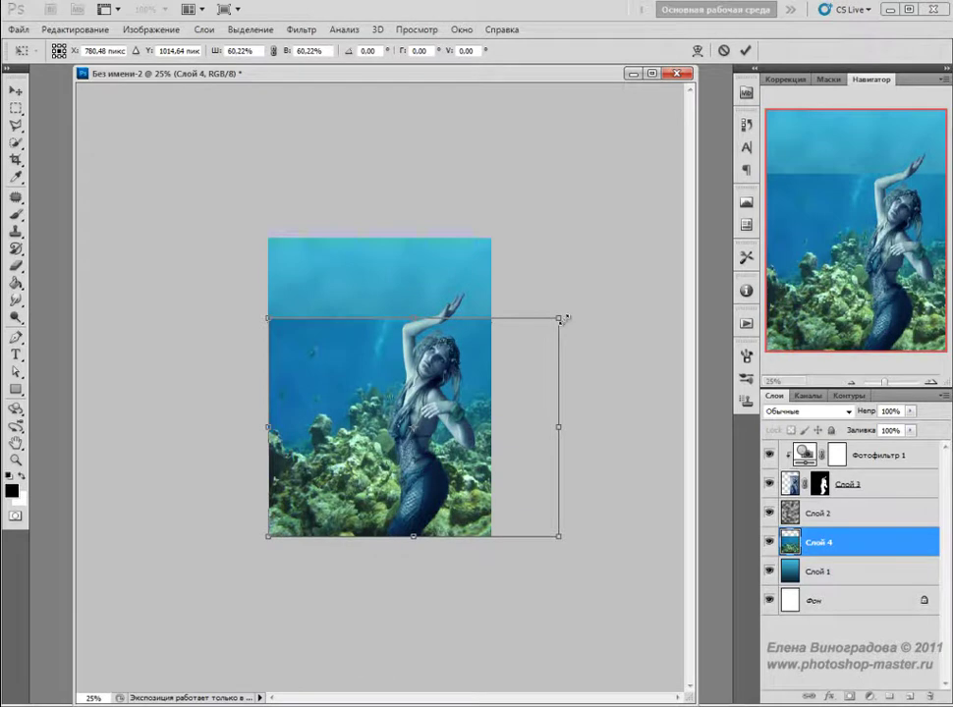
left_click_drag(556, 316, 488, 356)
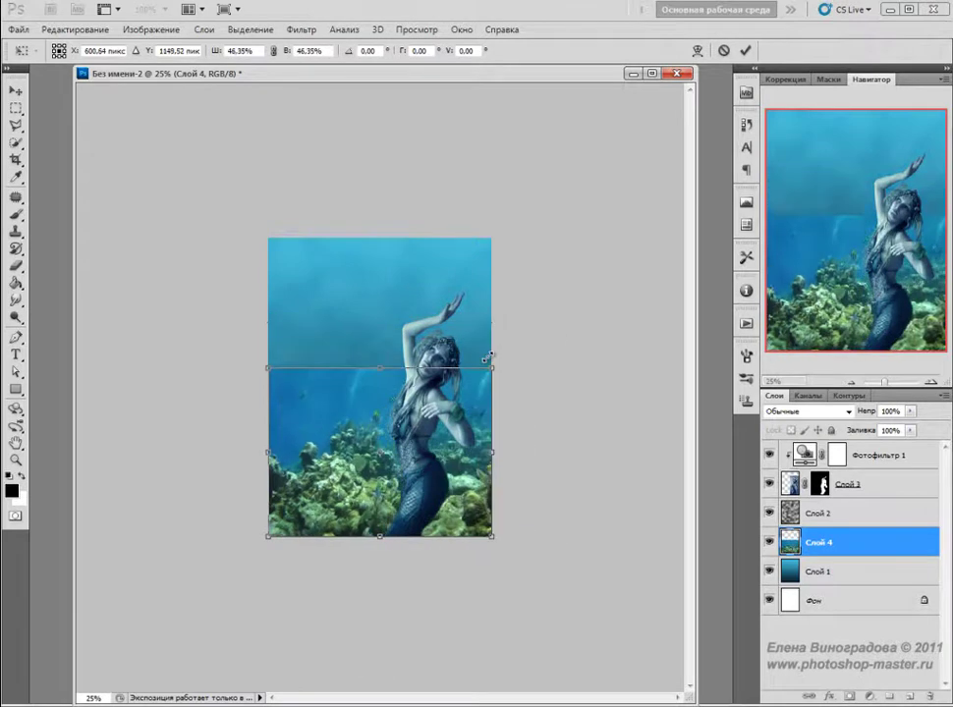
right_click(428, 425)
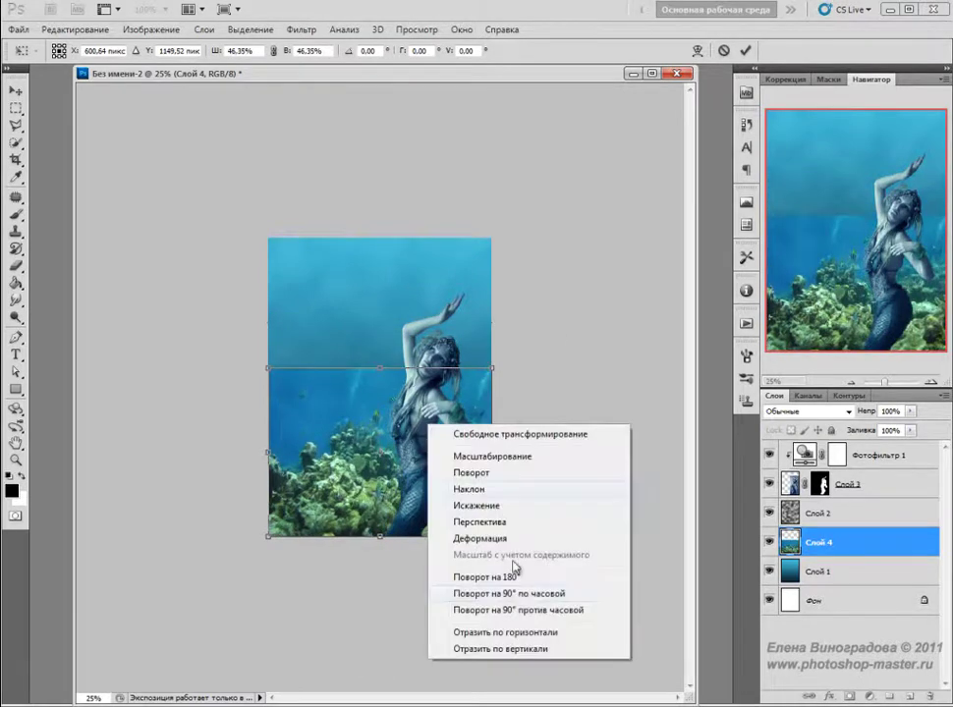
left_click(530, 633)
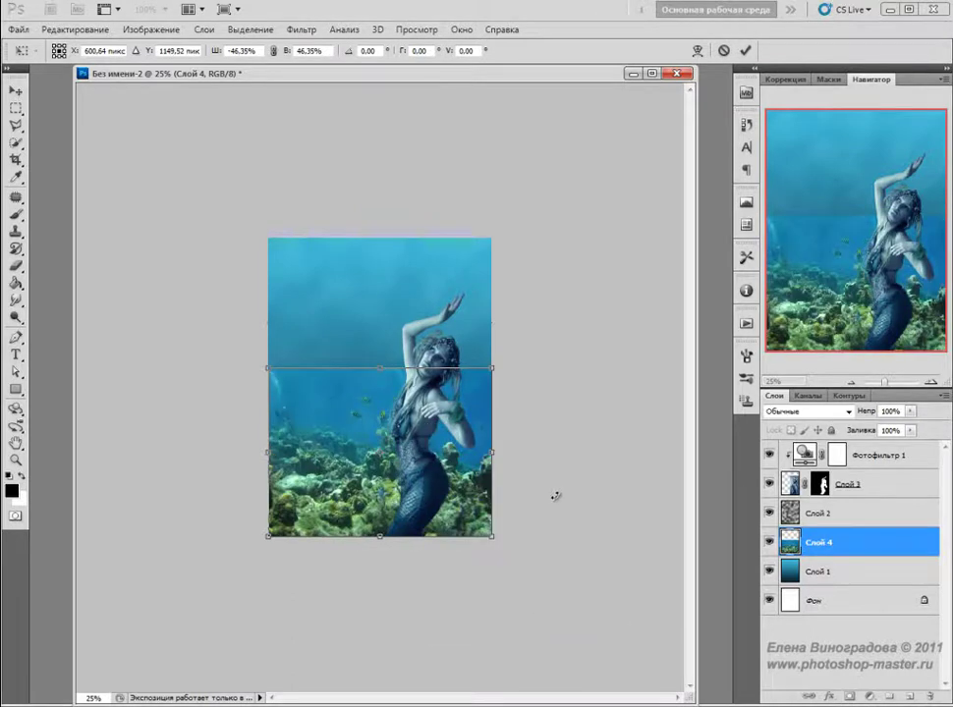
key("Return")
left_click(931, 383)
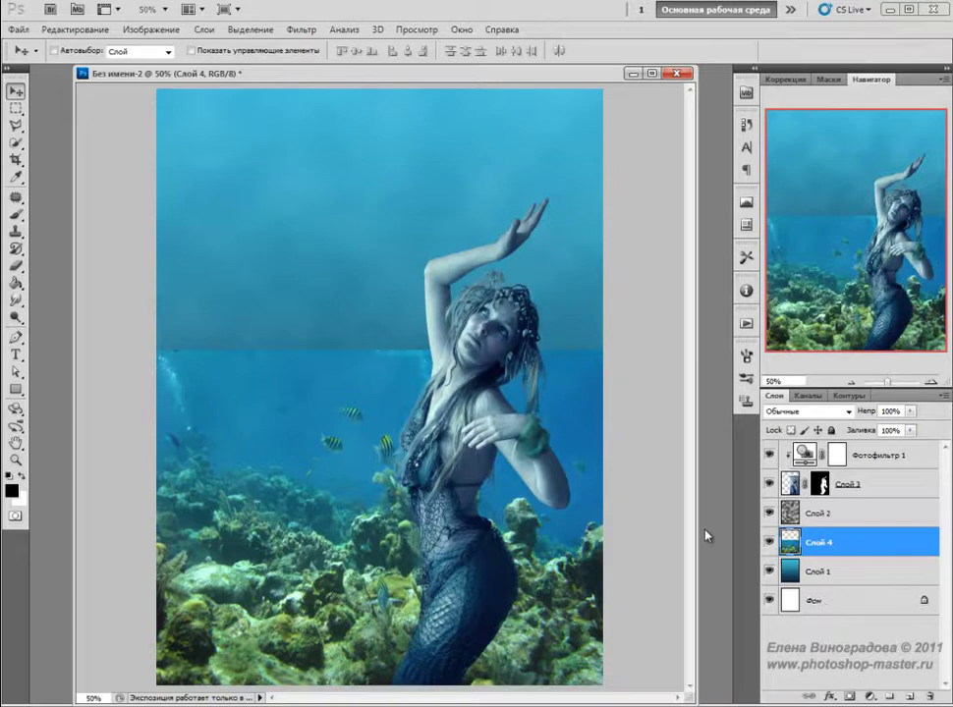
Add a layer mask to Слой 4 and paint black with a soft 200px brush over its hard top edge
left_click(850, 697)
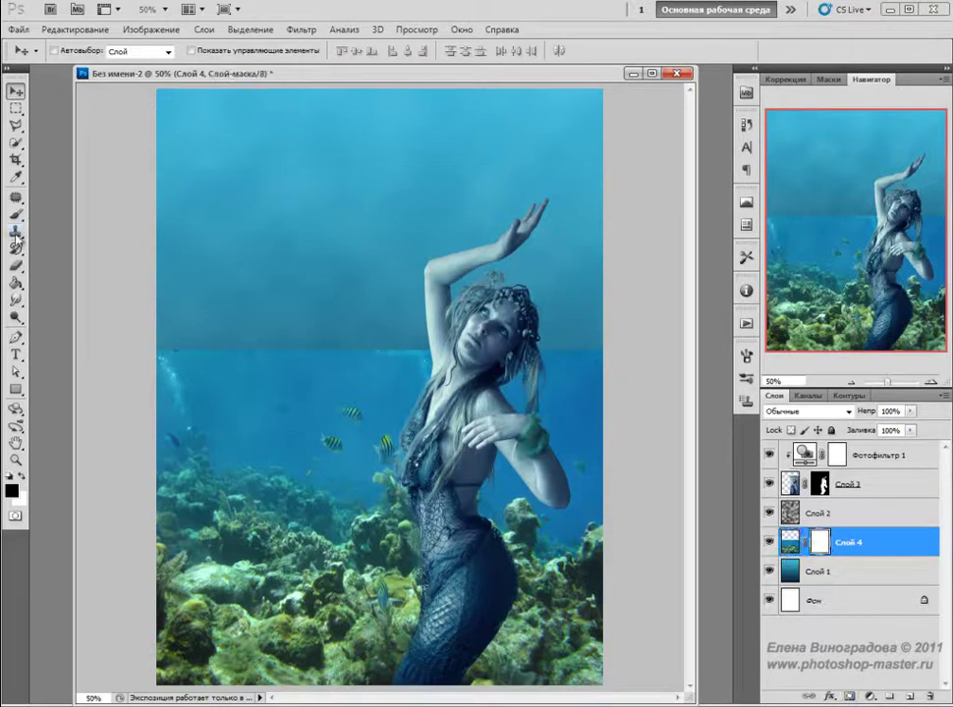
left_click(17, 216)
left_click(67, 51)
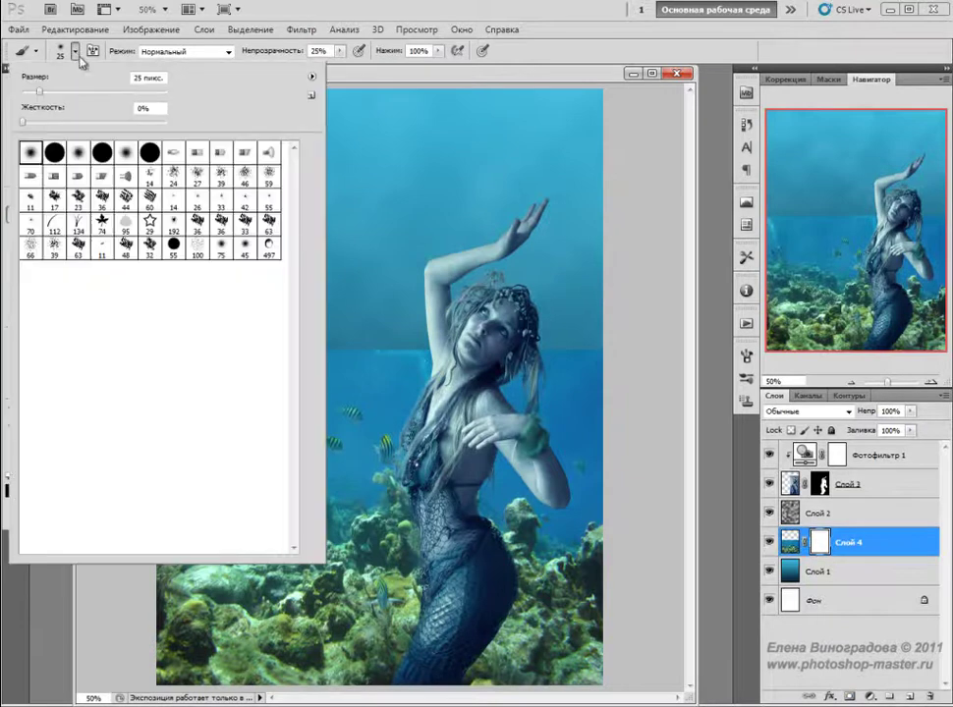
left_click_drag(339, 50, 429, 78)
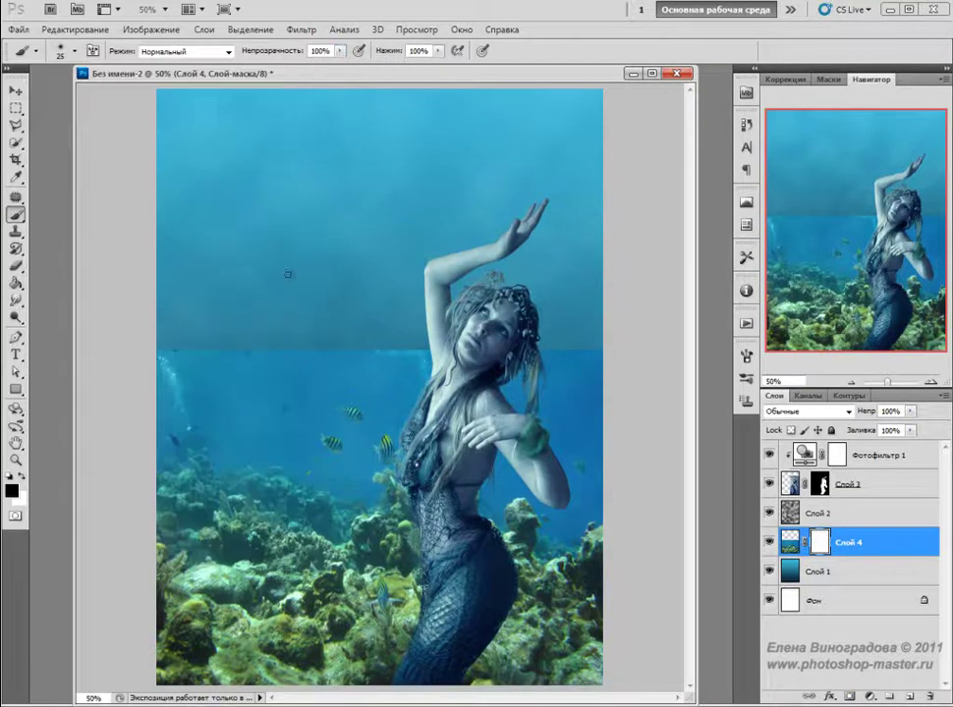
key("bracketright")
key("bracketright")
key("bracketright")
key("bracketright")
key("bracketright")
key("bracketright")
key("bracketright")
key("bracketright")
key("bracketright")
key("bracketleft")
key("bracketleft")
key("bracketleft")
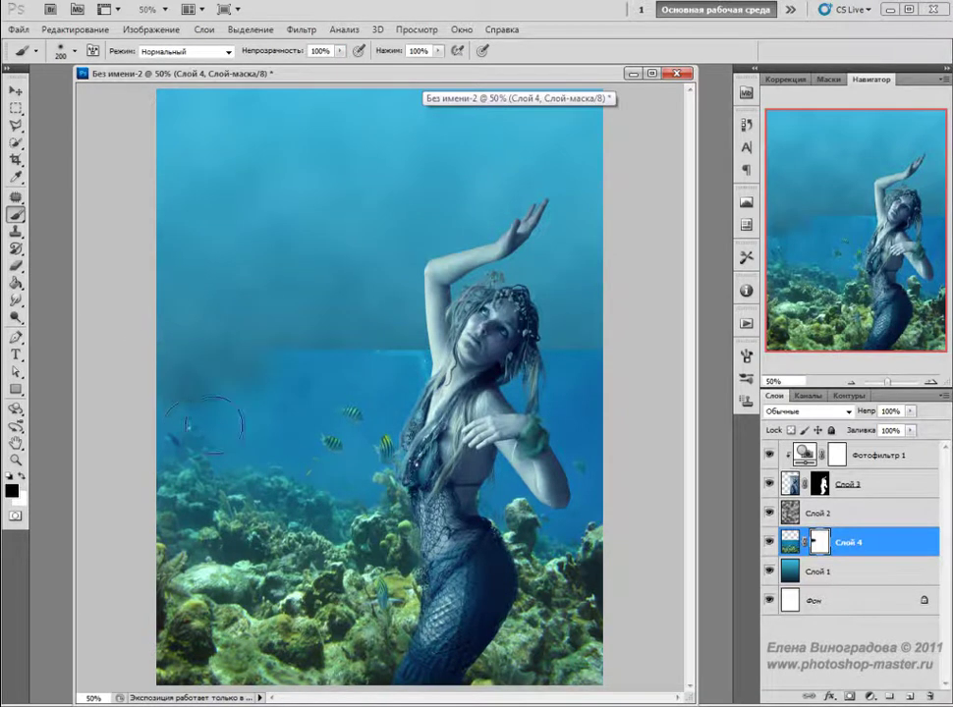
mouse_move(234, 425)
left_mouse_down()
mouse_move(236, 371)
mouse_move(297, 340)
mouse_move(373, 333)
mouse_move(418, 351)
mouse_move(599, 372)
left_mouse_up()
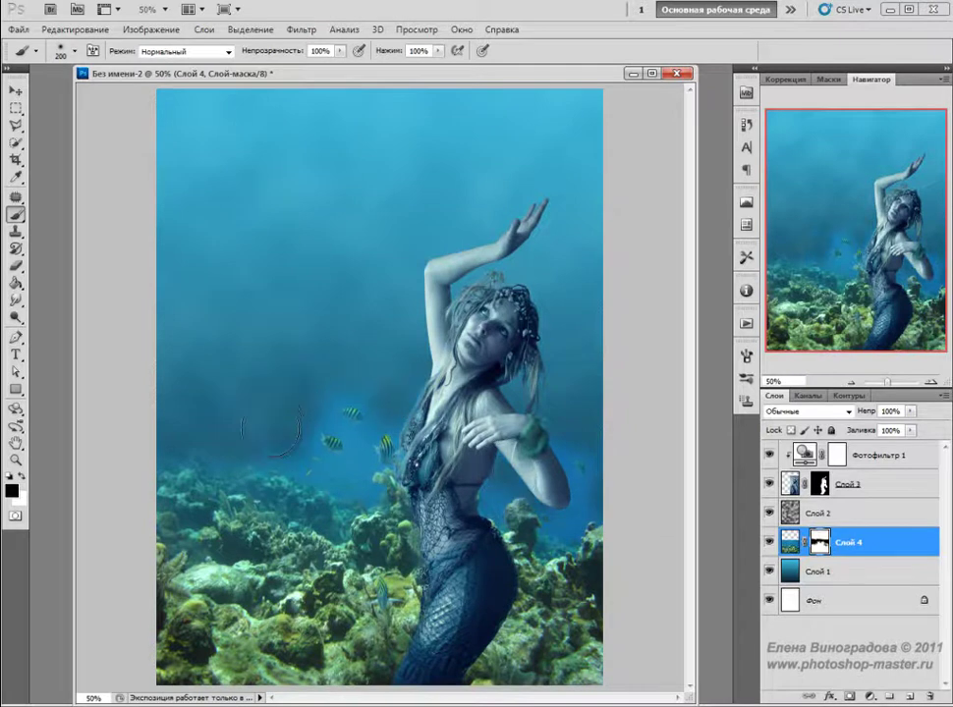
key("bracketleft")
key("bracketleft")
key("bracketleft")
Set the reef layer's blend mode to Мягкий свет (Soft Light)
left_click(792, 541)
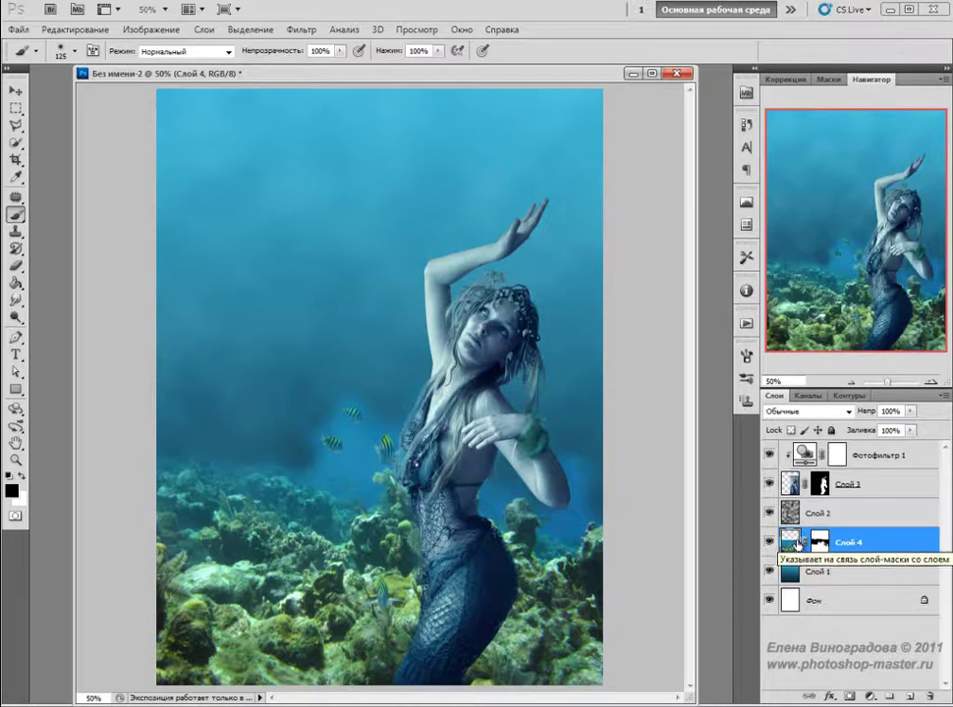
left_click(807, 413)
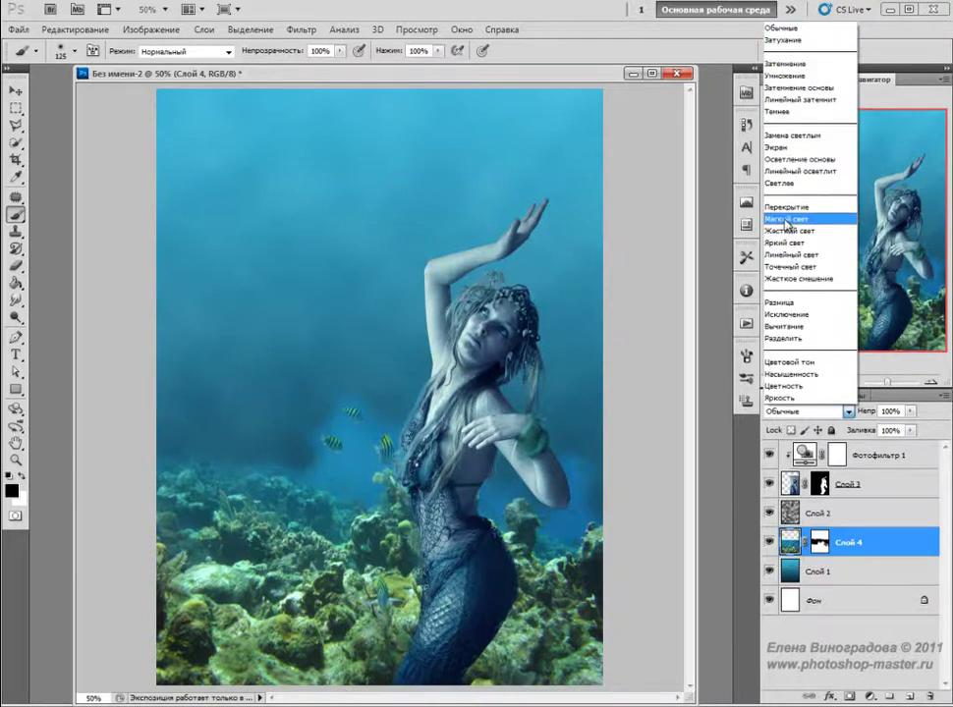
left_click(787, 218)
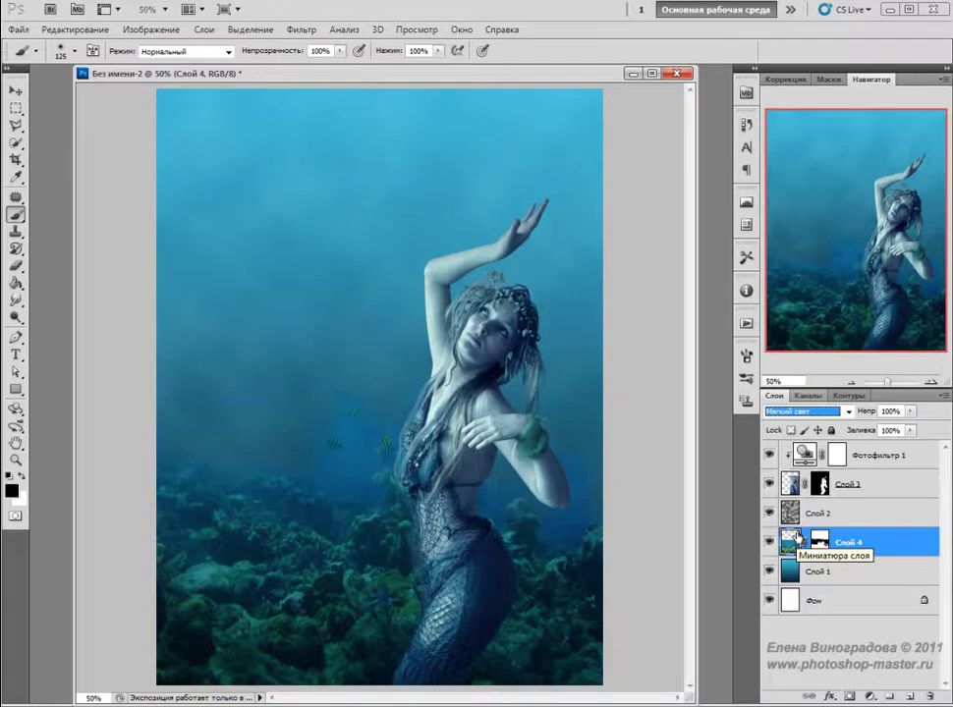
Add a Hue/Saturation layer clipped to Слой 4 with Hue +6, Saturation -42, Lightness +6
left_click(870, 696)
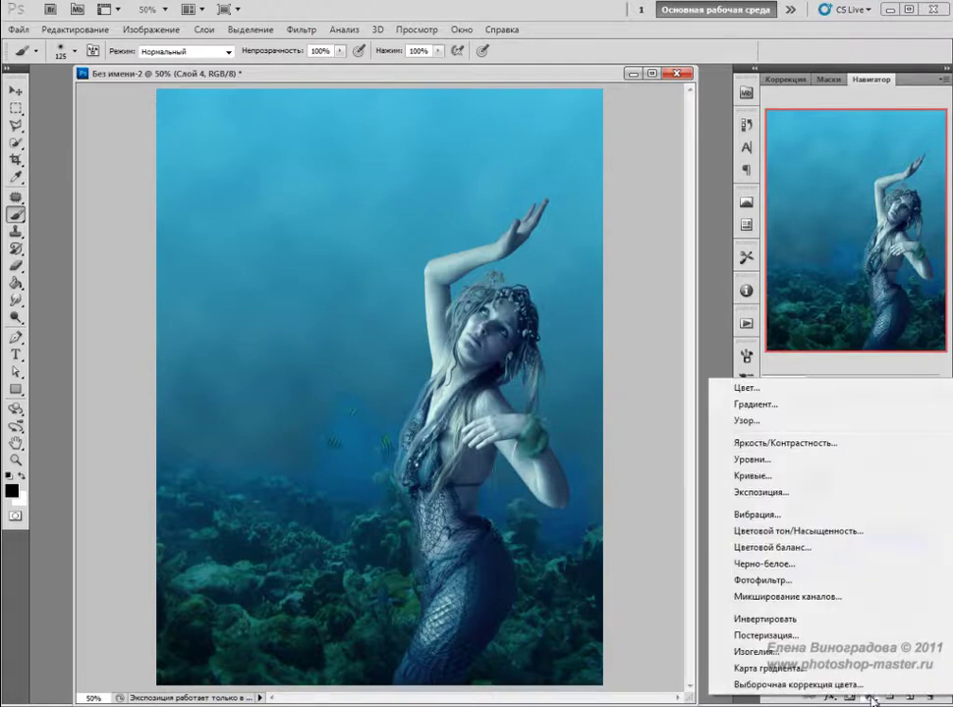
left_click(775, 535)
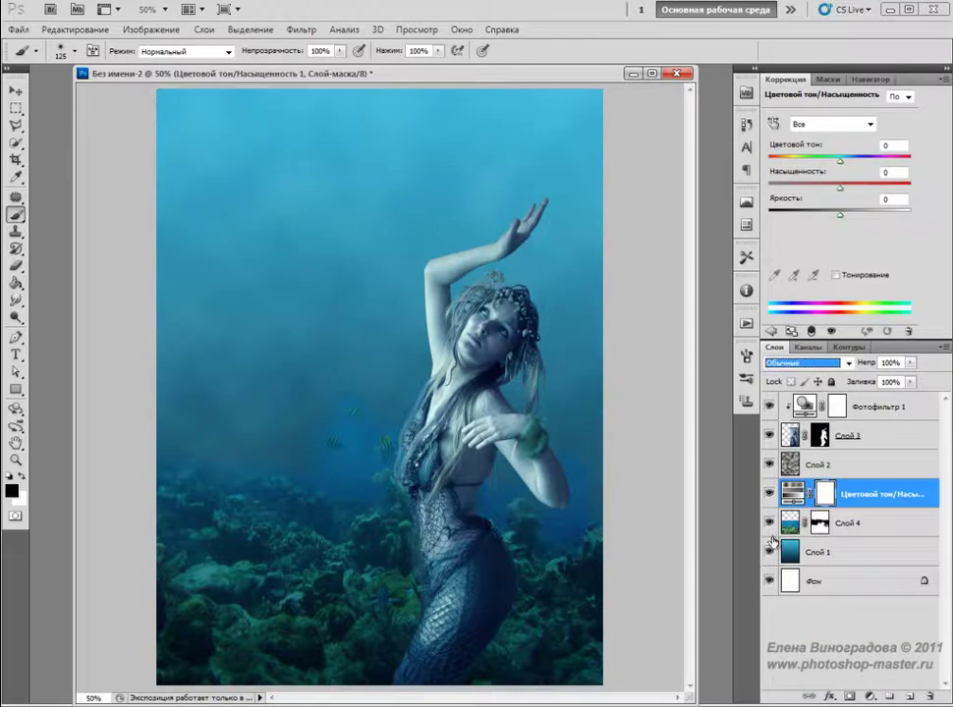
left_click(856, 509, "alt")
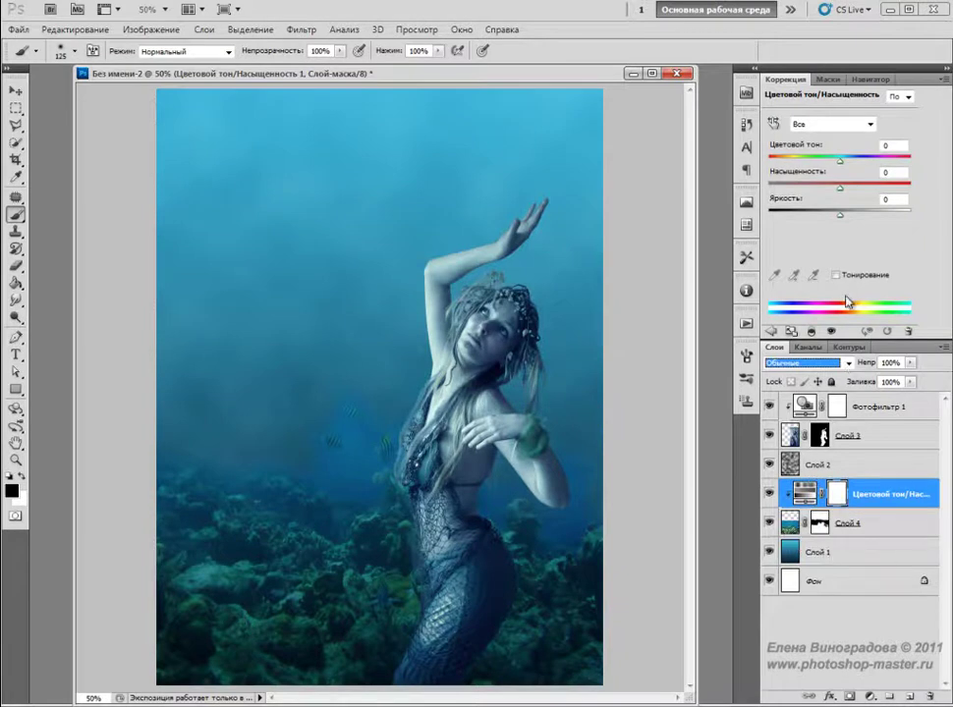
left_click_drag(840, 186, 811, 190)
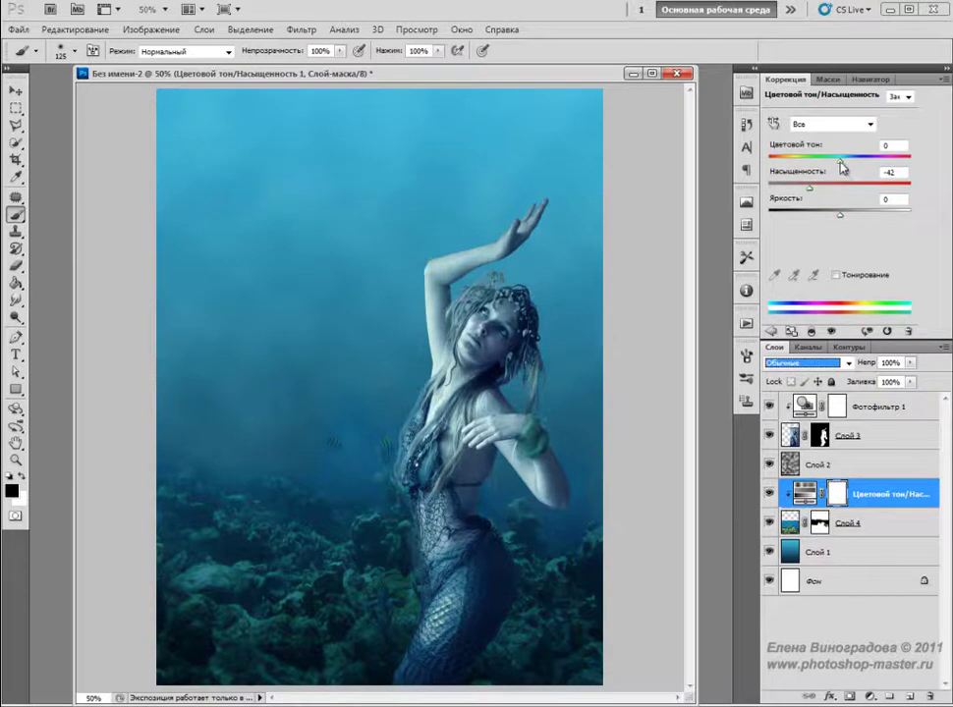
left_click_drag(839, 165, 841, 167)
left_click_drag(840, 216, 845, 222)
left_click(771, 333)
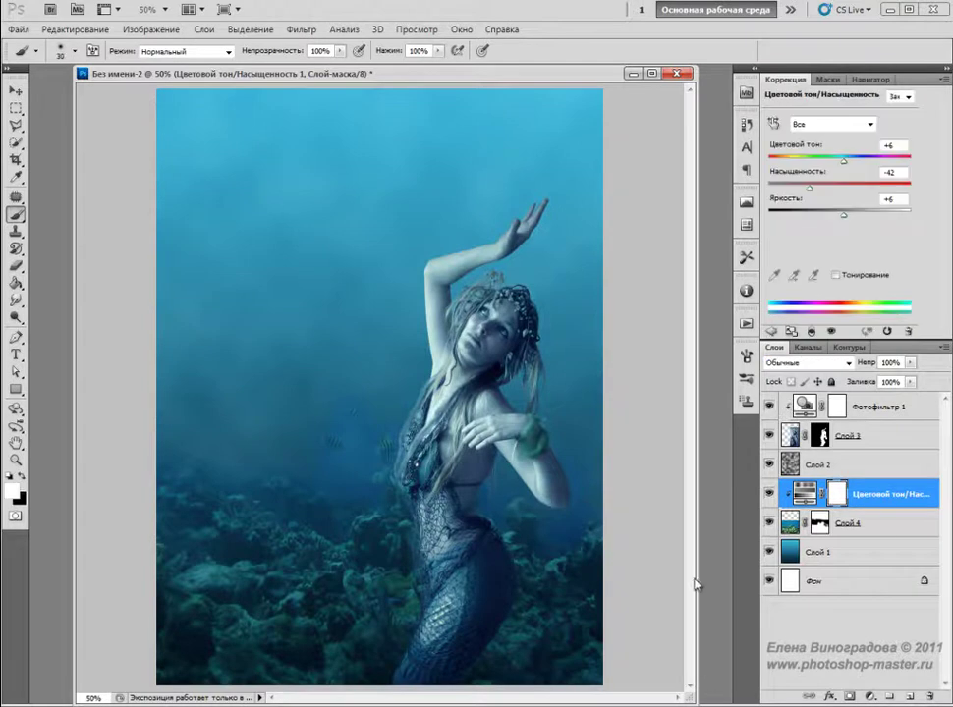
left_click(868, 695)
Add a Brightness/Contrast layer clipped to the reef adjustments with Contrast 24
left_click(808, 445)
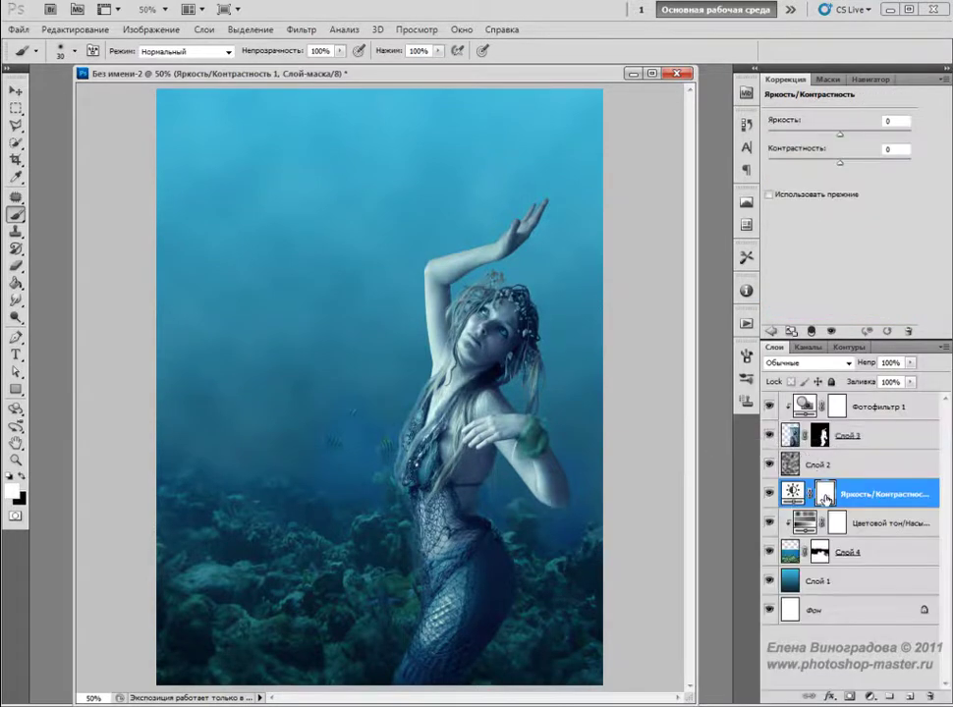
left_click(856, 508, "alt")
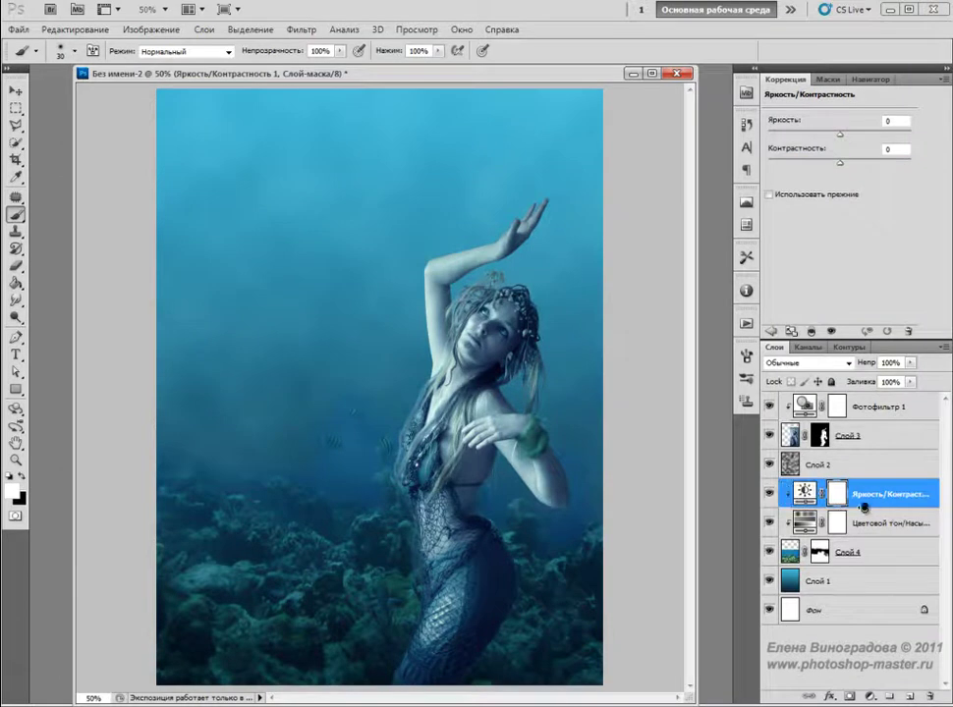
left_click_drag(841, 165, 859, 165)
Select Слой 4's mask with black as paint colour and brush opacity around 30%
left_click(770, 332)
left_click(821, 556)
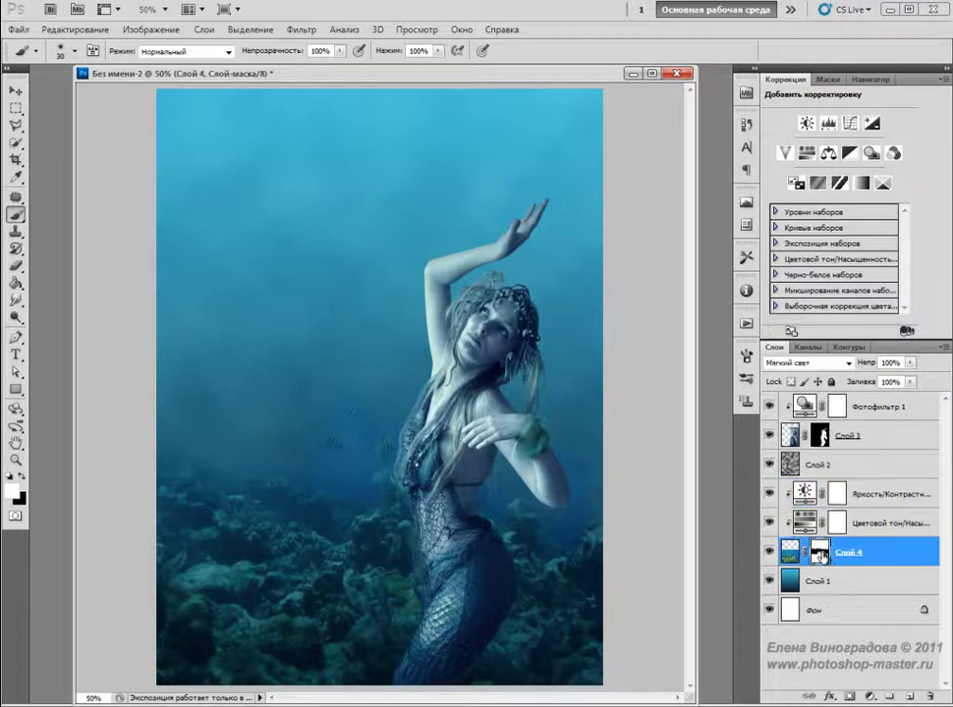
key("x")
left_click(343, 55)
left_click_drag(330, 70, 287, 67)
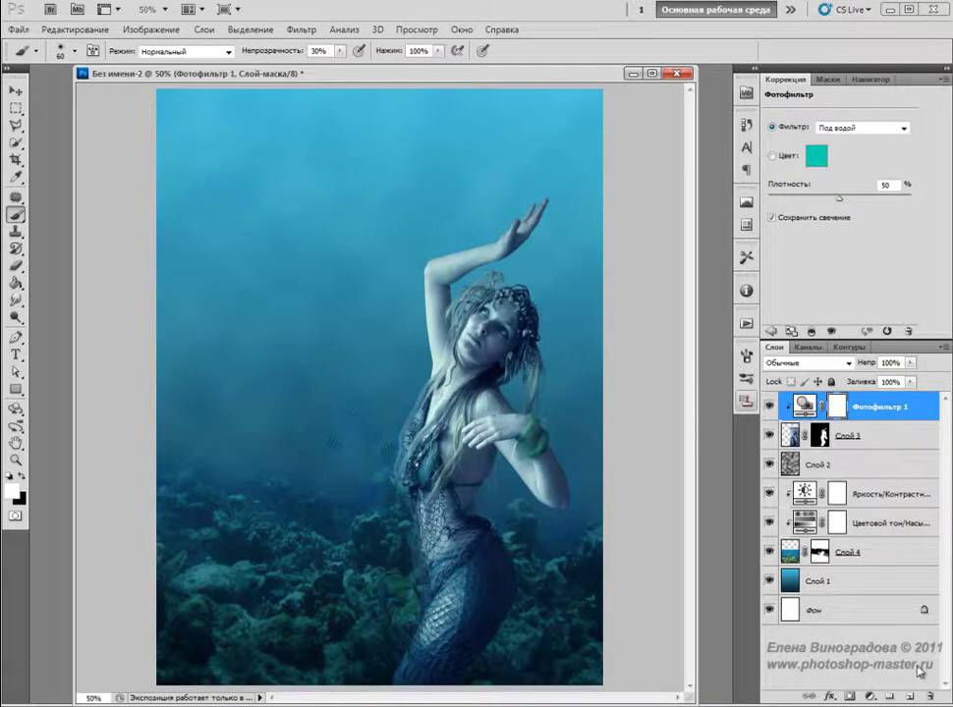
Add a Levels layer clipped to the layer below, capping output highlights at about 236
left_click(870, 698)
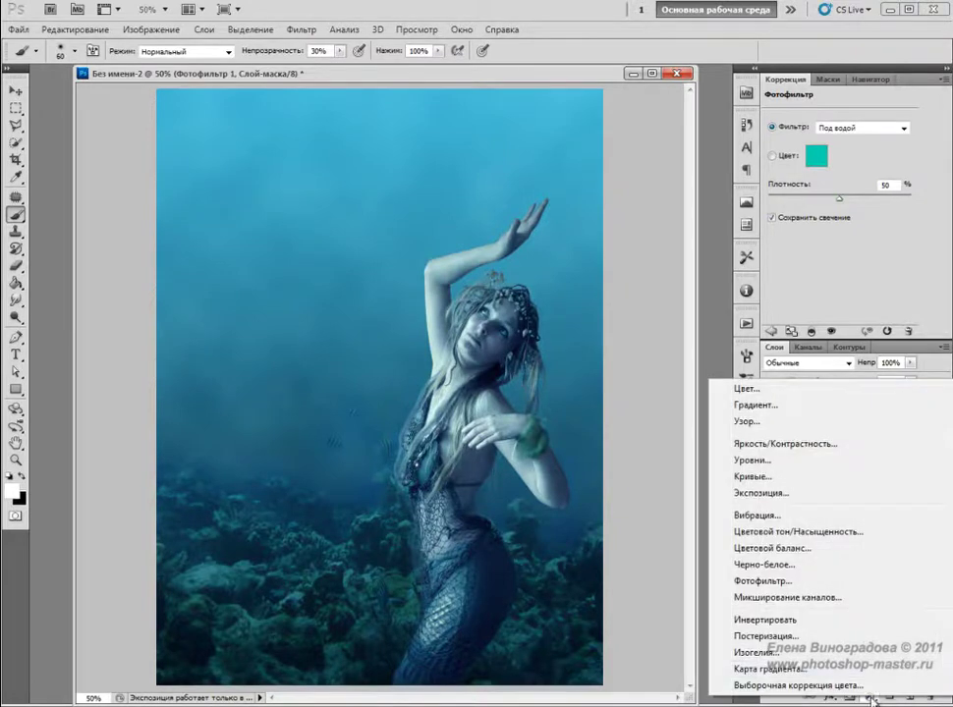
left_click(797, 459)
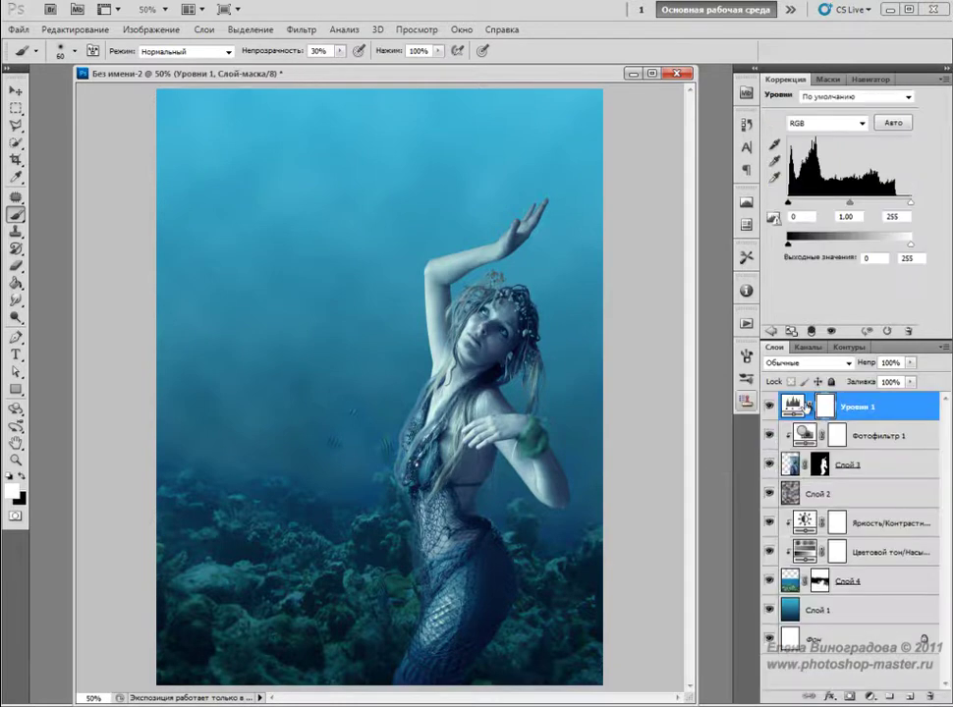
left_click(804, 420, "alt")
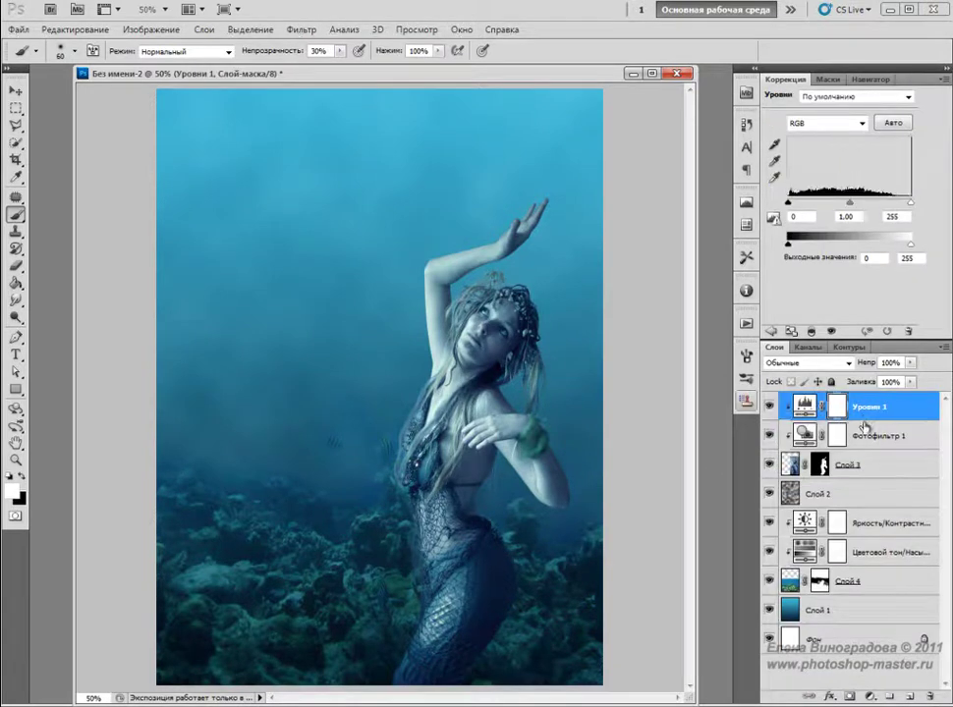
left_click_drag(910, 243, 903, 250)
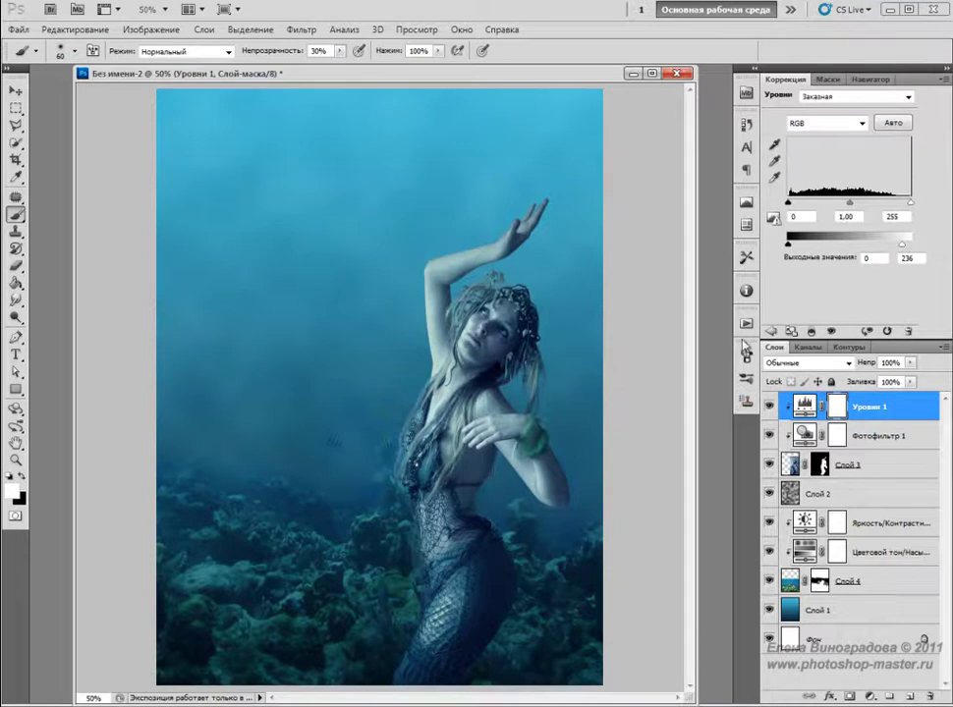
left_click(770, 332)
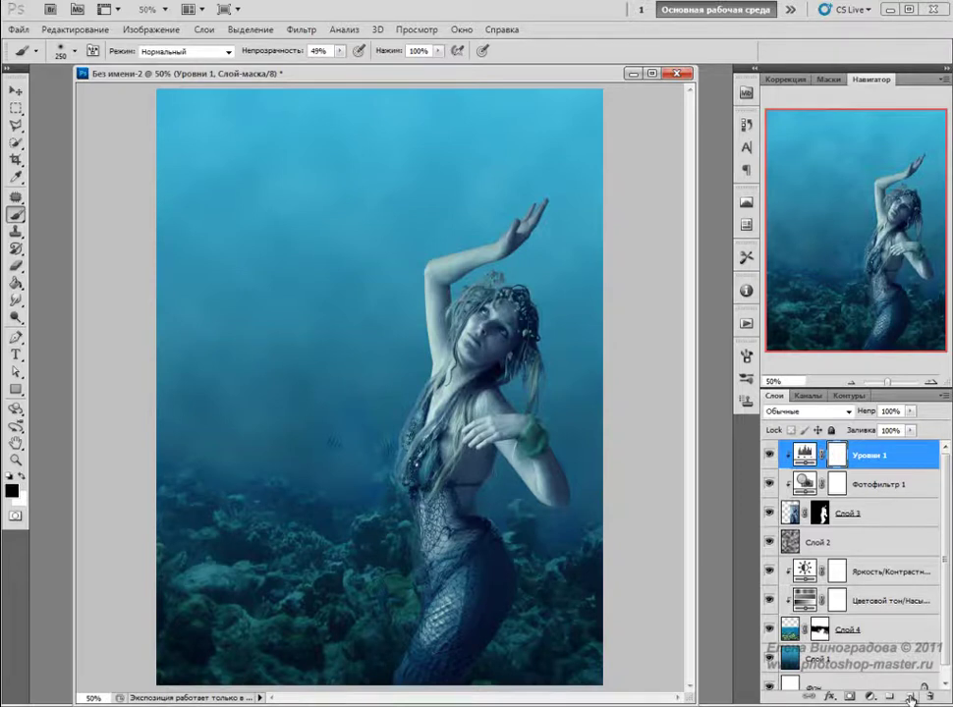
Add a new top layer, fill it black and render Clouds over it
key("ctrl+shift+alt+n")
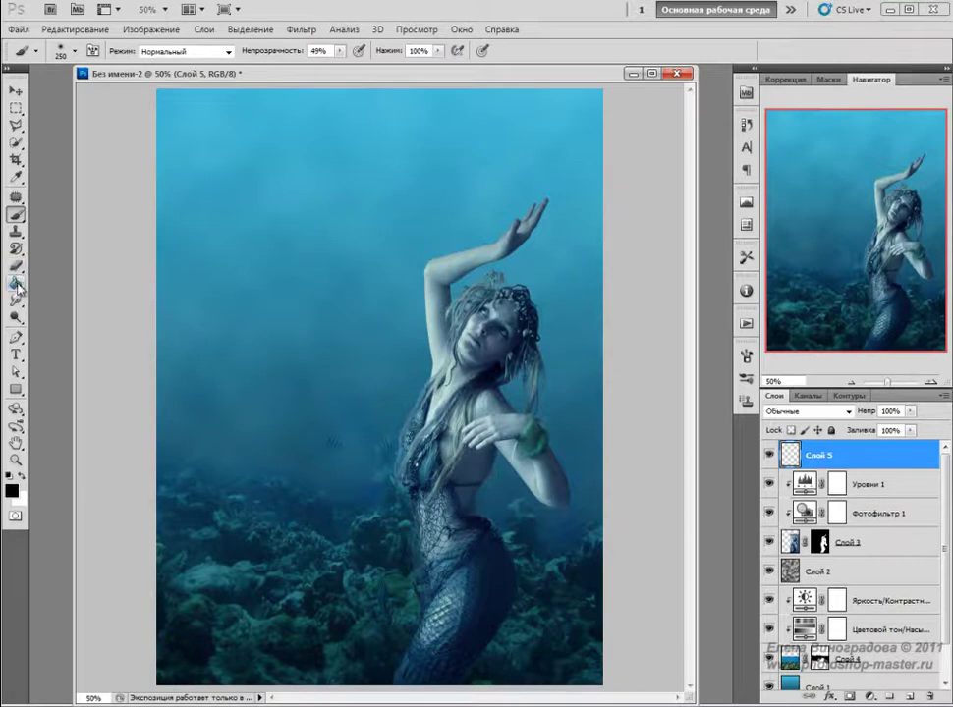
key("g")
left_click(299, 350)
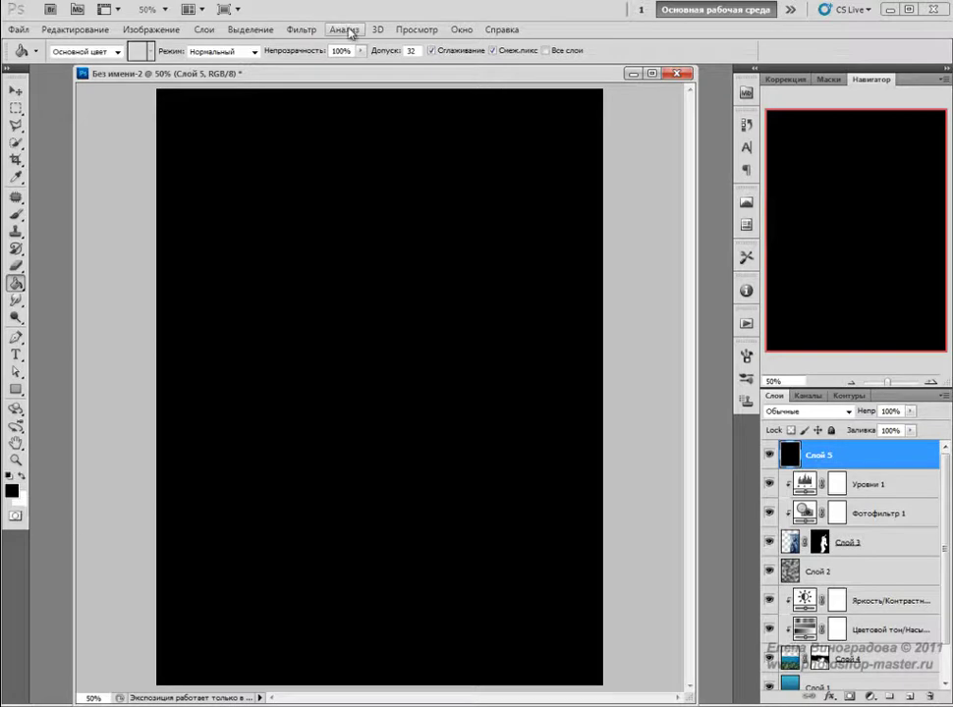
left_click(299, 31)
mouse_move(388, 221)
left_click(550, 252)
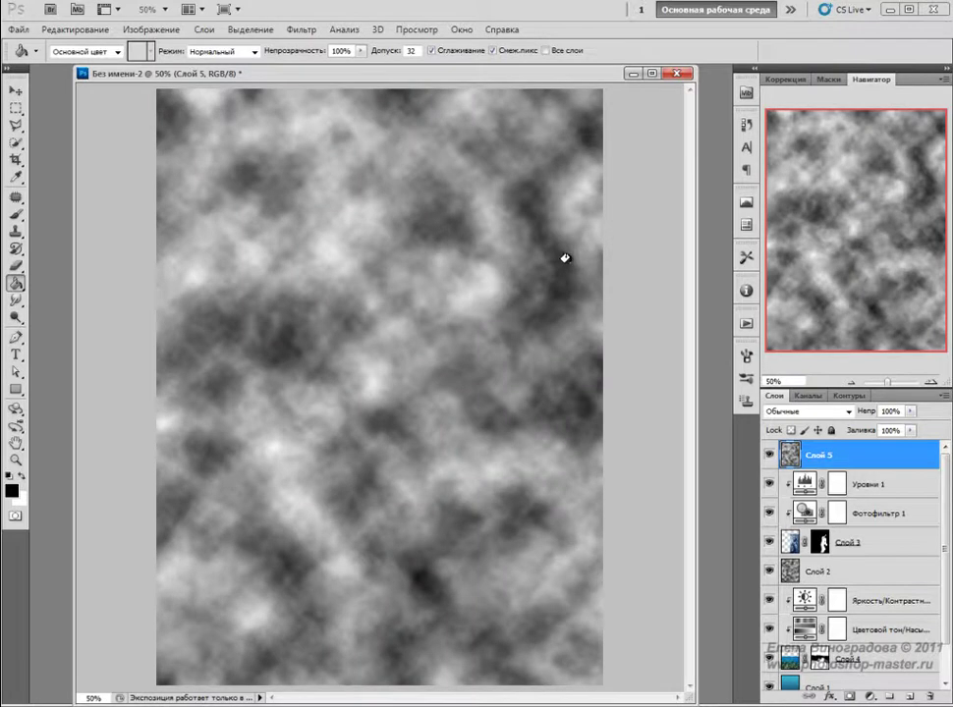
Apply Plastic Wrap to the cloud layer with Detail 5
left_click(301, 30)
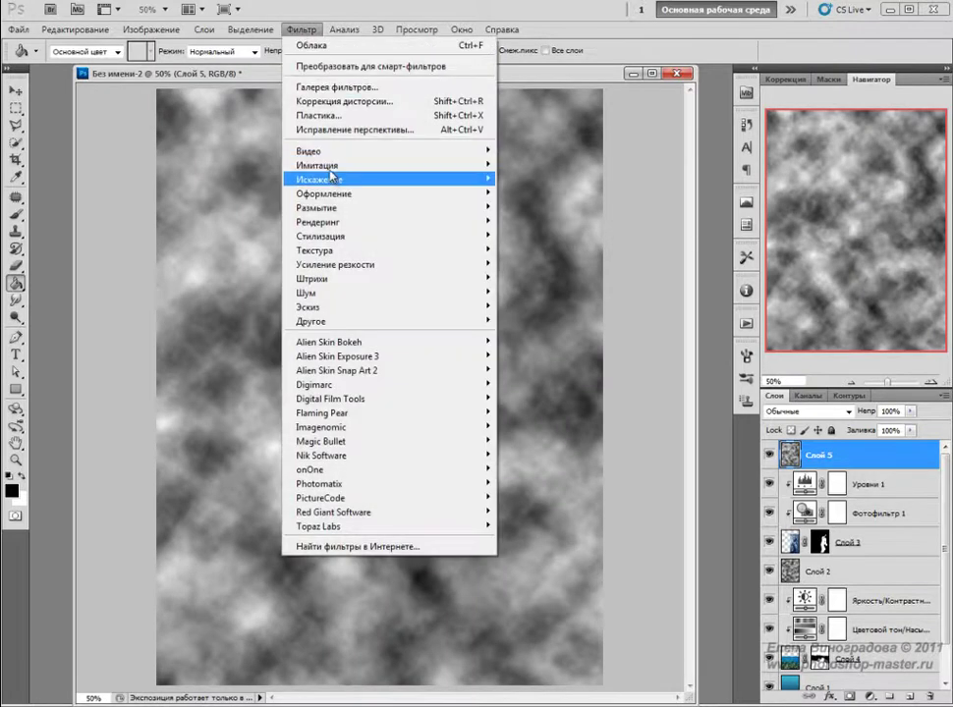
mouse_move(318, 165)
left_click(579, 355)
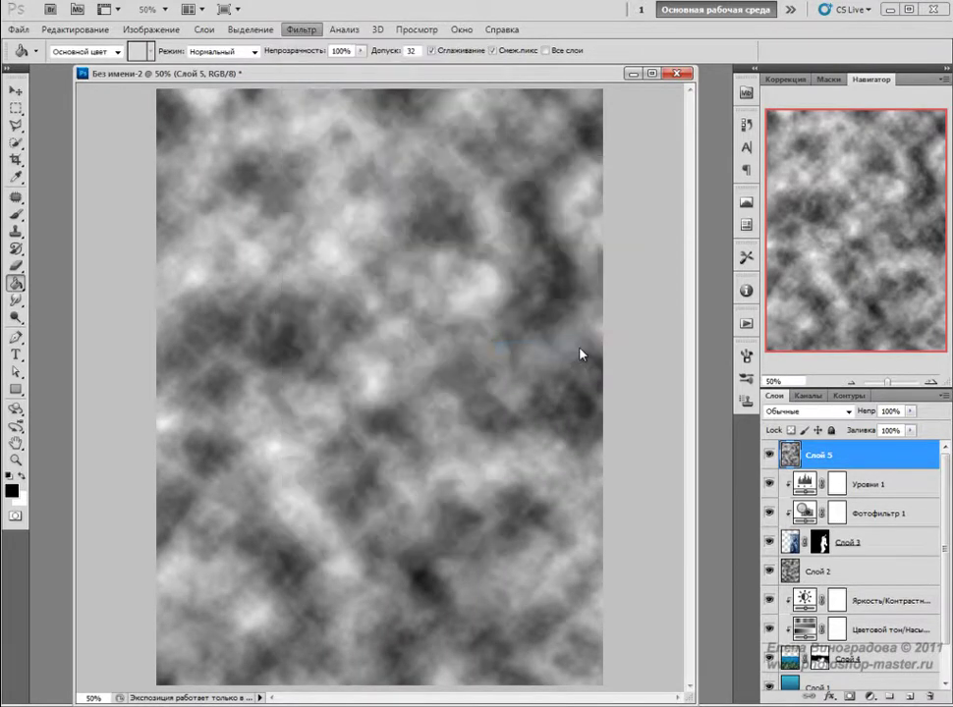
left_click(791, 151)
left_click_drag(788, 155, 801, 154)
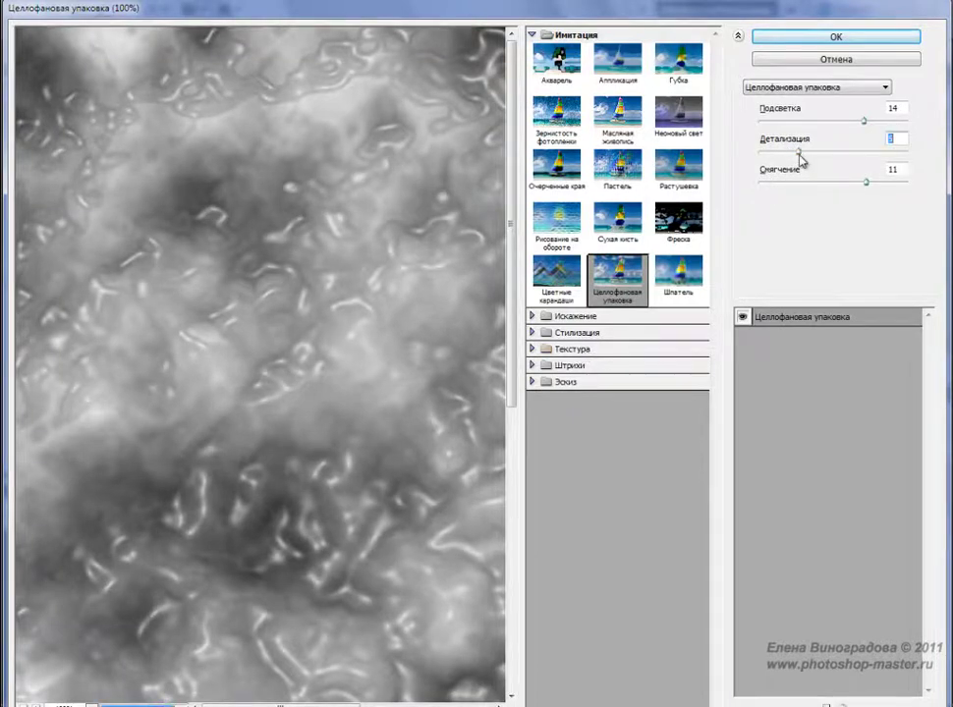
left_click(789, 36)
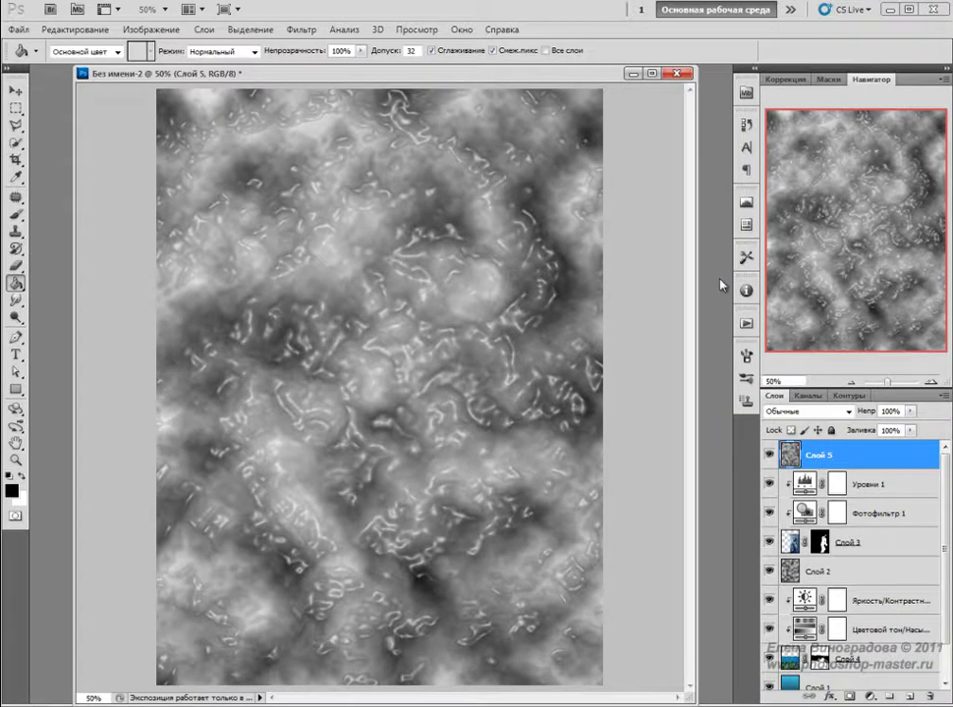
Fade the Plastic Wrap effect to 91%
left_click(74, 30)
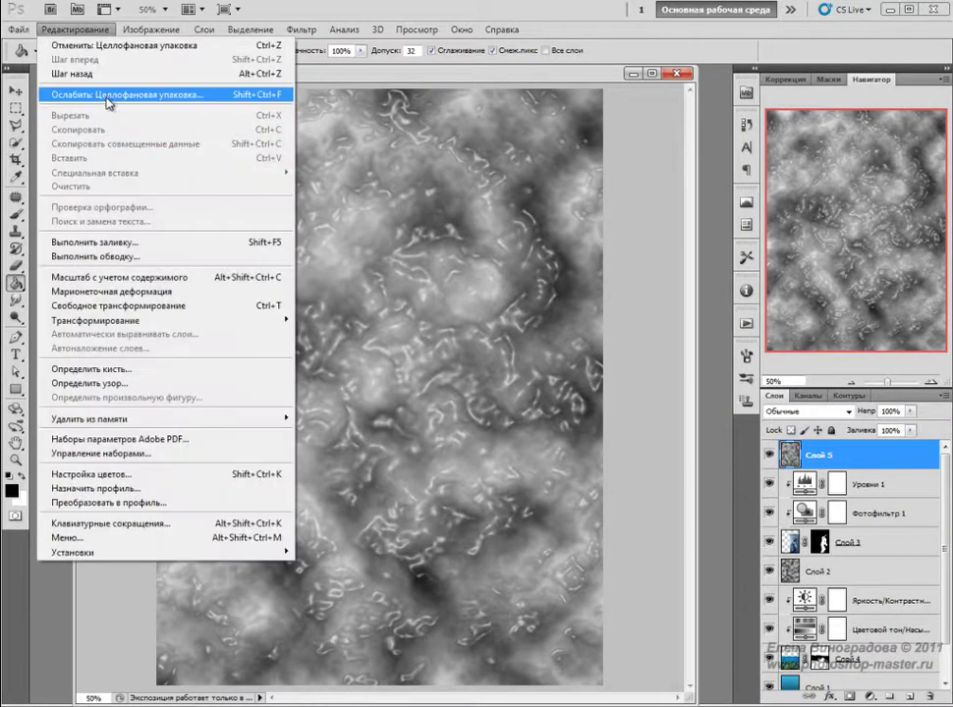
left_click(83, 100)
left_click_drag(586, 458, 588, 462)
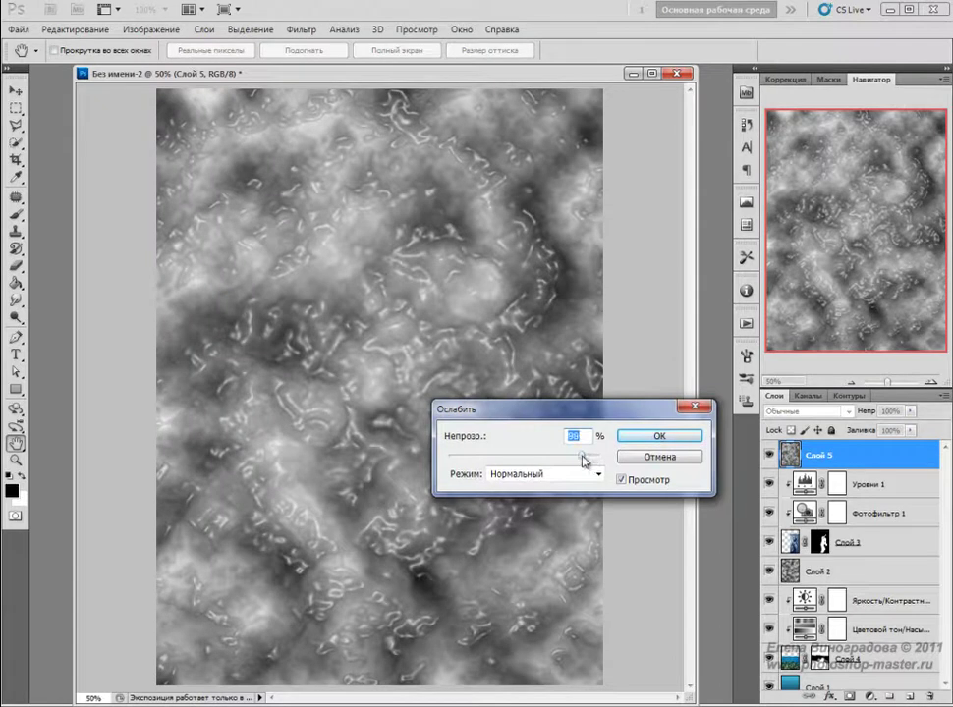
left_click(650, 435)
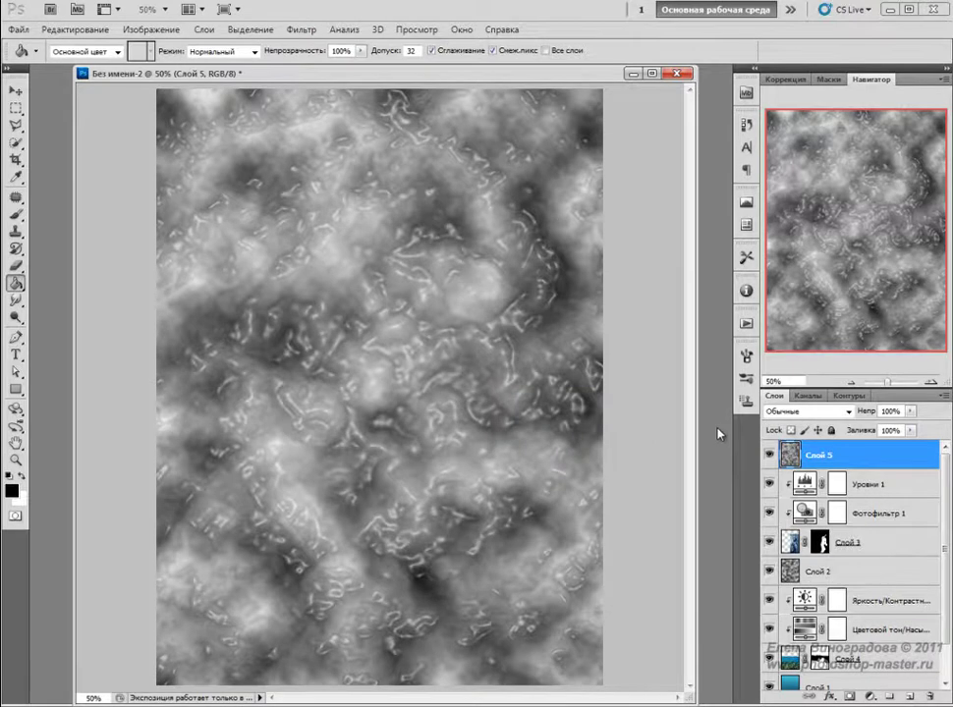
left_click(850, 383)
left_click(851, 383)
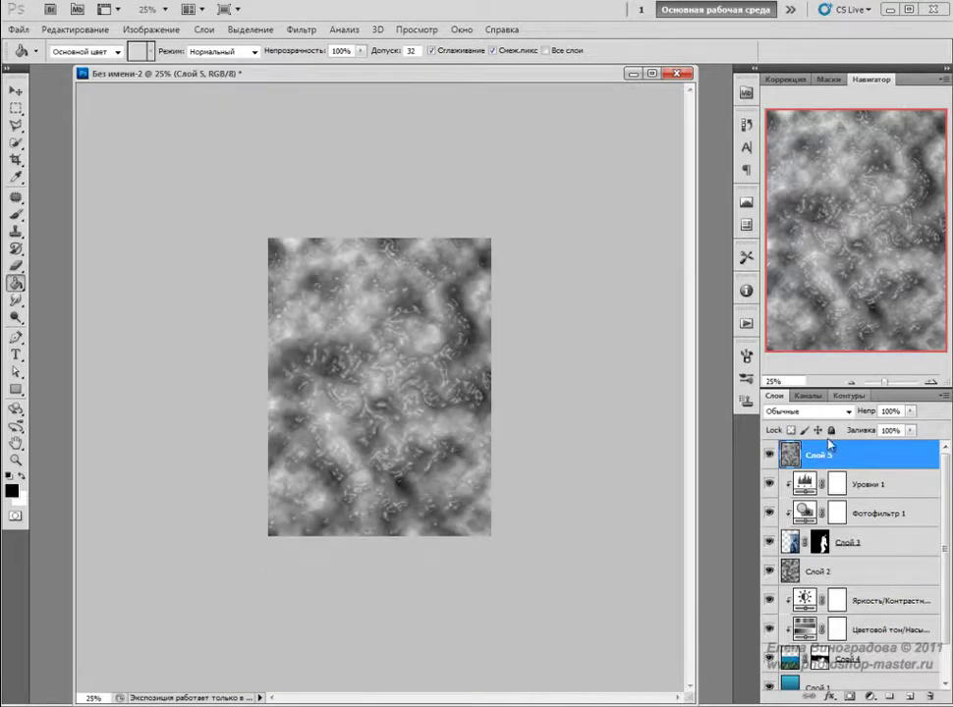
Rotate the cloud texture 90° clockwise, move it up and squash it into a short band
key("ctrl+t")
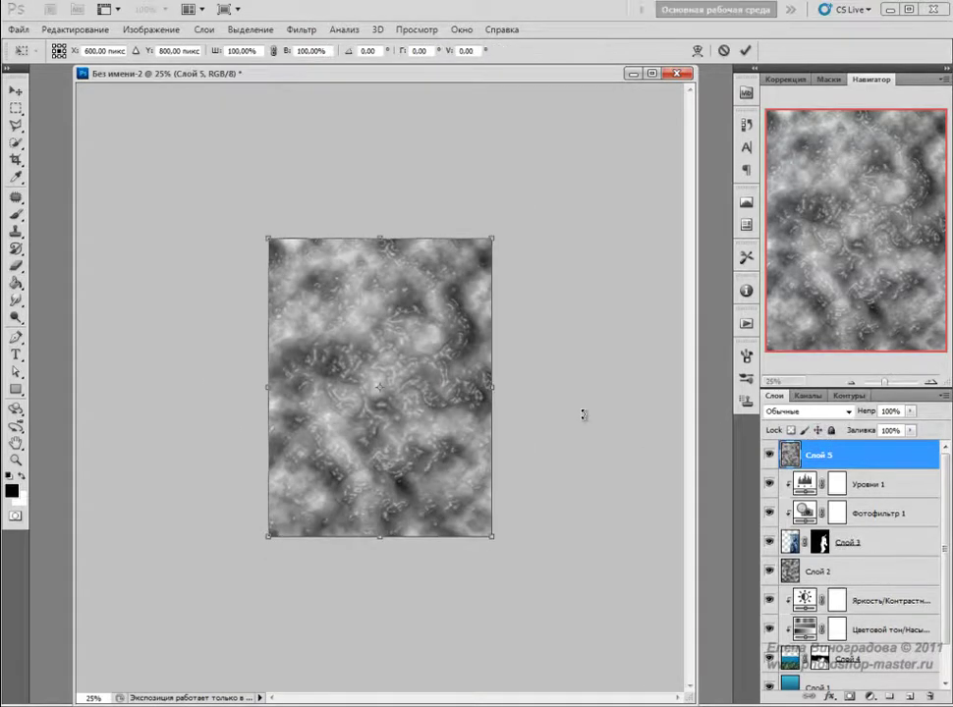
right_click(451, 368)
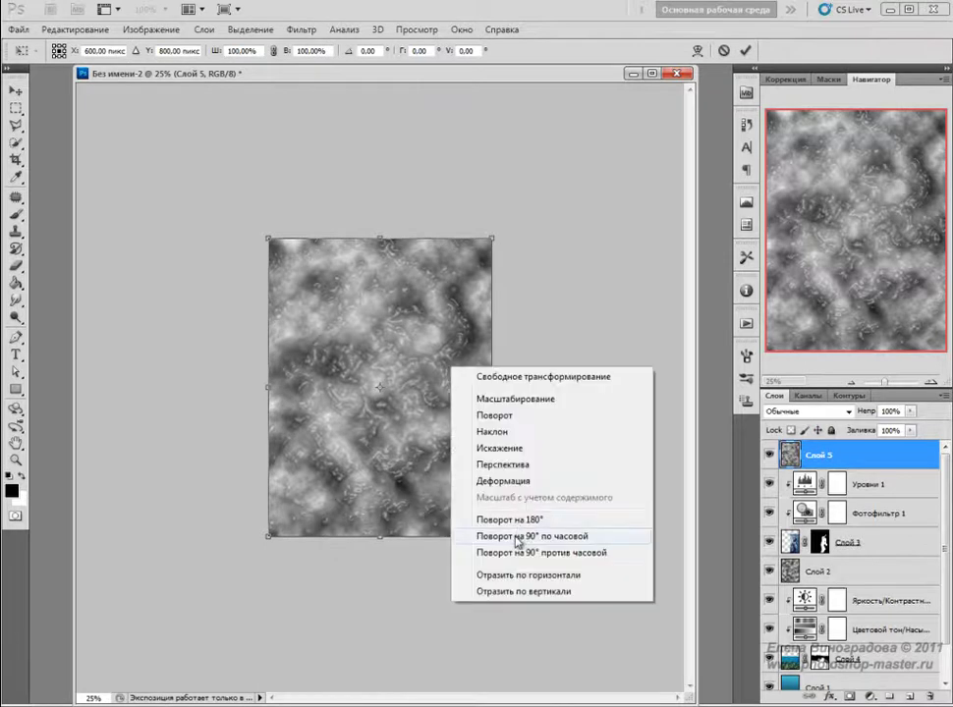
left_click(517, 541)
mouse_move(462, 381)
left_mouse_down()
mouse_move(461, 314)
mouse_move(464, 347)
mouse_move(423, 402)
left_mouse_up()
left_click_drag(380, 460, 398, 319)
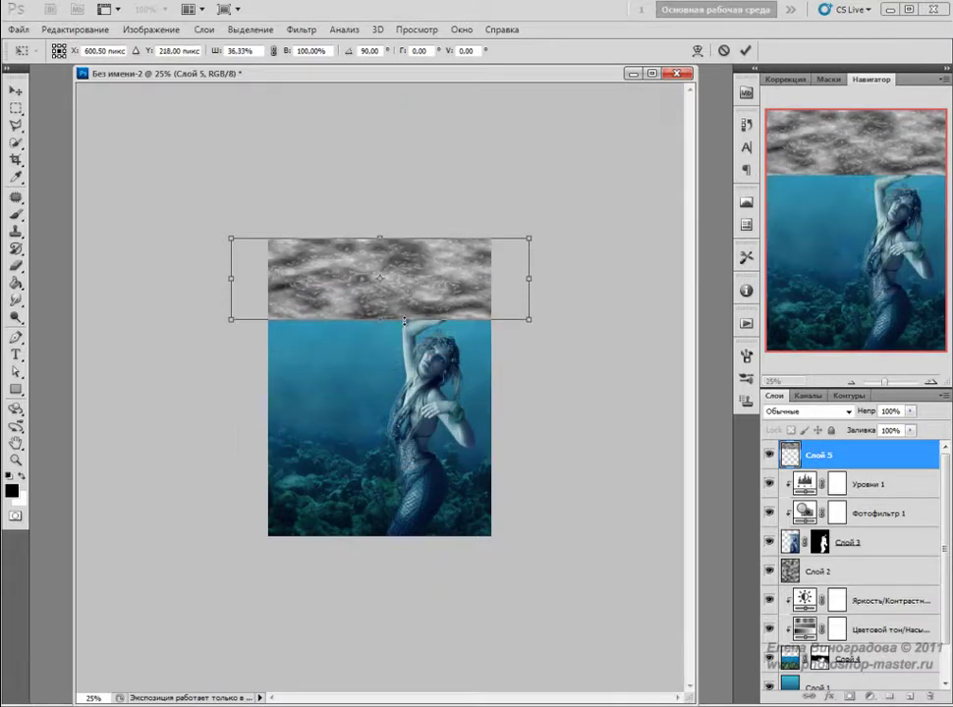
Taper the band with a perspective transform like a water surface and commit it
right_click(426, 278)
left_click(481, 372)
left_click_drag(528, 319, 449, 312)
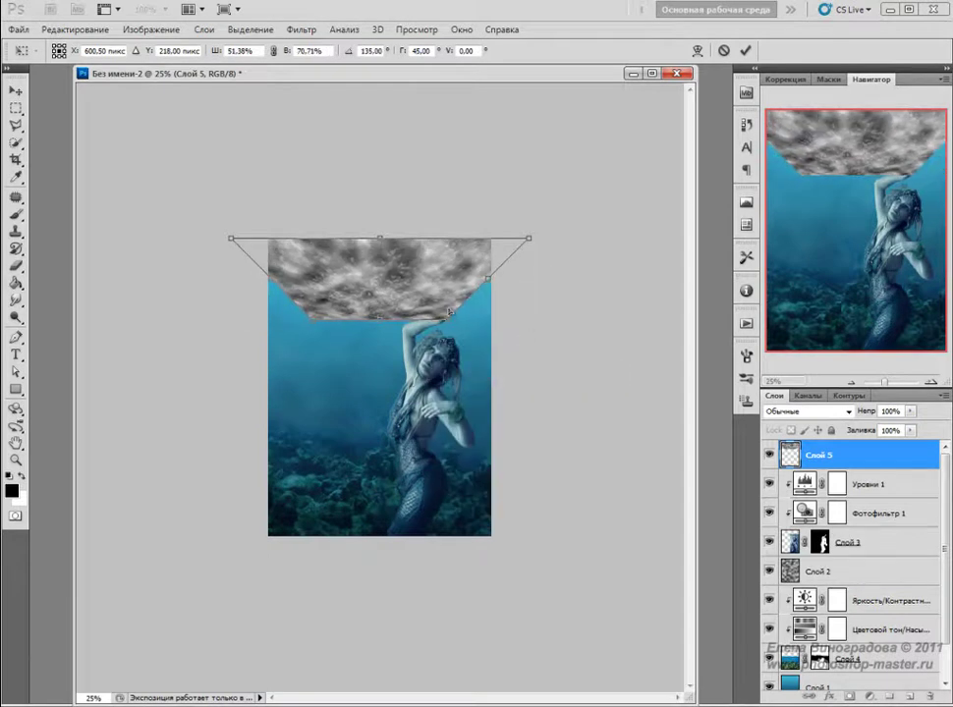
left_click_drag(528, 239, 587, 238)
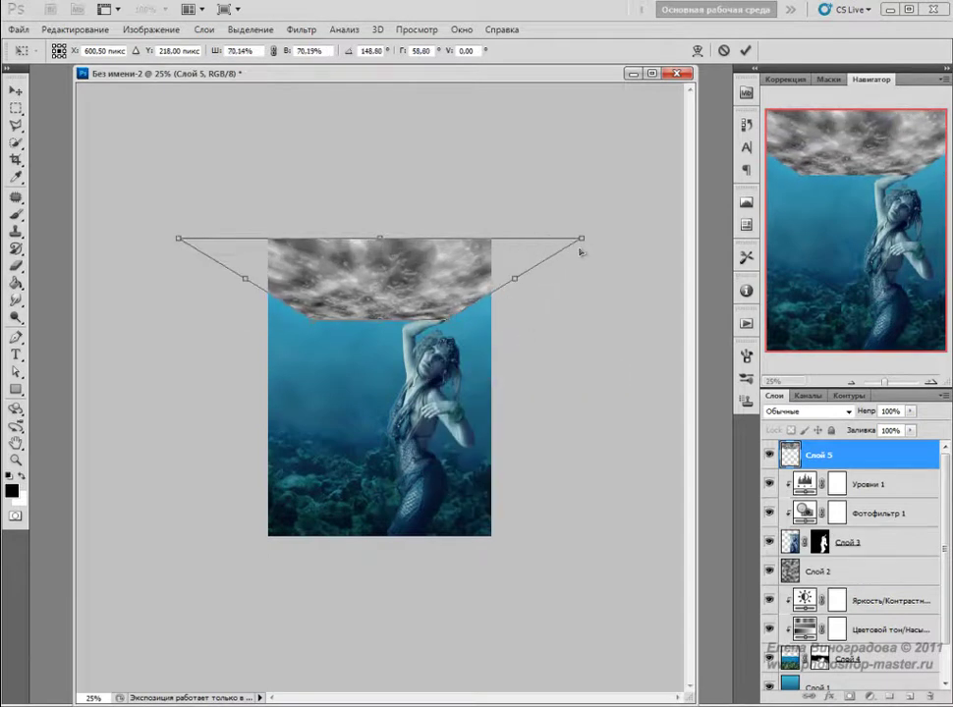
right_click(440, 295)
left_click(390, 322)
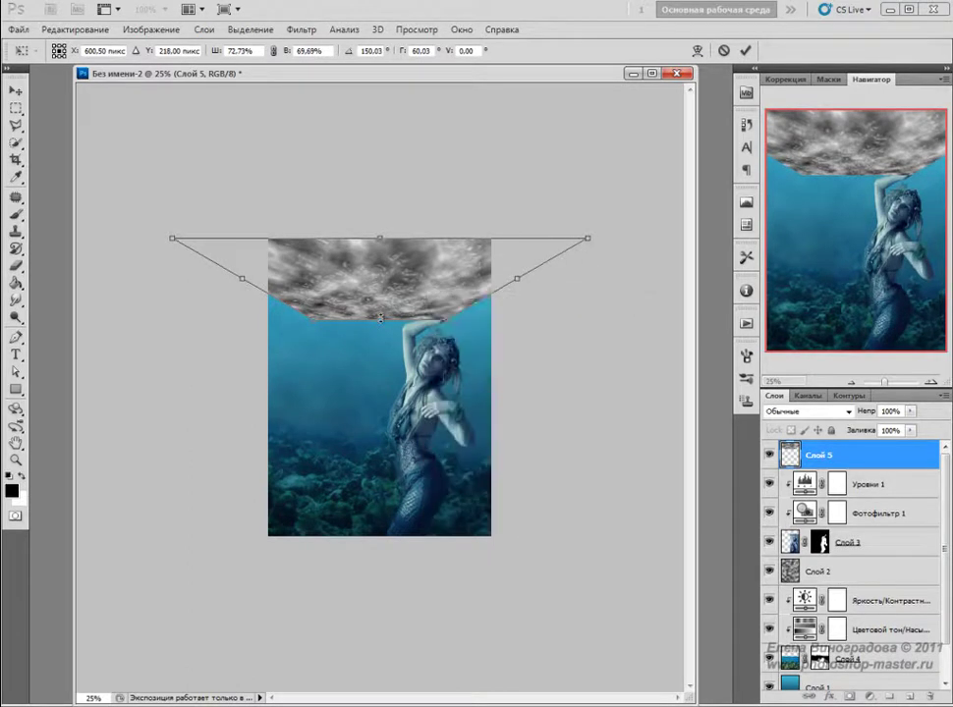
left_click_drag(380, 317, 381, 296)
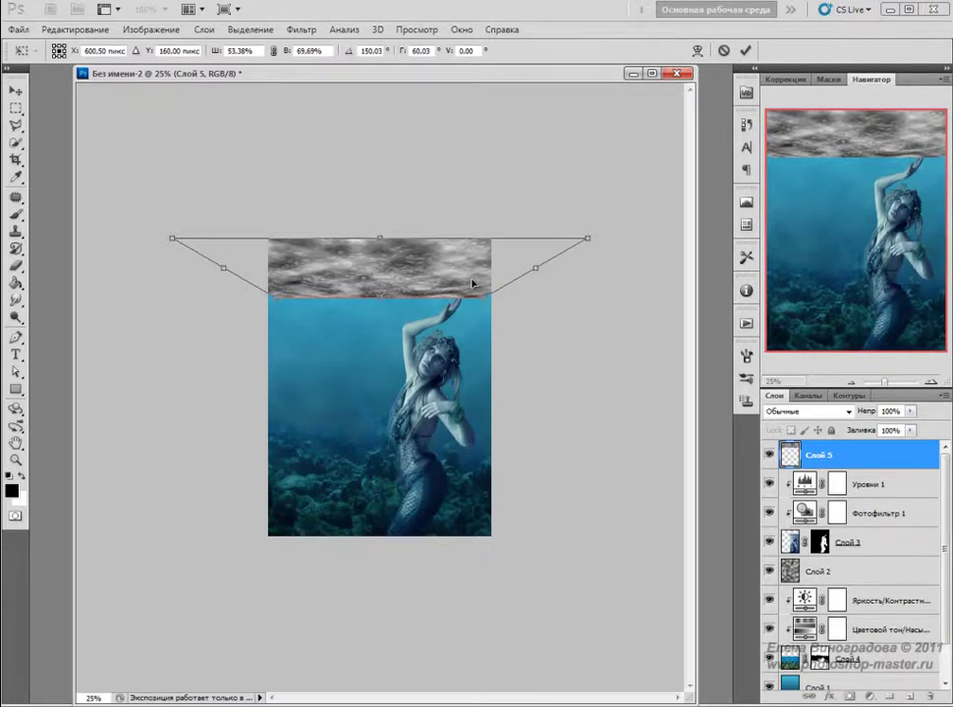
key("Return")
key("g")
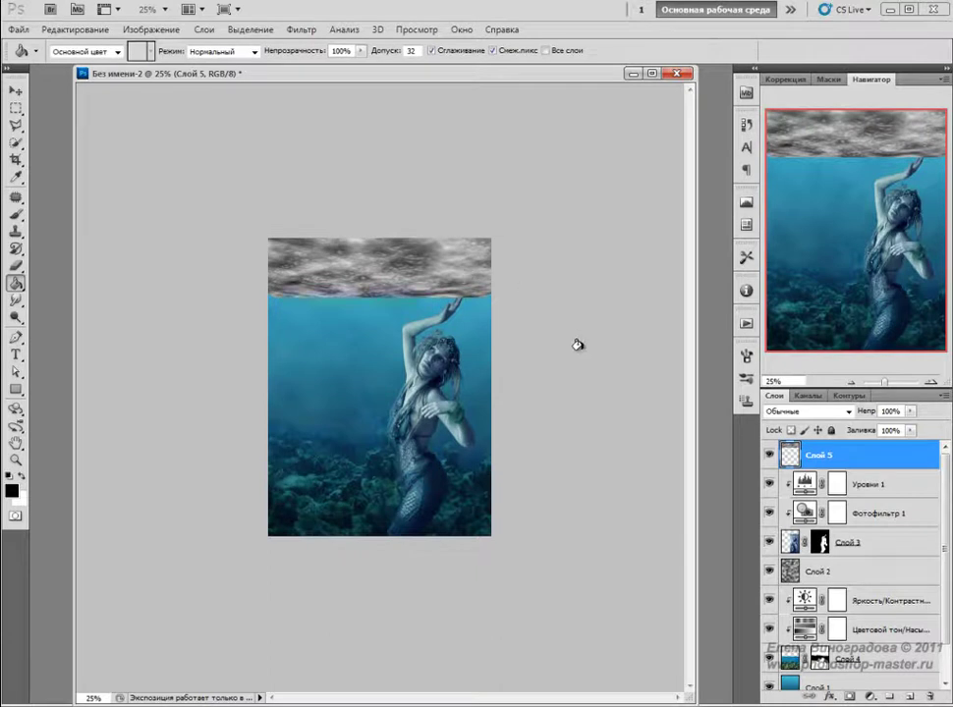
Blend the top texture layer in Color Dodge and lower its Fill to 70%
key("ctrl+plus")
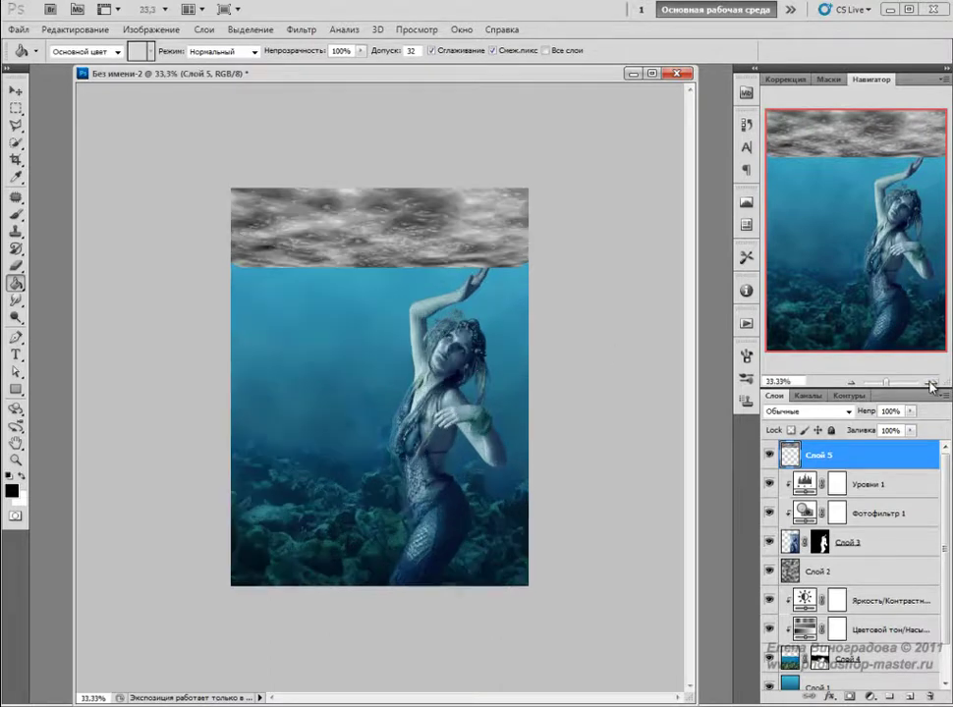
key("ctrl+plus")
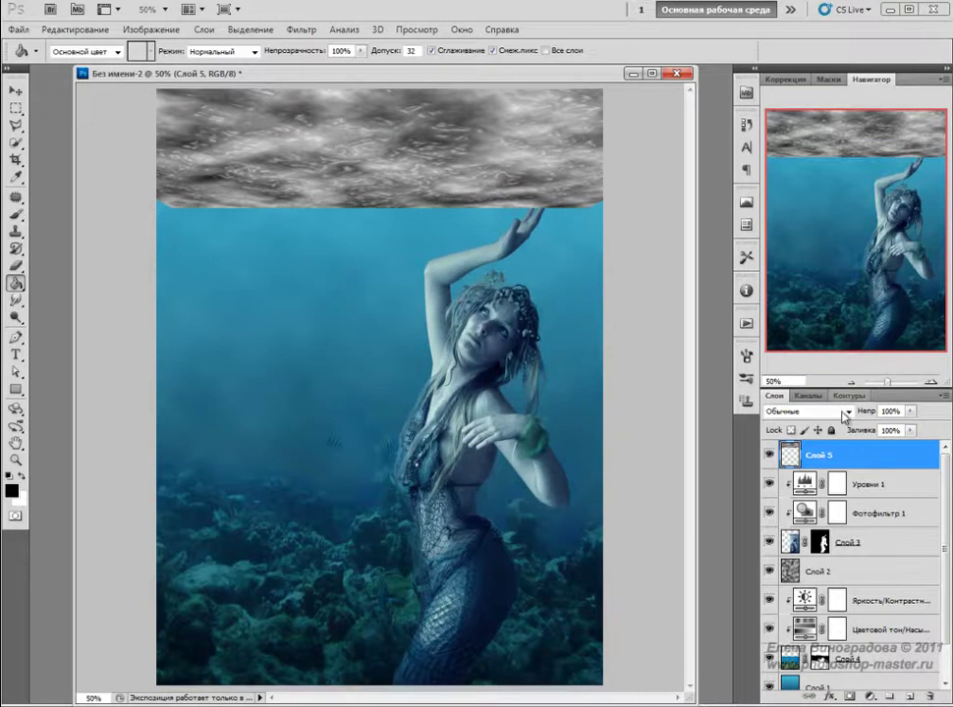
left_click(842, 412)
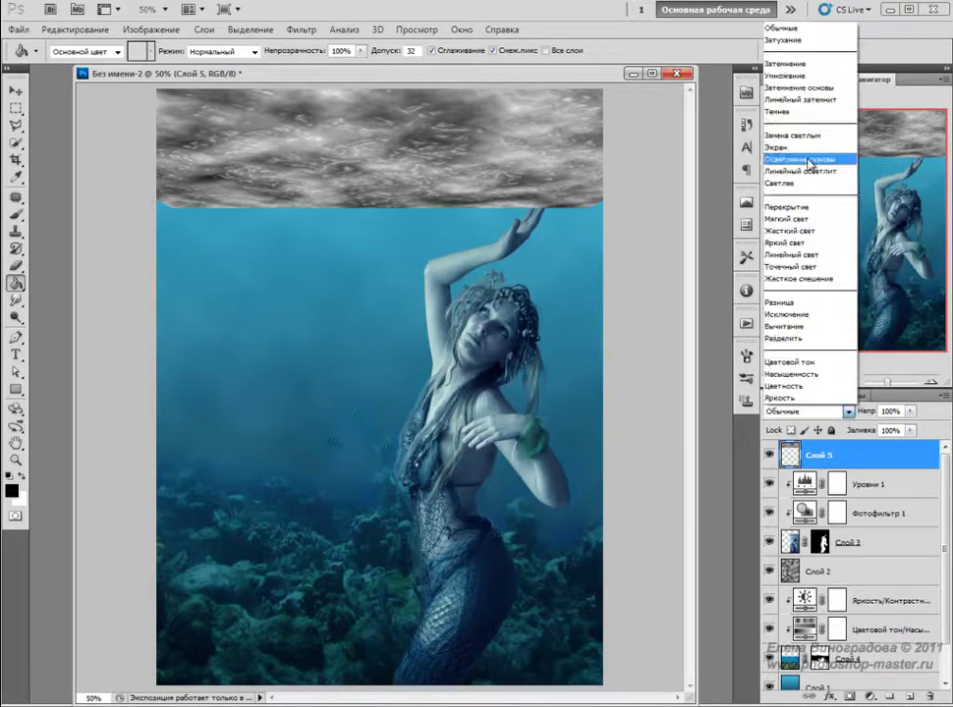
left_click(800, 158)
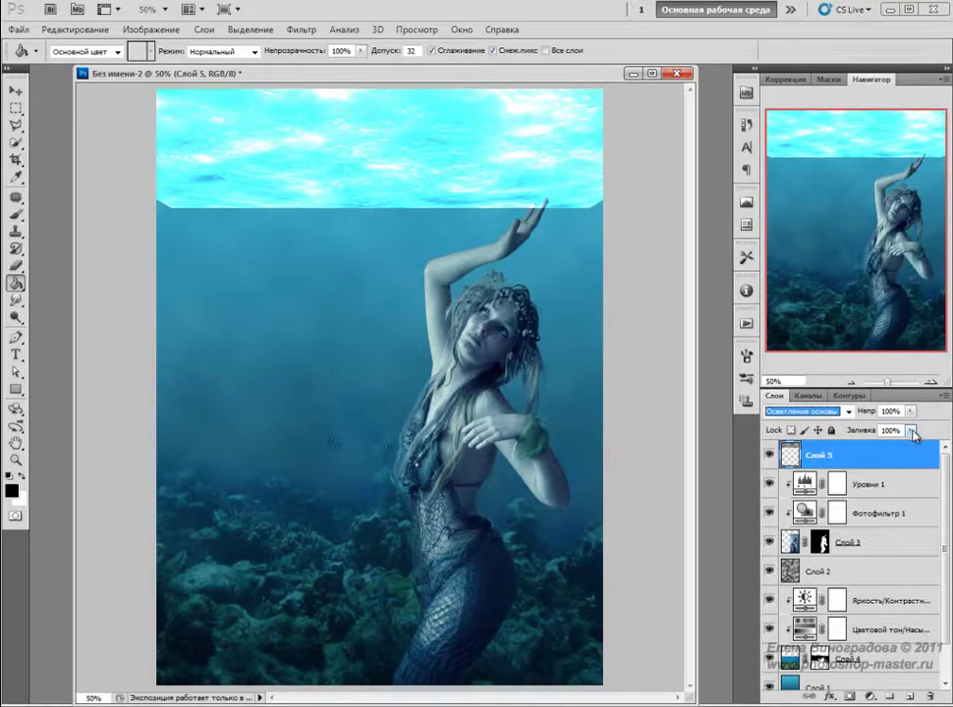
left_click_drag(913, 435, 887, 448)
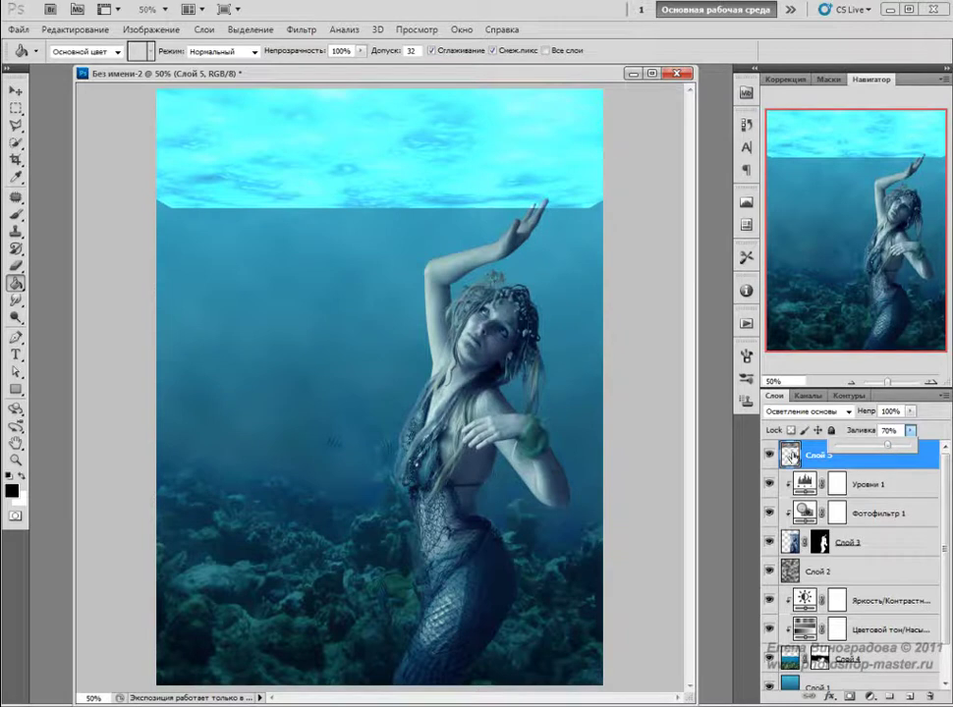
left_click(789, 455)
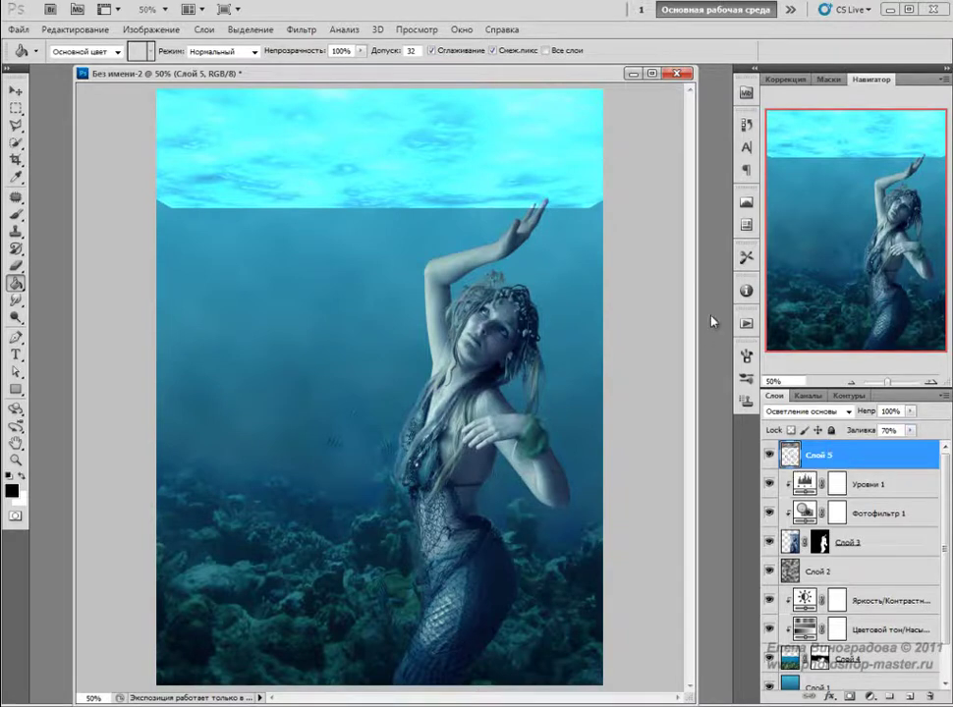
left_click(301, 29)
mouse_move(318, 222)
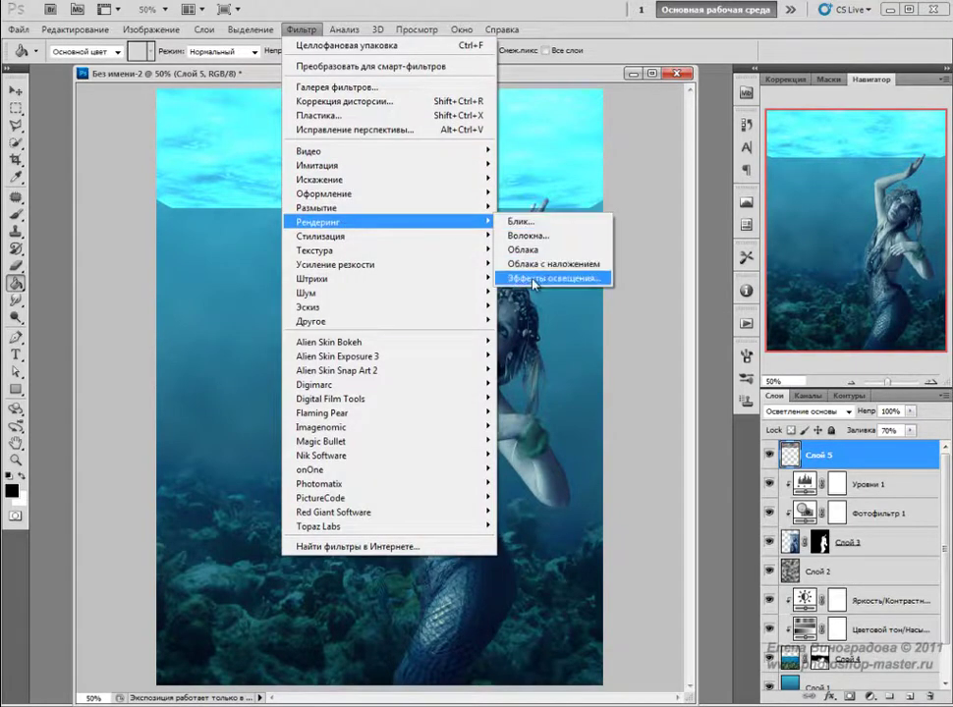
Apply Lighting Effects to the water band with a wider light and slightly lowered intensity
left_click(545, 278)
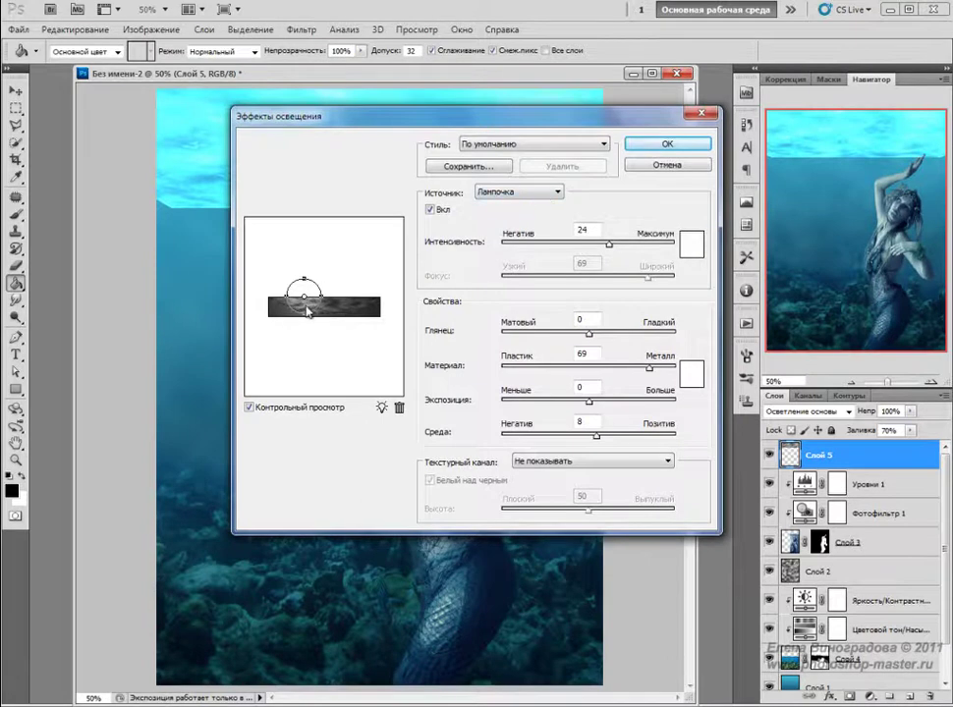
left_click_drag(306, 309, 299, 307)
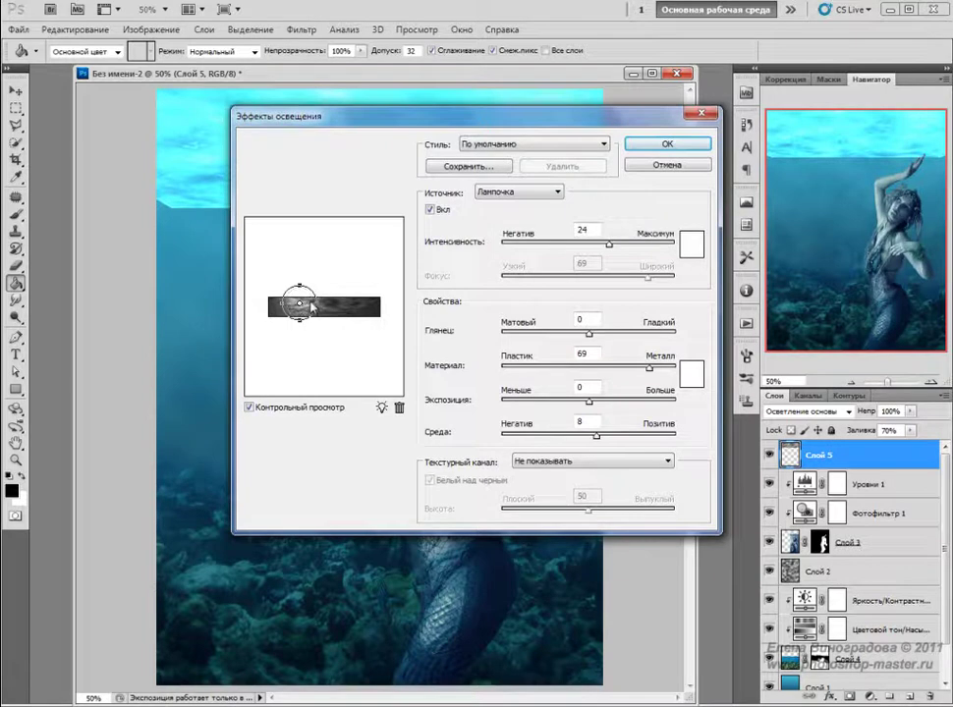
left_click_drag(313, 305, 321, 310)
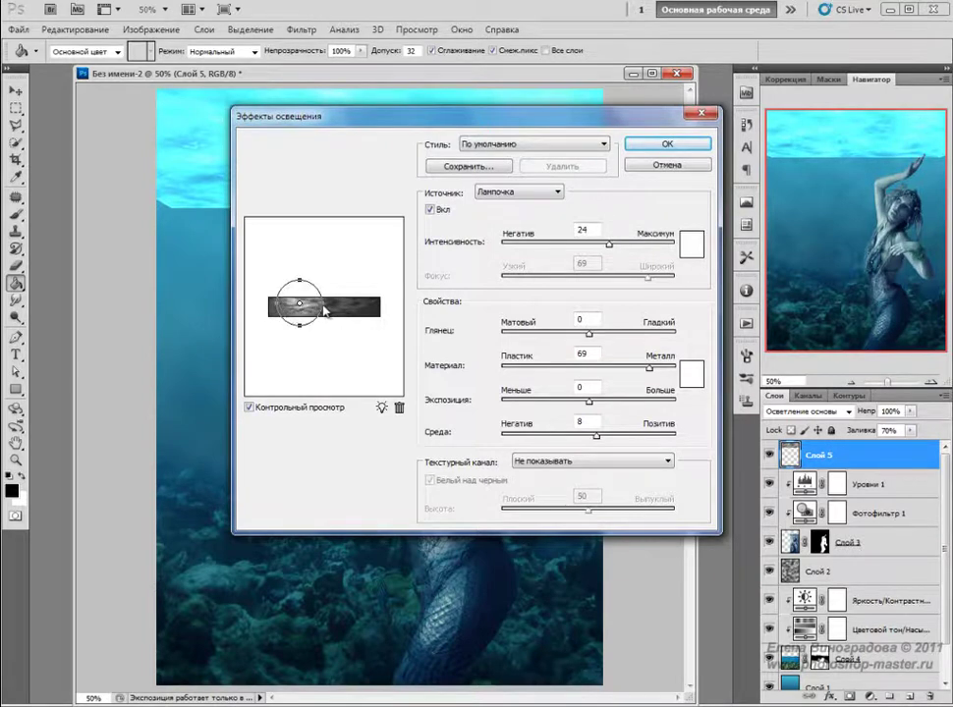
left_click_drag(614, 247, 606, 250)
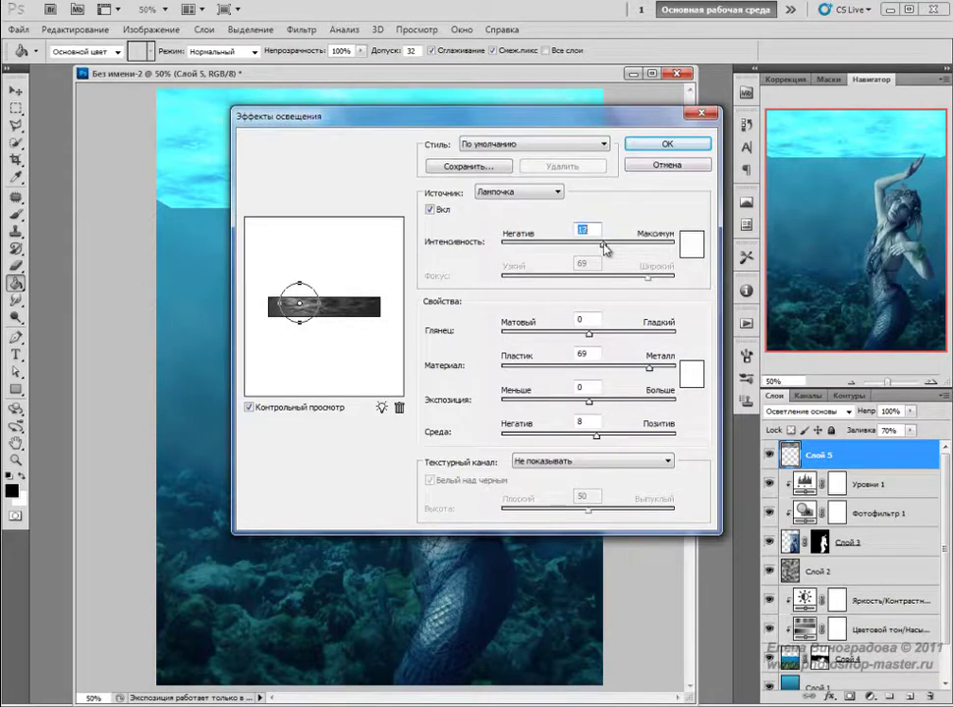
left_click(648, 144)
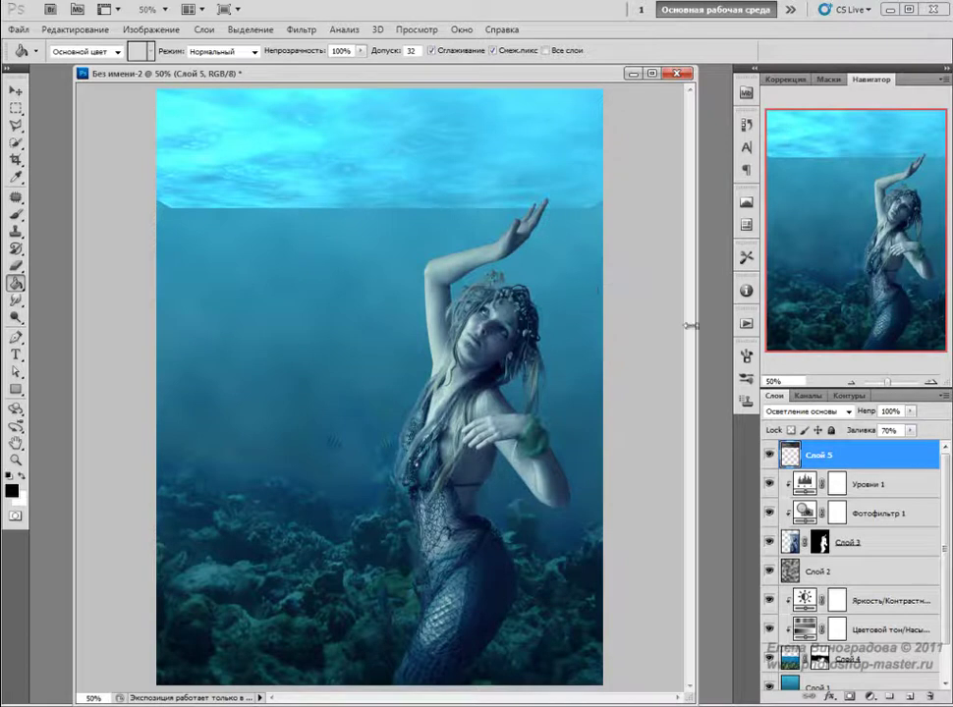
Mask the water-surface layer and brush black along the sky/water edge, then drop brush opacity to about half
key("ctrl+shift+m")
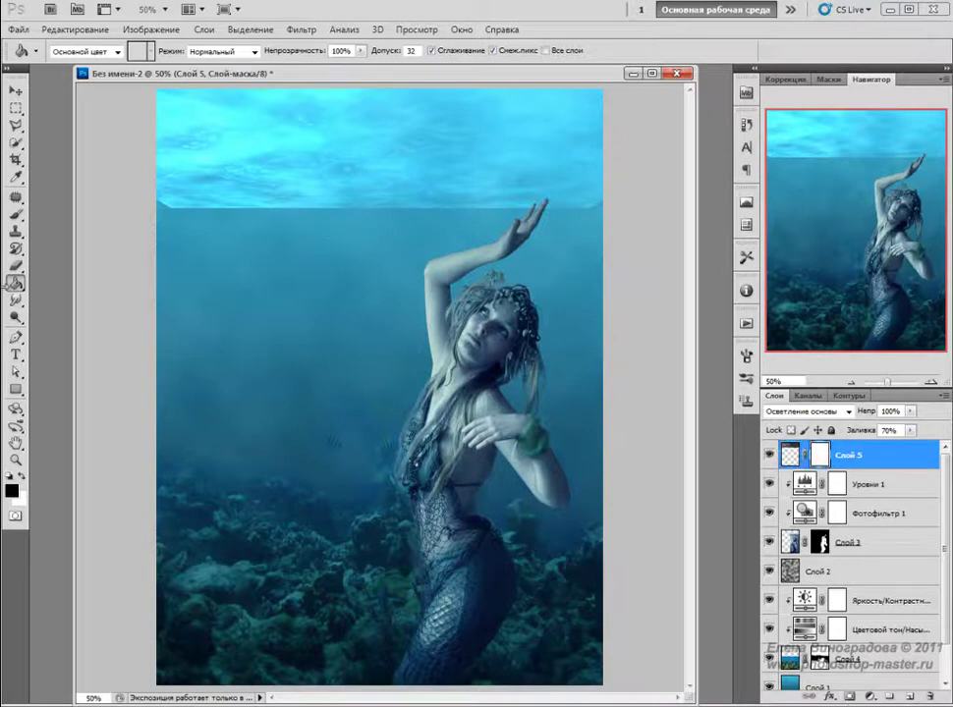
key("b")
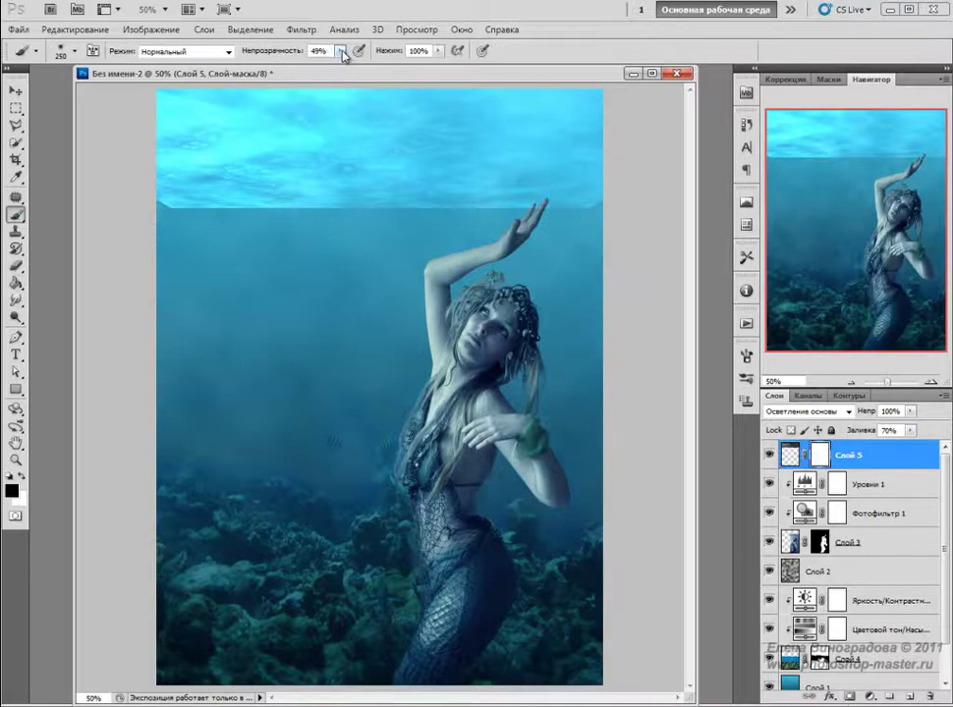
left_click_drag(343, 55, 402, 79)
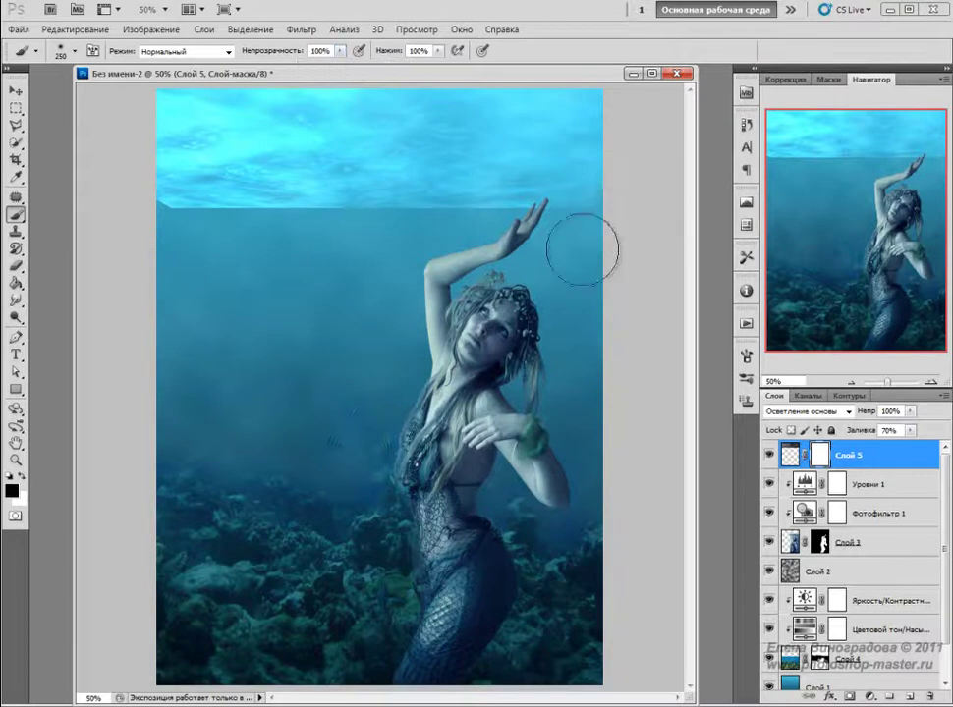
mouse_move(375, 246)
left_mouse_down()
mouse_move(170, 258)
mouse_move(170, 241)
mouse_move(330, 263)
mouse_move(225, 242)
mouse_move(429, 241)
left_mouse_up()
left_click(340, 50)
left_click(300, 65)
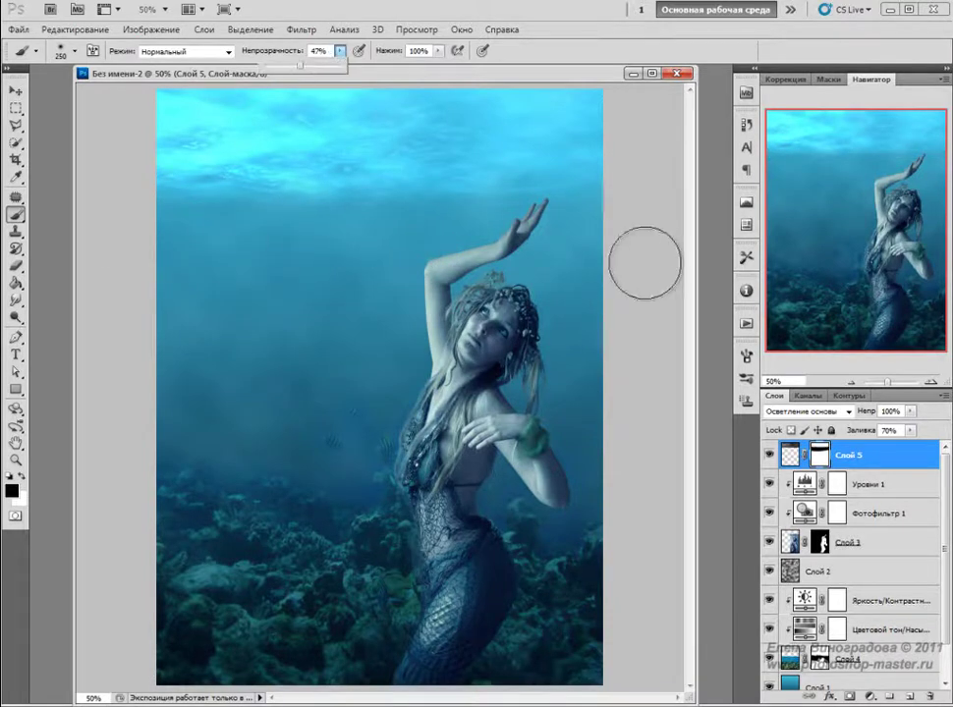
left_click(575, 209)
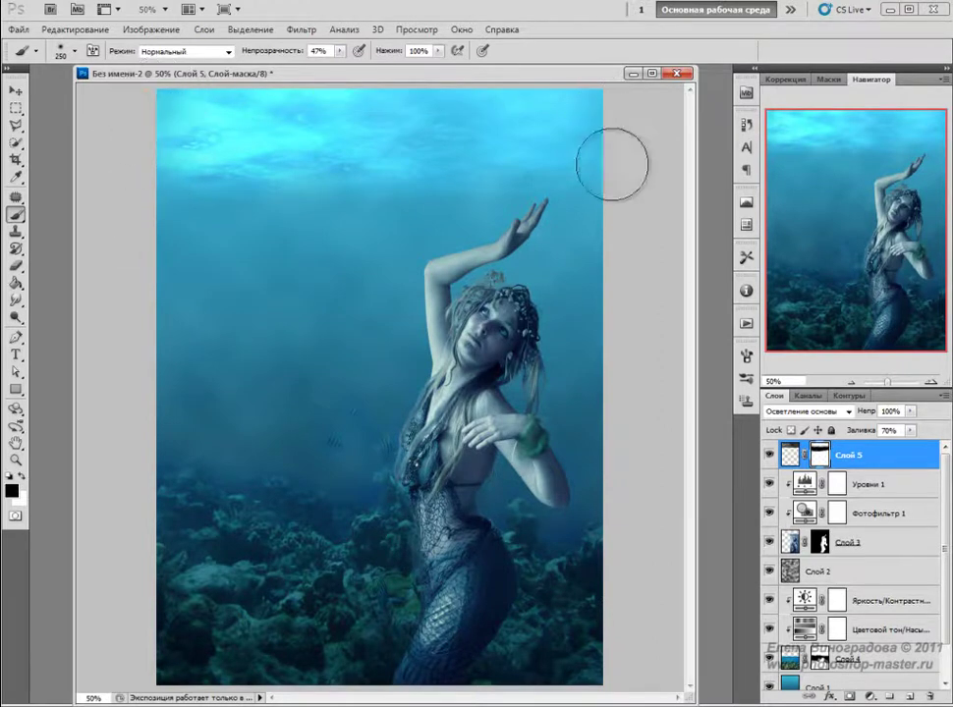
left_click(789, 455)
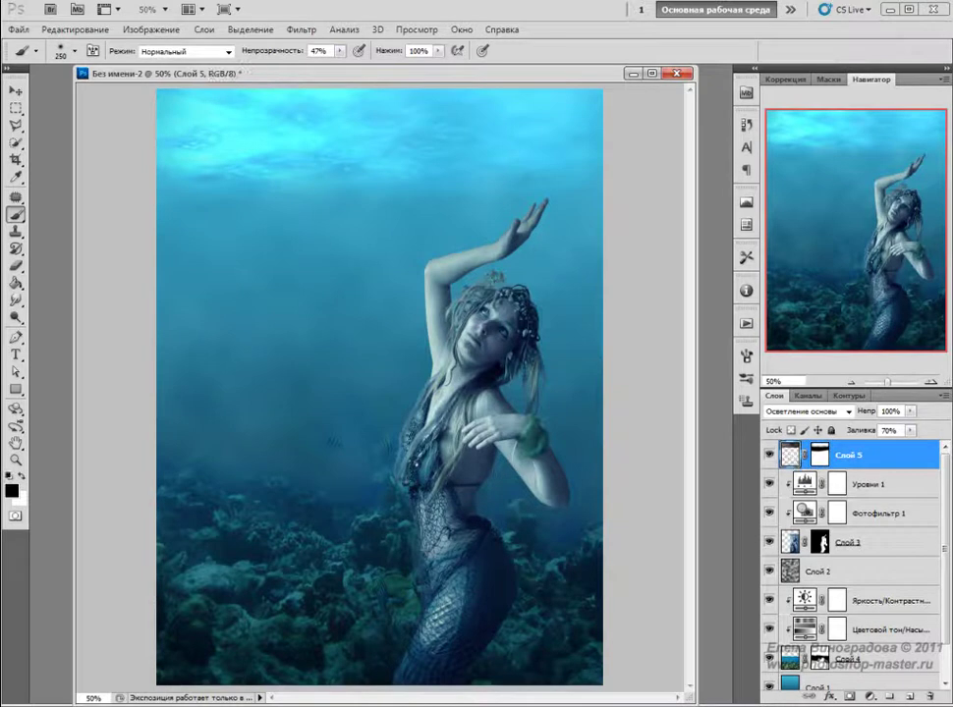
key("g")
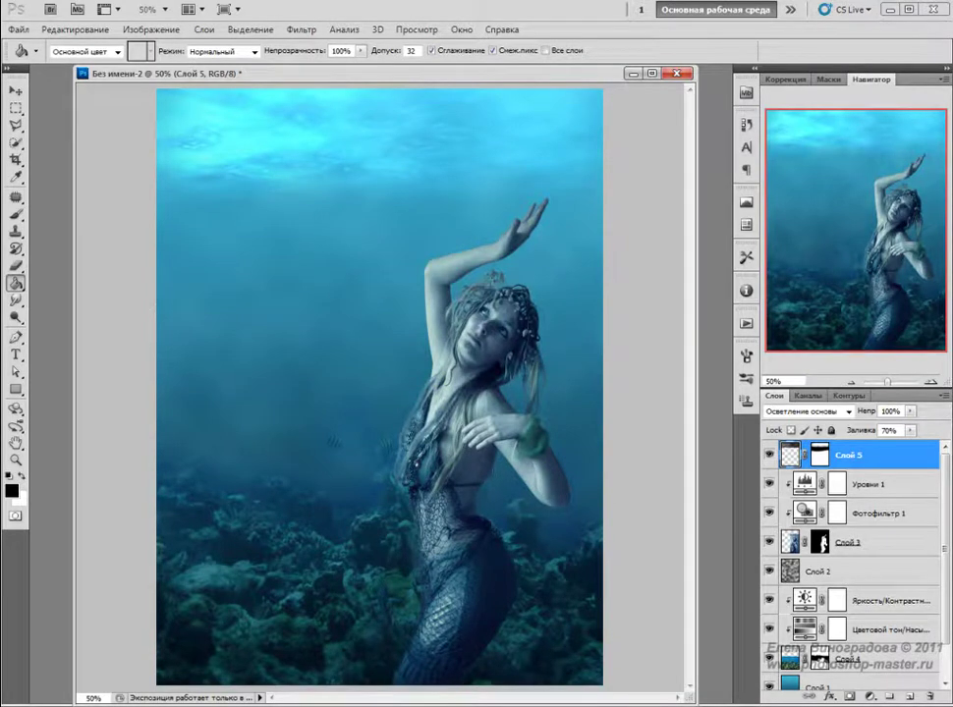
Create a new black-filled layer and render grey Clouds on it
key("ctrl+alt+shift+n")
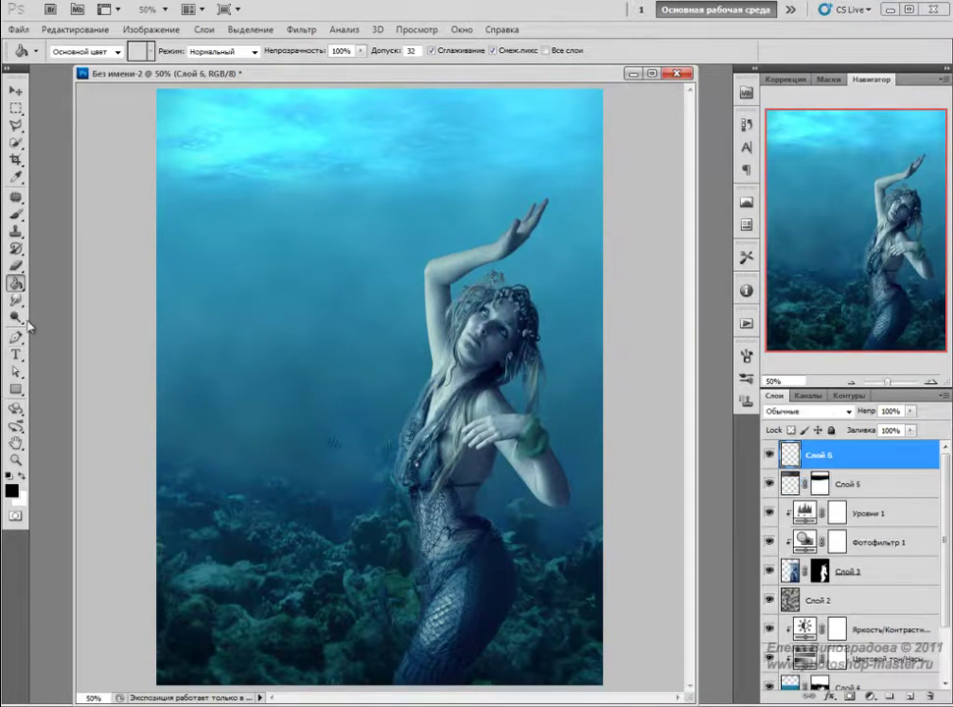
left_click(307, 341)
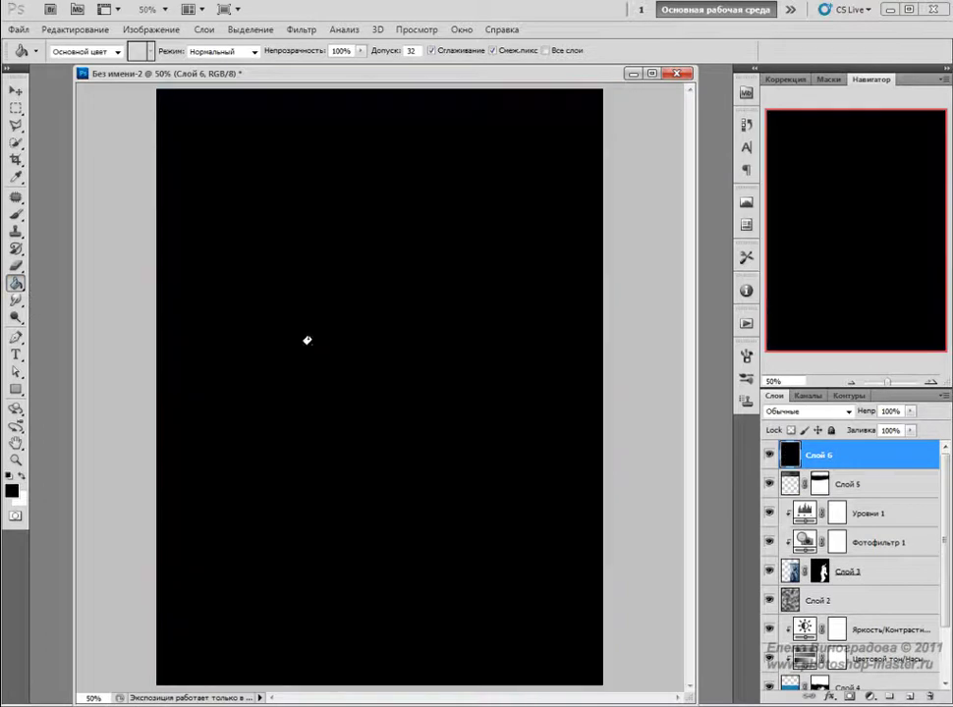
left_click(298, 31)
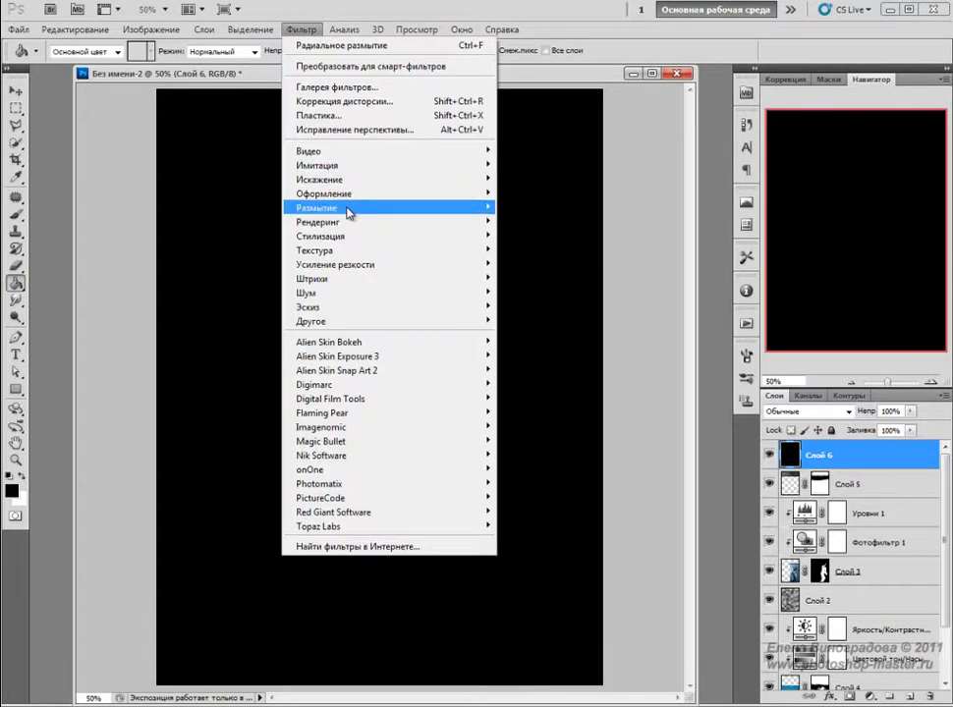
mouse_move(388, 222)
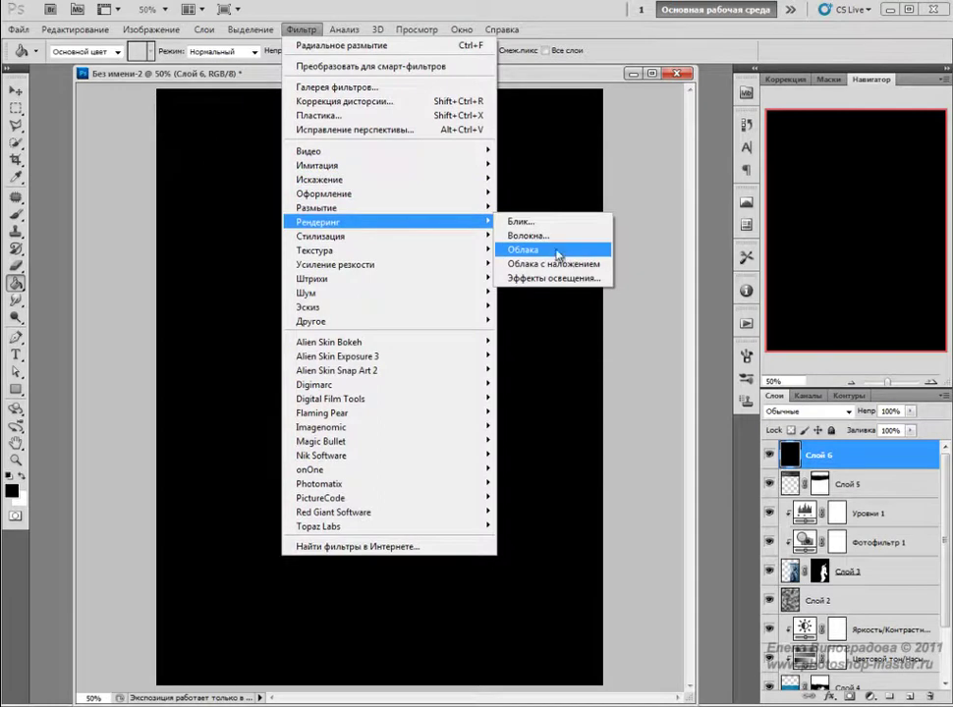
left_click(555, 256)
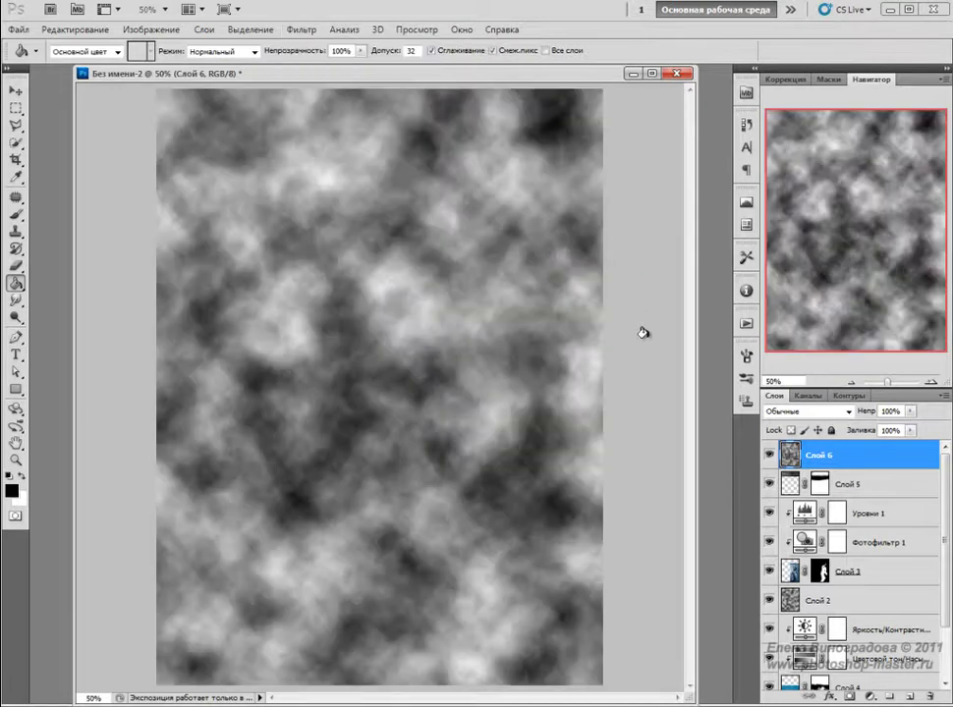
Free Transform the clouds layer to squash it into the upper half of the canvas
key("ctrl+t")
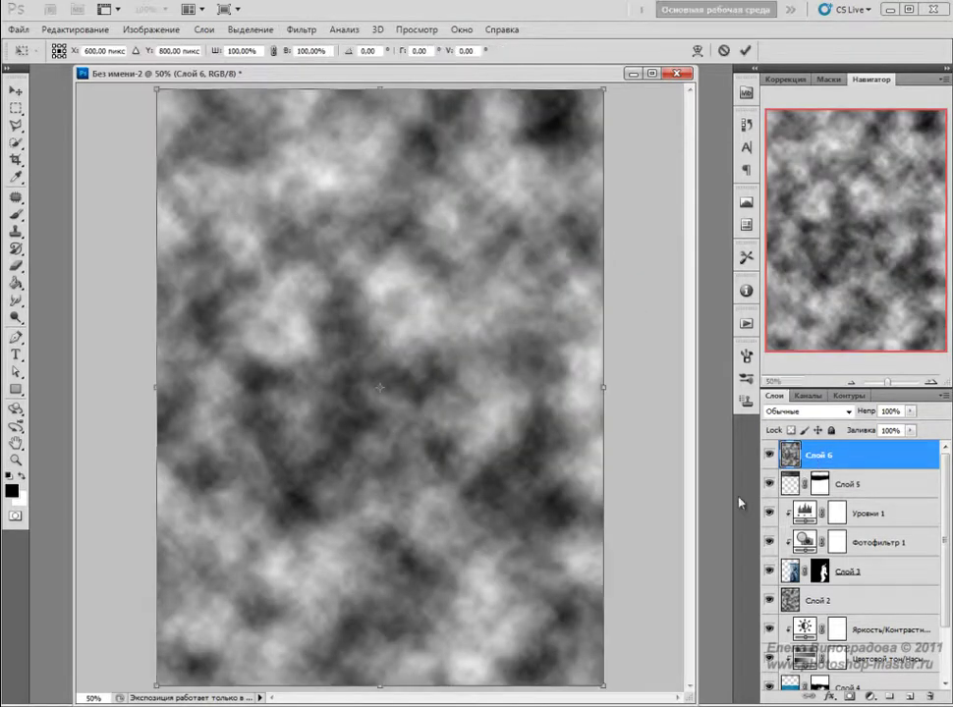
mouse_move(379, 687)
left_mouse_down()
mouse_move(398, 569)
mouse_move(405, 400)
mouse_move(406, 424)
left_mouse_up()
key("Return")
key("g")
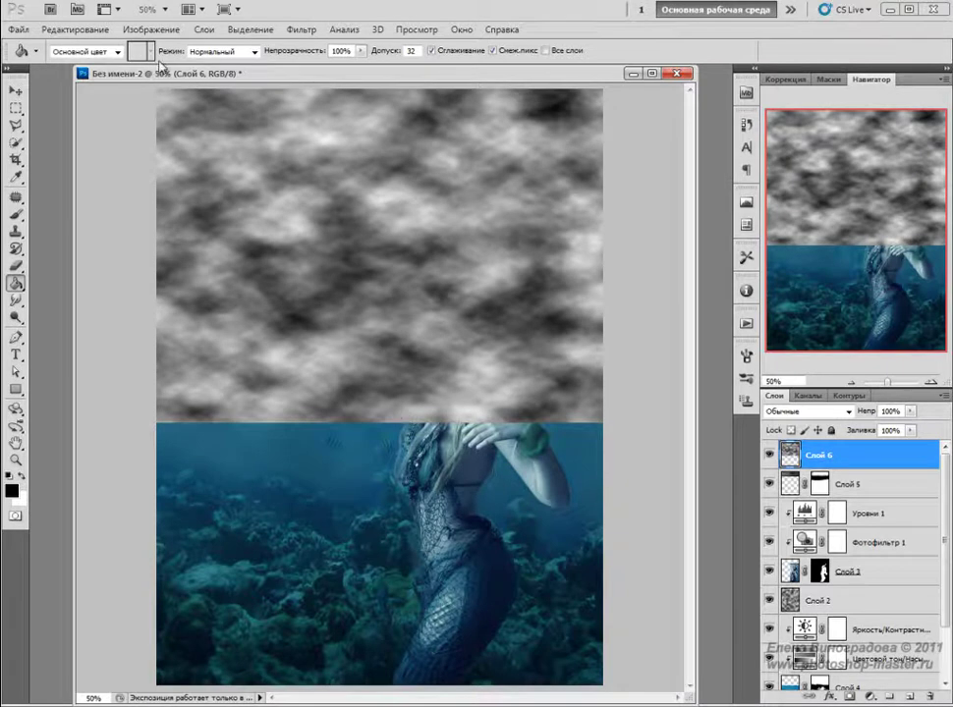
left_click(138, 29)
mouse_move(155, 67)
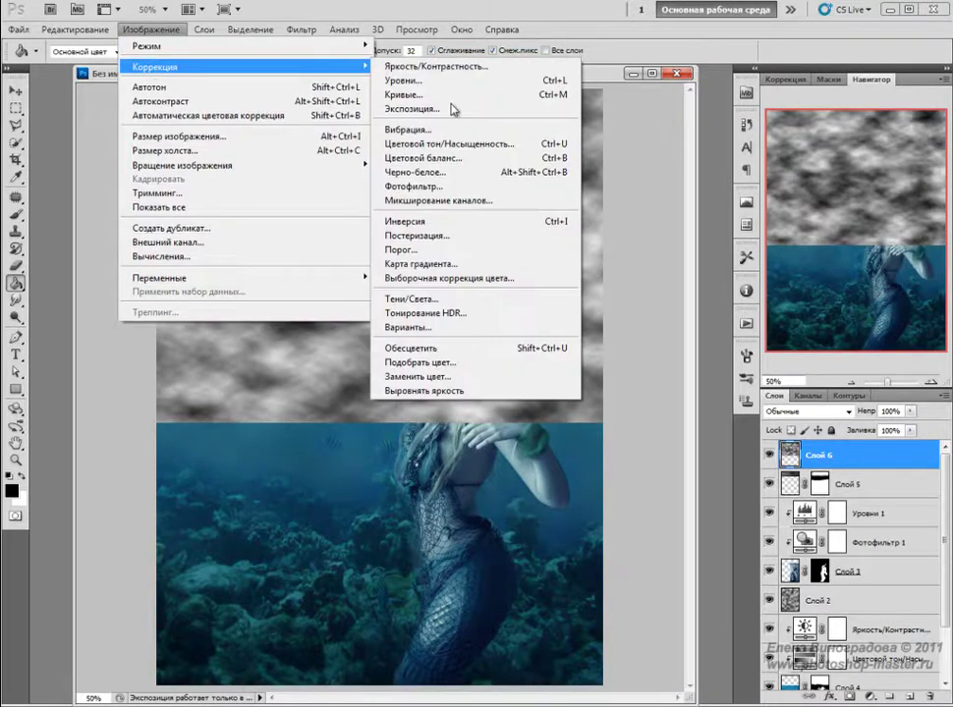
Apply Threshold at level about 131 to turn the clouds into hard black-and-white patches
left_click(447, 253)
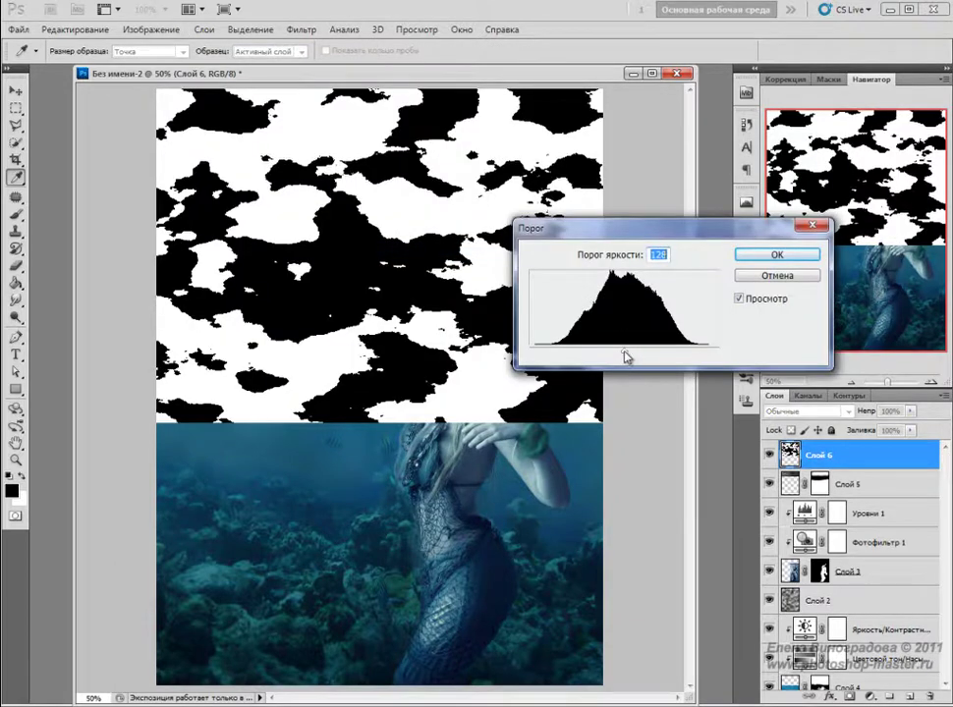
left_click_drag(627, 356, 626, 355)
key("Return")
key("g")
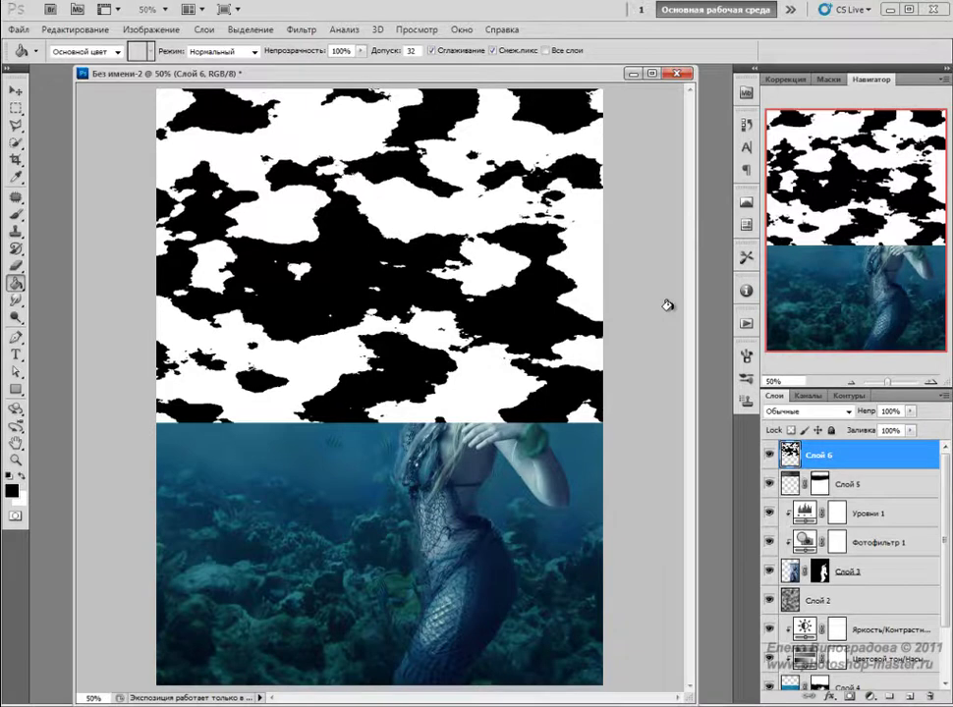
Apply a Zoom Radial Blur (Best, amount 100) centred top-left, then repeat it once
left_click(301, 29)
mouse_move(324, 207)
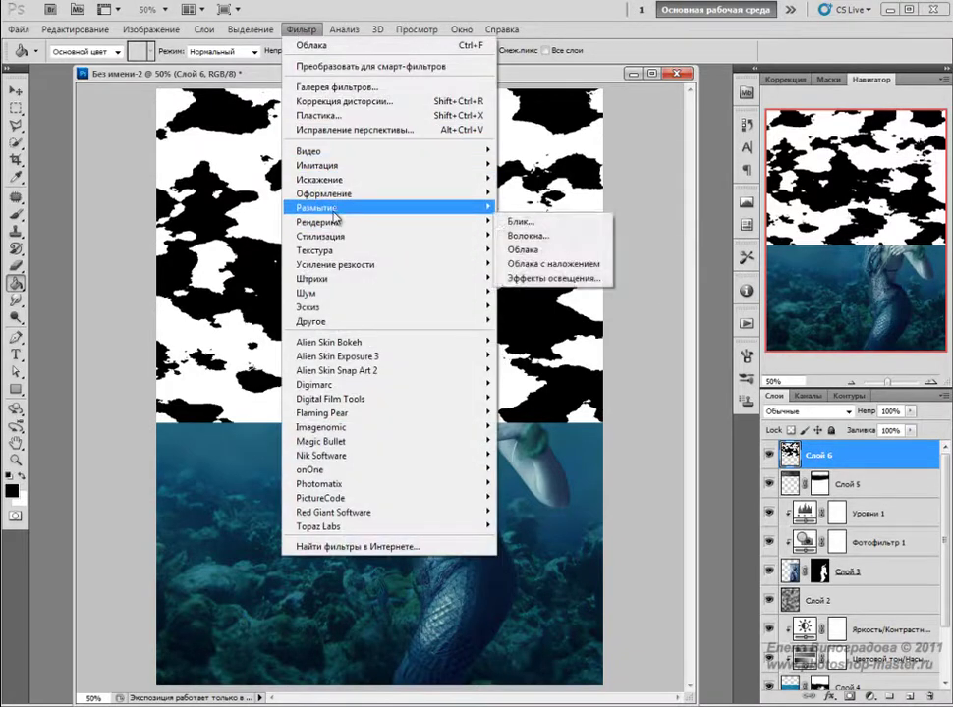
left_click(555, 221)
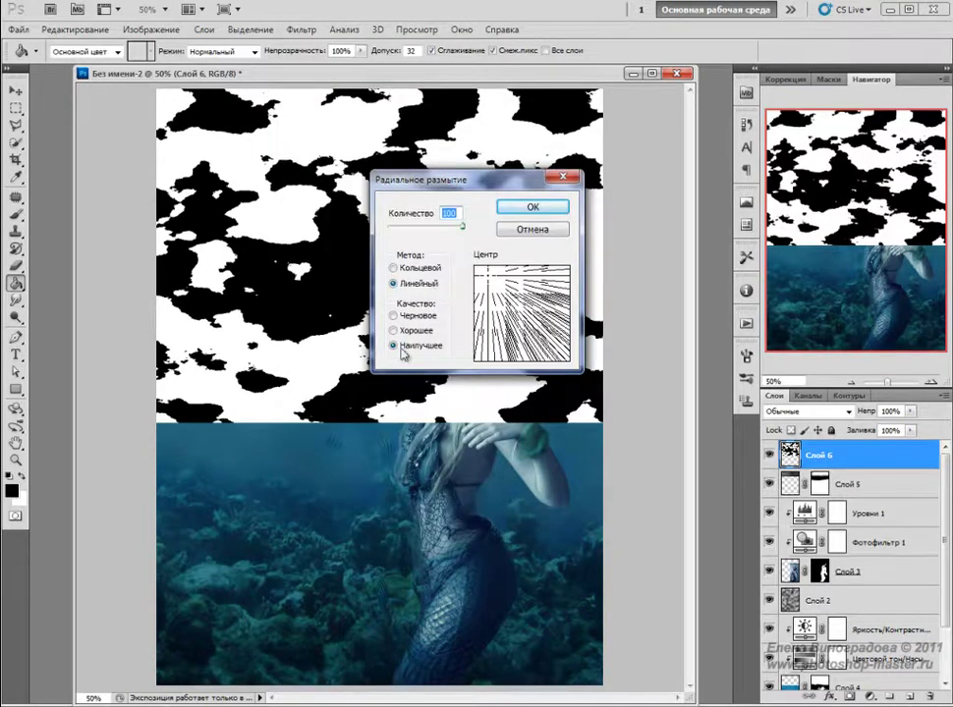
left_click(491, 280)
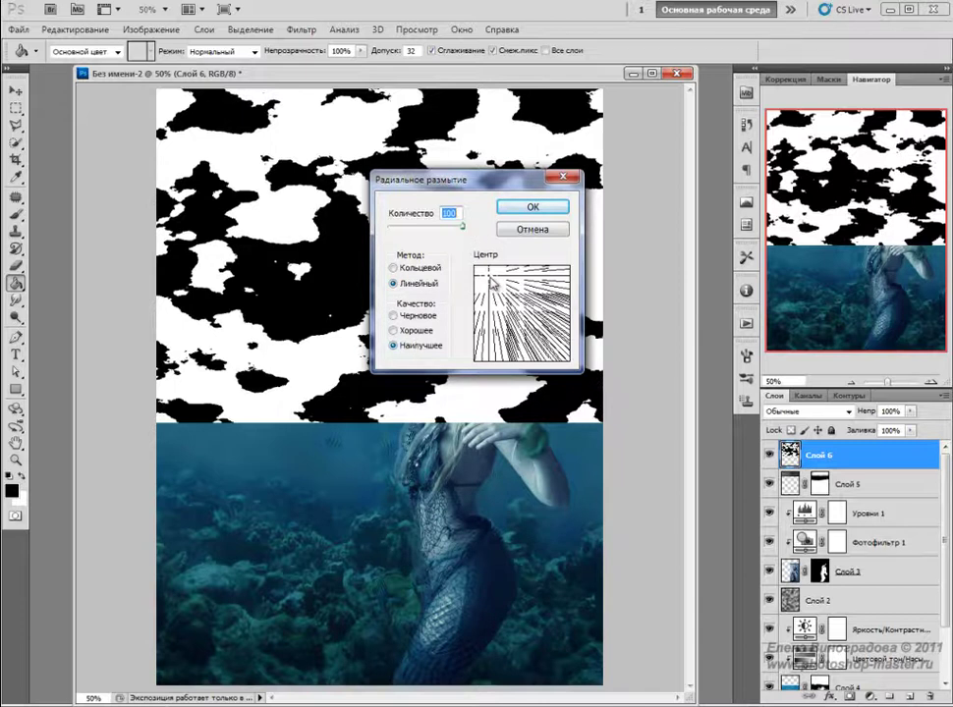
left_click(487, 277)
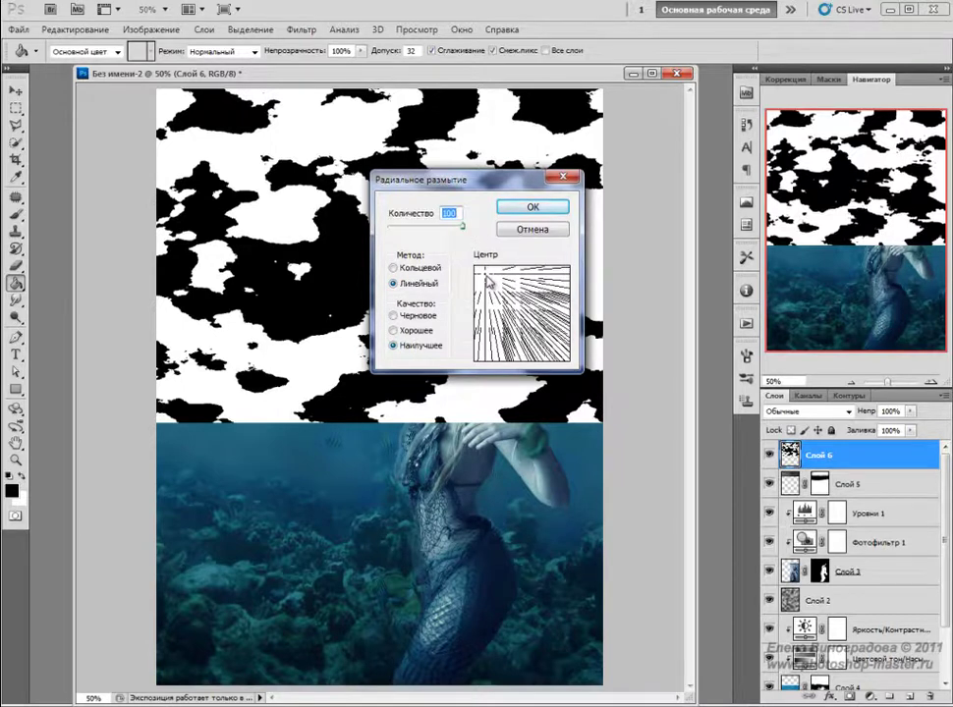
left_click(484, 277)
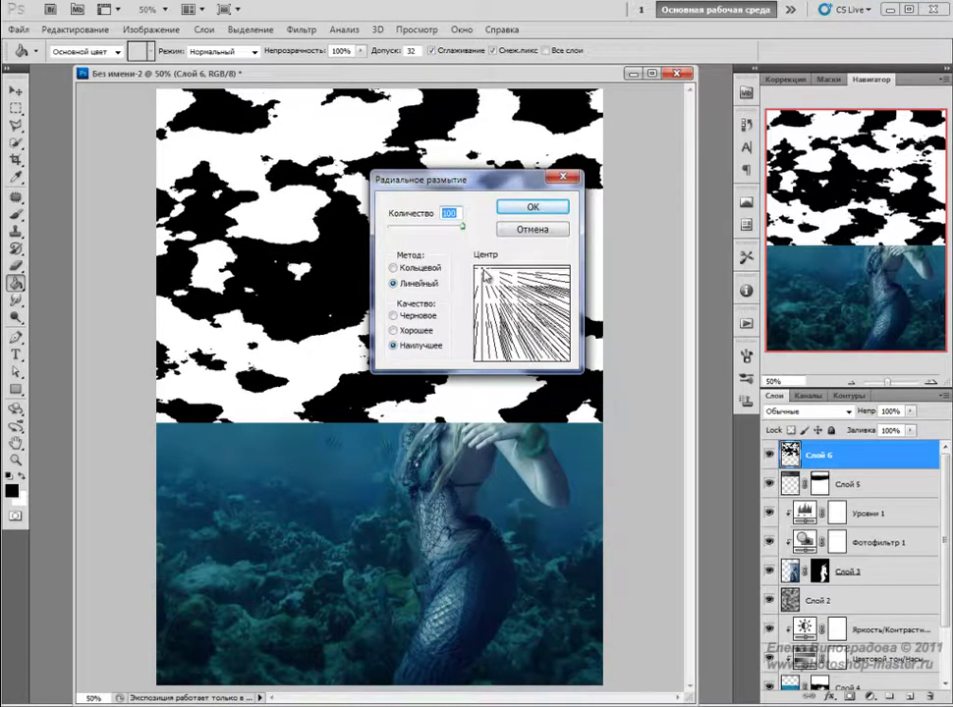
left_click(533, 207)
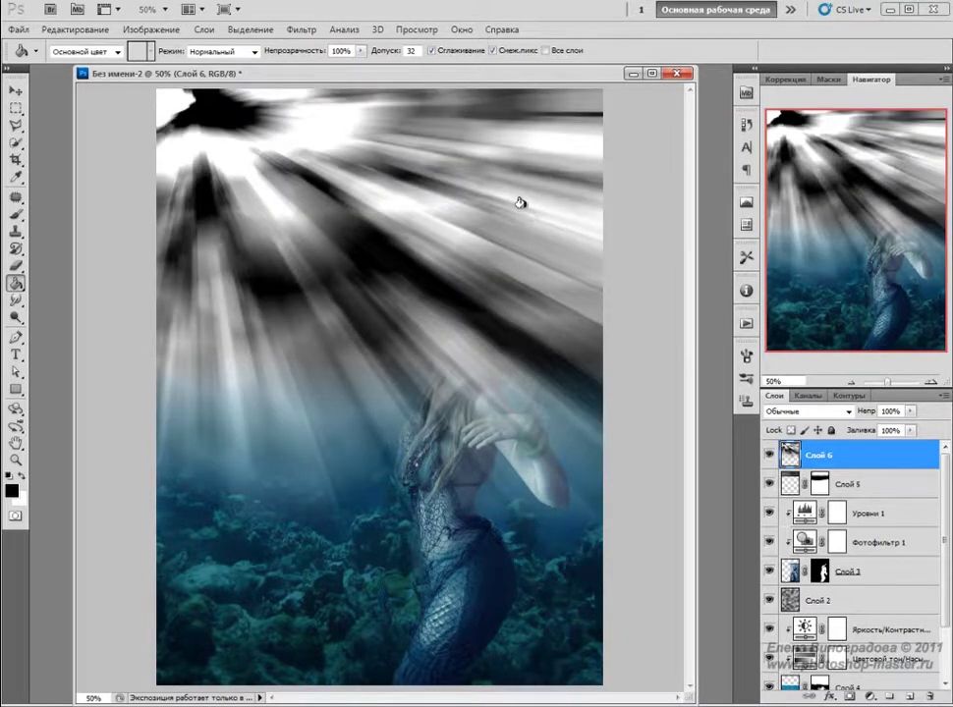
left_click(308, 30)
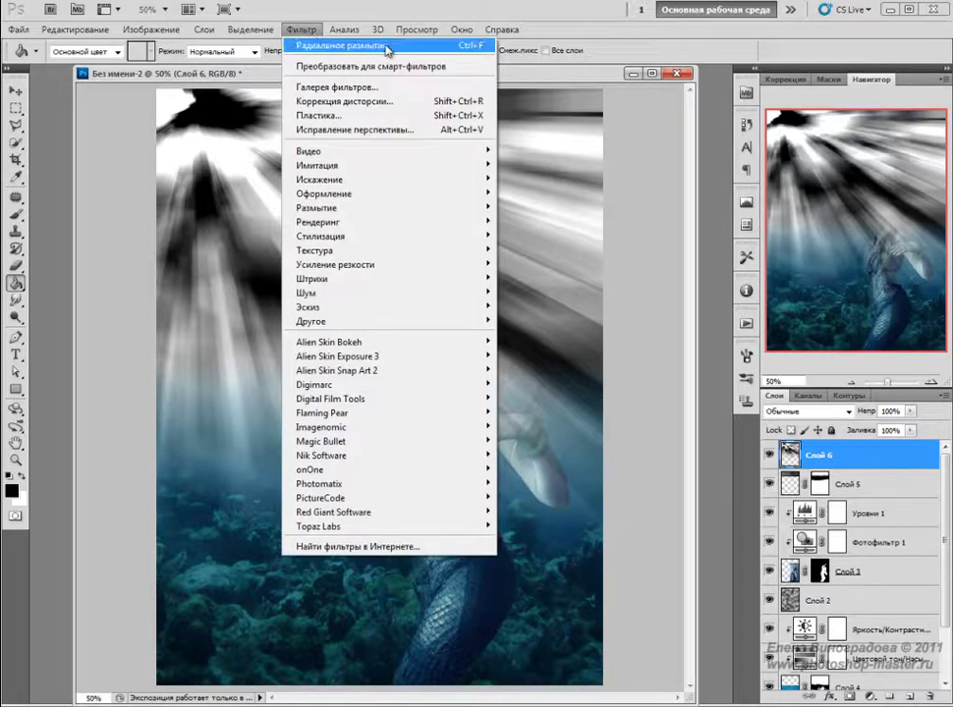
left_click(330, 46)
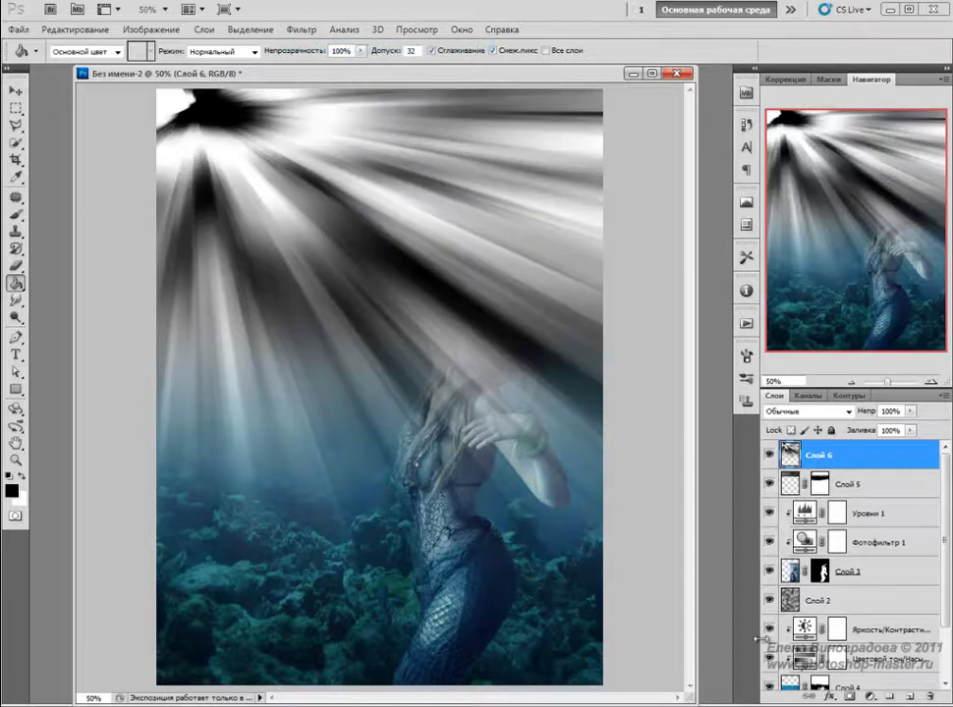
Set the rays layer Слой 6 to Color Dodge at 40% fill
left_click(850, 412)
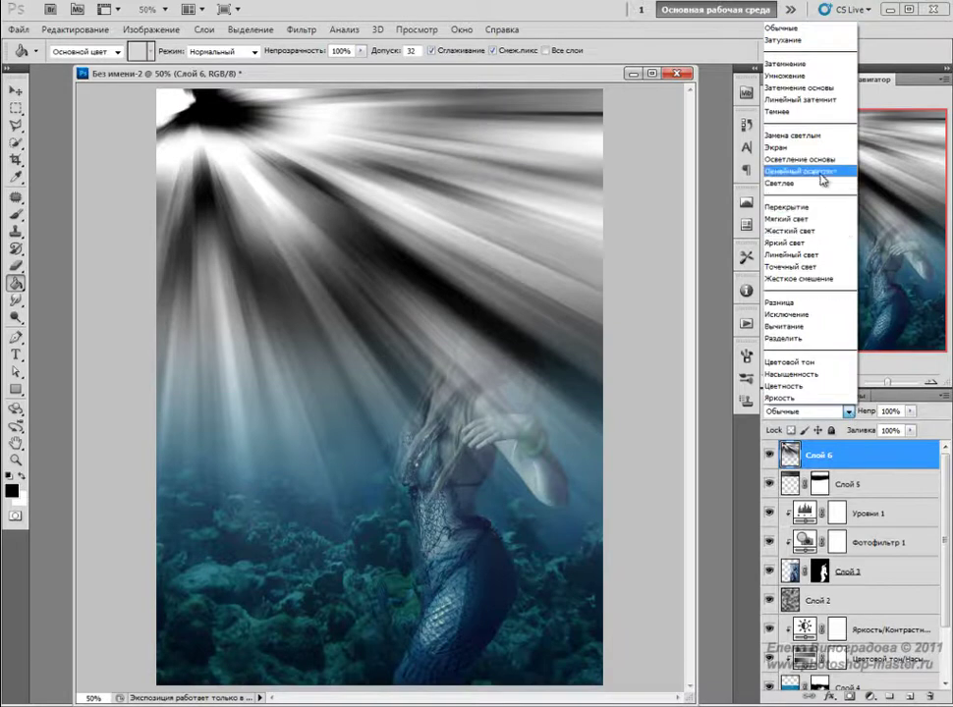
left_click(823, 159)
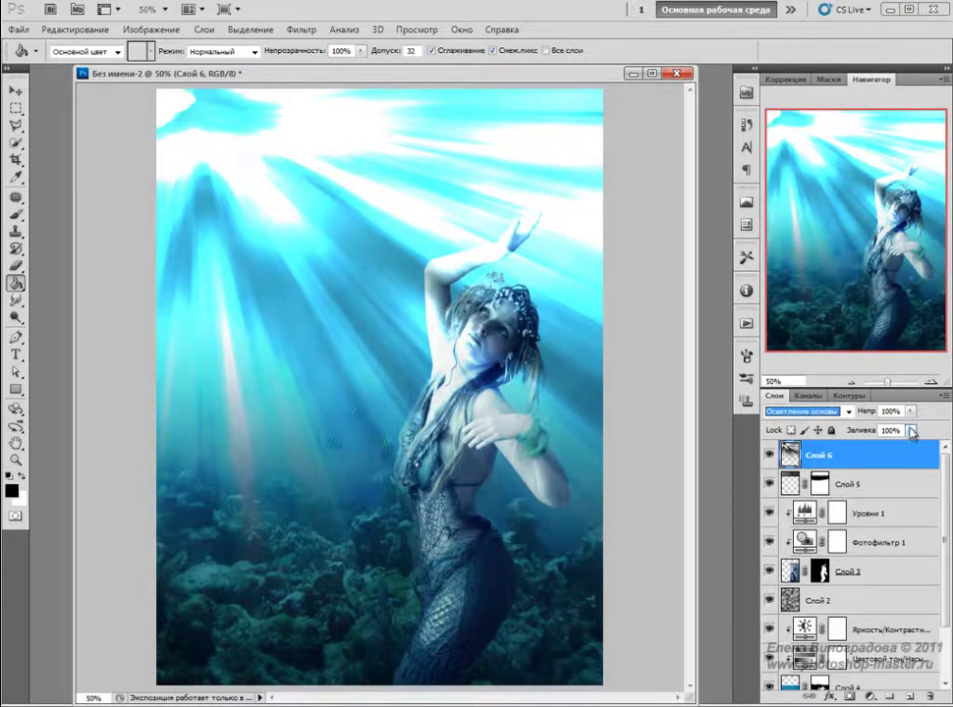
left_click_drag(911, 432, 867, 449)
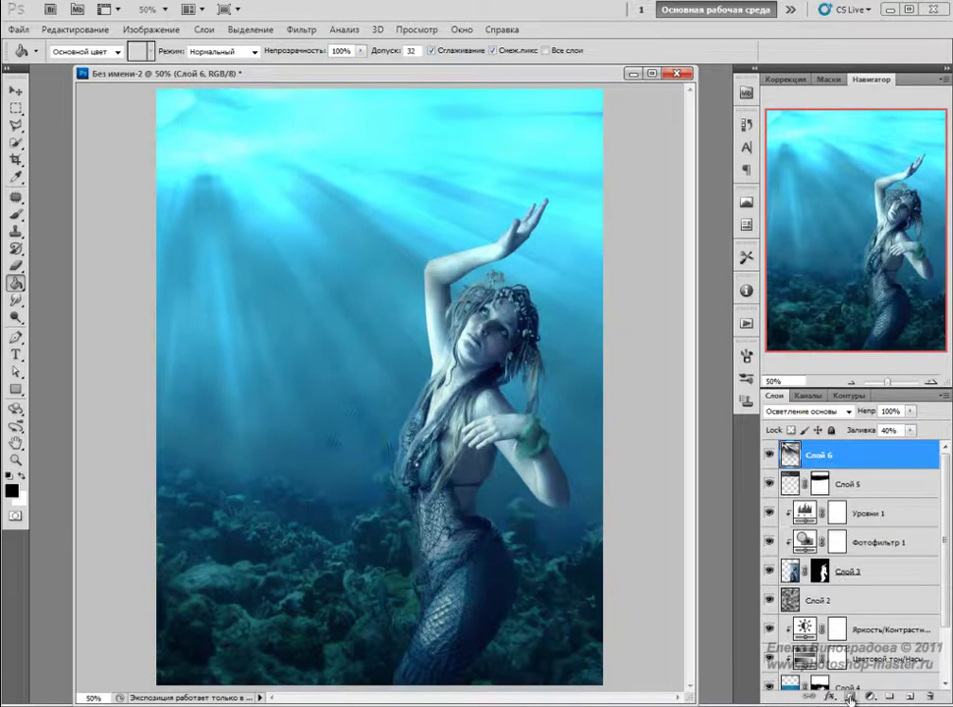
Add a layer mask to the rays layer and set the brush to full opacity
left_click(846, 698)
key("b")
left_click(337, 51)
left_click_drag(340, 66, 429, 73)
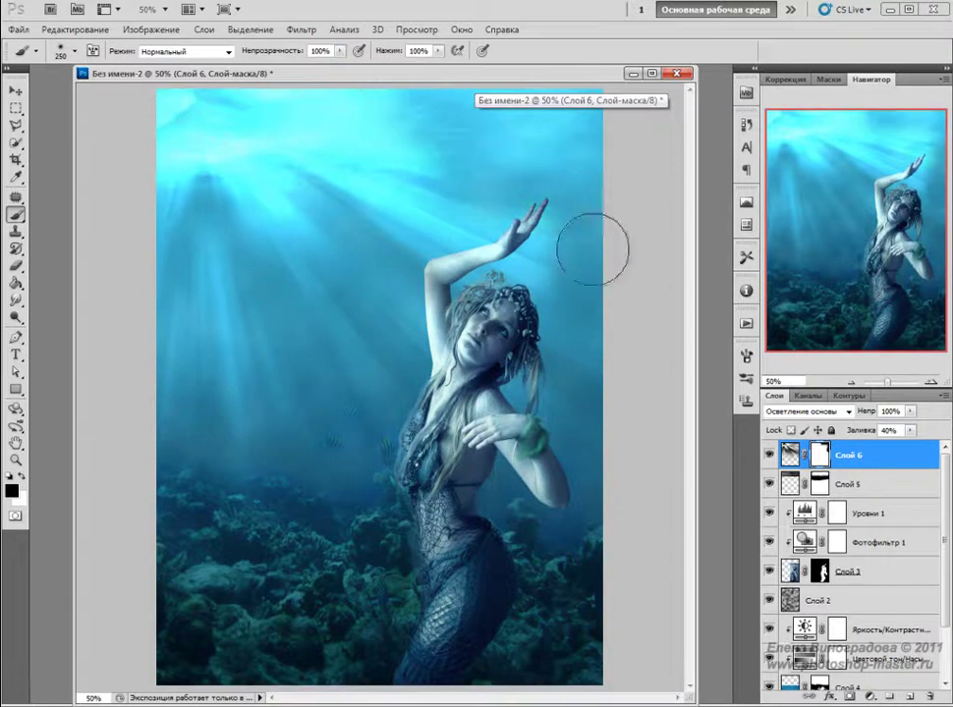
Mask out rays around the raised hand, then brush softly at about 21%, size 150, in the upper water
left_click_drag(592, 249, 432, 197)
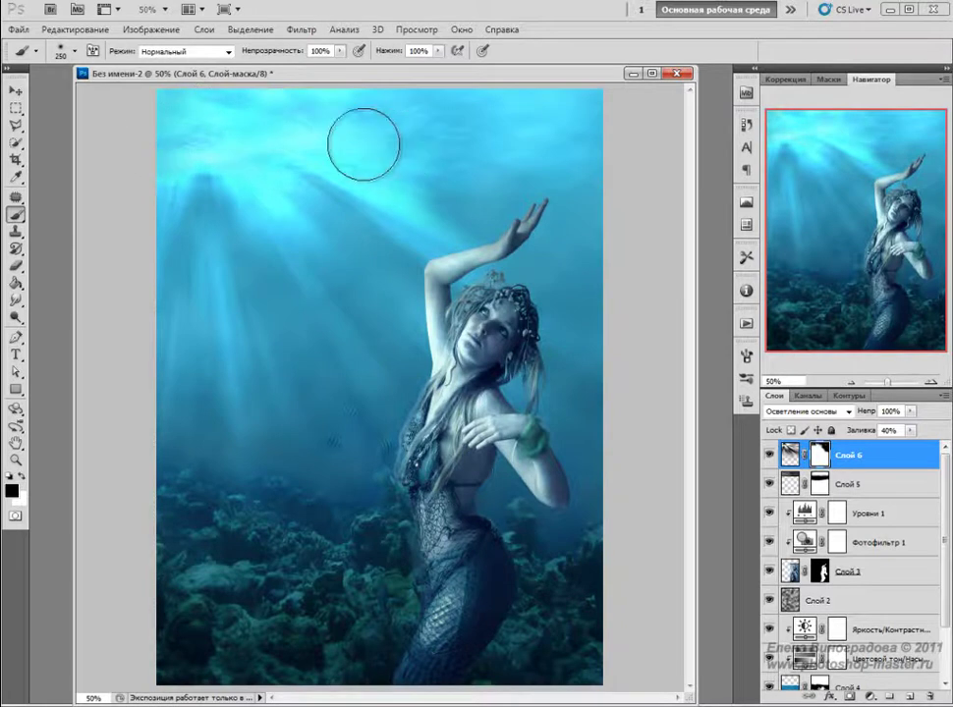
left_click(339, 51)
left_click_drag(299, 71, 330, 65)
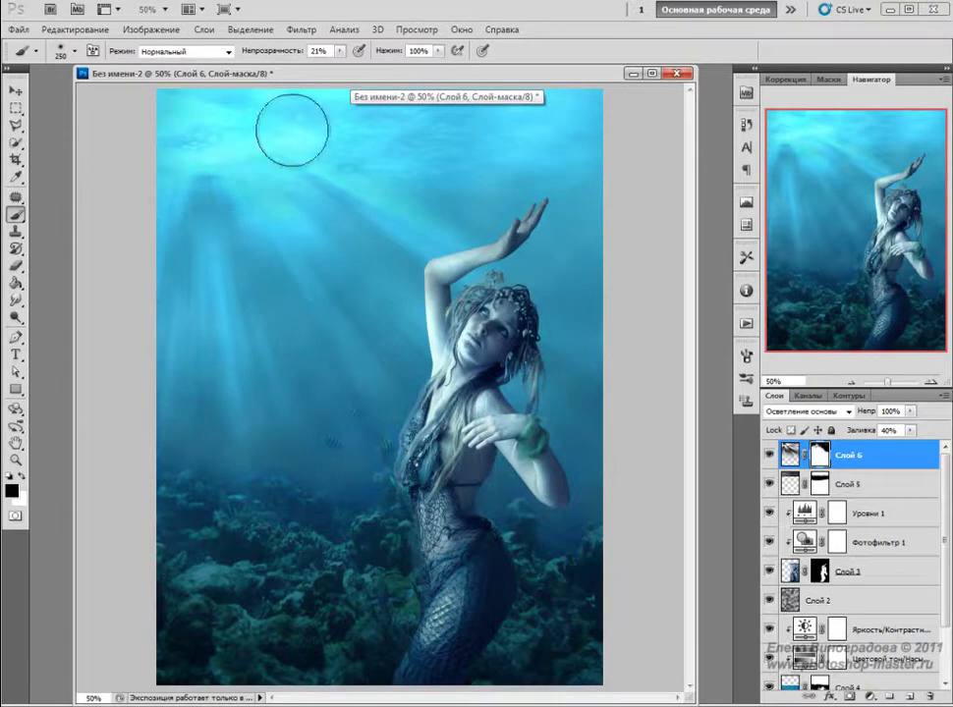
key("bracketleft")
key("bracketleft")
key("bracketleft")
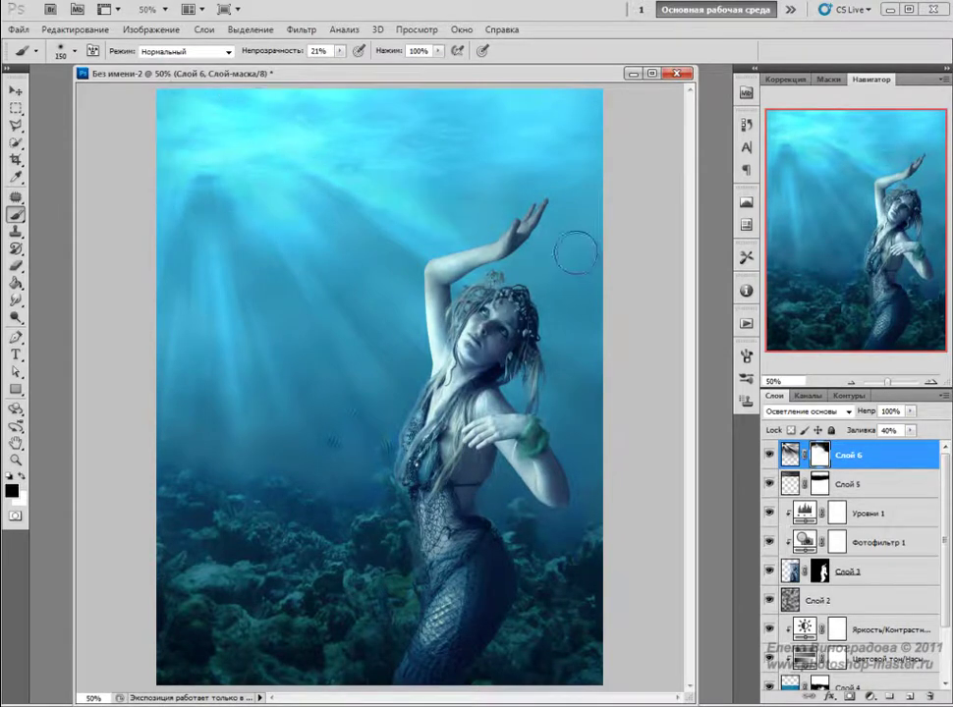
left_click_drag(373, 285, 339, 253)
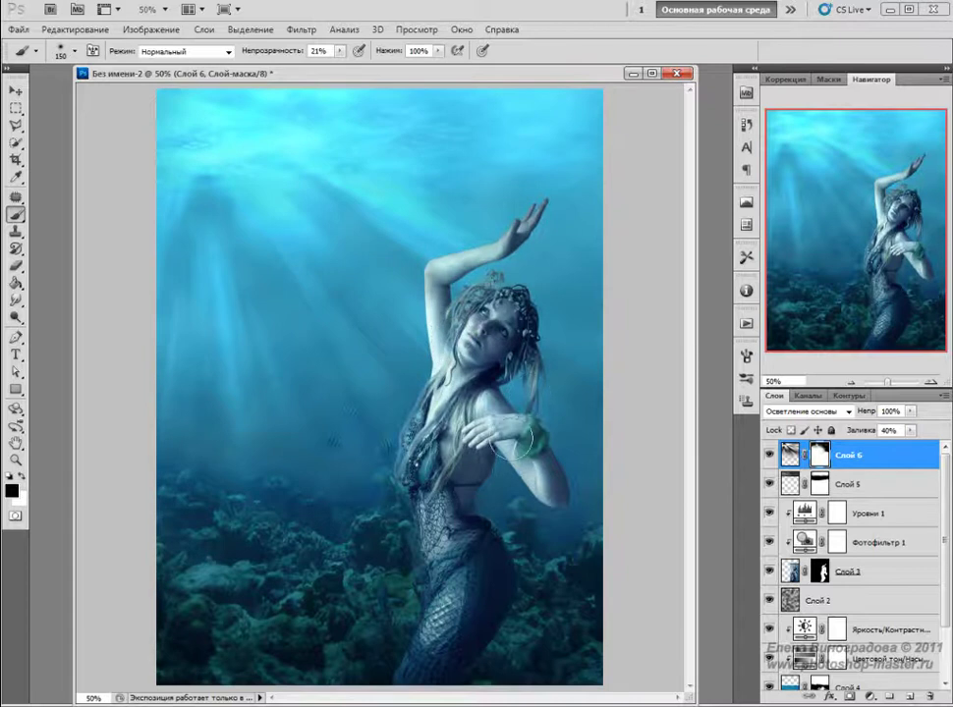
key("v")
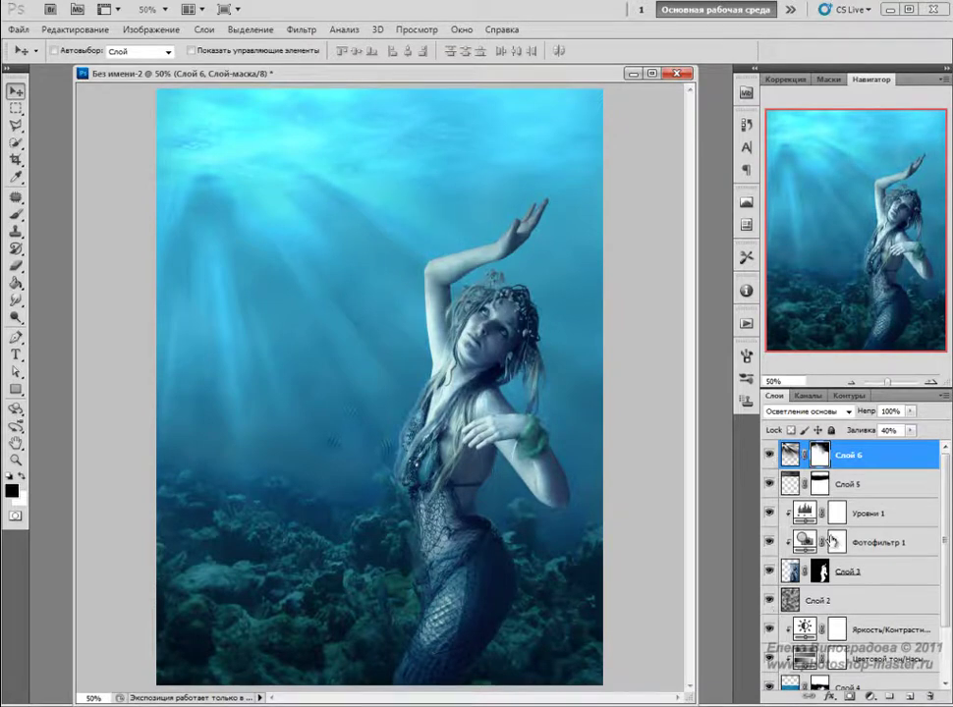
Lighten the mermaid's raised fingers on Слой 3 with the Dodge tool (Midtones, 8%) at size 50
left_click(795, 575)
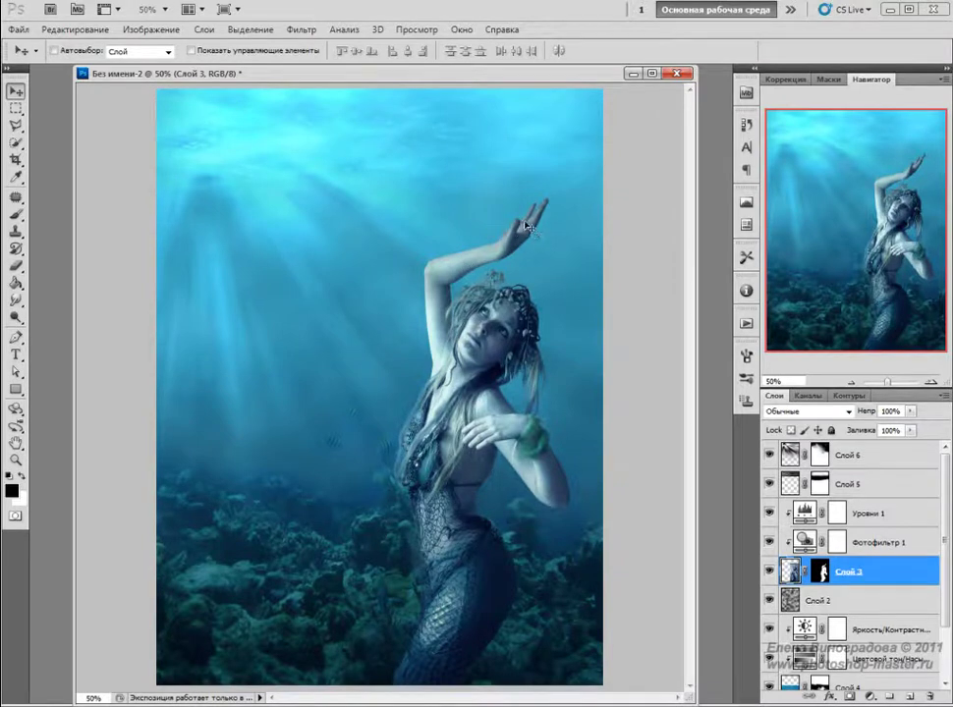
left_click(15, 318)
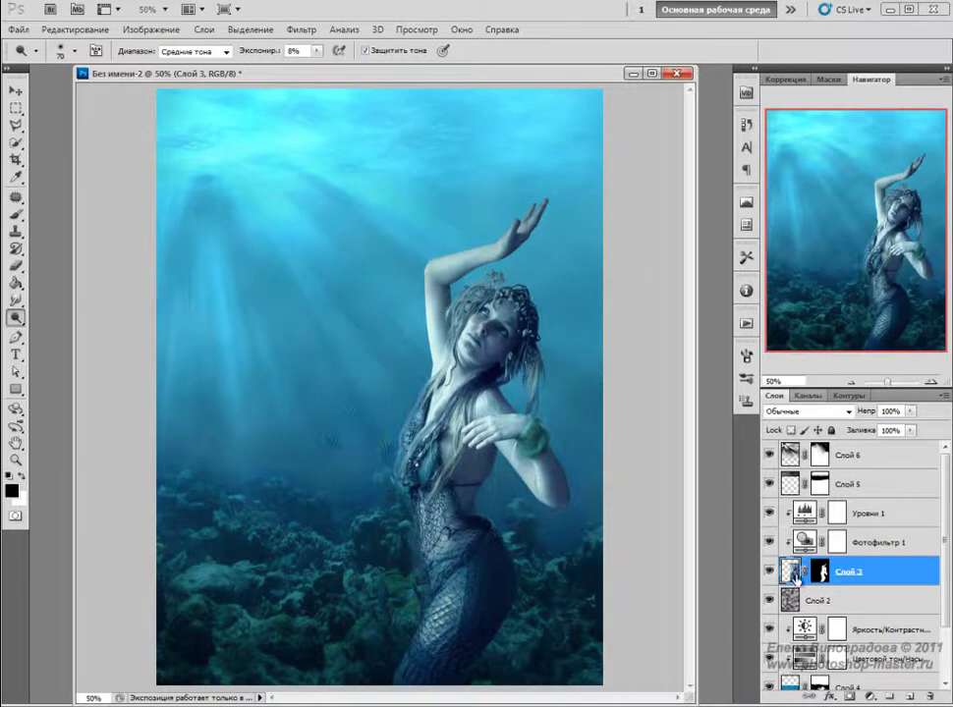
left_click(930, 383)
scroll(586, 252, "up", 3)
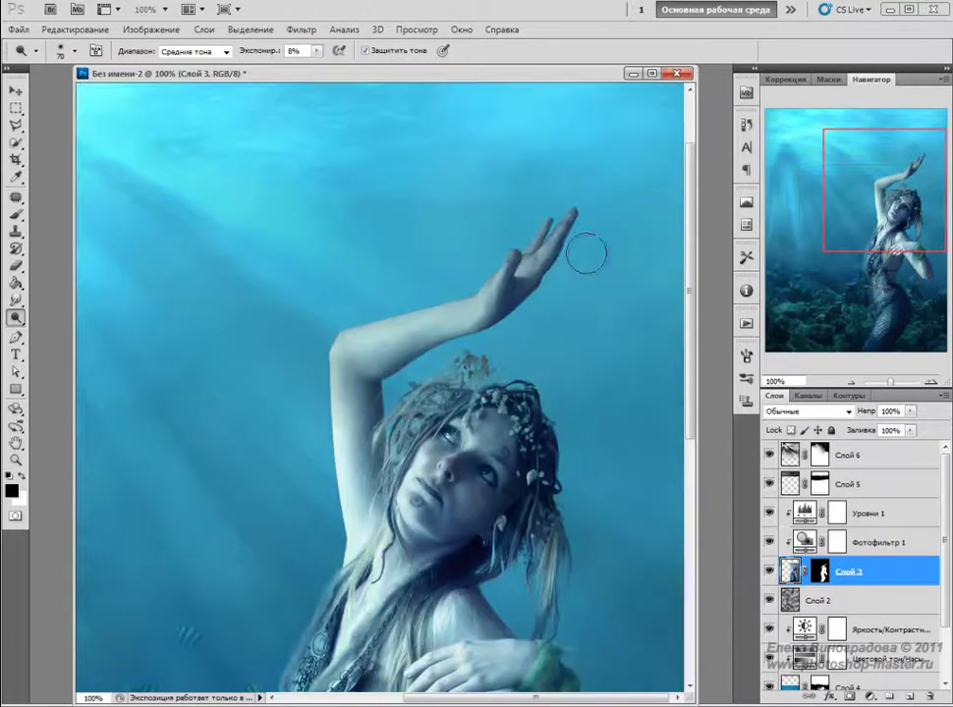
key("bracketleft")
key("bracketleft")
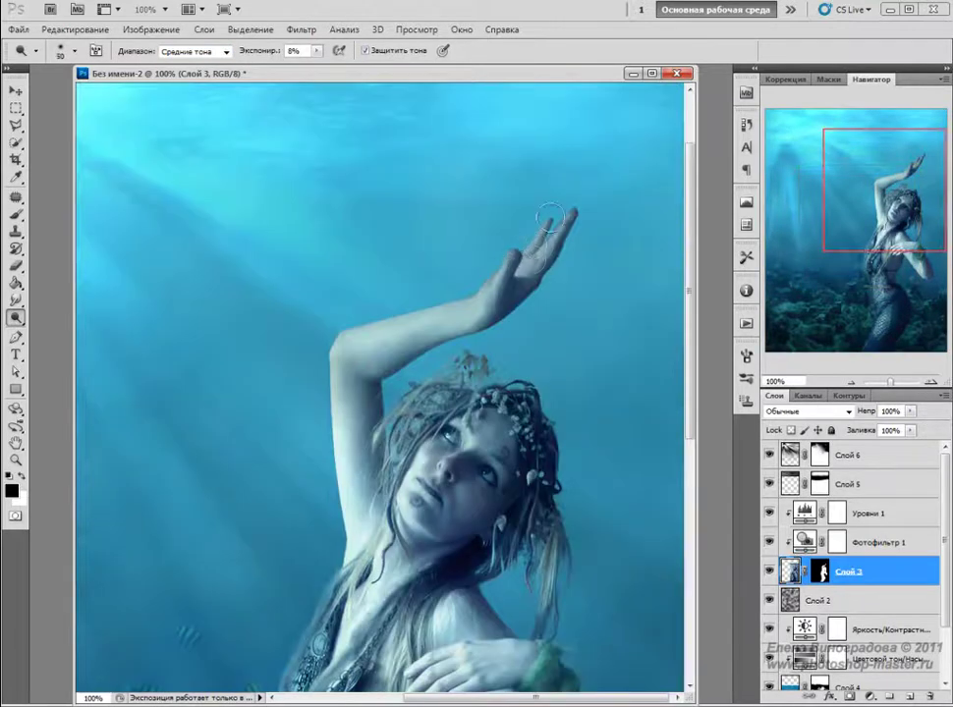
left_click_drag(562, 205, 463, 288)
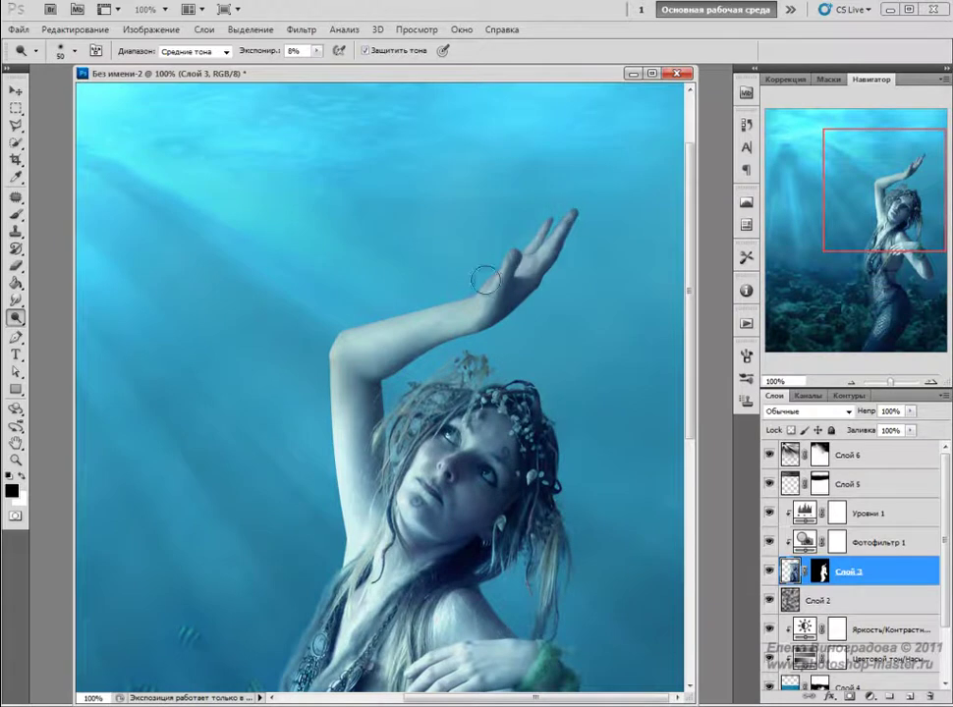
Move the soft-light texture layer Слой 2 to the top of the layer stack
left_click(850, 383)
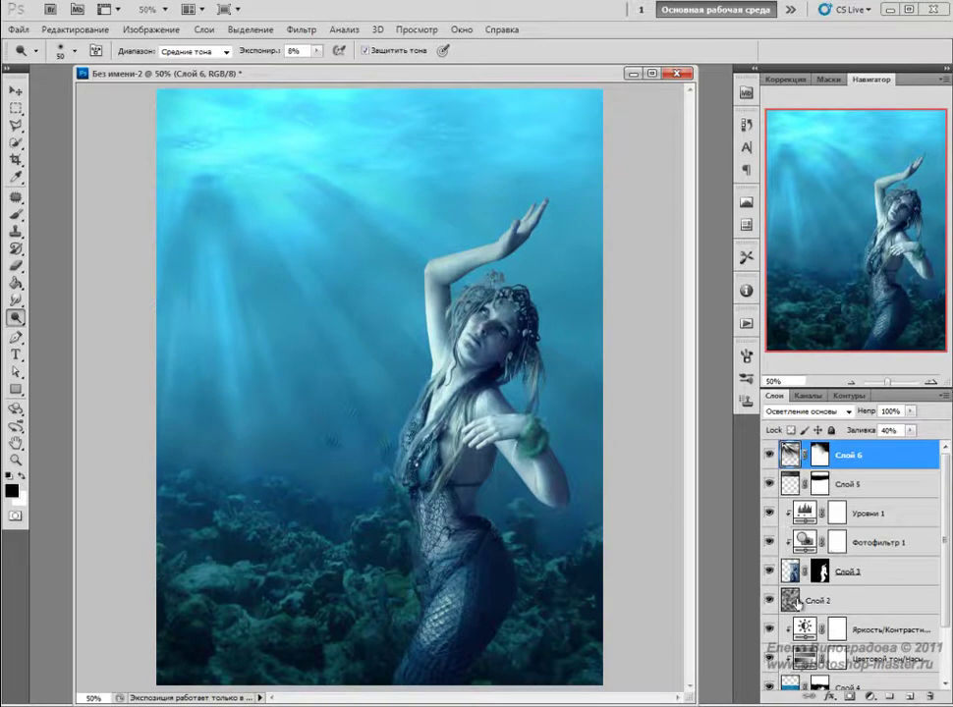
left_click(791, 604)
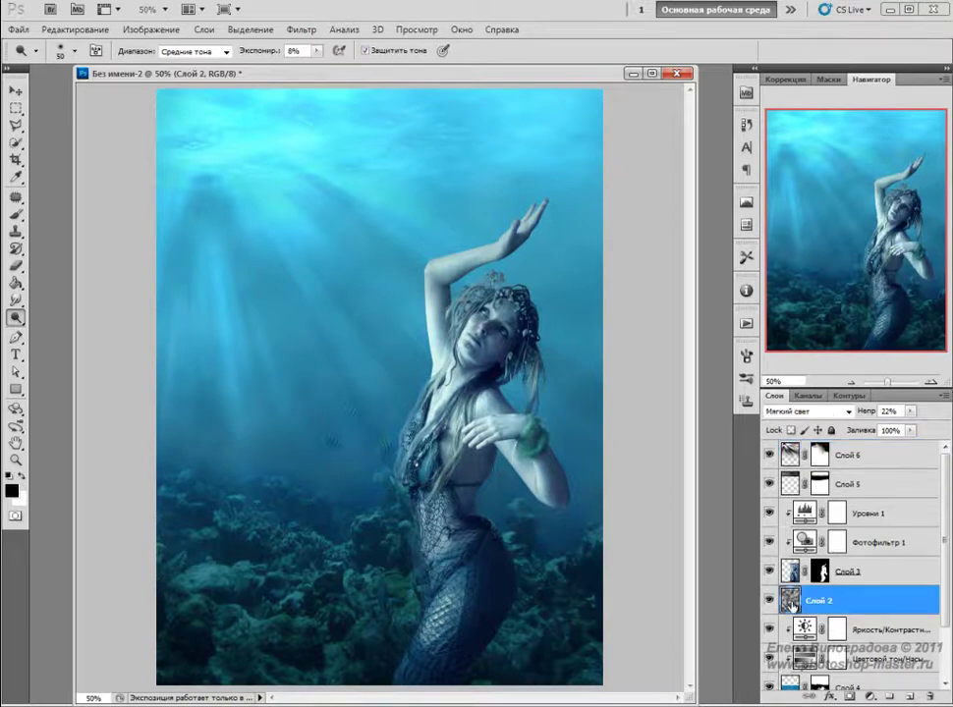
mouse_move(790, 604)
left_mouse_down()
mouse_move(814, 445)
mouse_move(808, 459)
left_mouse_up()
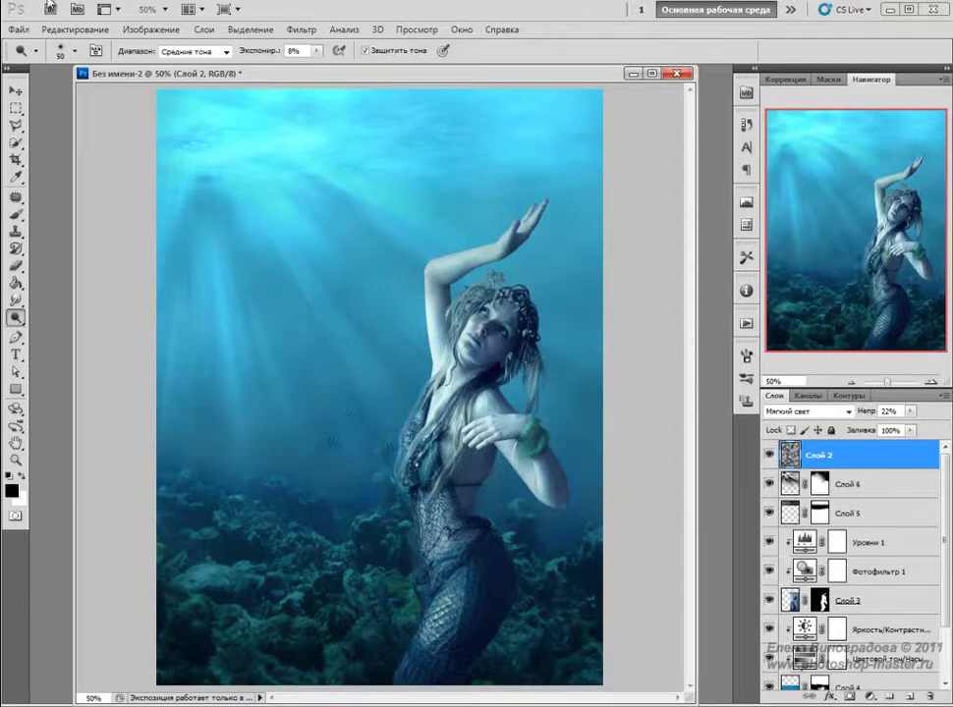
Open the underwater background photo and drag it into the mermaid document
left_click(17, 30)
left_click(30, 59)
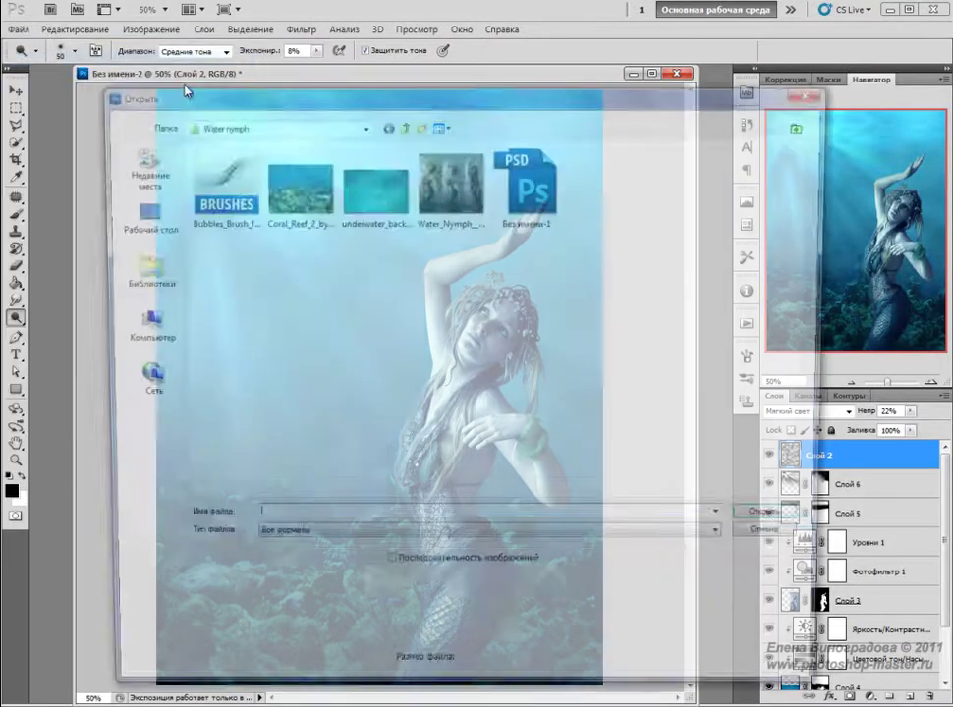
left_click(782, 524)
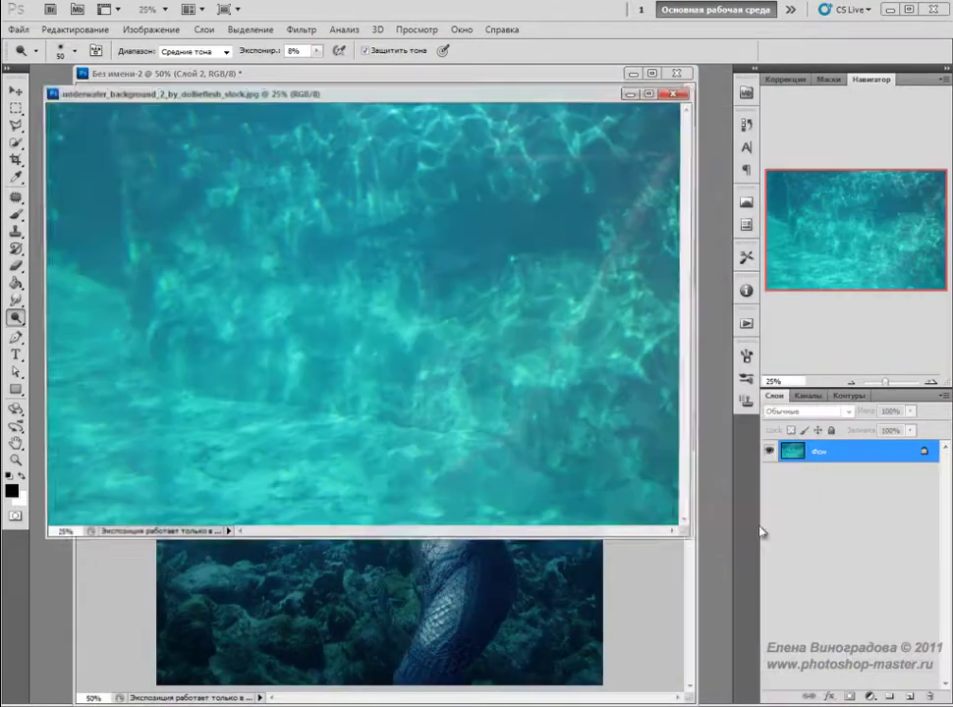
key("v")
left_click_drag(329, 458, 423, 586)
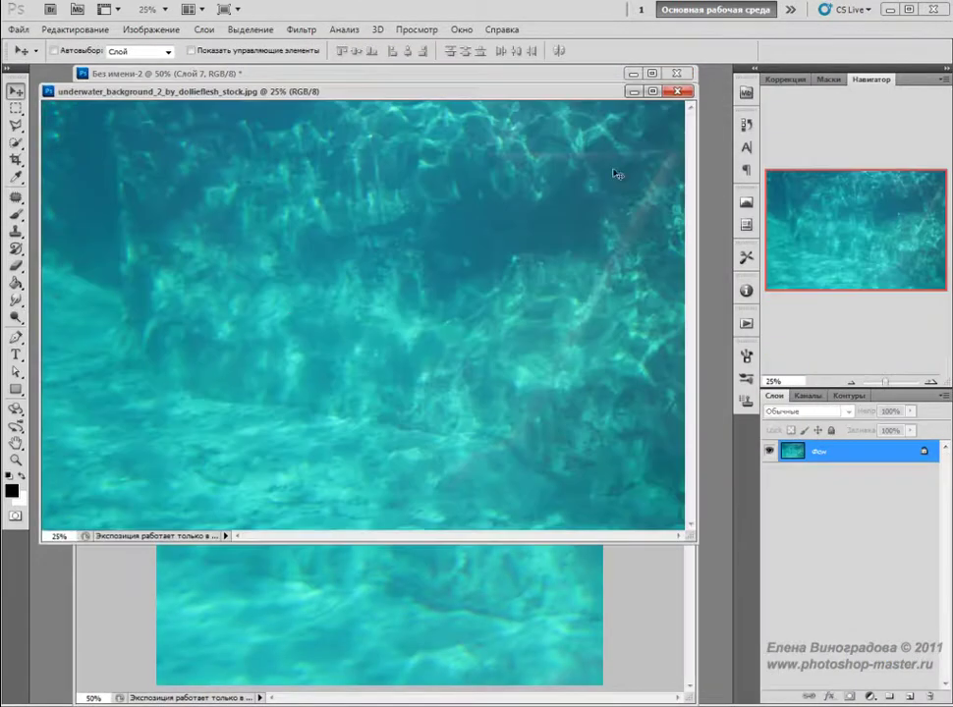
Rotate the water layer 90° clockwise and scale it to cover the canvas
key("ctrl+t")
key("ctrl+minus")
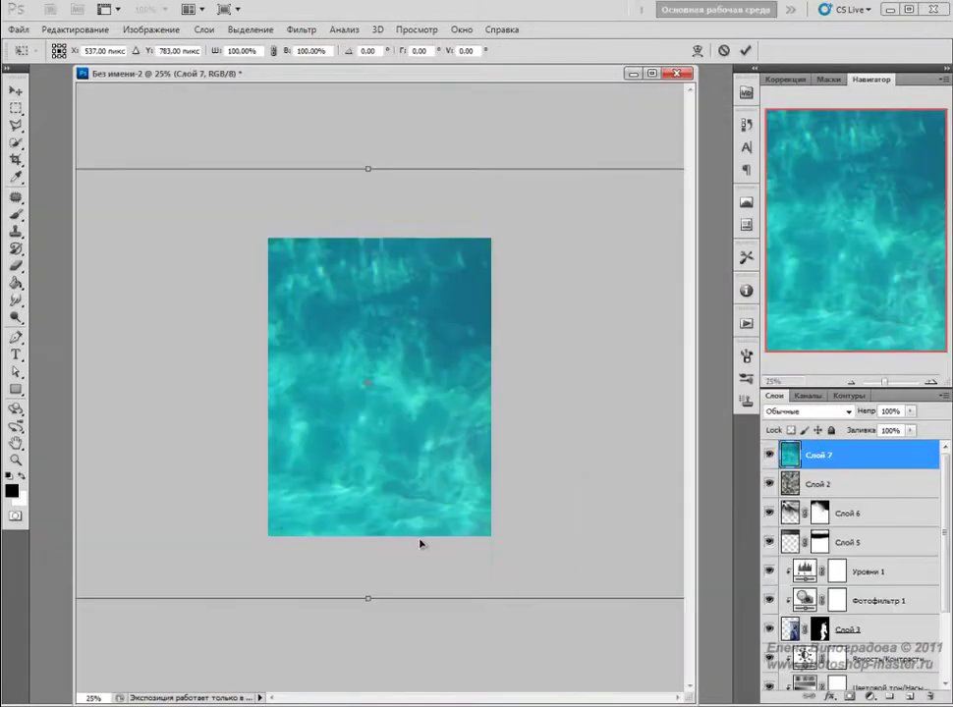
left_click_drag(420, 543, 447, 514)
left_click_drag(152, 584, 349, 504)
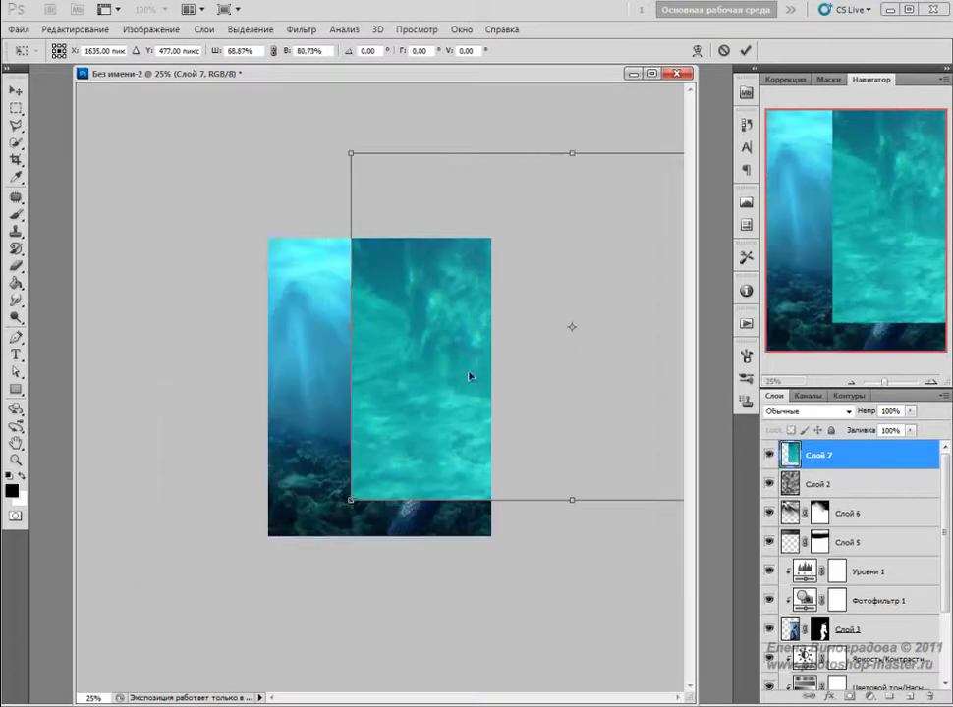
left_click_drag(472, 376, 346, 403)
right_click(347, 403)
left_click(458, 572)
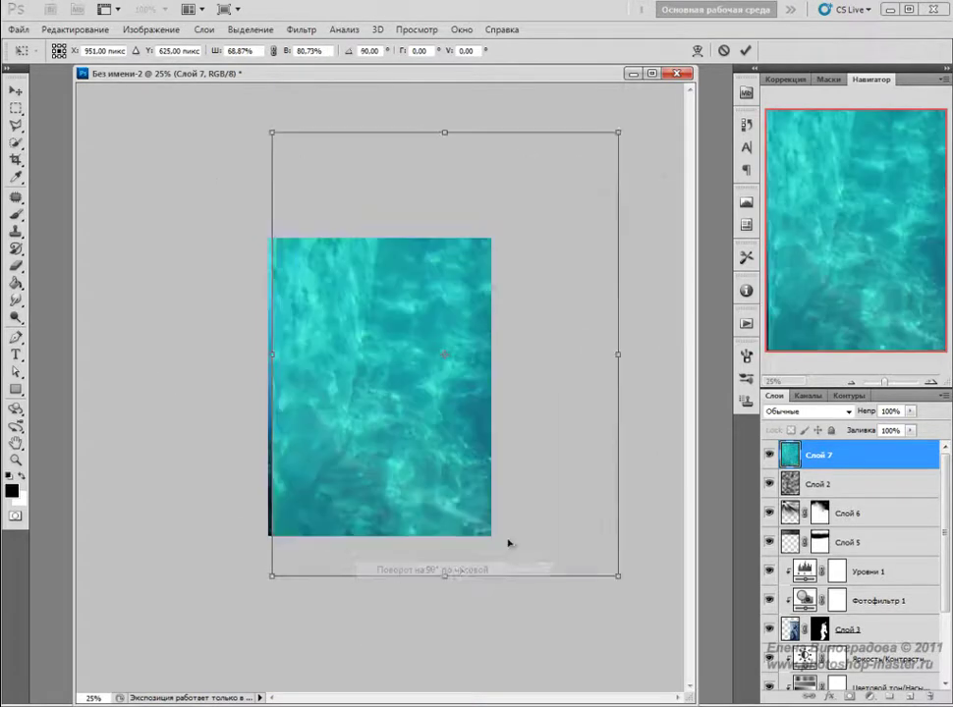
left_click_drag(491, 542, 491, 553)
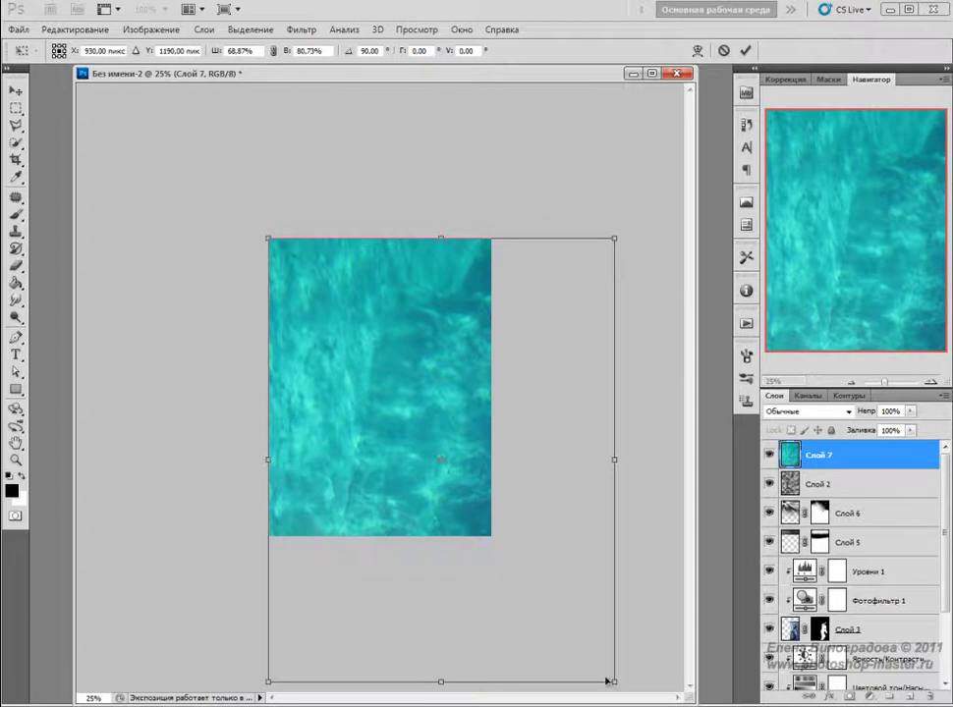
mouse_move(609, 680)
left_mouse_down()
mouse_move(489, 556)
mouse_move(494, 539)
left_mouse_up()
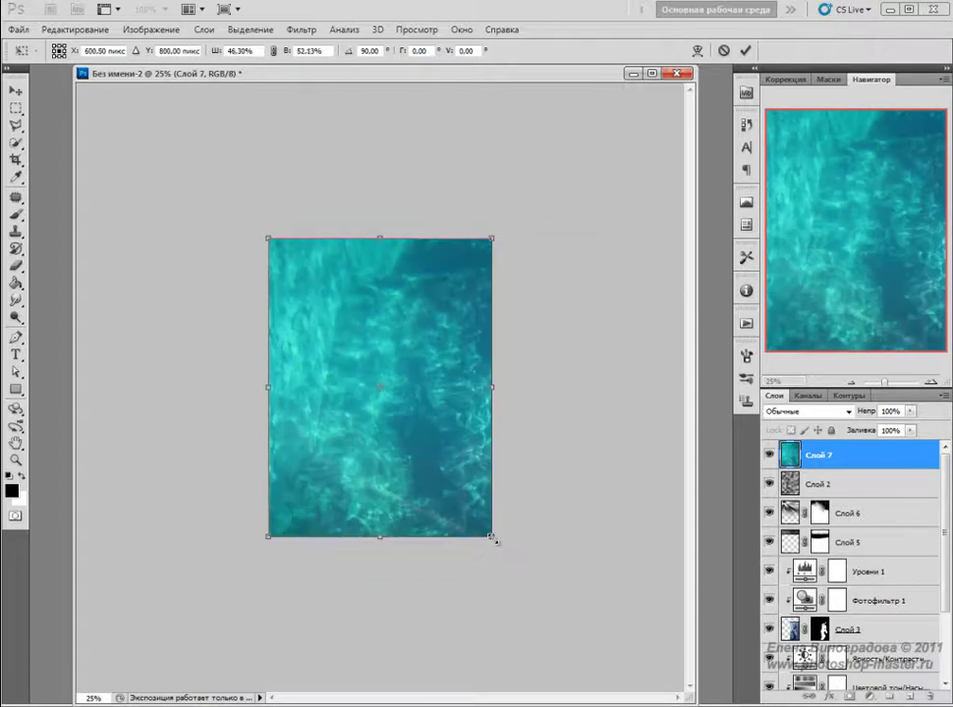
key("Return")
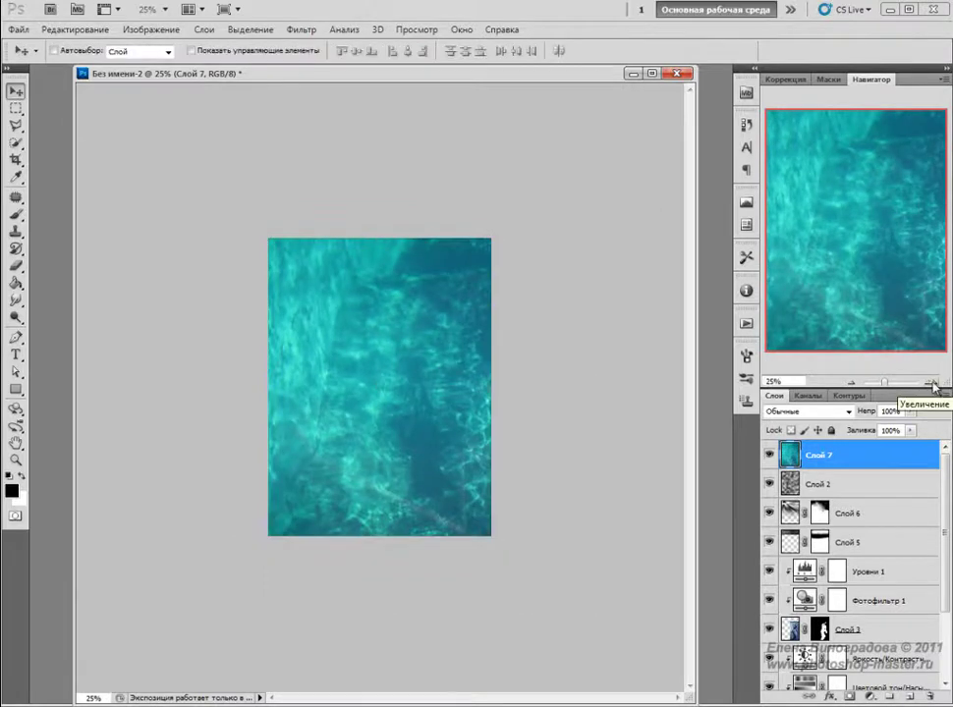
Blend the water layer Слой 7 in Overlay mode at 43% opacity
left_click(934, 386)
left_click(848, 411)
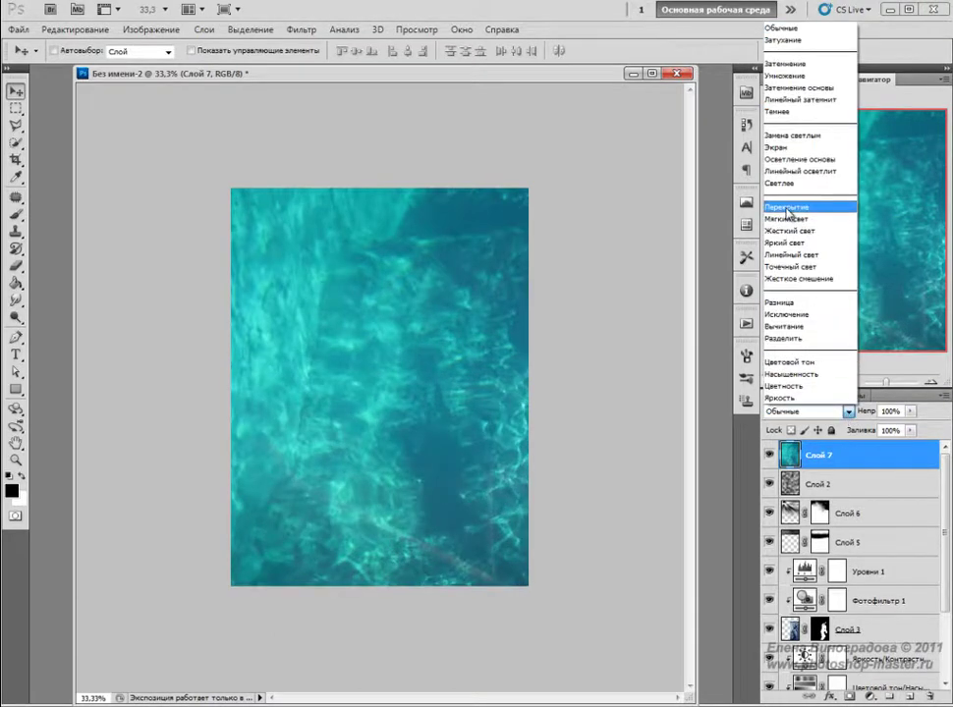
left_click(788, 208)
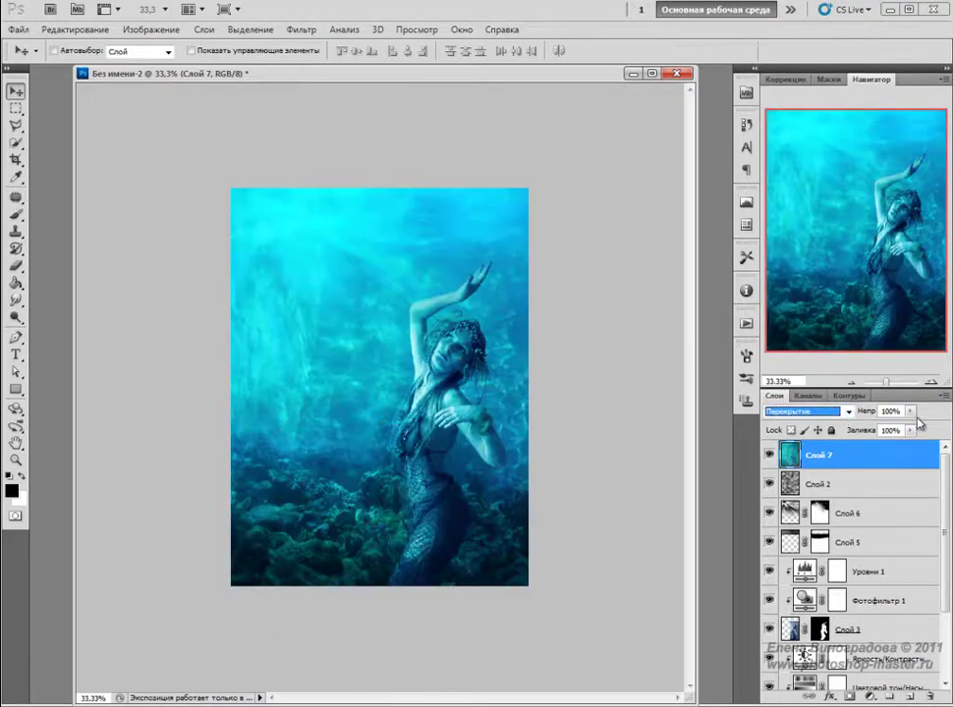
left_click_drag(911, 417, 869, 434)
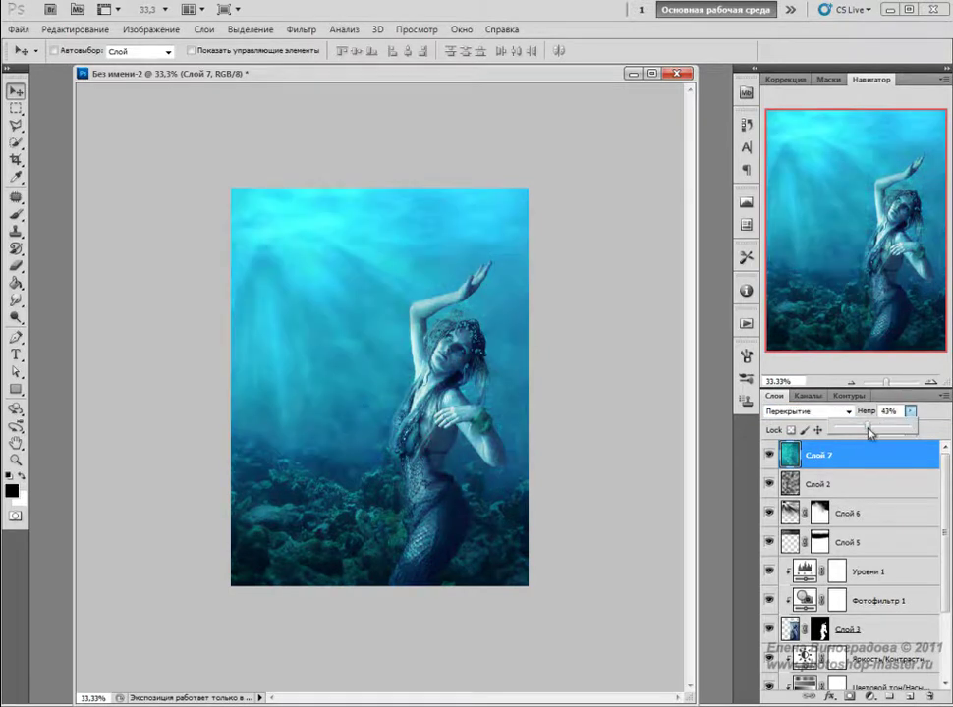
left_click(929, 382)
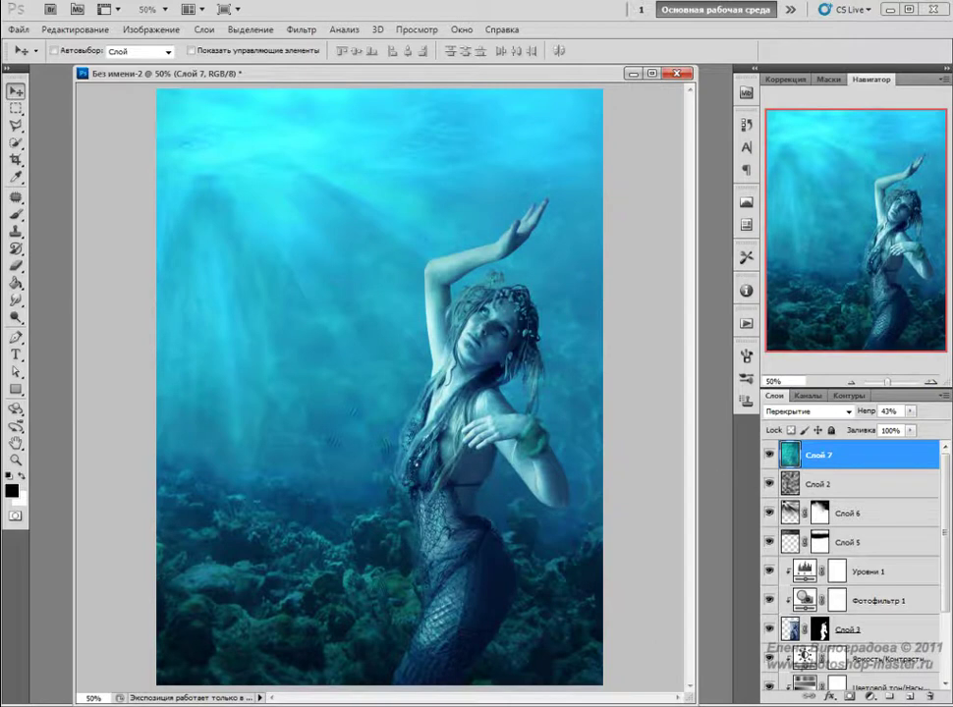
left_click(870, 696)
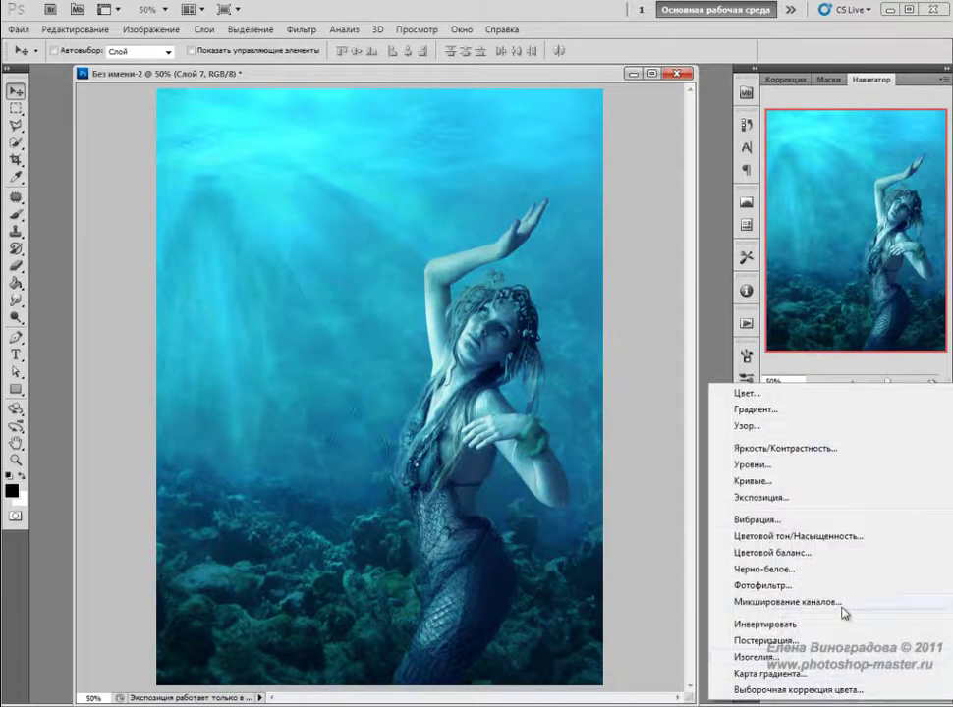
Add a Gradient Map adjustment layer and set its left stop to dark navy
left_click(775, 674)
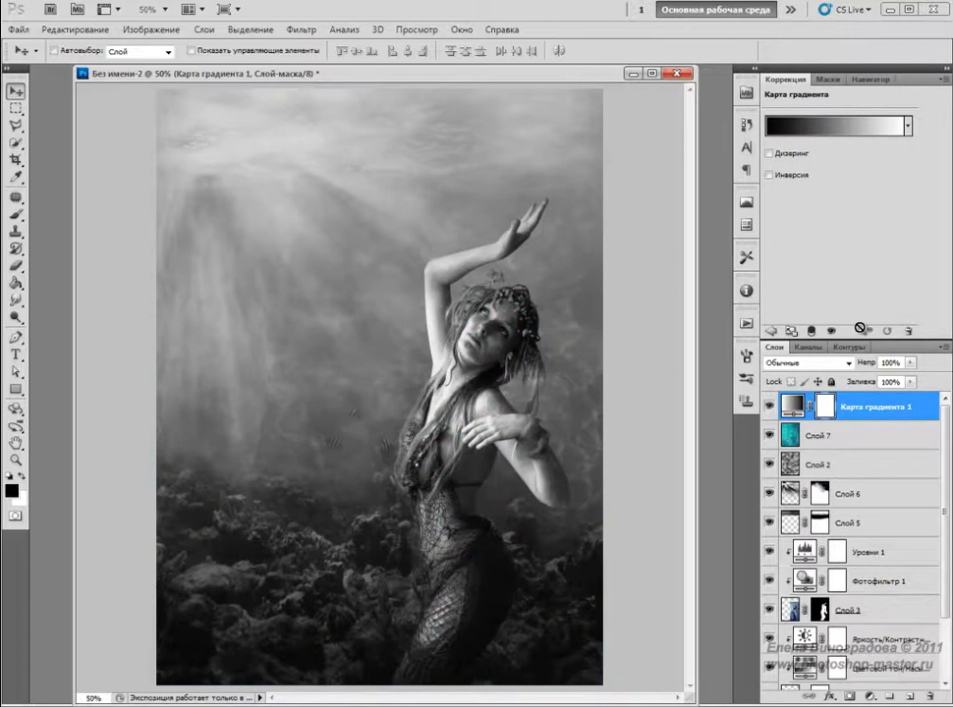
left_click(837, 124)
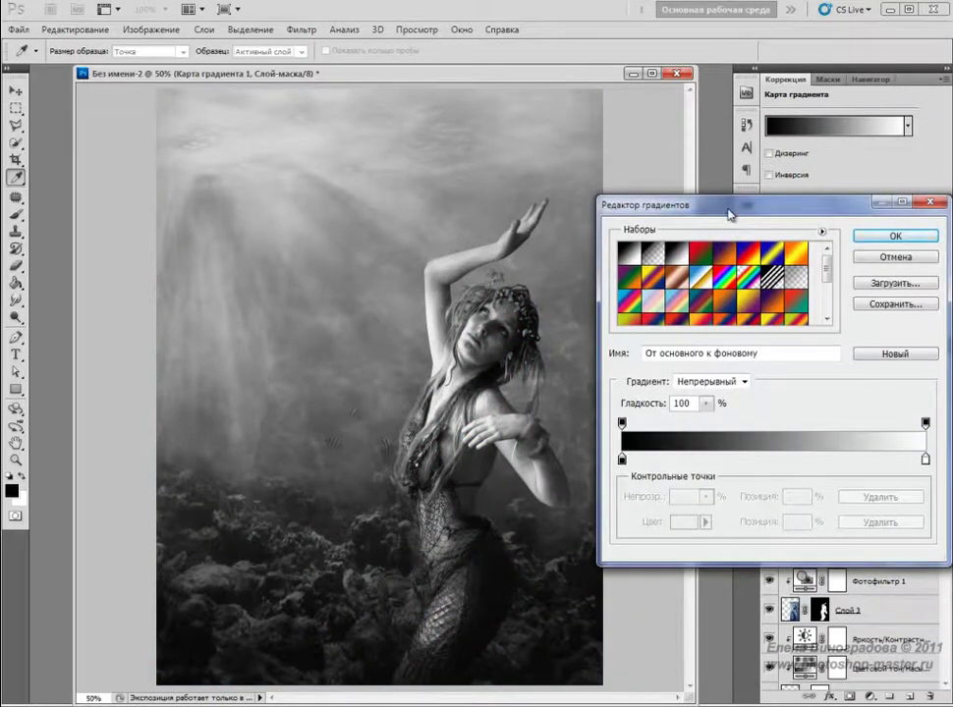
left_click_drag(728, 215, 676, 198)
double_click(569, 442)
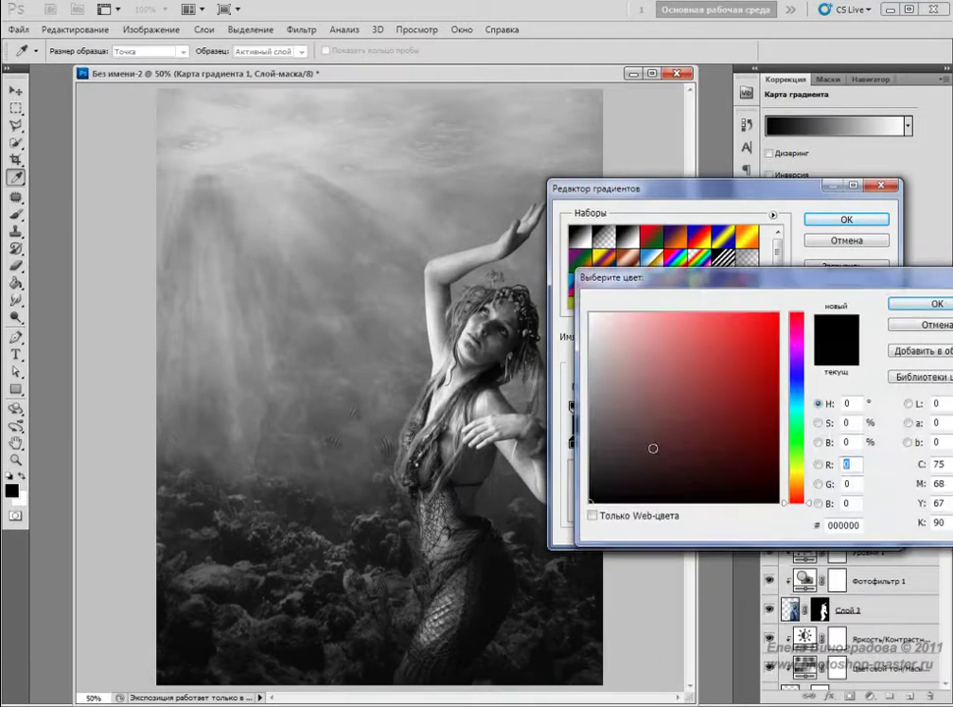
left_click_drag(798, 411, 797, 374)
left_click(738, 452)
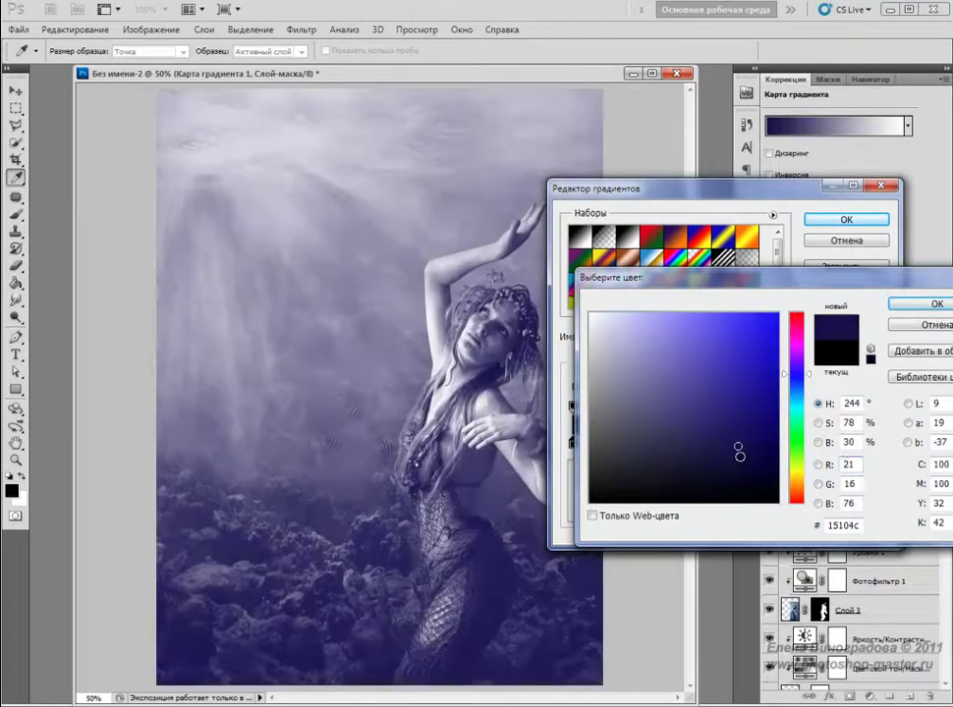
left_click(739, 455)
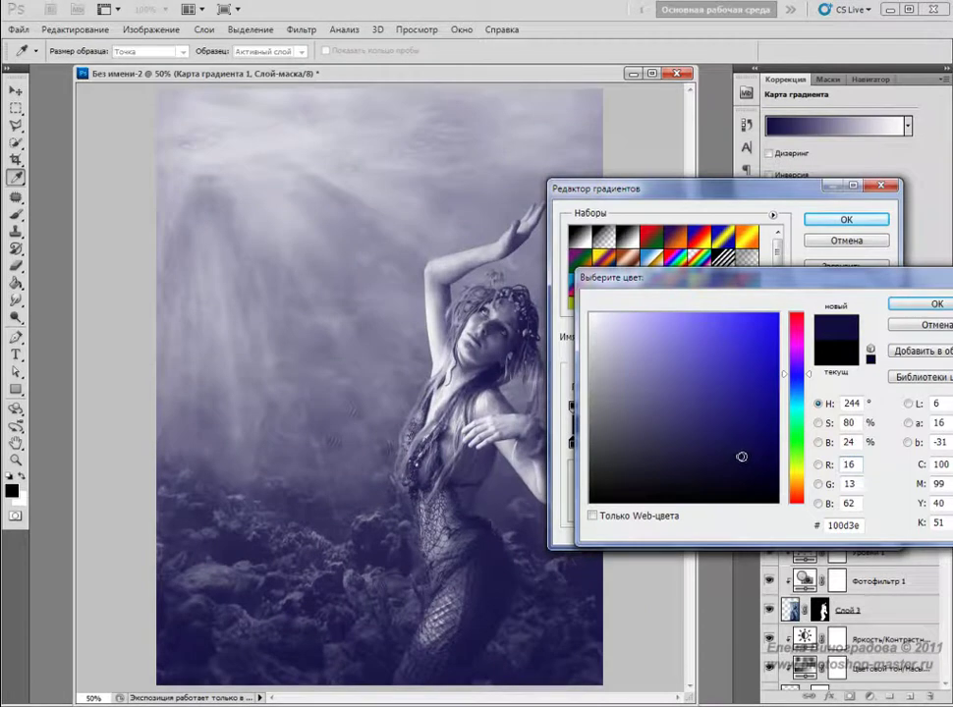
left_click(913, 304)
Set the gradient map's right stop to a saturated cyan-blue
left_click(876, 444)
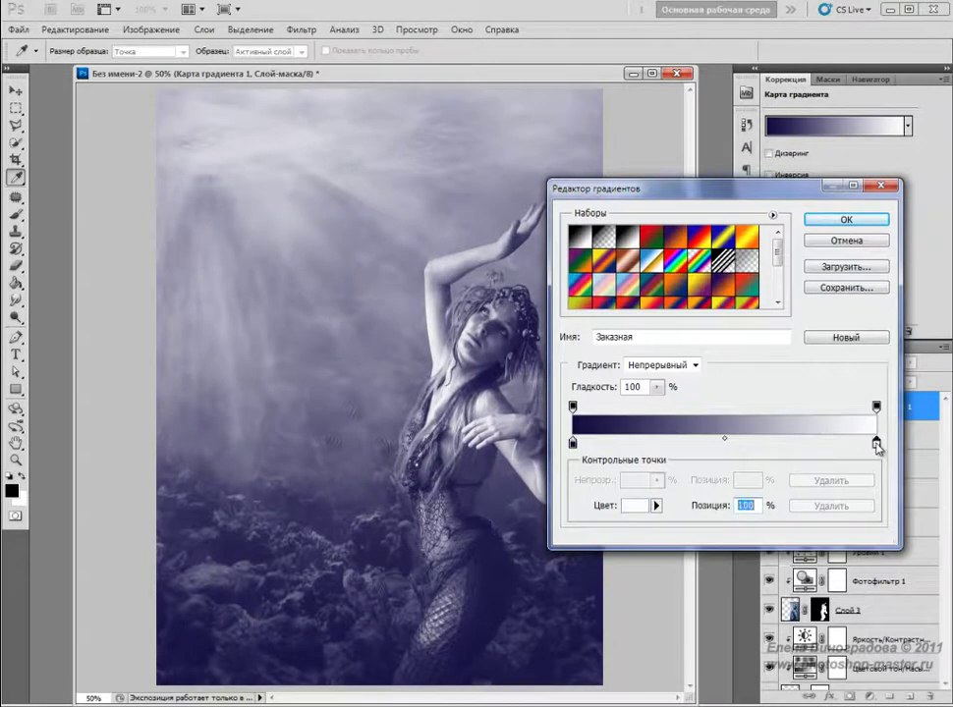
double_click(876, 444)
left_click(795, 403)
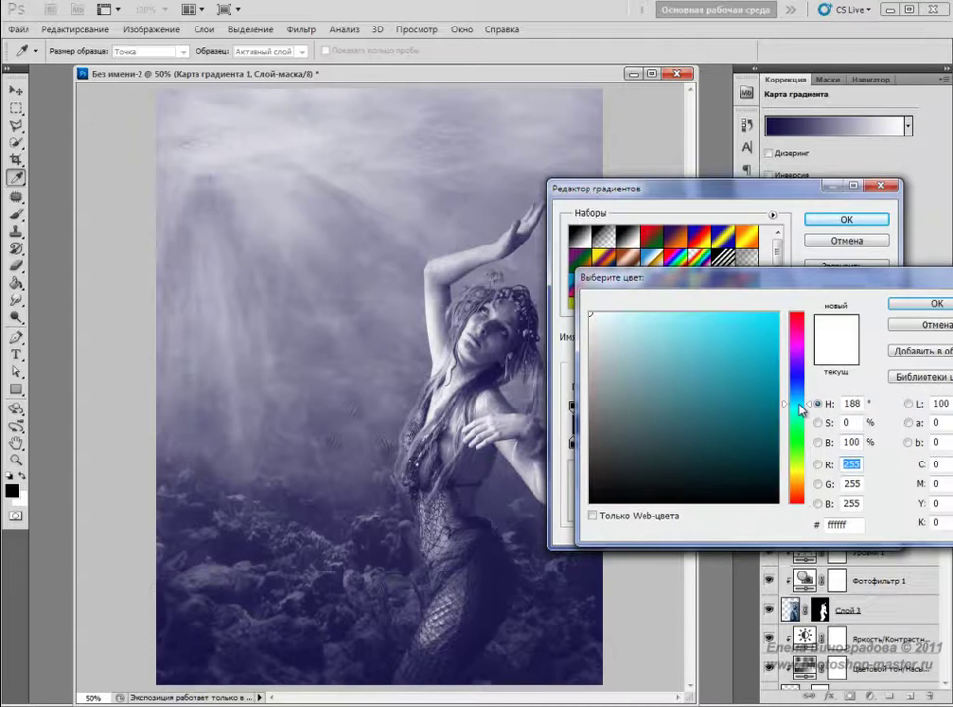
left_click(735, 334)
left_click_drag(738, 333, 746, 330)
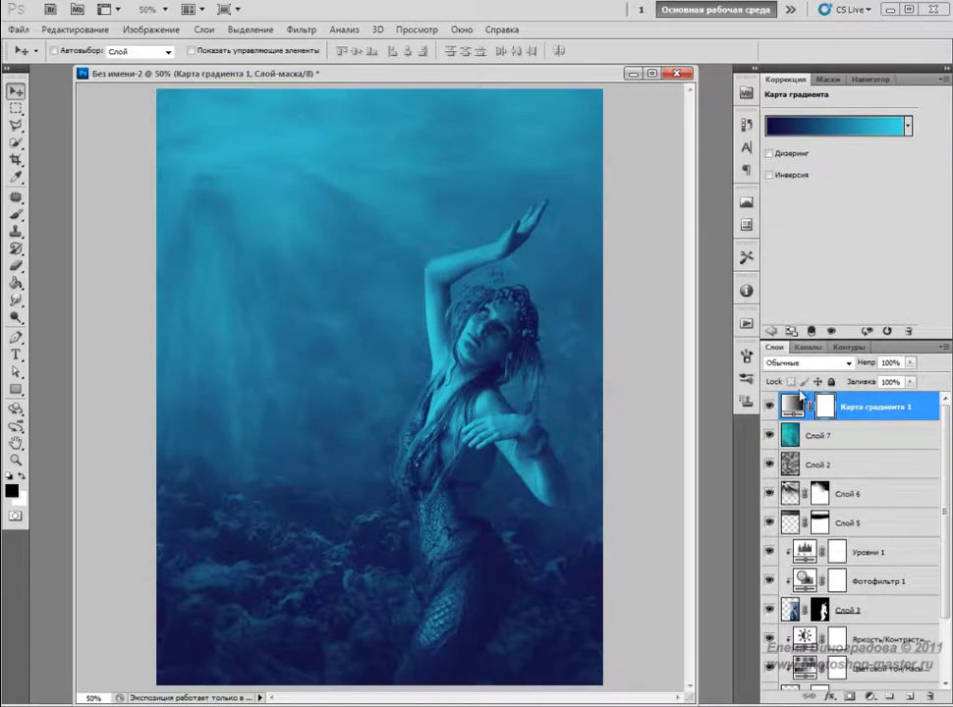
Blend the gradient map in Soft Light at about 28% opacity
left_click(800, 363)
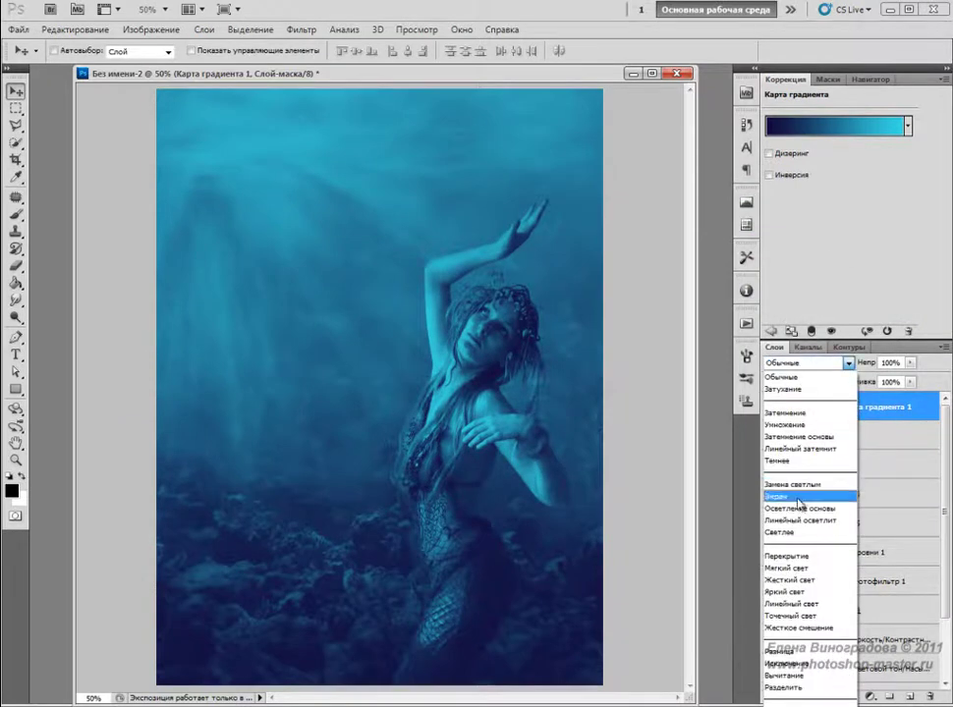
left_click(805, 568)
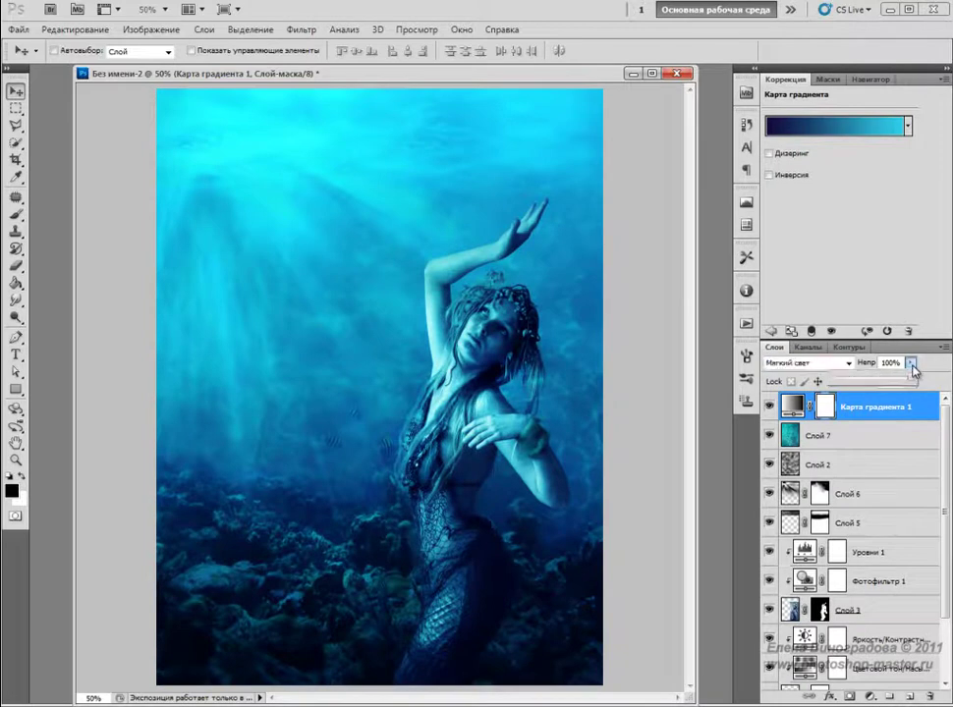
mouse_move(911, 363)
left_mouse_down()
mouse_move(858, 382)
mouse_move(866, 382)
left_mouse_up()
left_click(779, 429)
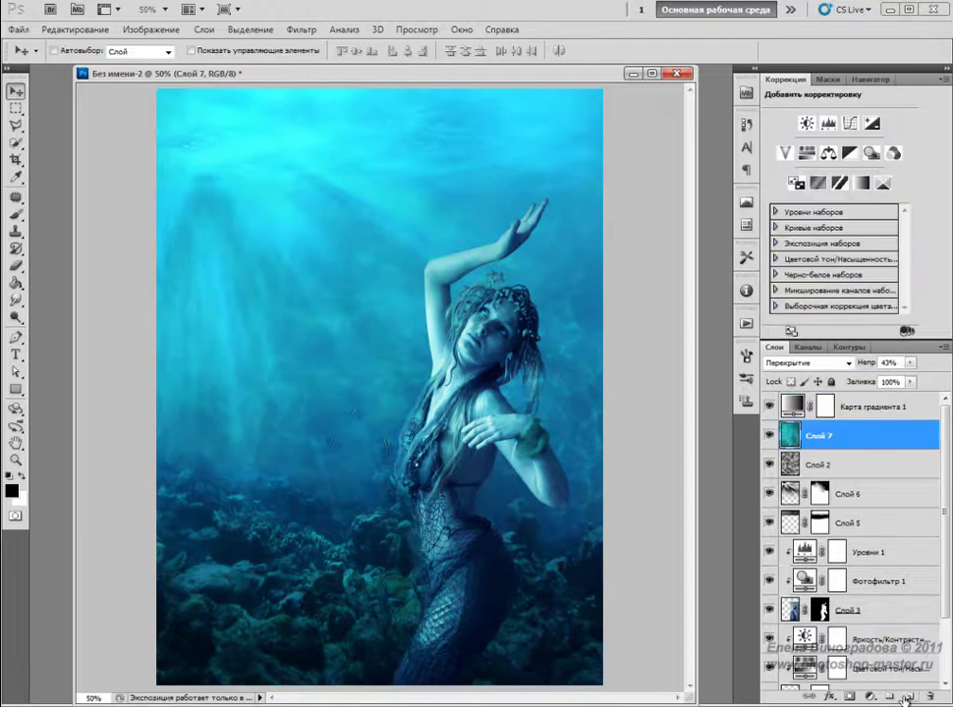
Add a Brightness/Contrast adjustment above Слой 7 with Contrast -20
left_click(868, 695)
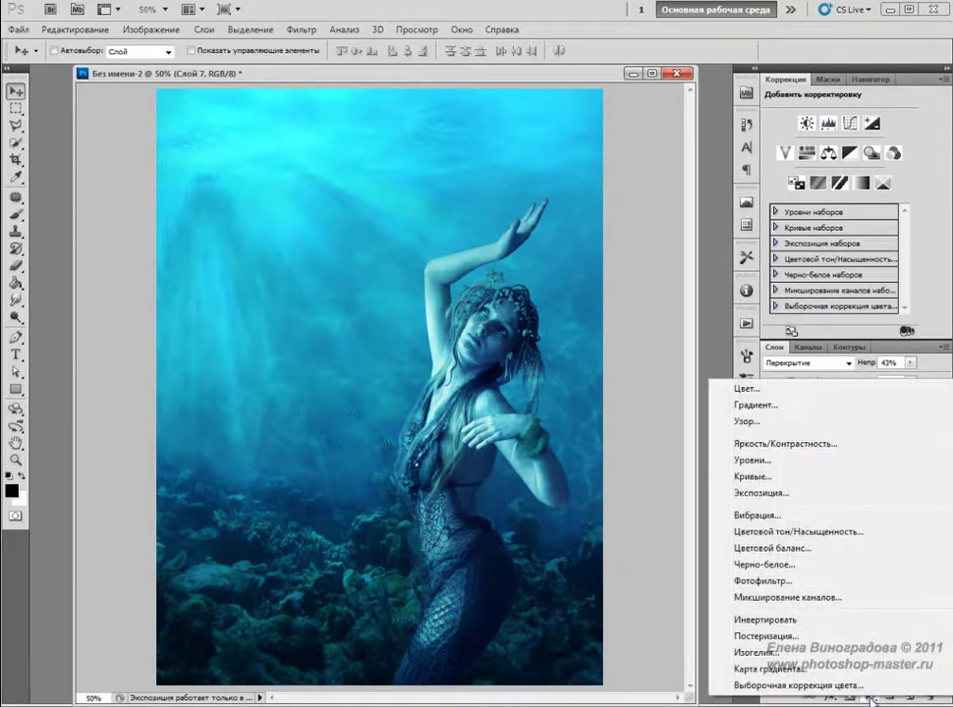
left_click(807, 447)
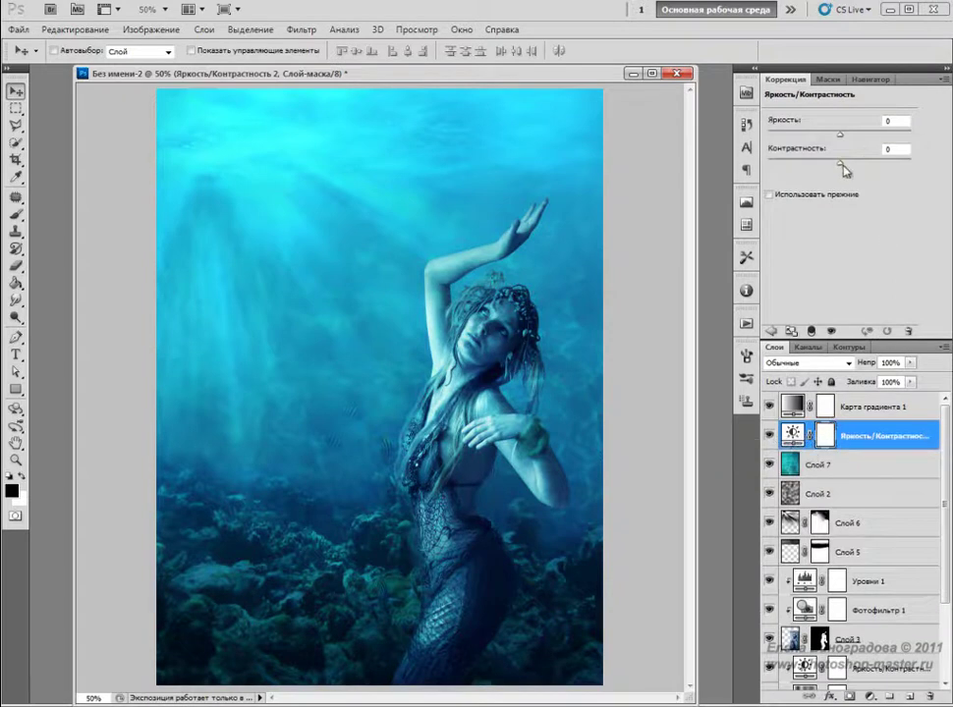
left_click_drag(839, 166, 824, 168)
left_click_drag(814, 164, 812, 163)
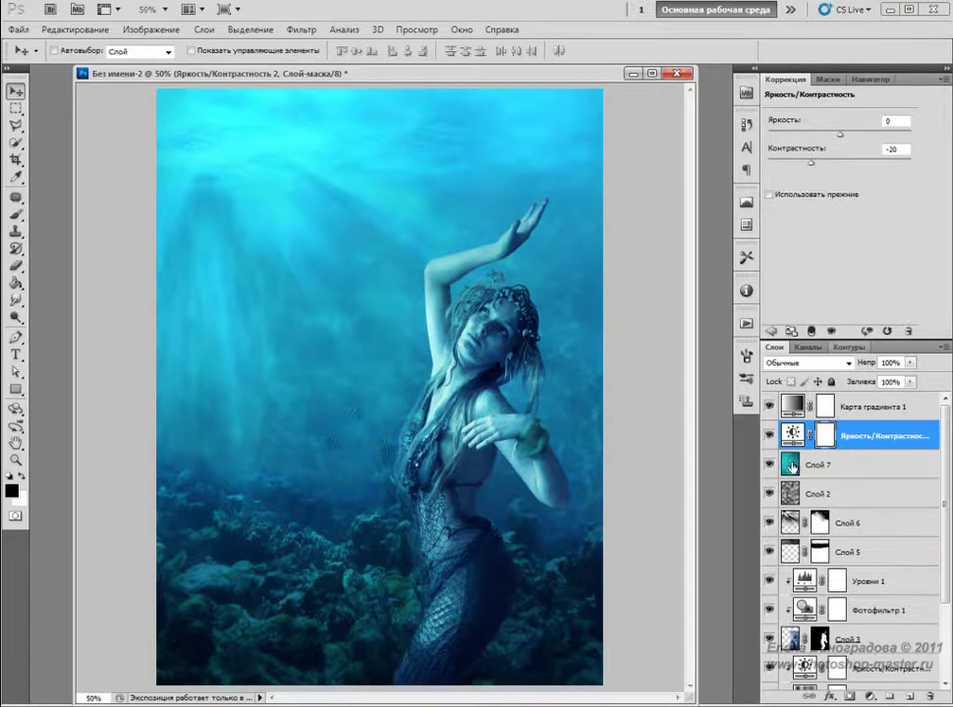
Add a Hue/Saturation adjustment that slightly lowers the saturation
left_click(871, 697)
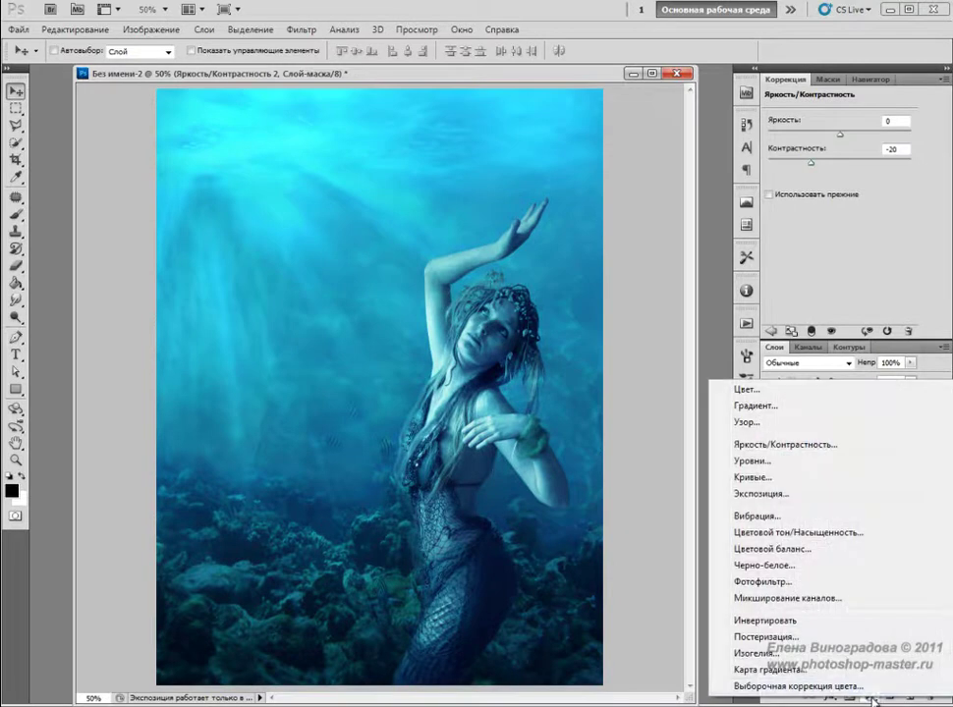
left_click(836, 532)
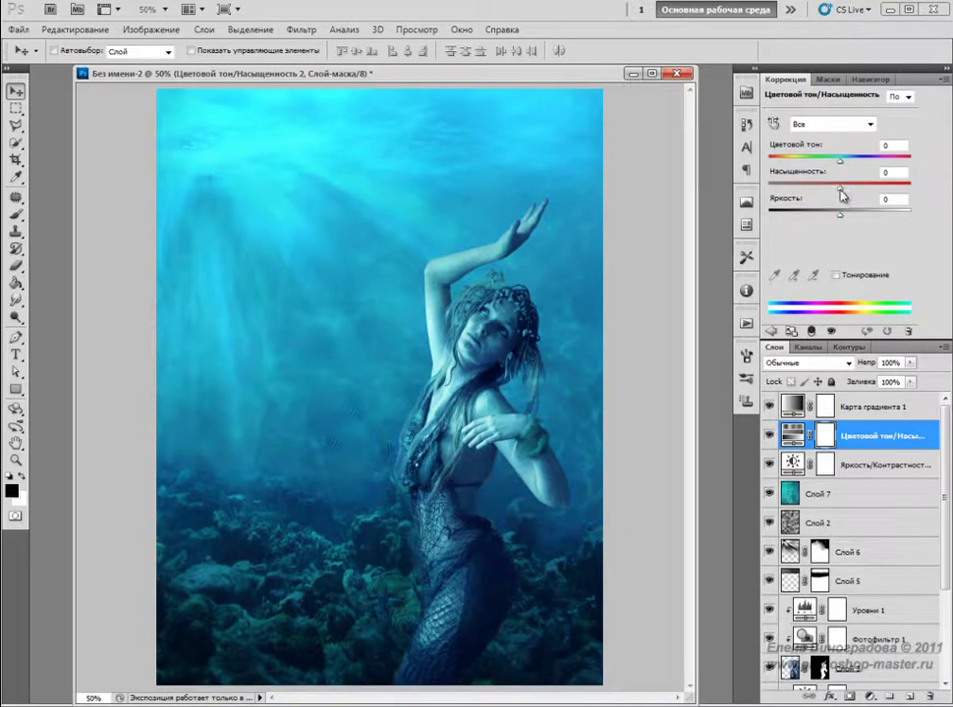
left_click_drag(840, 194, 828, 191)
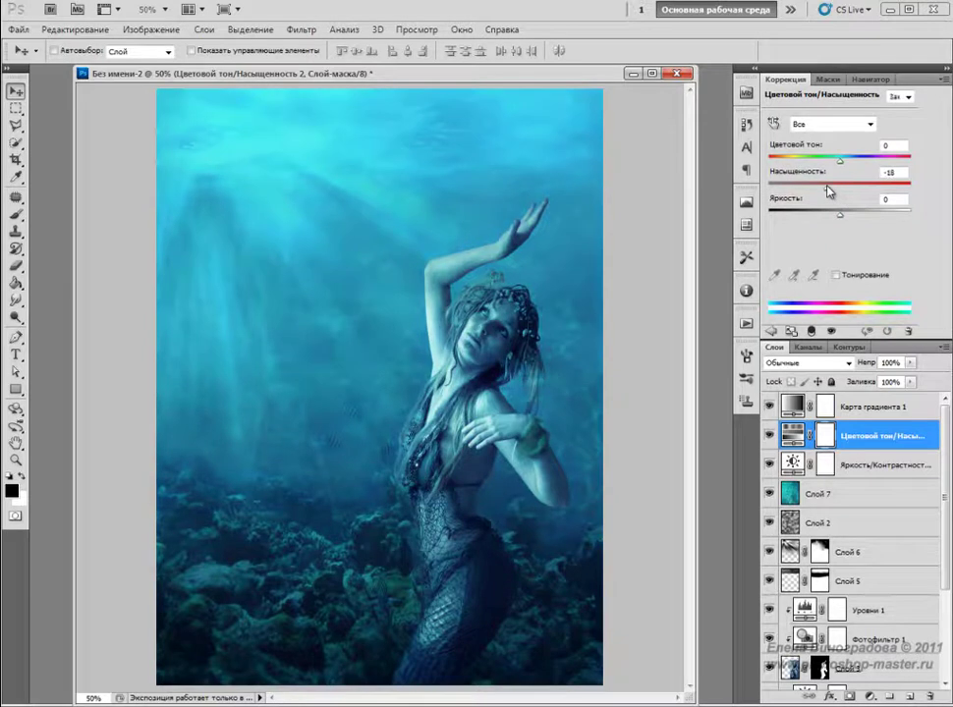
left_click_drag(831, 191, 833, 190)
left_click(771, 332)
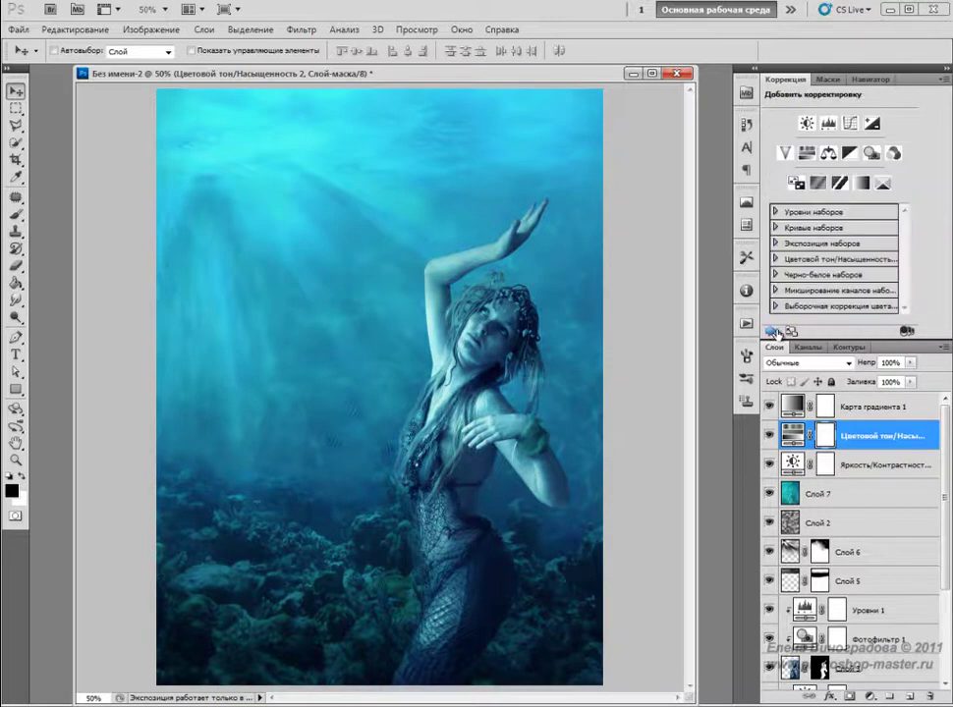
left_click(791, 409)
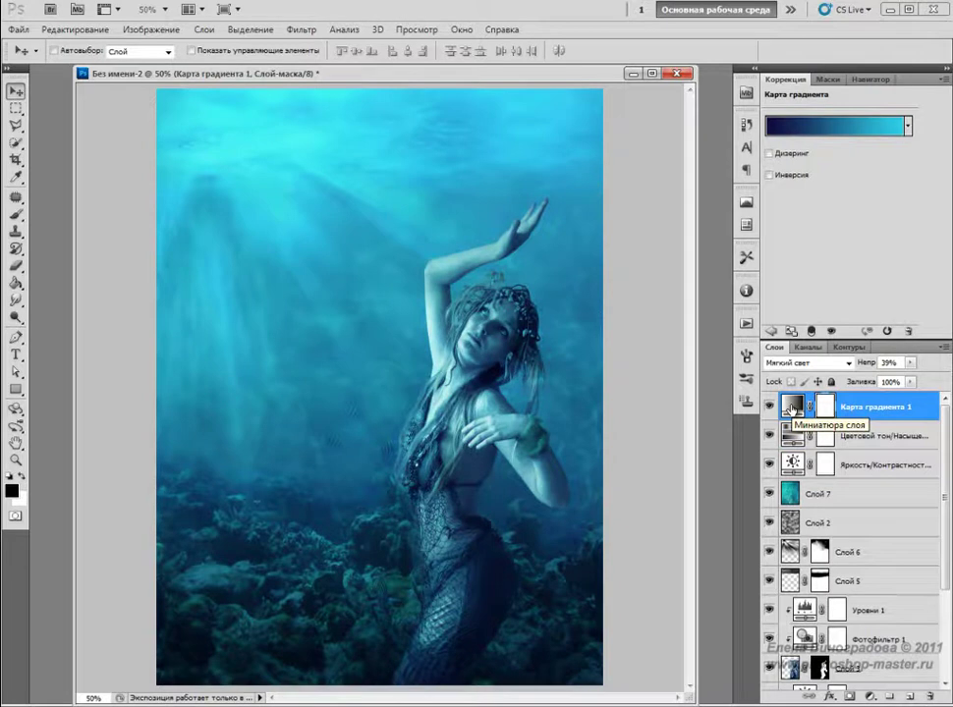
Create a new top layer and set the foreground colour to light cyan
left_click(913, 692)
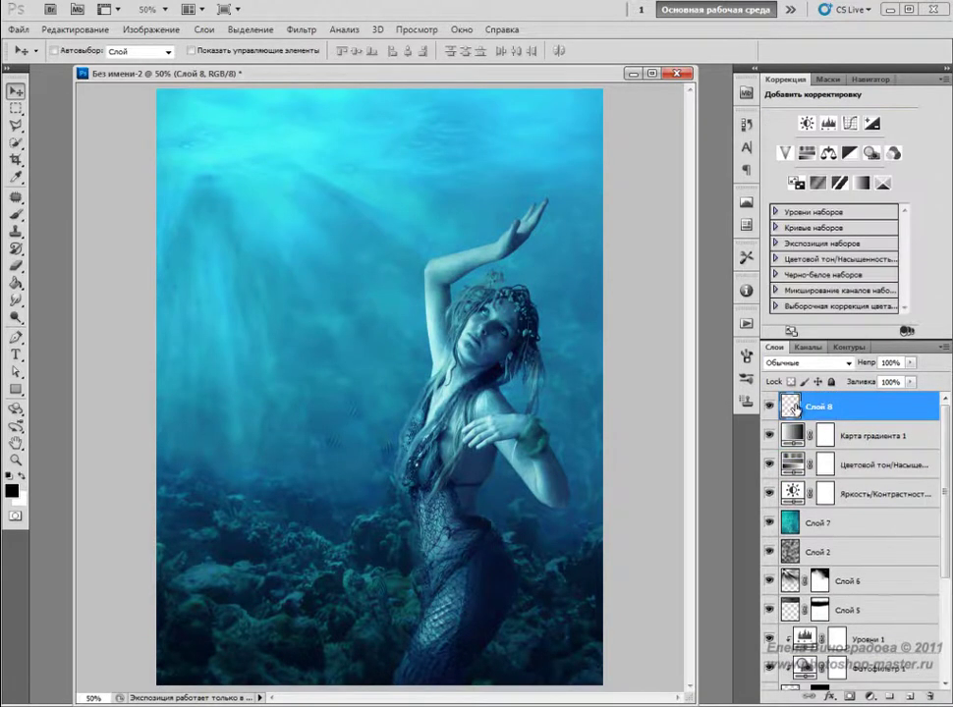
left_click(11, 489)
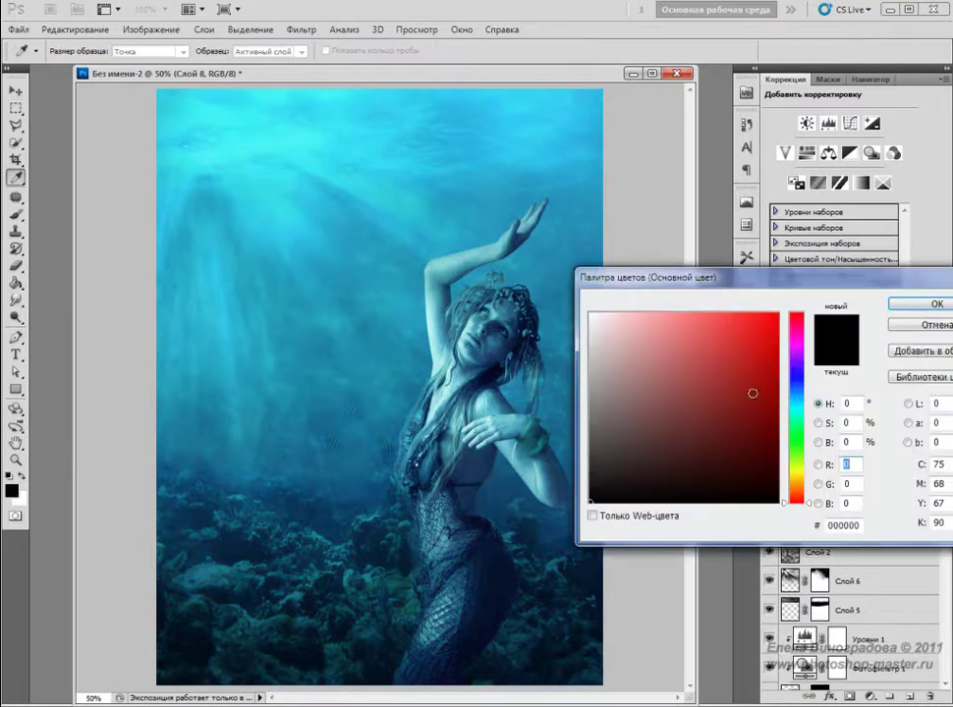
left_click_drag(799, 413, 807, 407)
left_click(728, 319)
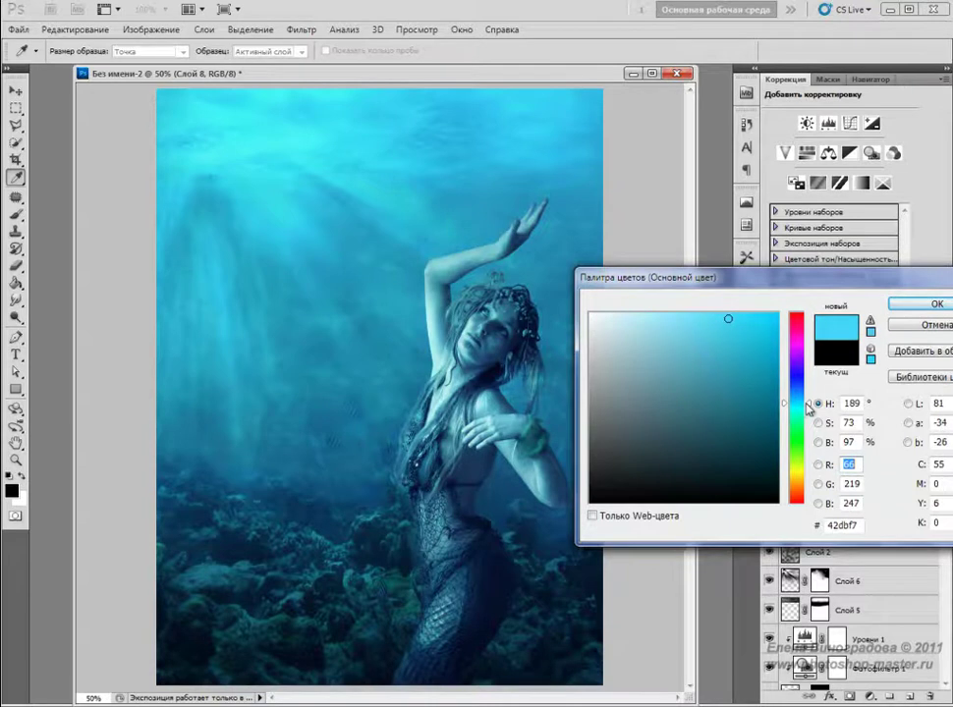
left_click(728, 317)
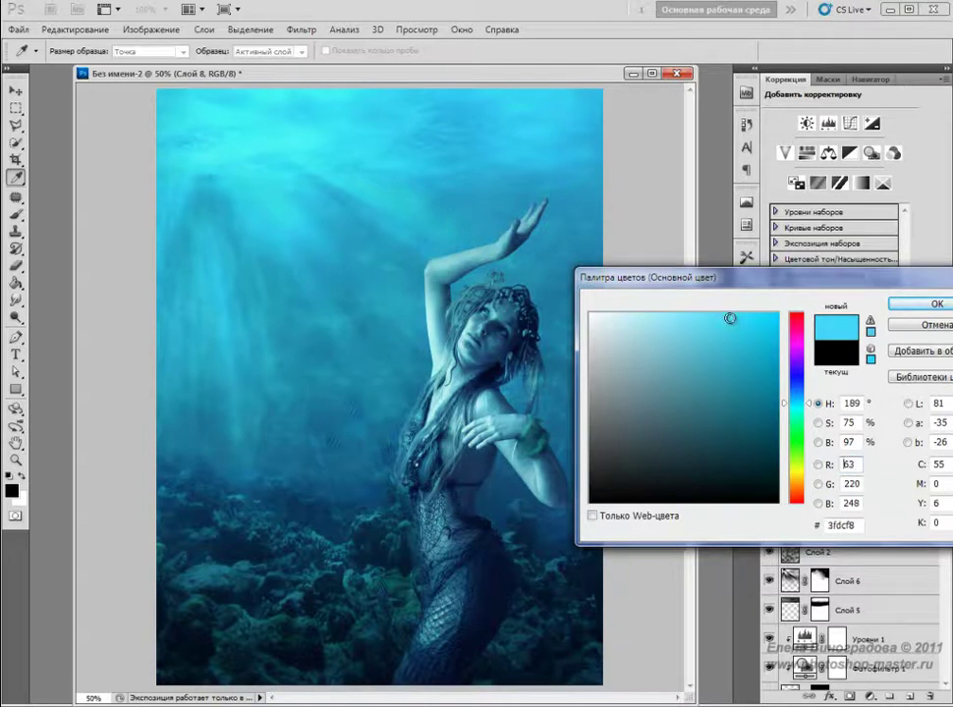
left_click(935, 304)
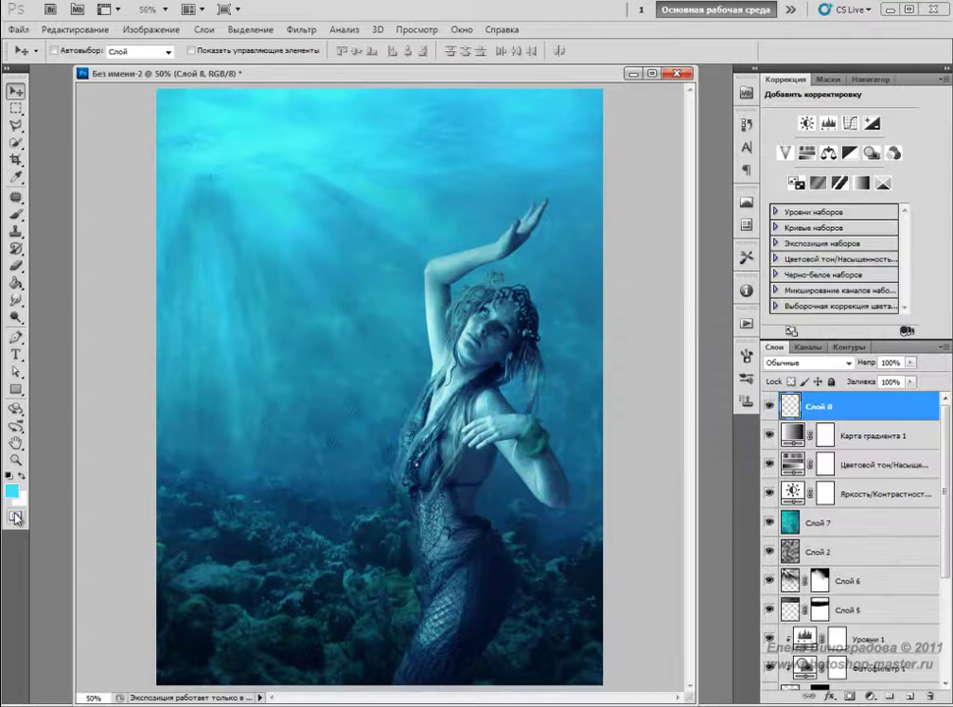
Draw a foreground-to-transparent cyan gradient upward from the image bottom
left_click(15, 284)
left_click_drag(15, 284, 67, 285)
left_click(66, 286)
left_click(108, 50)
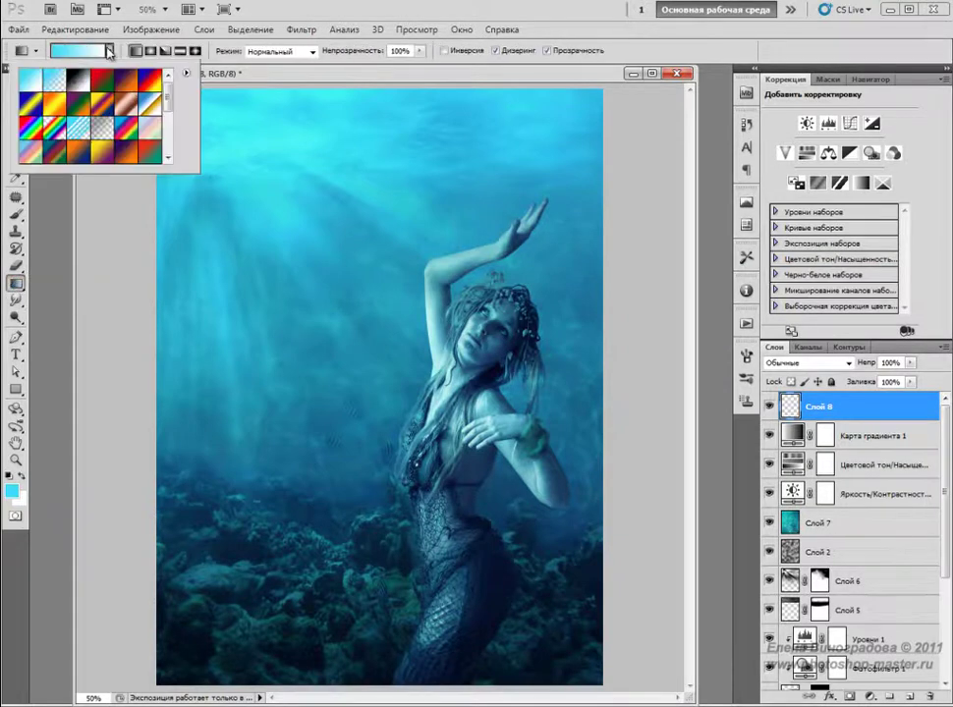
left_click(55, 79)
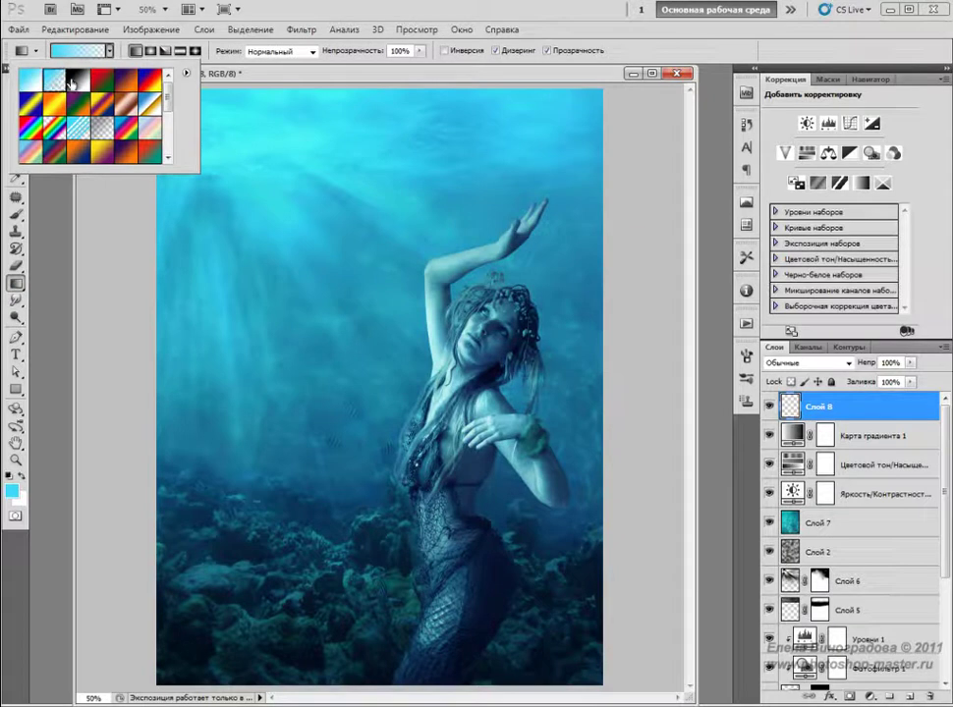
left_click(183, 60)
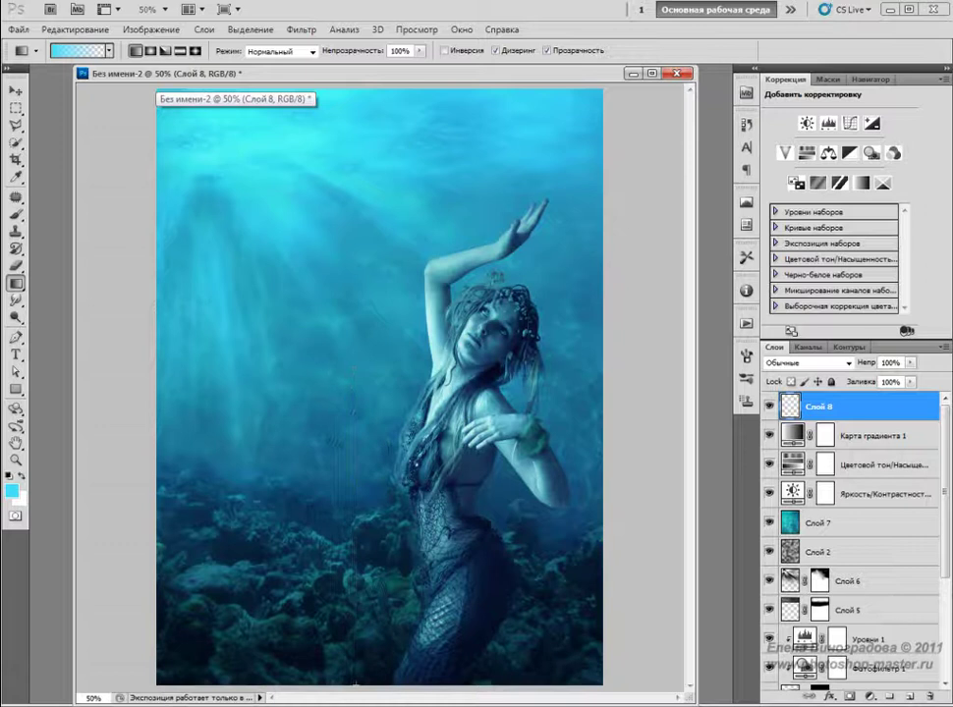
left_click_drag(356, 681, 354, 324)
left_click_drag(270, 516, 270, 89)
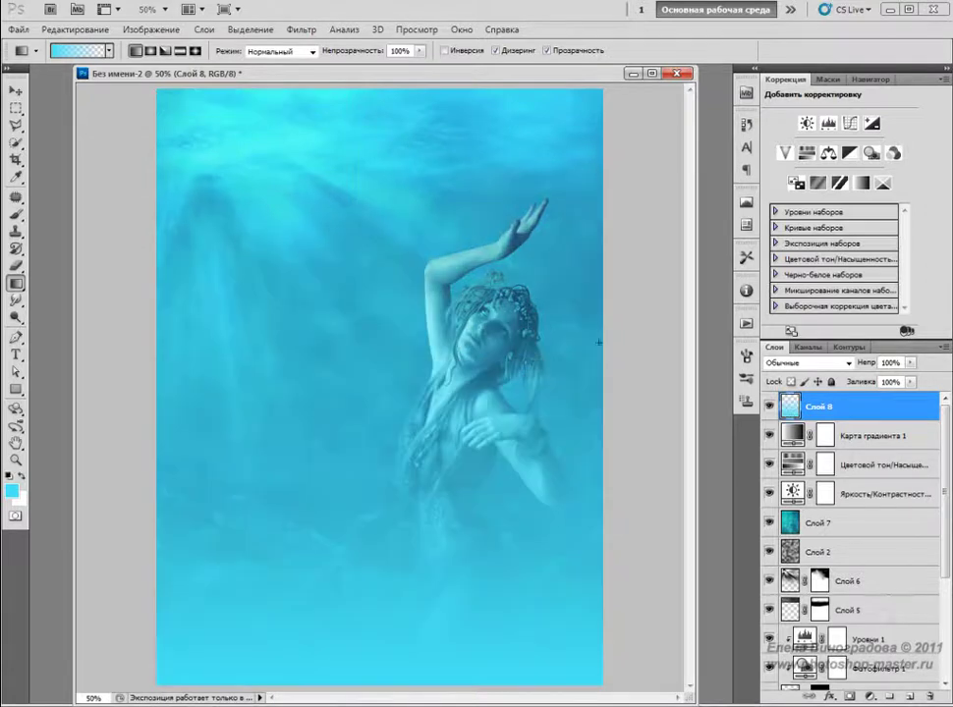
Set Слой 8 to Multiply blending at 51% opacity
left_click(816, 363)
left_click(816, 363)
left_click(800, 430)
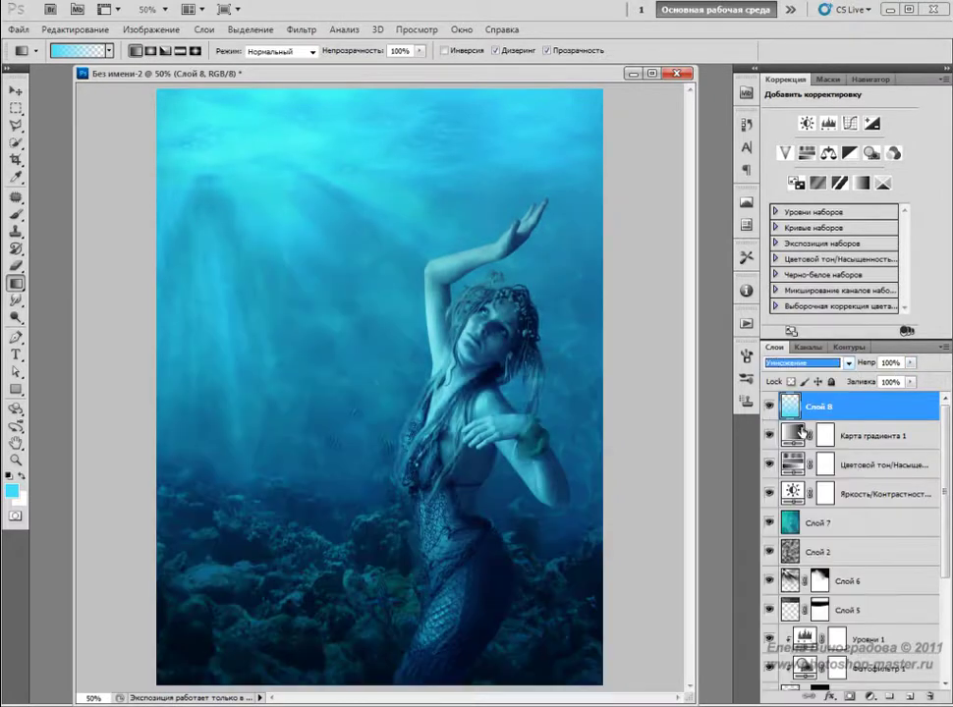
left_click(910, 363)
left_click_drag(912, 380, 870, 382)
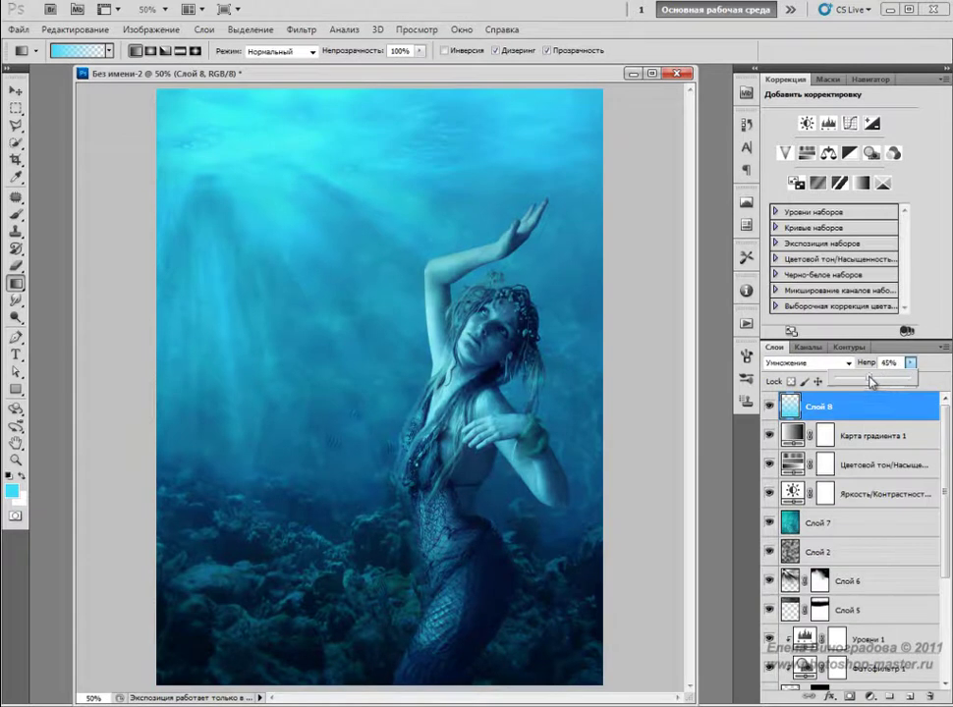
left_click_drag(870, 382, 875, 382)
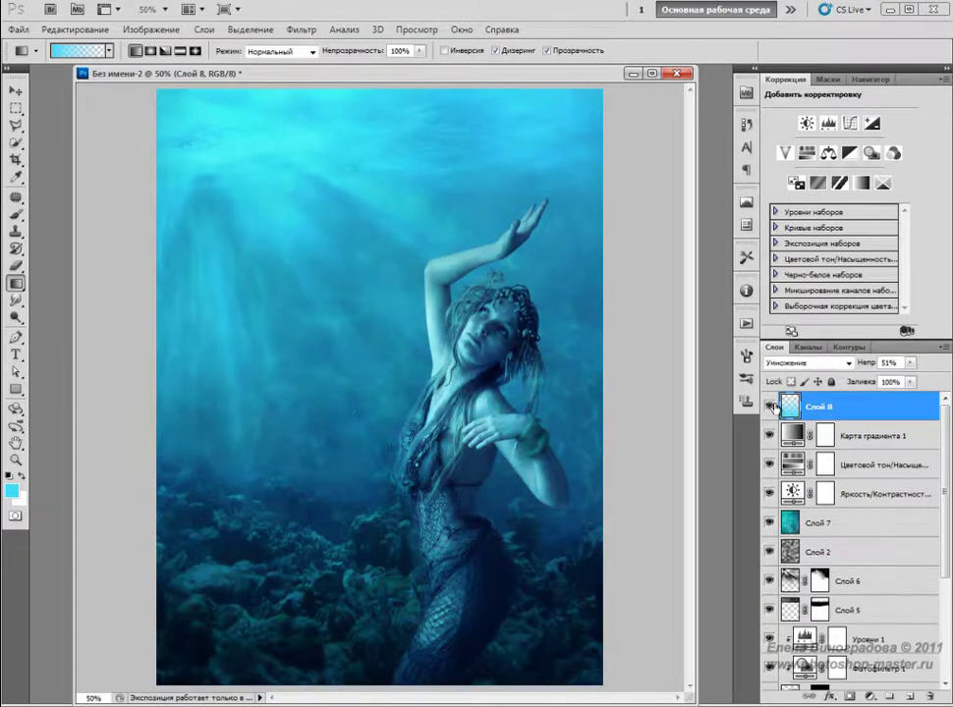
left_click(797, 436)
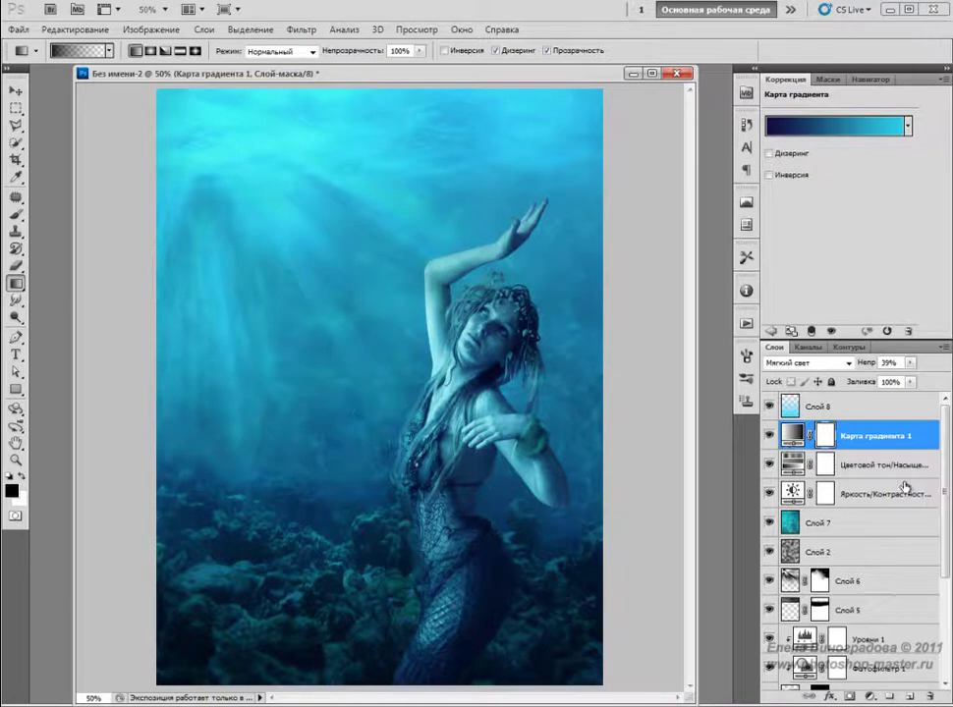
scroll(903, 488, "down", 3)
scroll(904, 491, "down", 2)
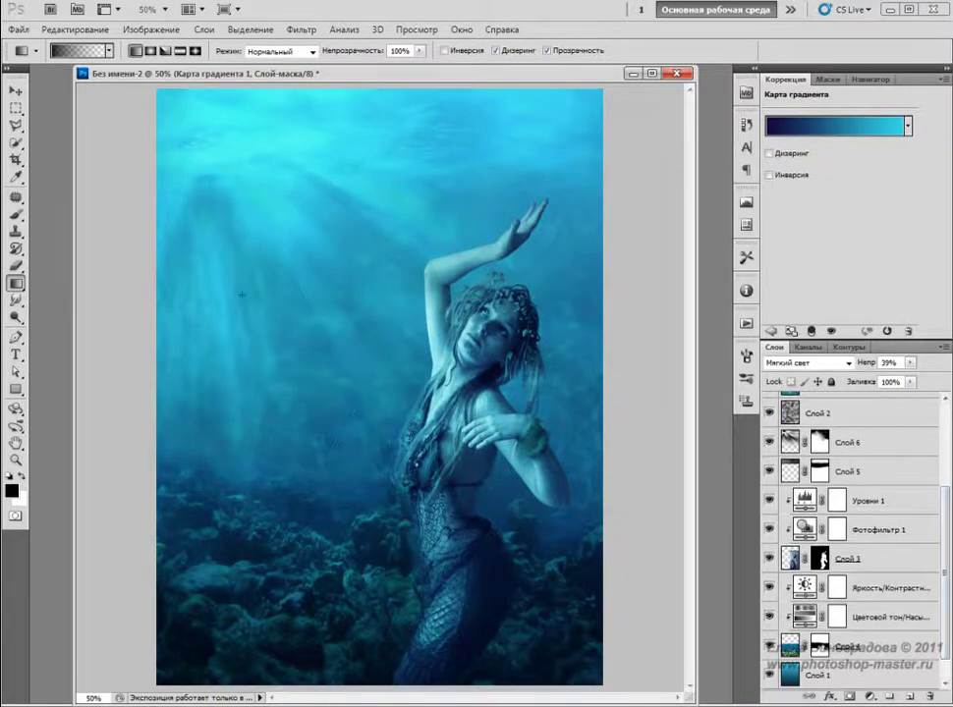
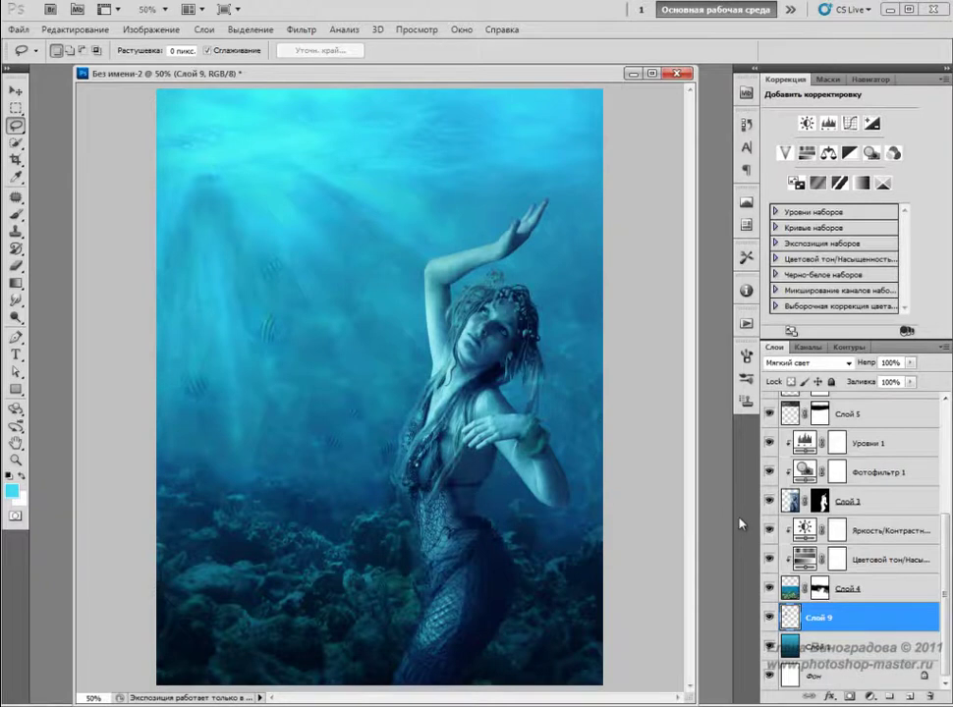
Set the Eraser to 59% opacity and save the composite
key("e")
left_click(293, 50)
left_click_drag(296, 65, 262, 65)
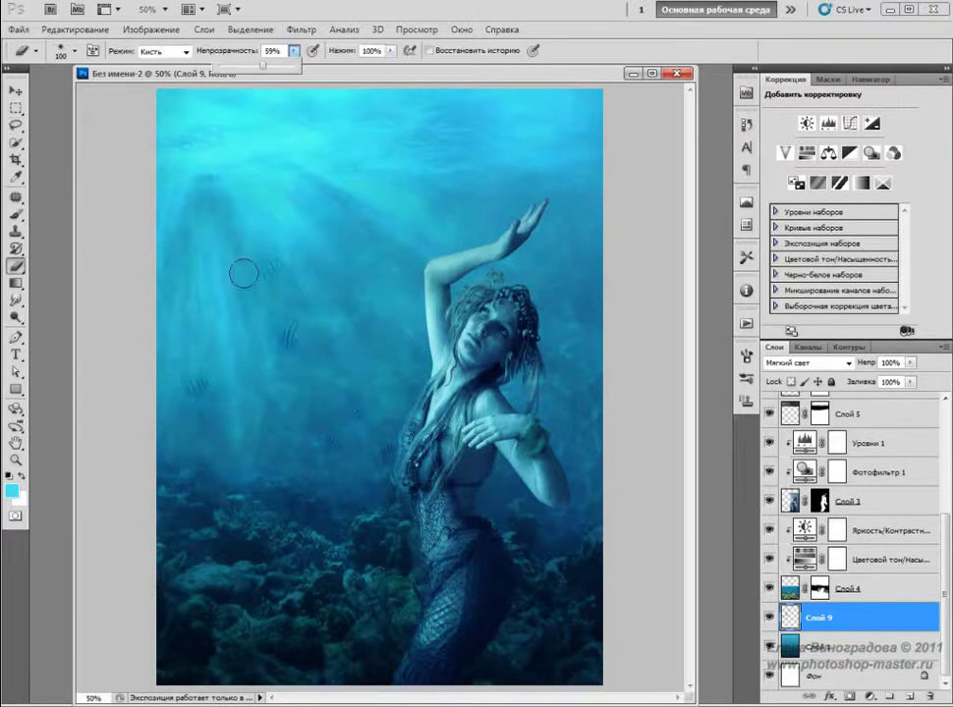
left_click(262, 322)
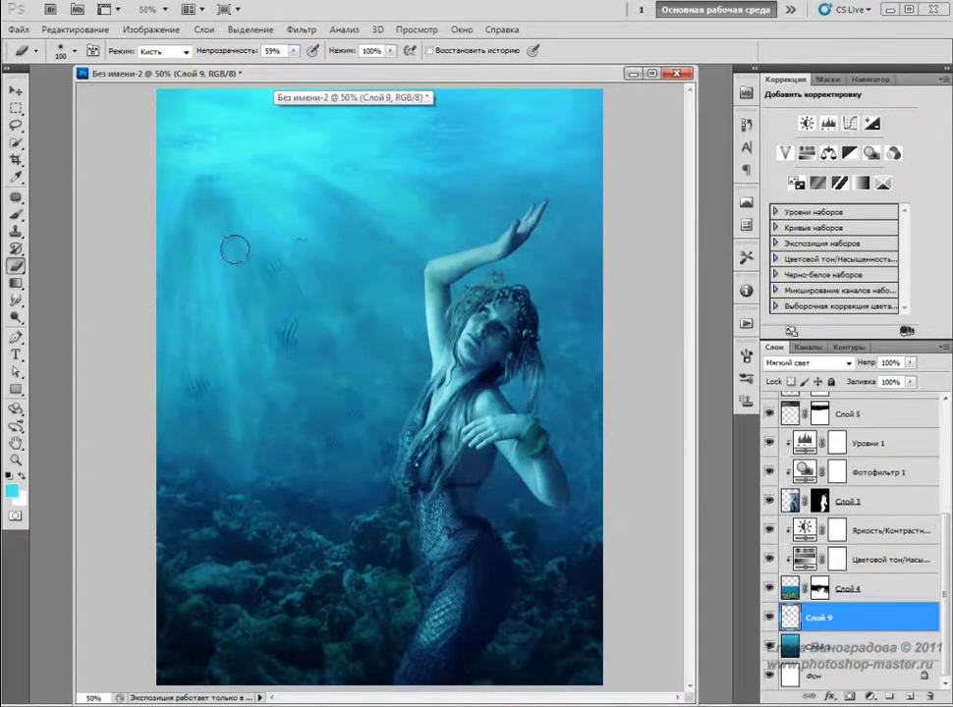
key("ctrl+s")
key("v")
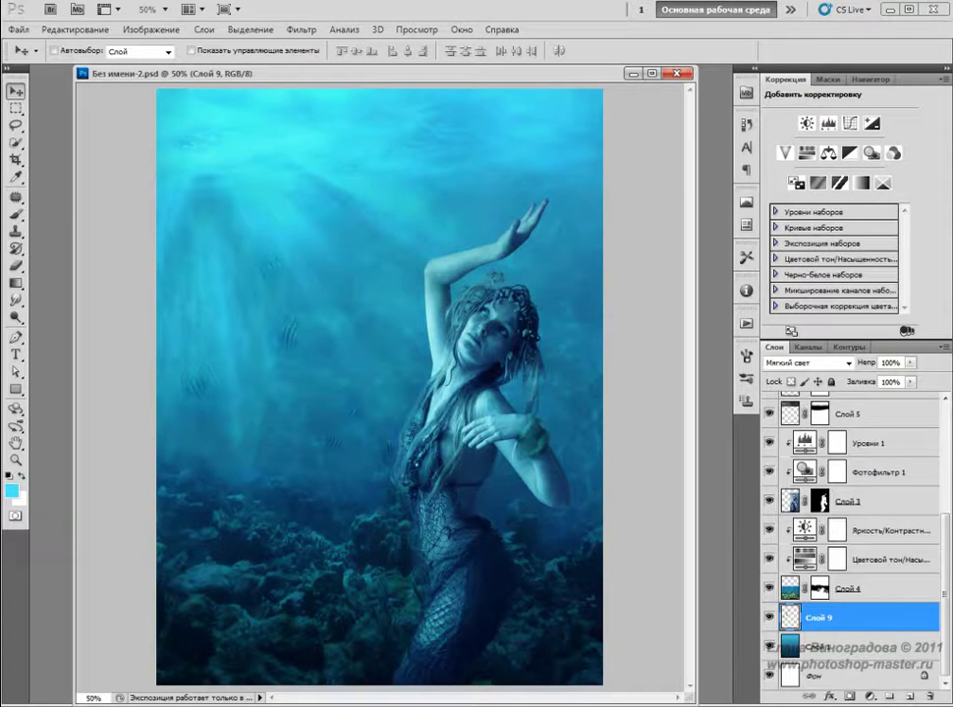
Select the Brush tool with the 497-pixel brush preset
left_click(16, 214)
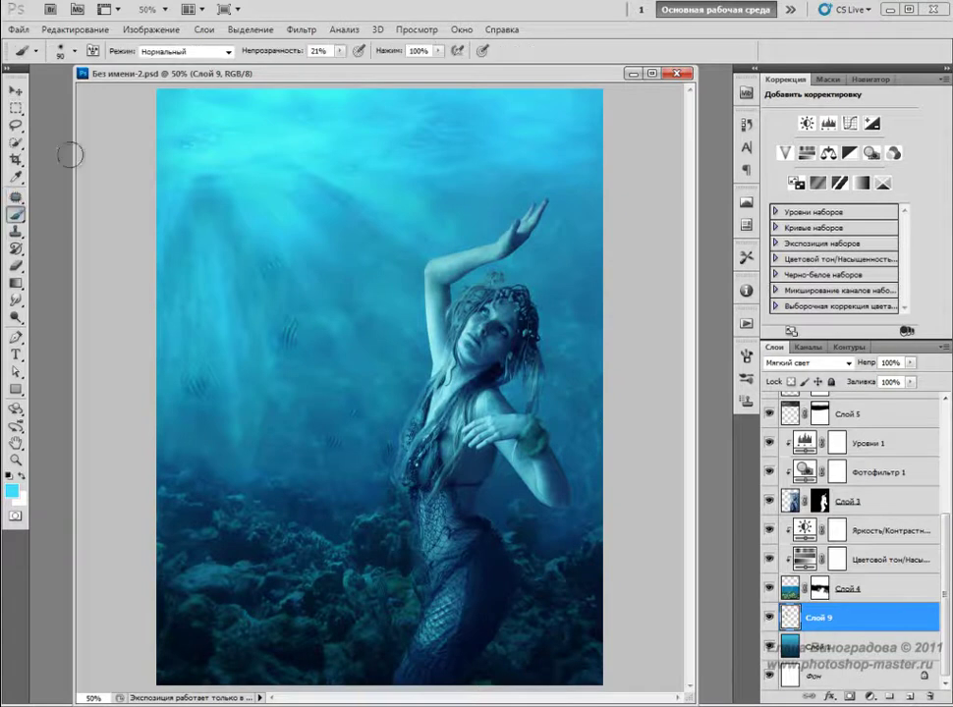
left_click(65, 49)
left_click(269, 250)
left_click(545, 106)
Make white the foreground and light cyan #8bedff the background colour
left_click(23, 476)
left_click(22, 476)
left_click_drag(664, 309, 675, 300)
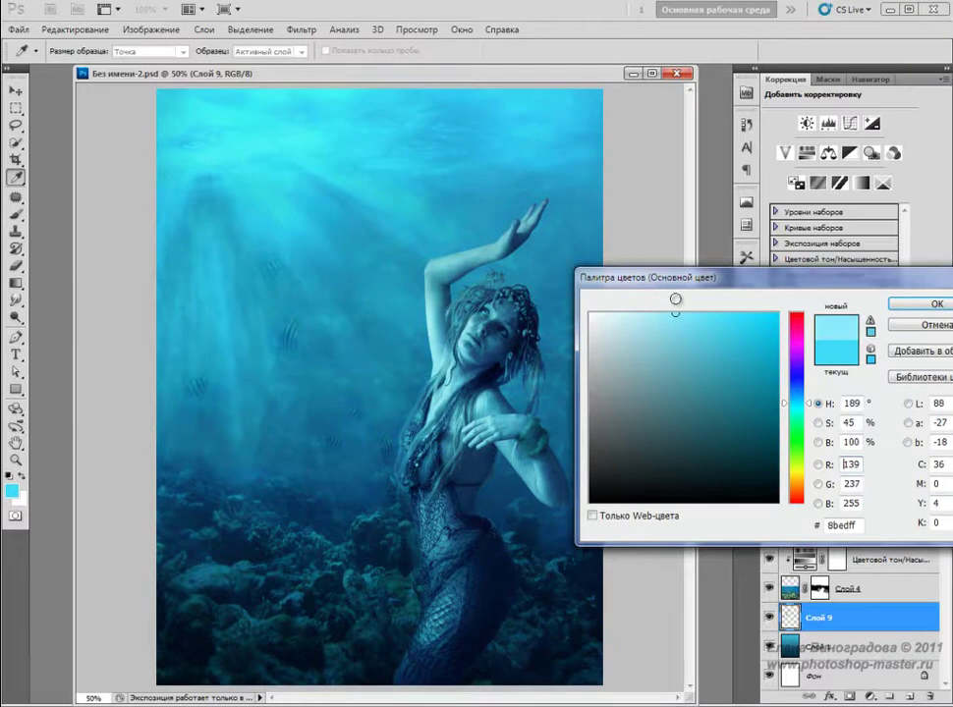
left_click(935, 303)
left_click(21, 477)
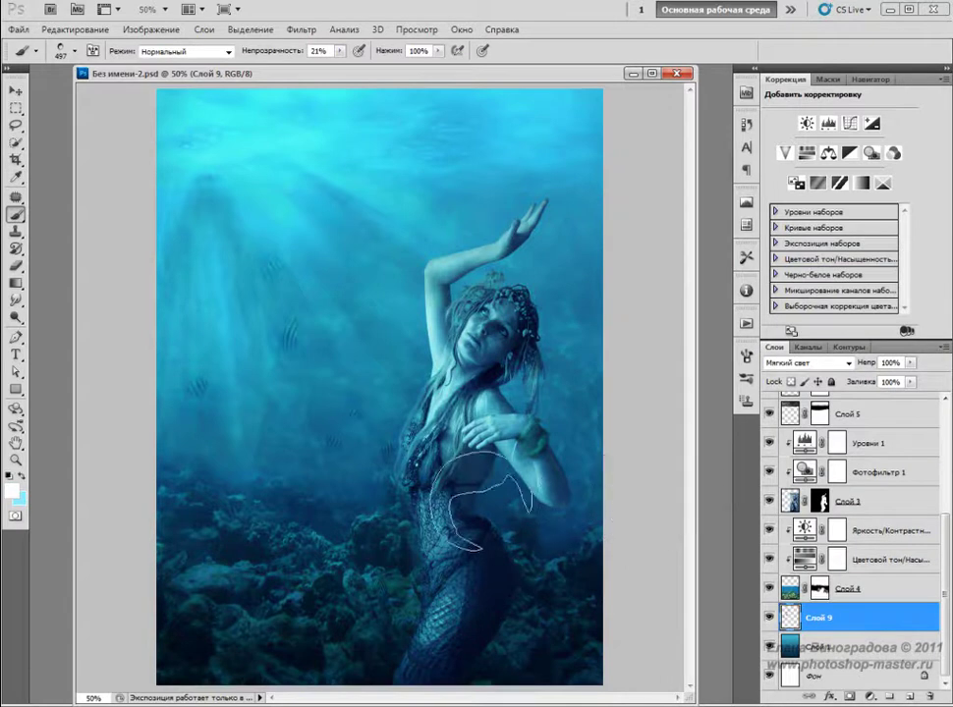
left_click(745, 360)
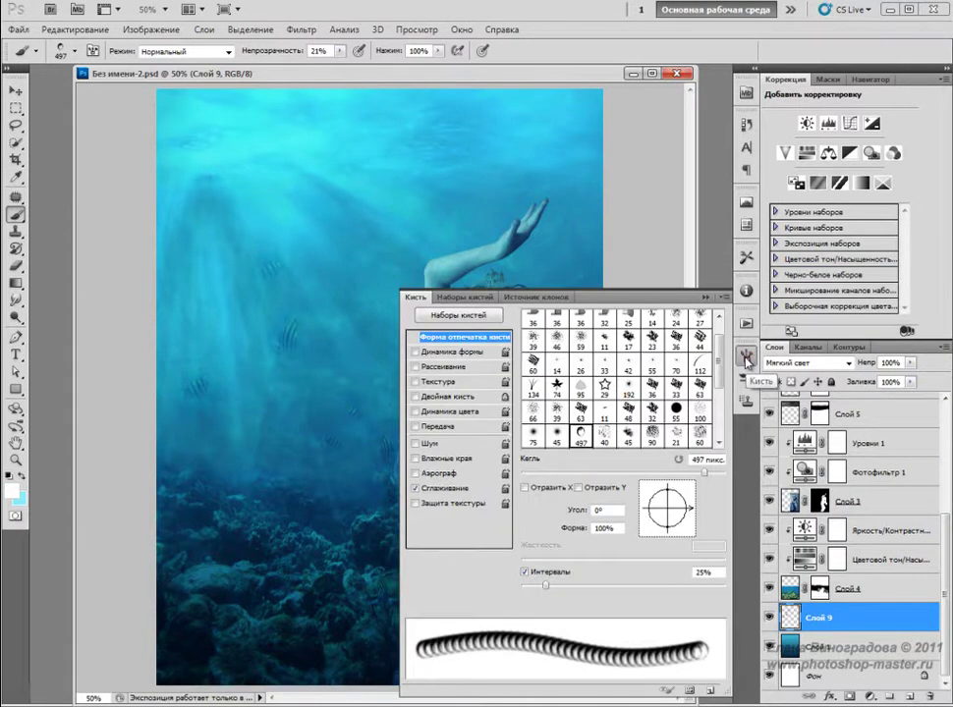
Set brush spacing to 139% and enable Shape Dynamics with 100% size, angle and shape jitter
left_click_drag(546, 585, 645, 587)
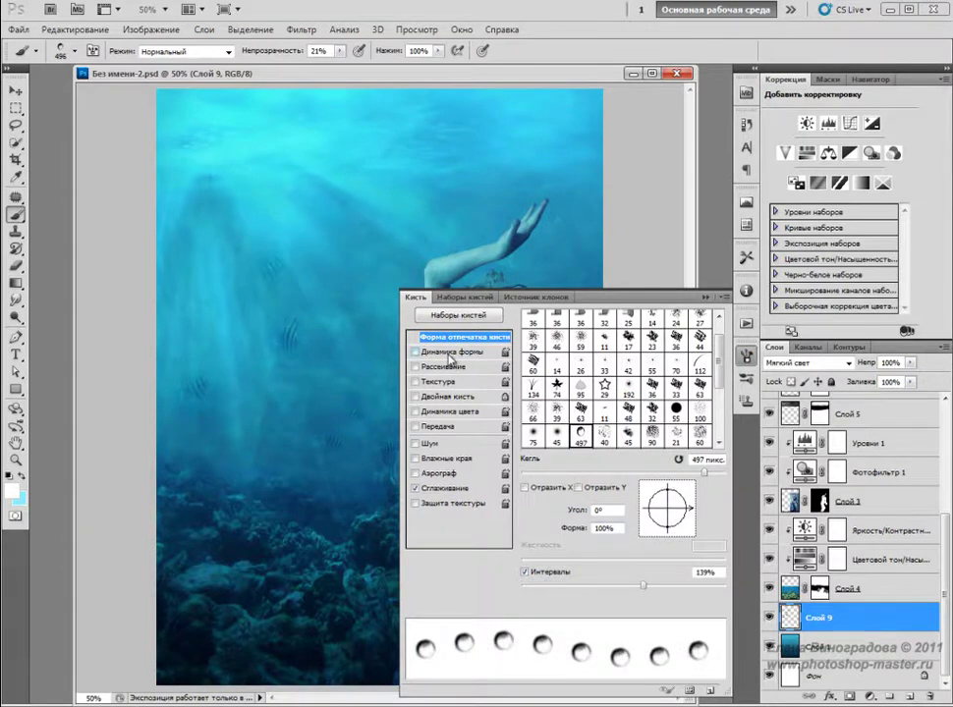
left_click(451, 354)
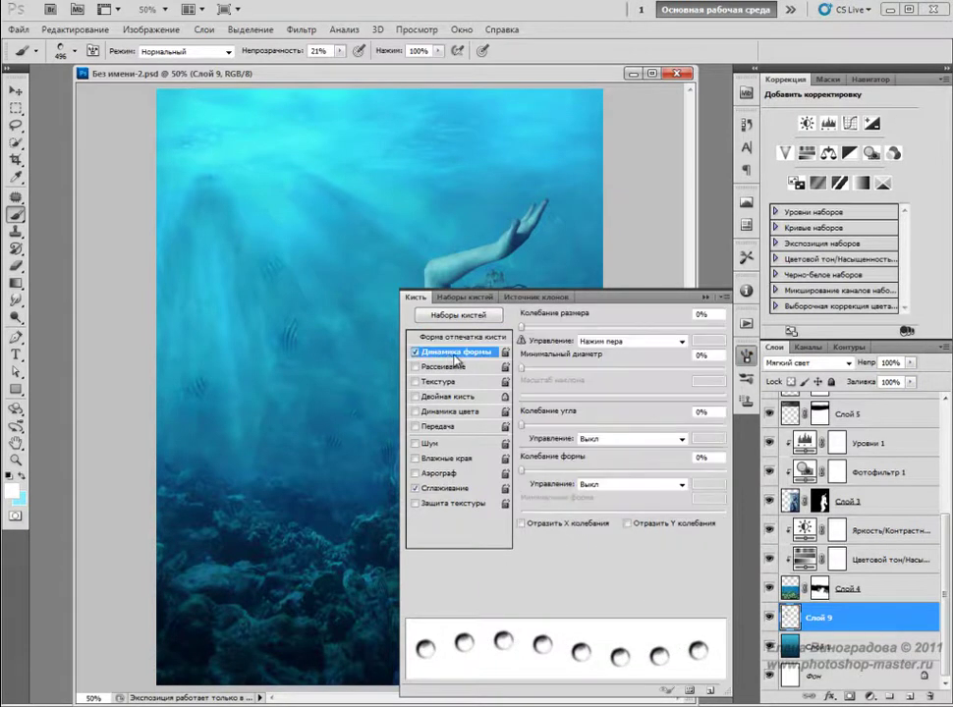
left_click_drag(521, 326, 769, 333)
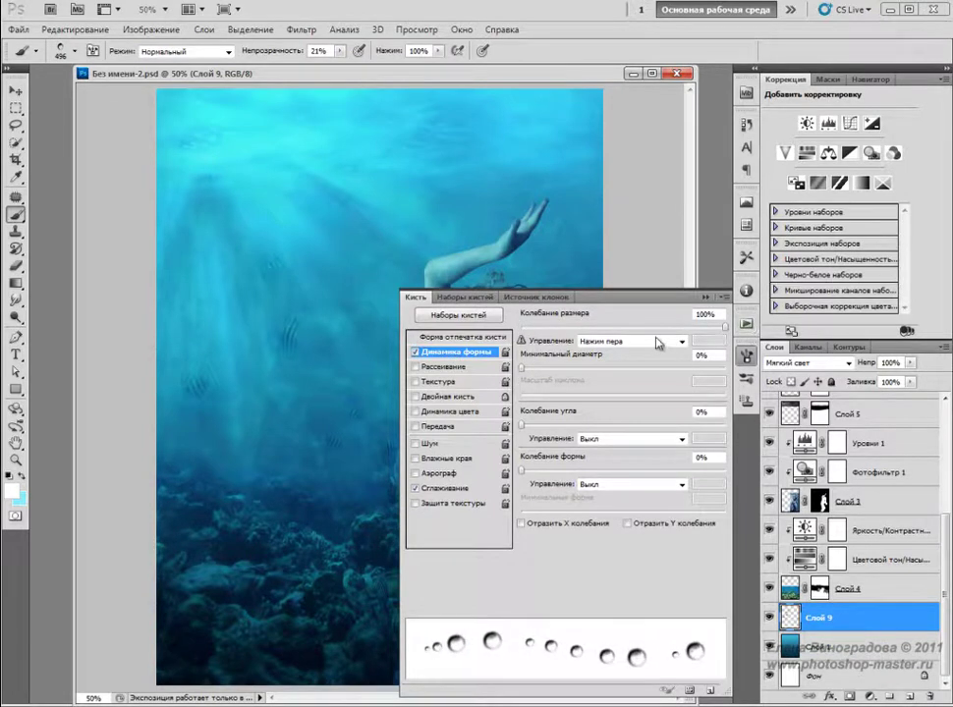
left_click_drag(521, 425, 726, 436)
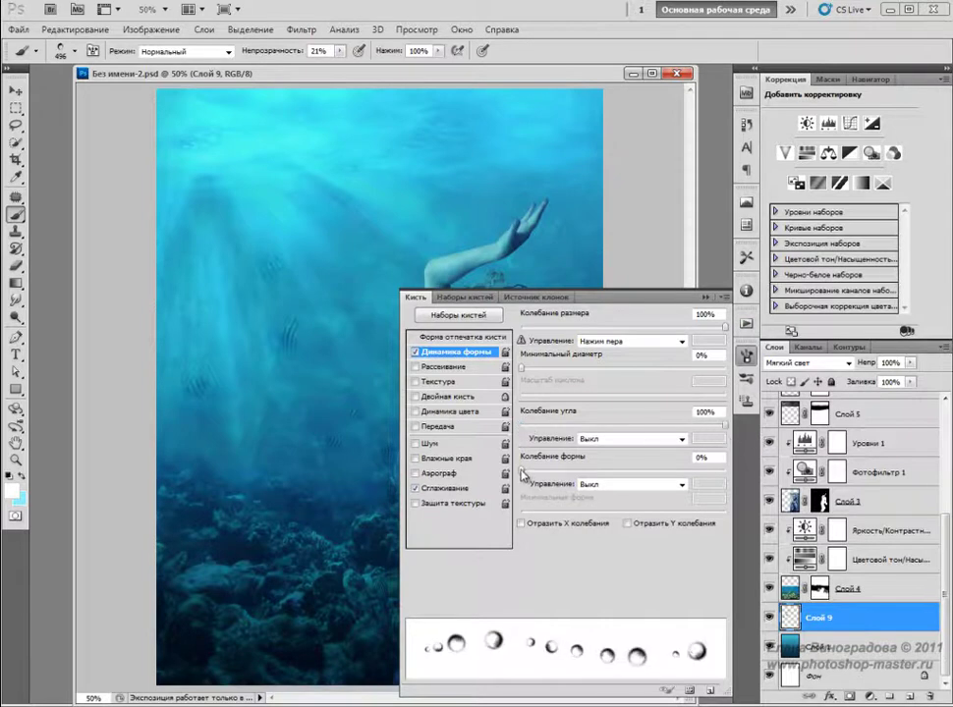
left_click_drag(523, 471, 575, 475)
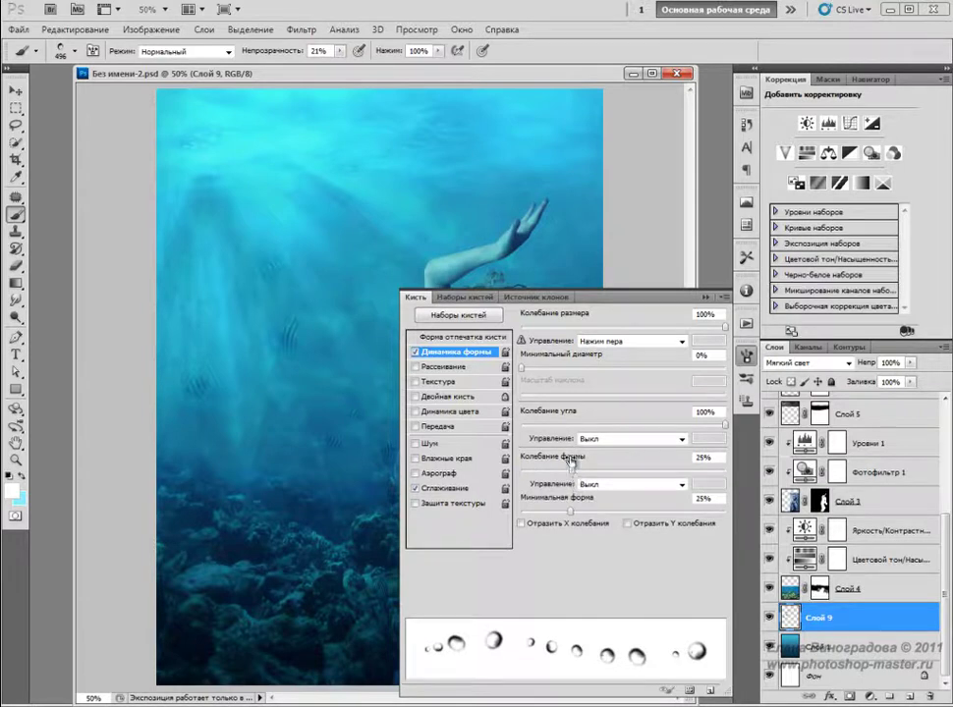
Enable Scattering, Color Dynamics with 40% foreground/background jitter, and Transfer
left_click(442, 368)
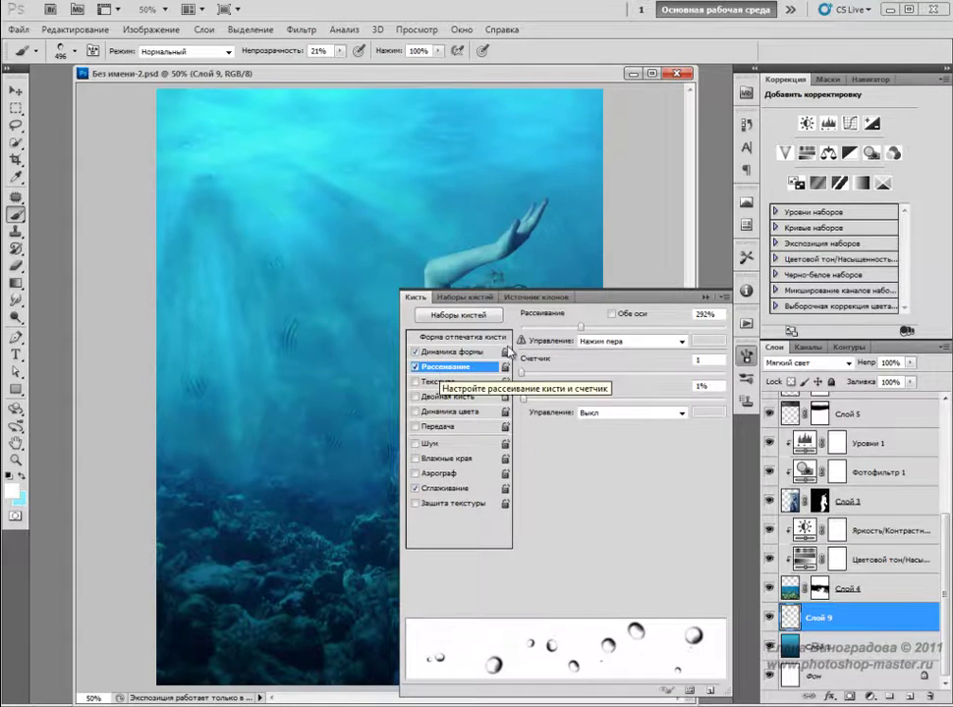
left_click_drag(586, 330, 579, 331)
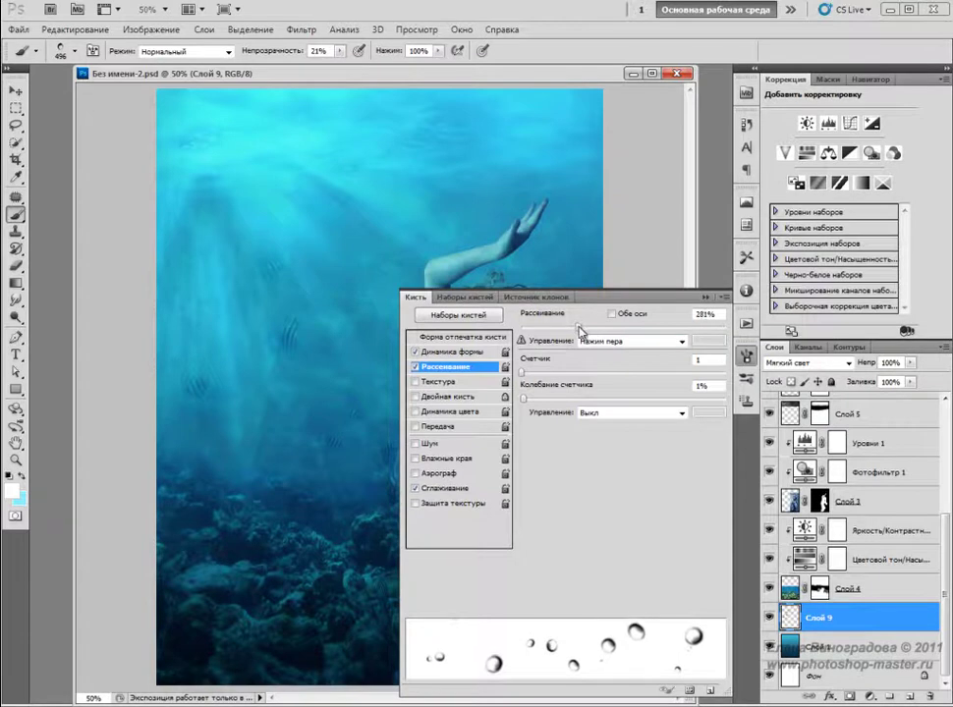
left_click(454, 412)
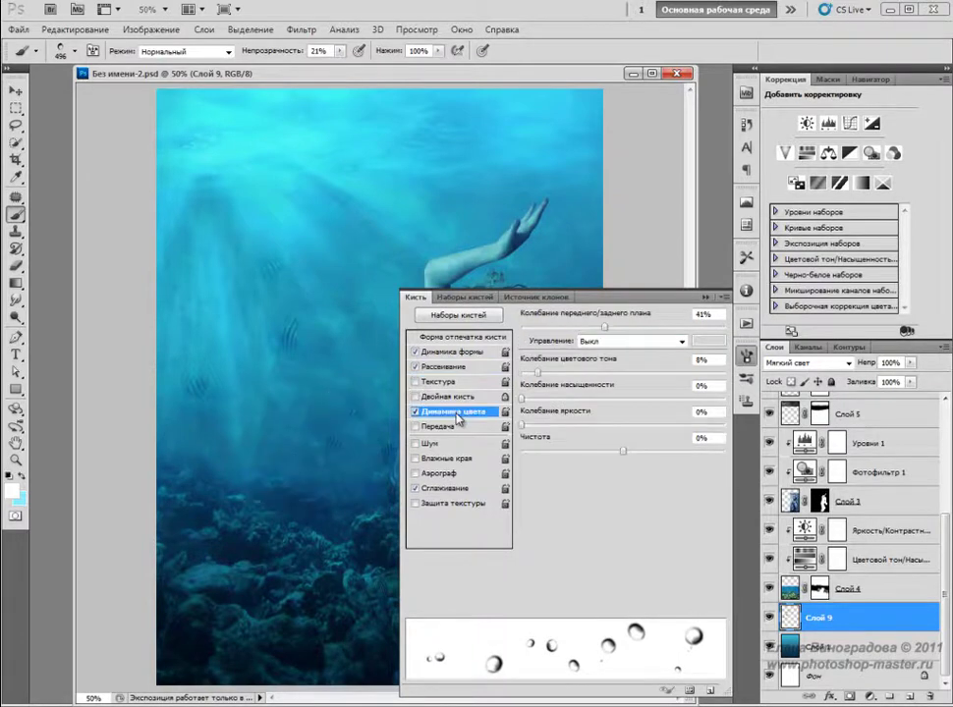
left_click_drag(609, 330, 606, 331)
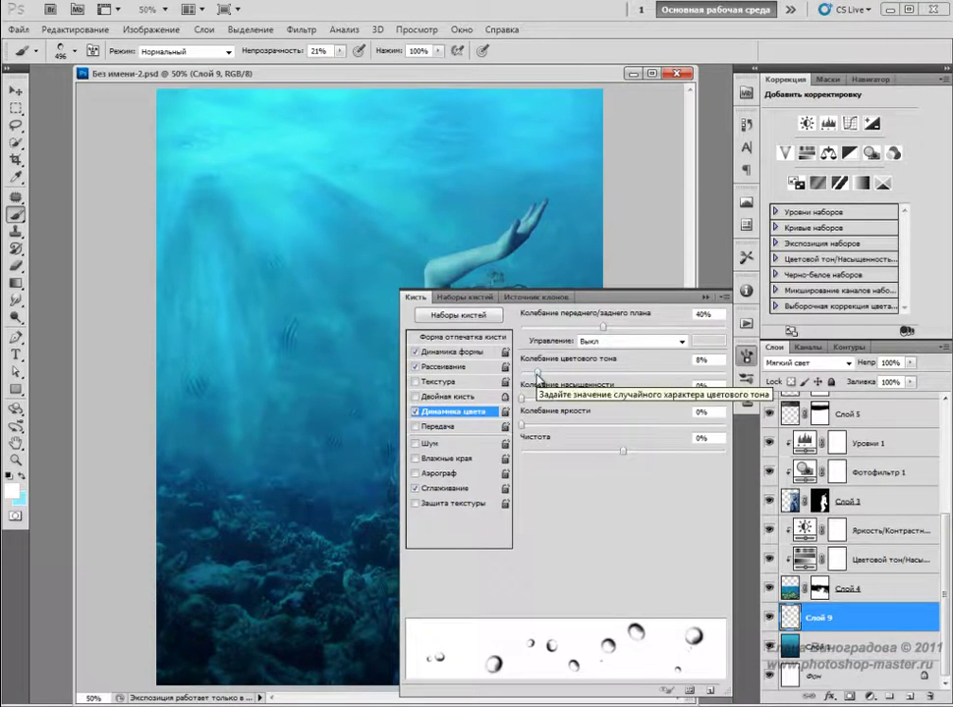
left_click(446, 427)
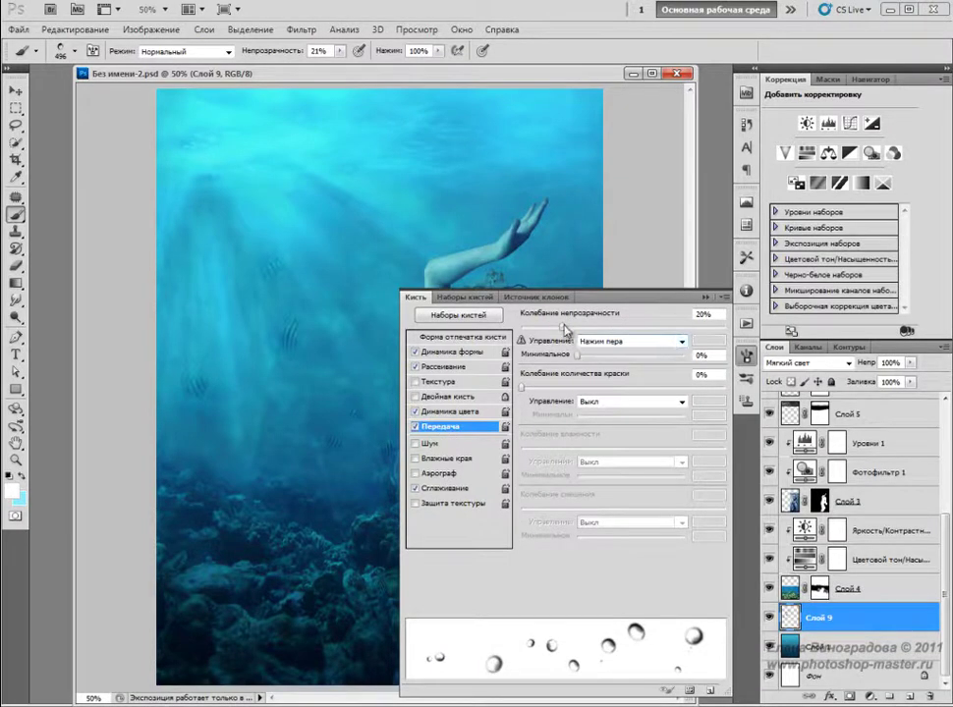
left_click(704, 297)
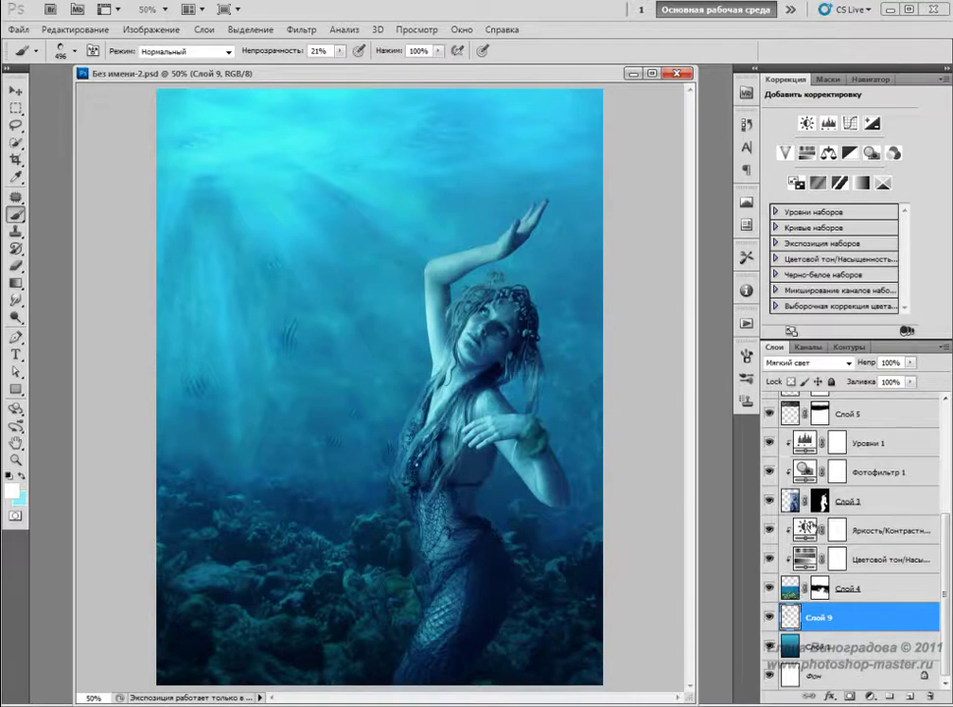
Add a new layer above Яркость/Контрастность and paint a rising trail of small bubbles
left_click(804, 529)
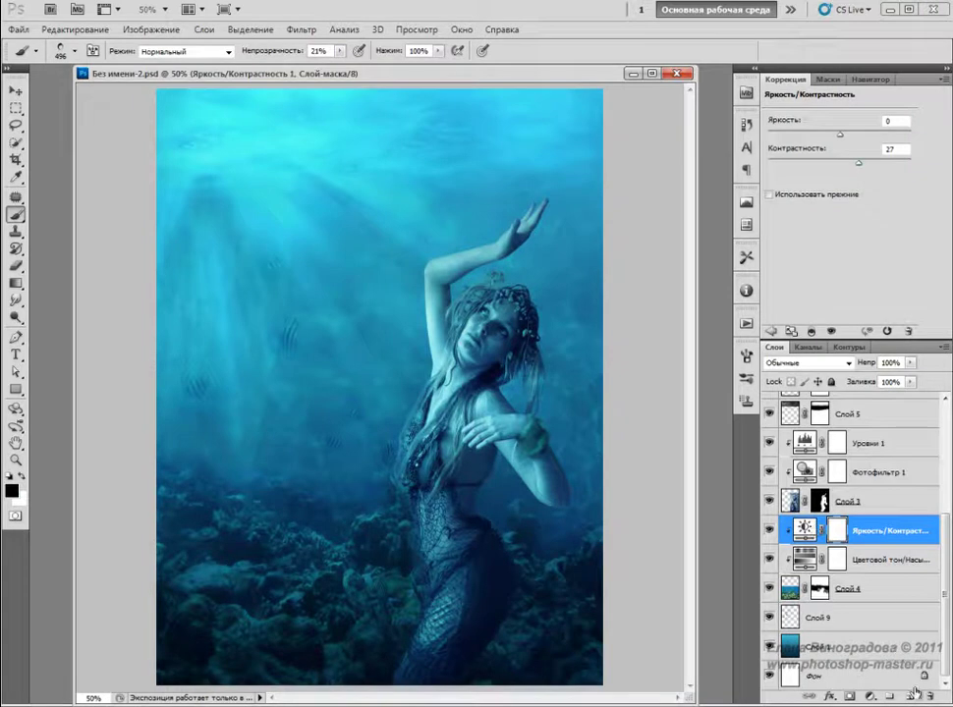
left_click(913, 693)
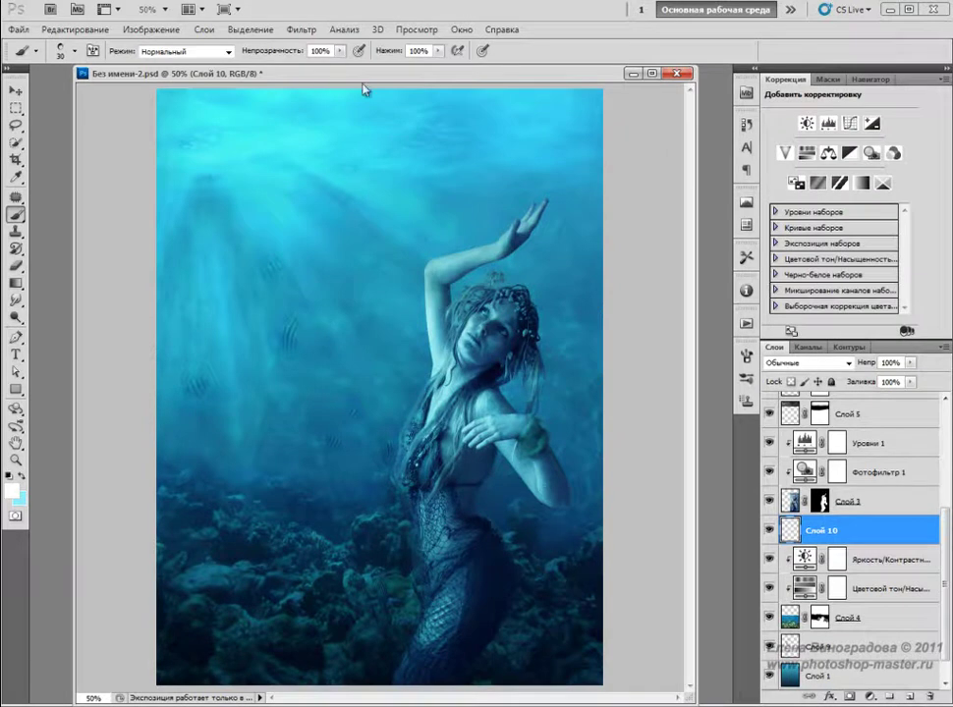
left_click_drag(585, 396, 583, 232)
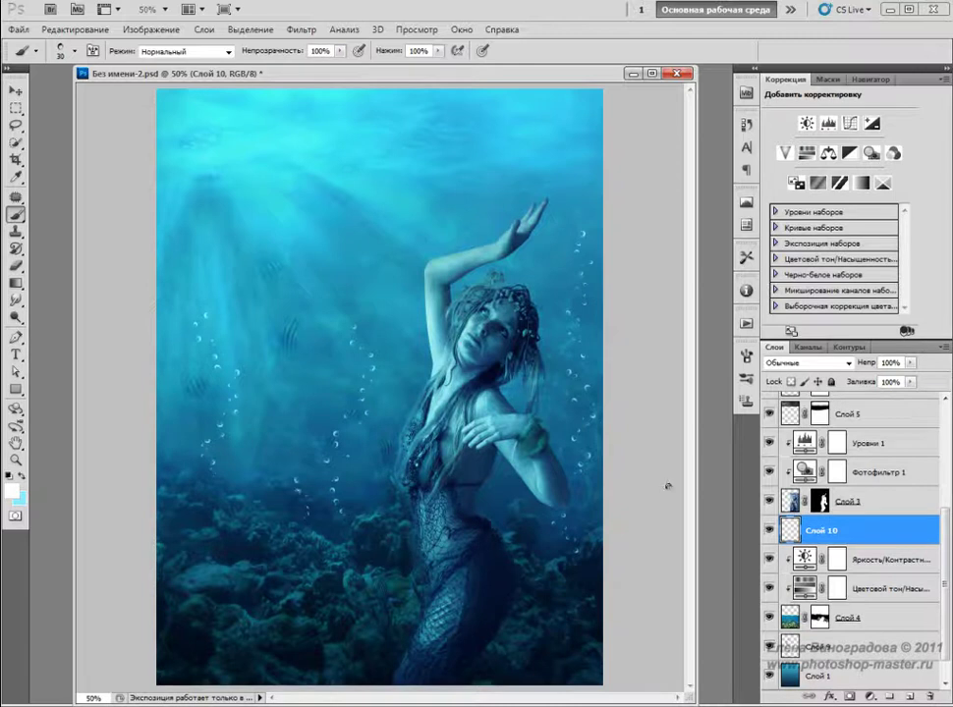
Apply a Gaussian Blur with a 2.5-pixel radius to the bubbles on Слой 10
left_click(301, 29)
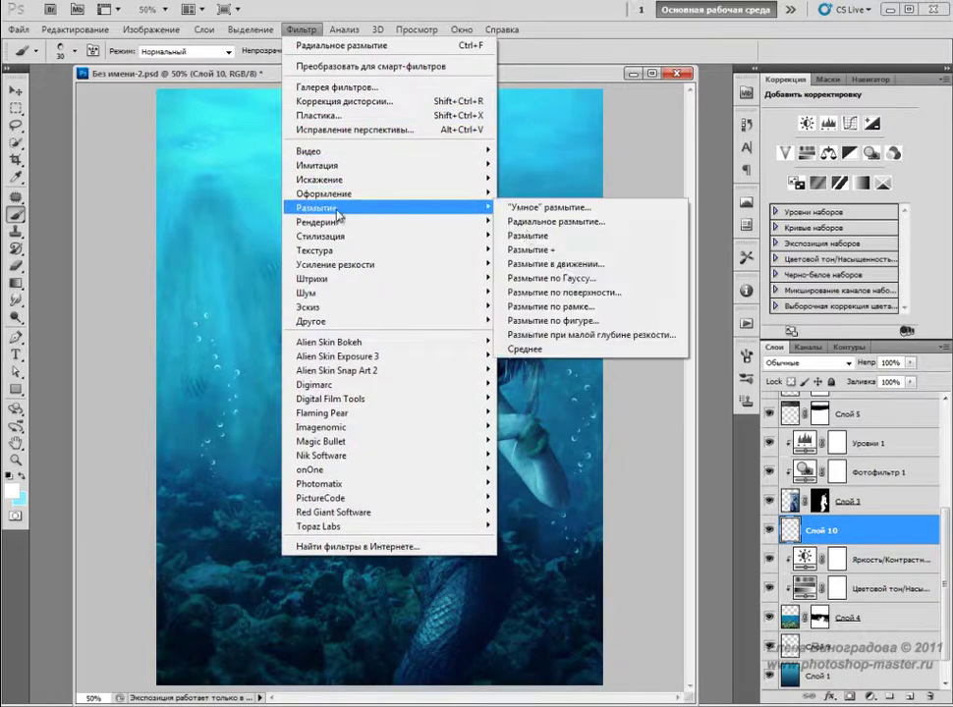
left_click(555, 278)
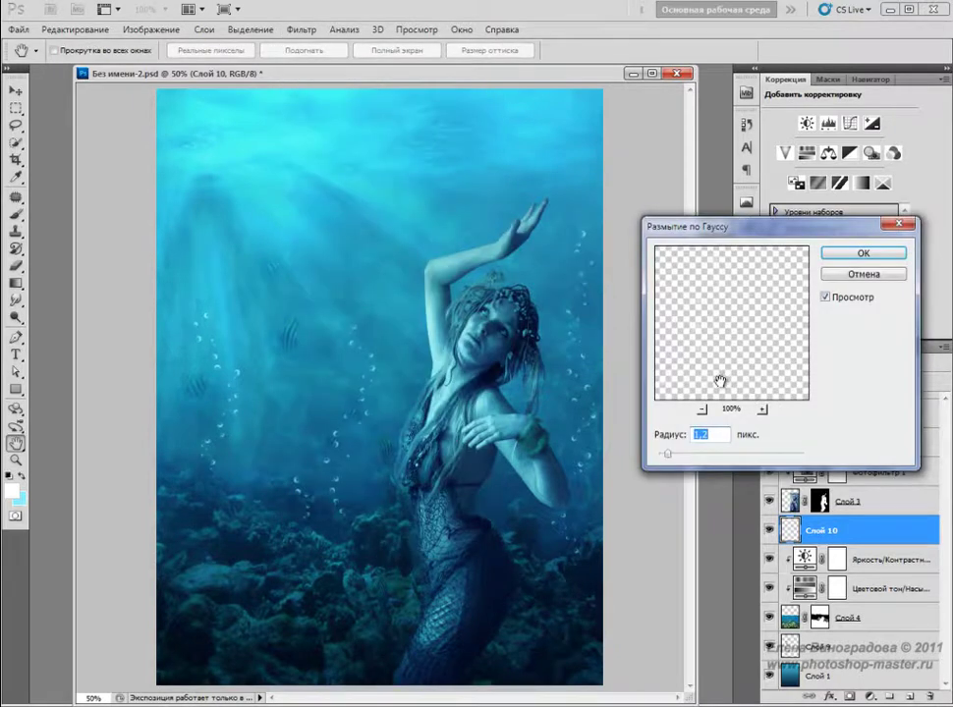
left_click_drag(667, 453, 679, 457)
left_click(844, 252)
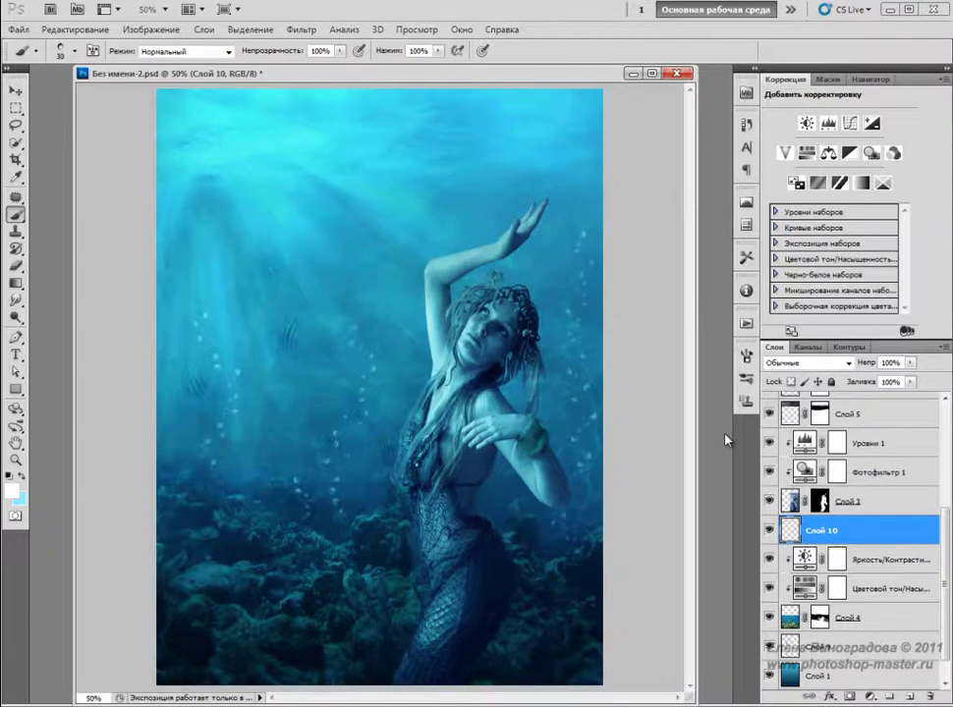
Switch Слой 10 to Overlay blending and select the Уровни 1 adjustment layer
left_click(807, 363)
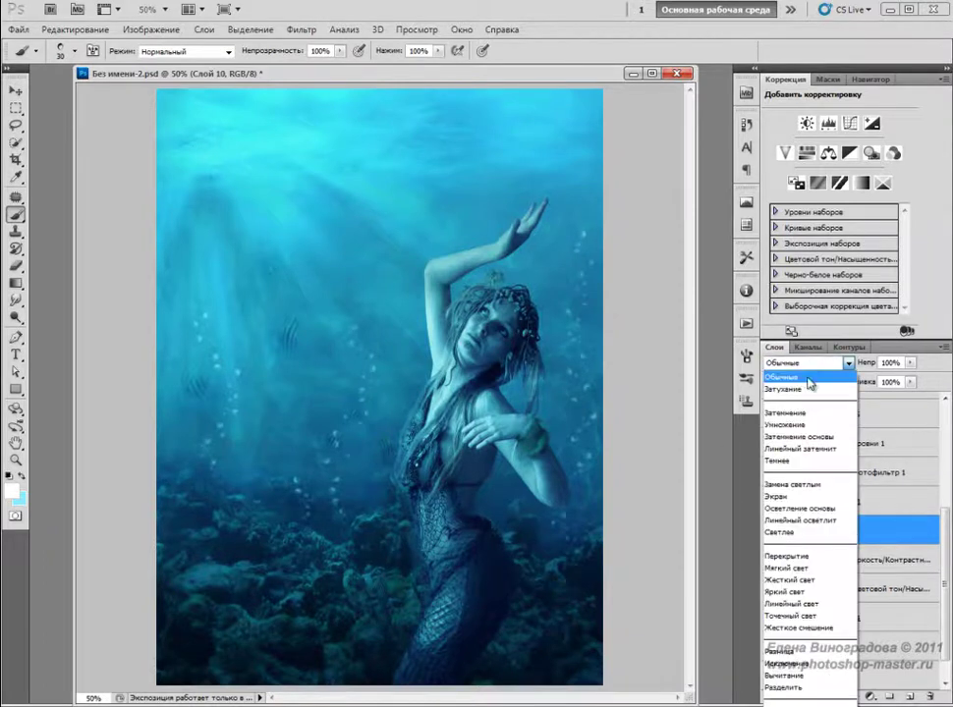
left_click(791, 558)
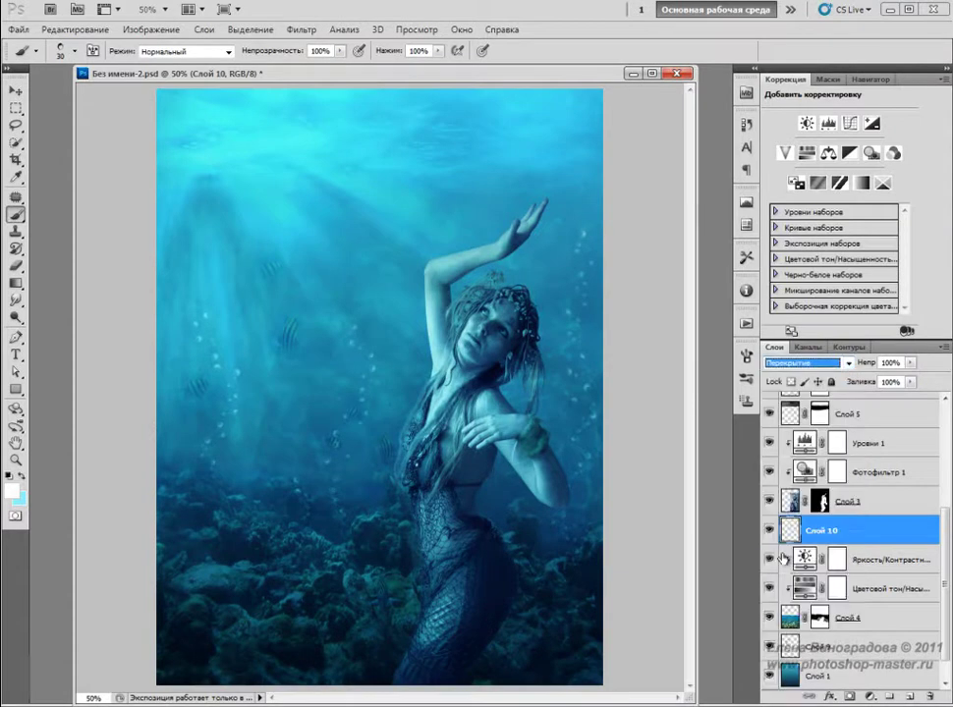
mouse_move(947, 574)
left_mouse_down()
mouse_move(948, 466)
mouse_move(944, 586)
left_mouse_up()
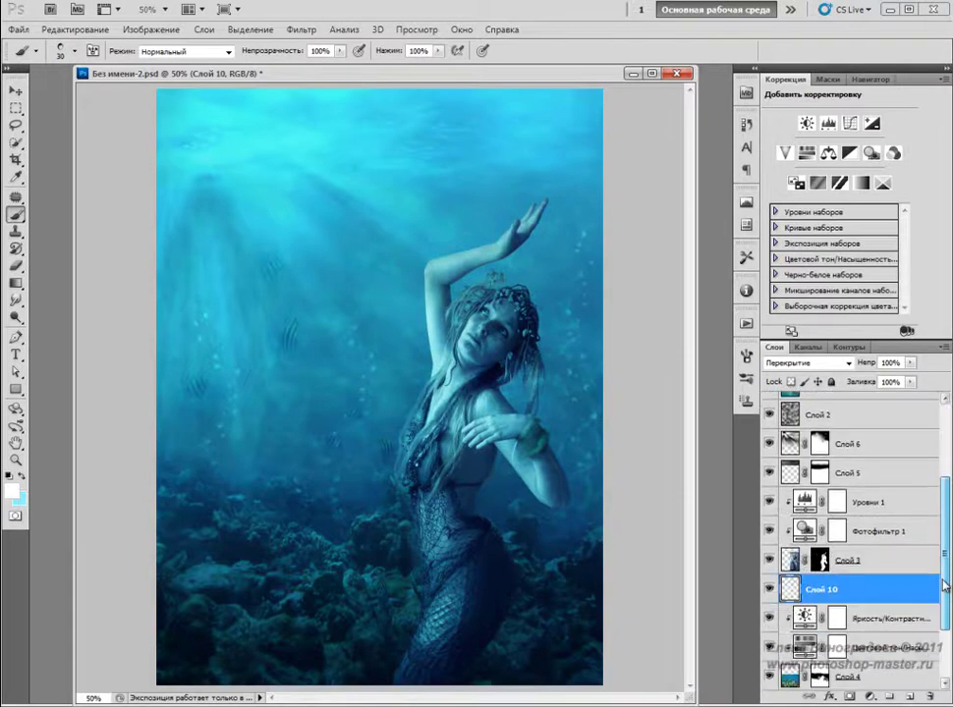
left_click(815, 500)
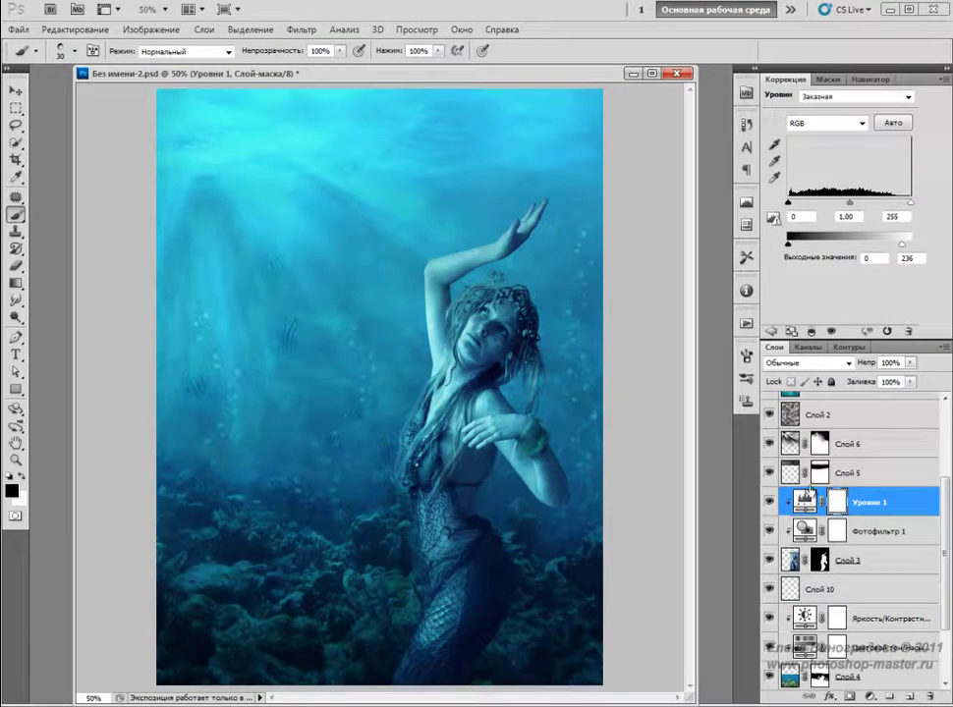
On a new layer, paint small bubbles around the mermaid's head, arm, body and the left-side water
key("ctrl+shift+alt+n")
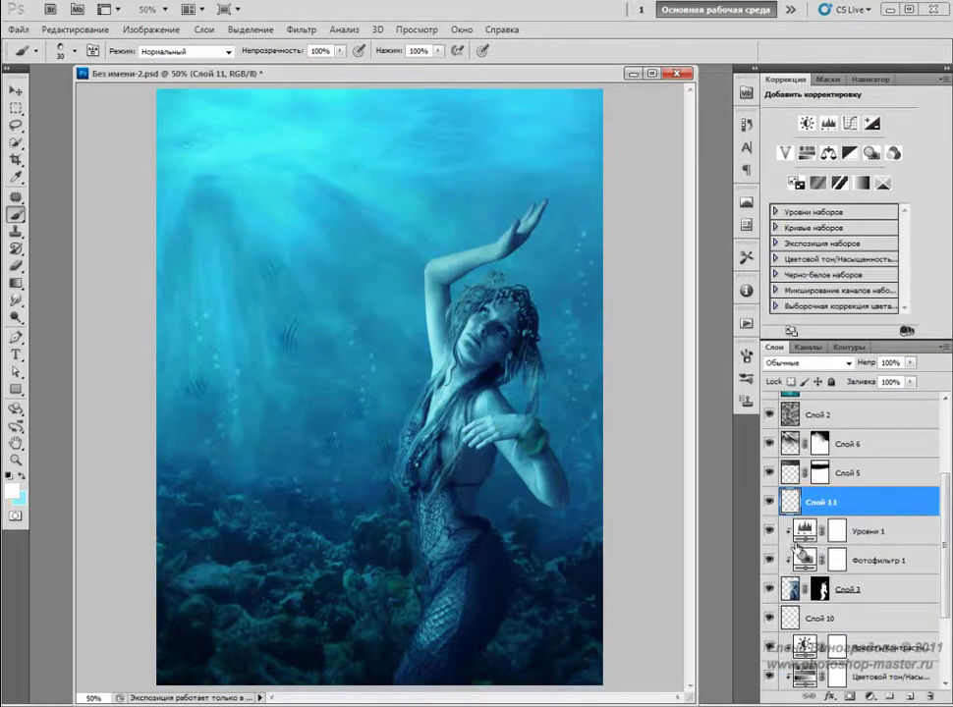
scroll(789, 502, "up", 3)
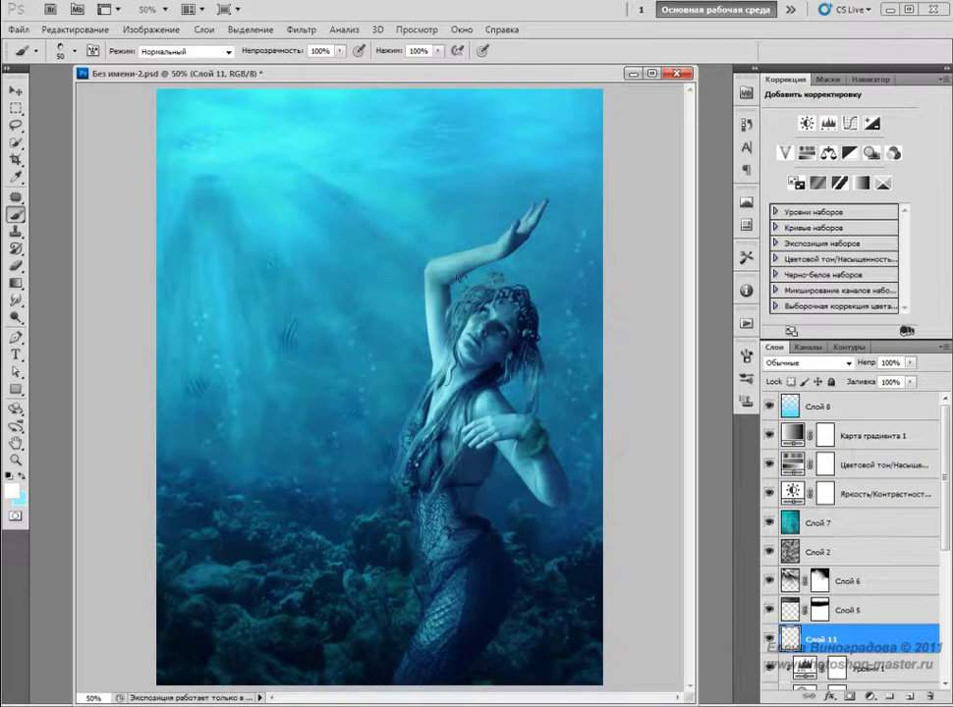
left_click_drag(460, 278, 545, 159)
left_click_drag(568, 252, 566, 488)
left_click_drag(422, 545, 442, 526)
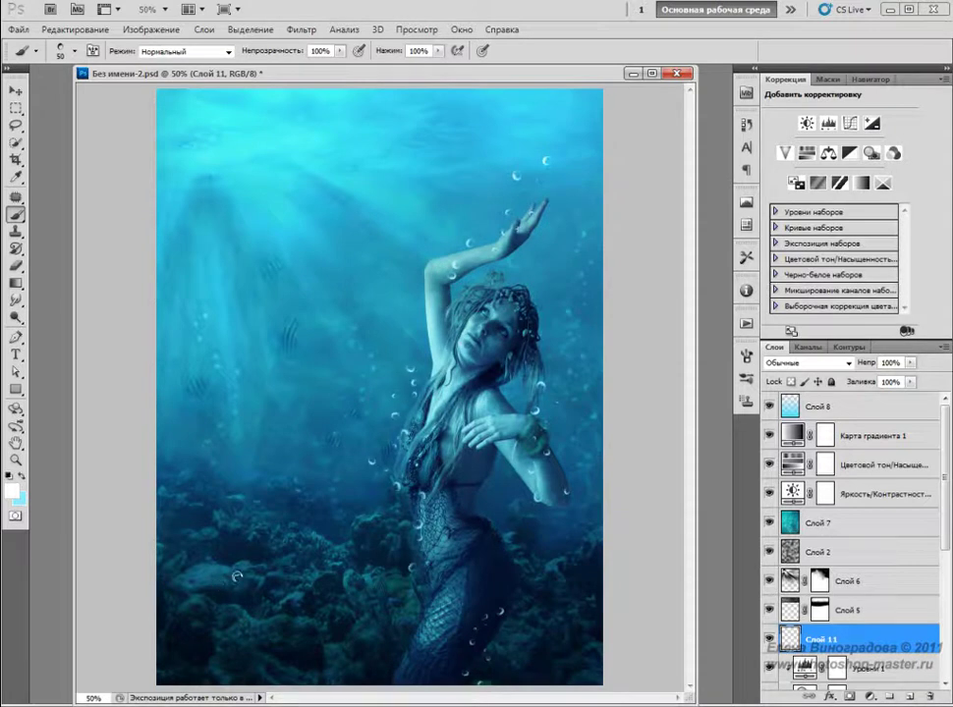
left_click_drag(245, 647, 252, 251)
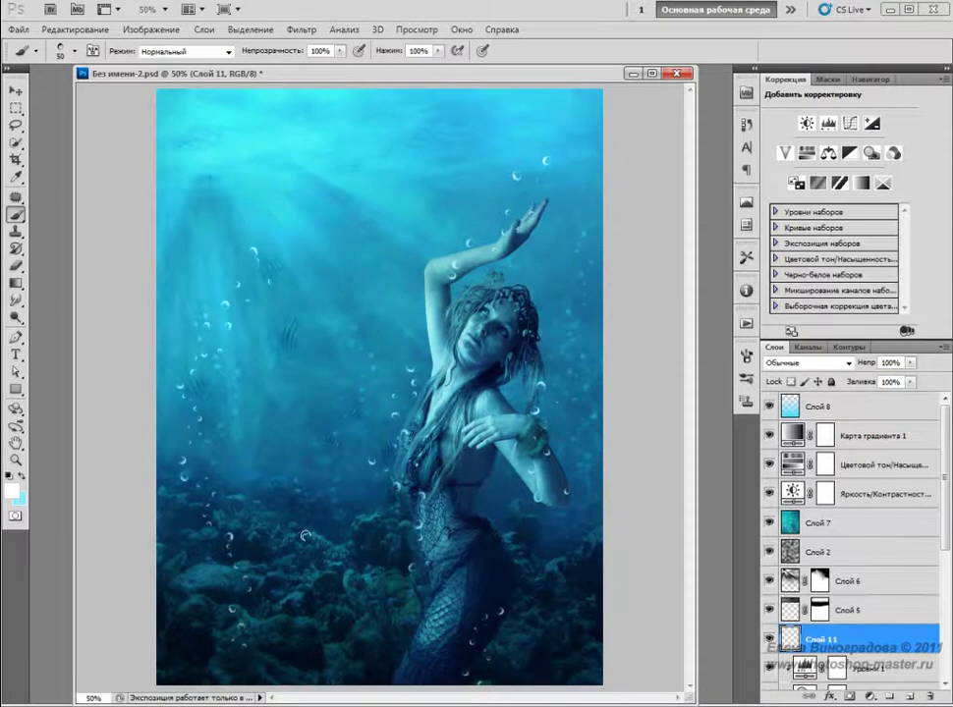
left_click_drag(305, 535, 314, 211)
left_click_drag(218, 292, 191, 102)
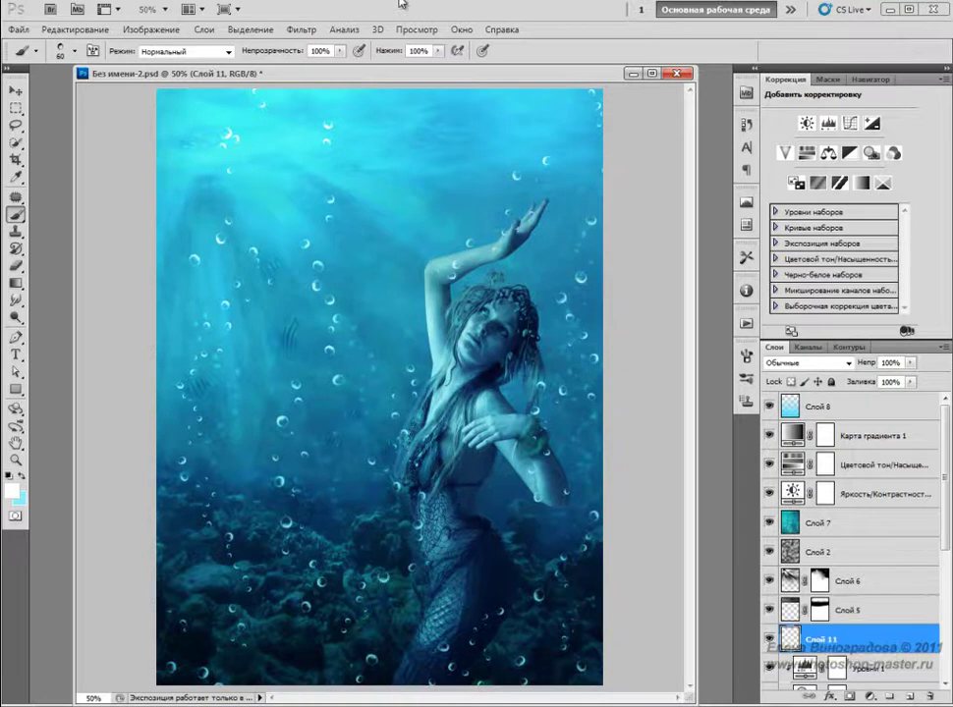
Blur the small bubbles with a 1-pixel Gaussian Blur and set the layer to Overlay
left_click(312, 33)
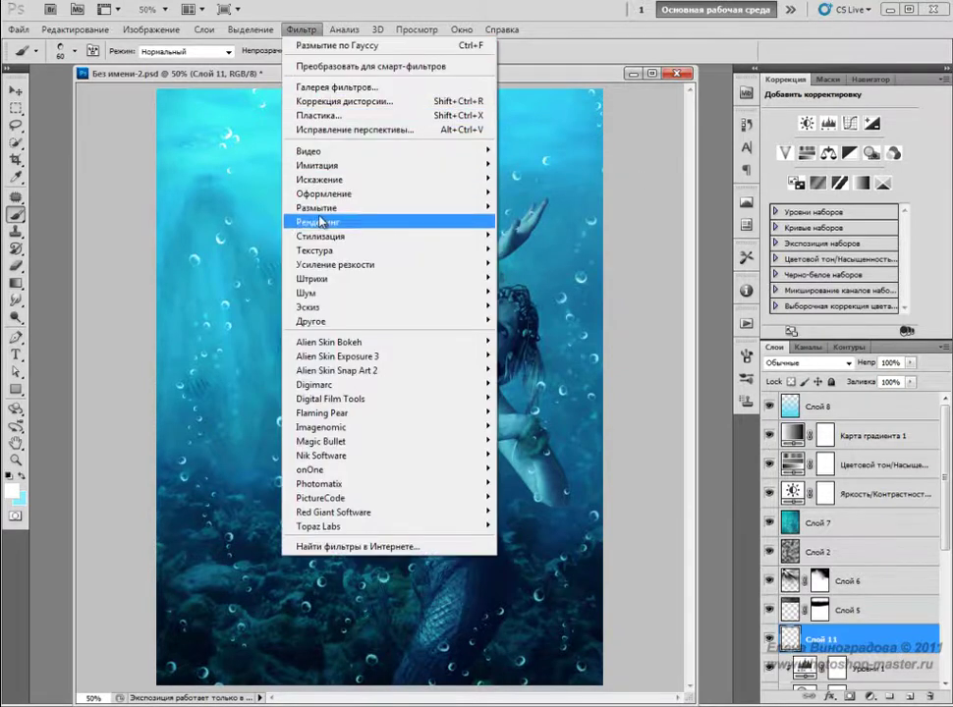
mouse_move(389, 208)
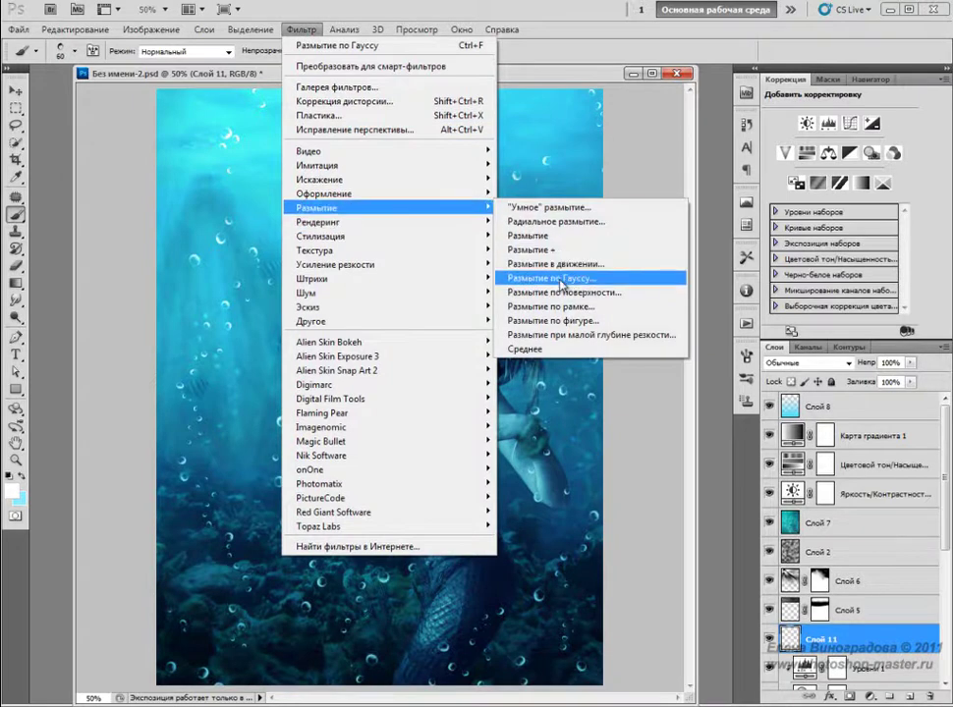
left_click(560, 279)
left_click_drag(677, 460, 667, 462)
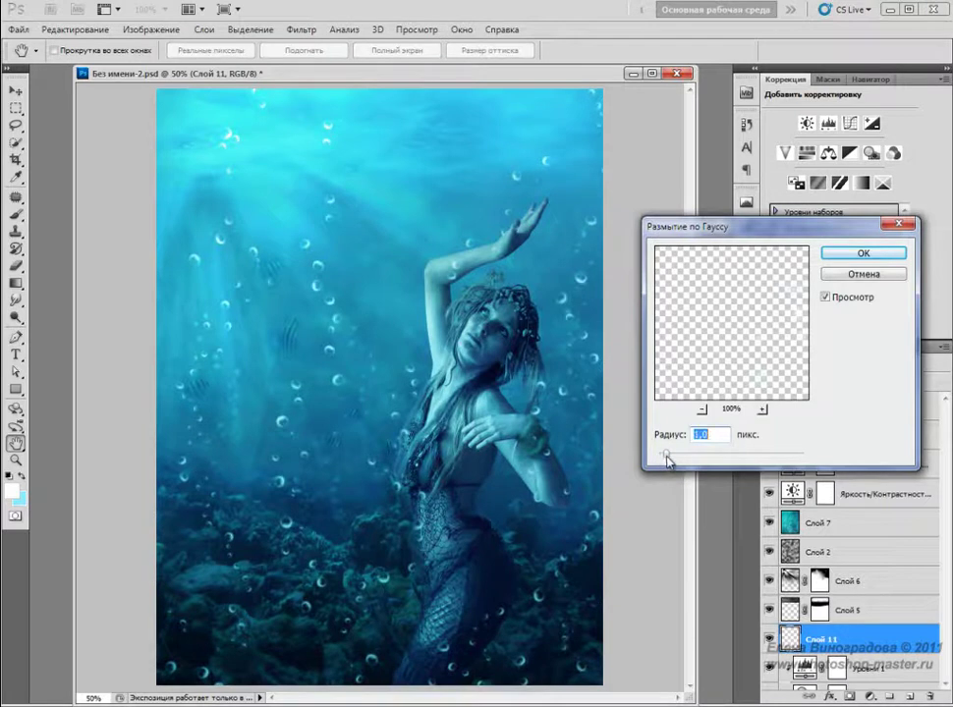
left_click(850, 255)
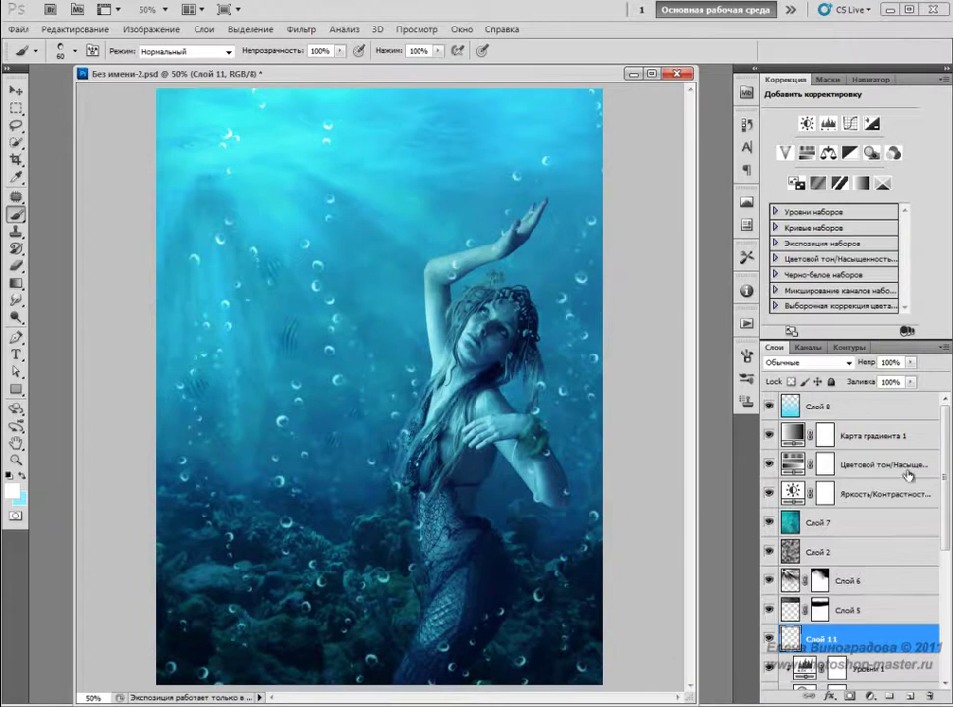
left_click(846, 362)
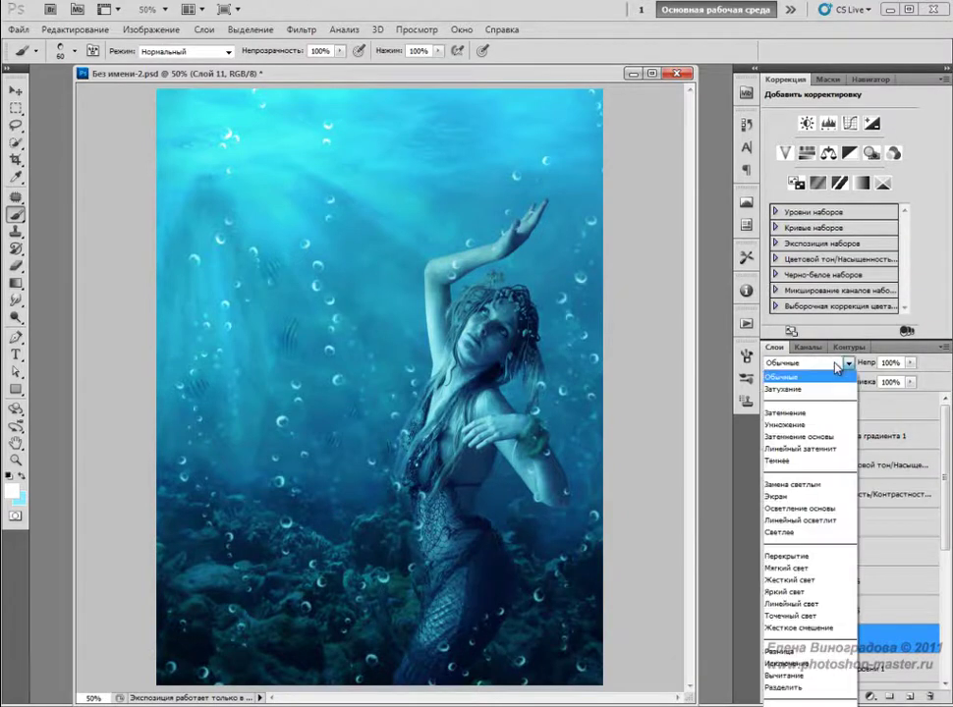
left_click(795, 557)
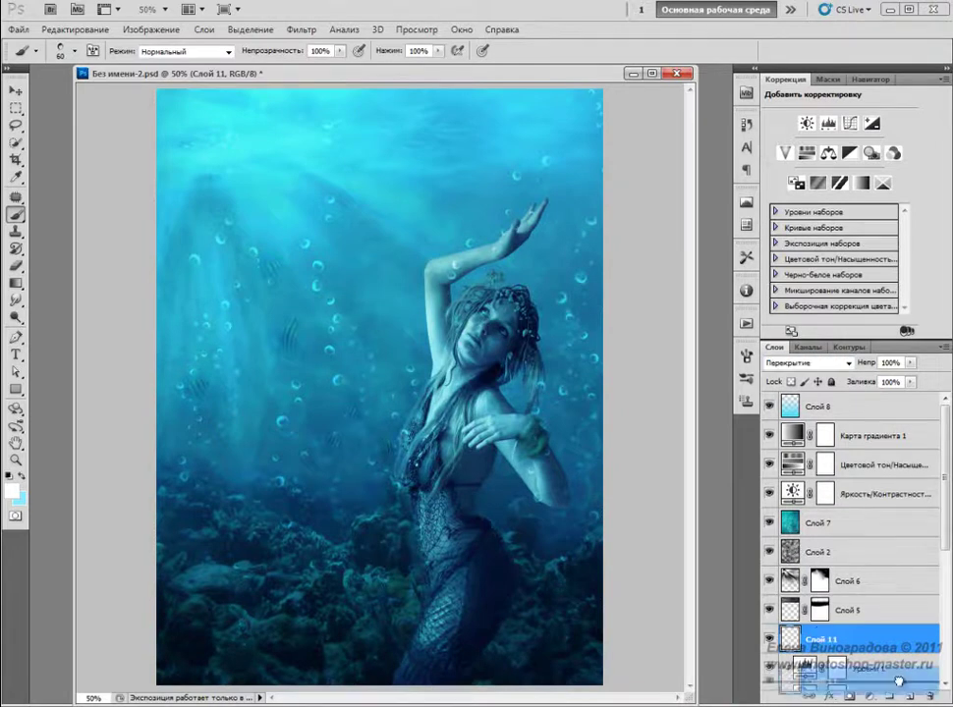
Duplicate the bubble layer and set the copy to Normal at 62% opacity
left_click_drag(829, 639, 909, 697)
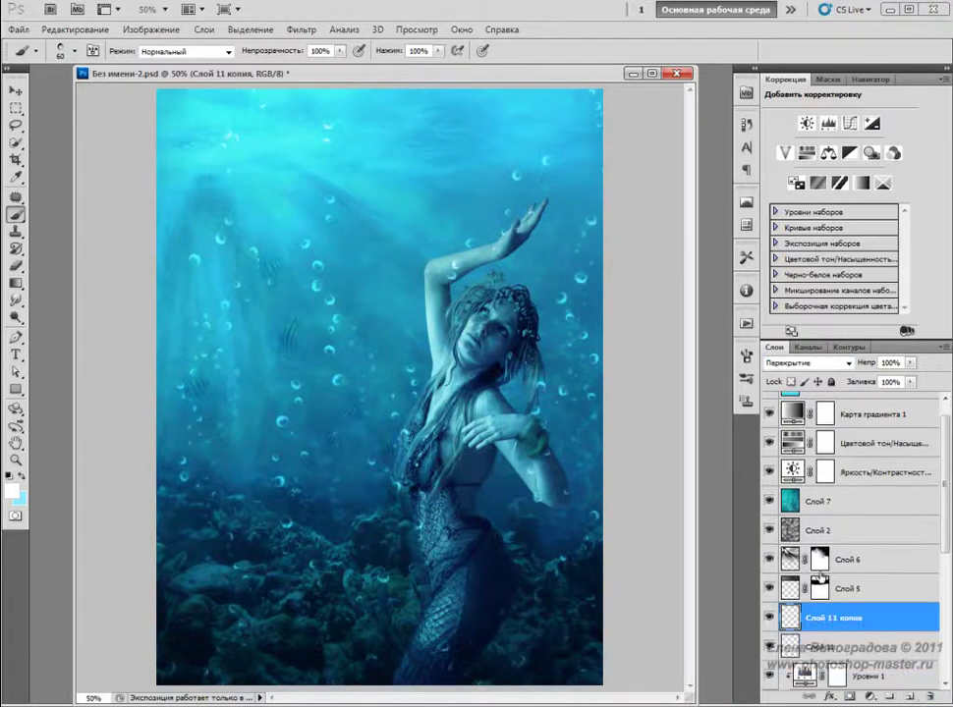
left_click(800, 363)
left_click(792, 379)
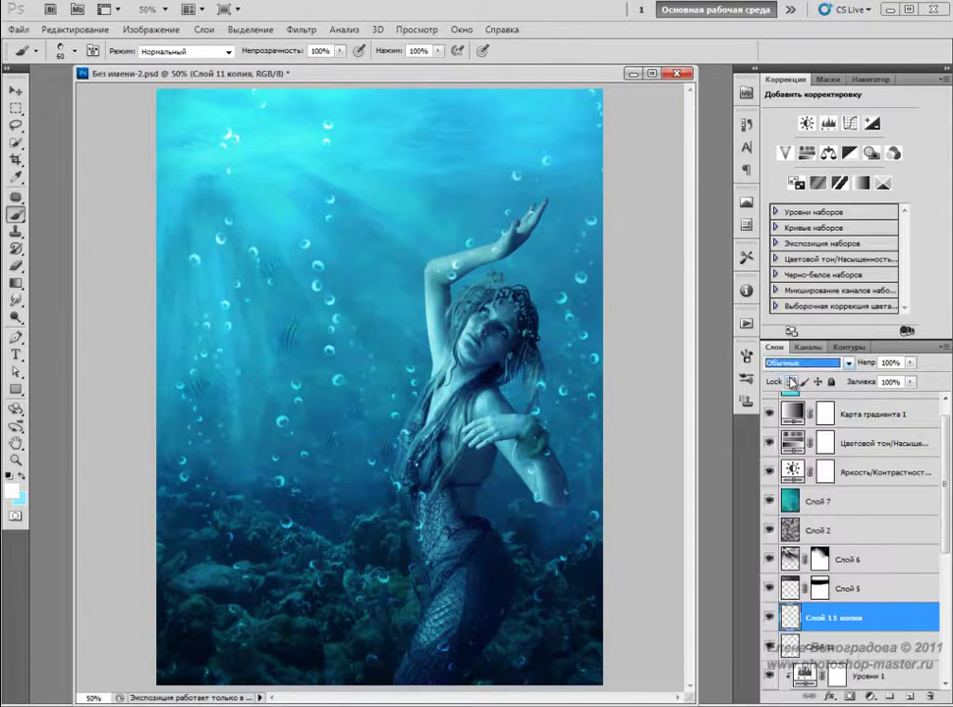
left_click_drag(910, 362, 876, 383)
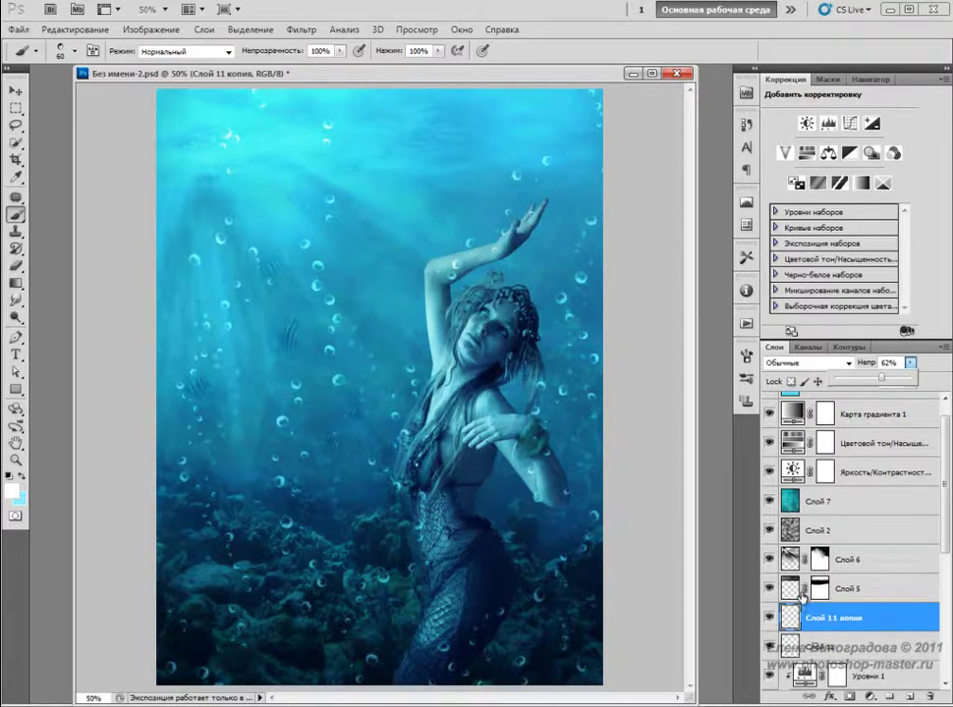
On a new layer, stamp large 175-pixel bubbles near the rocks, hand and lower body
key("ctrl+shift+alt+n")
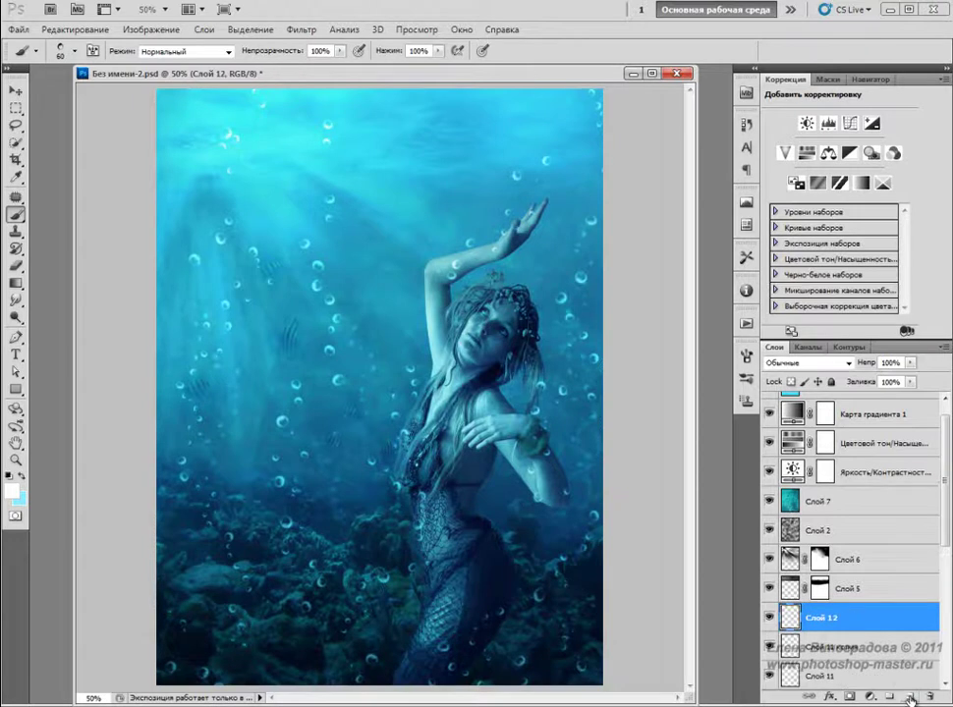
key("bracketright")
key("bracketright")
key("bracketright")
key("bracketright")
key("bracketright")
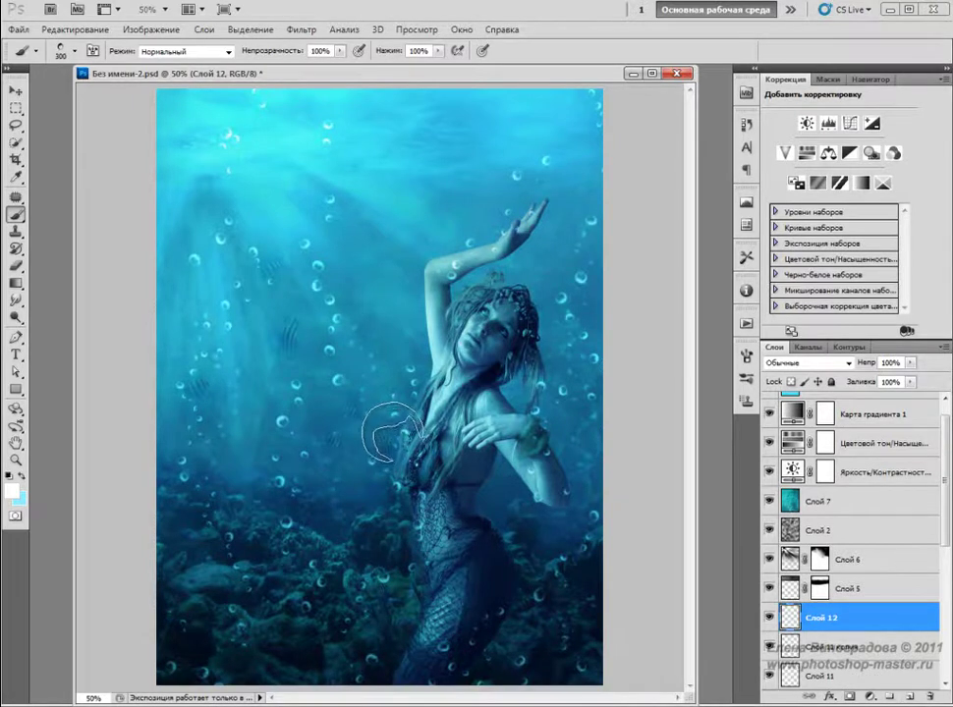
key("bracketleft")
key("bracketleft")
key("bracketleft")
scroll(910, 677, "down", 3)
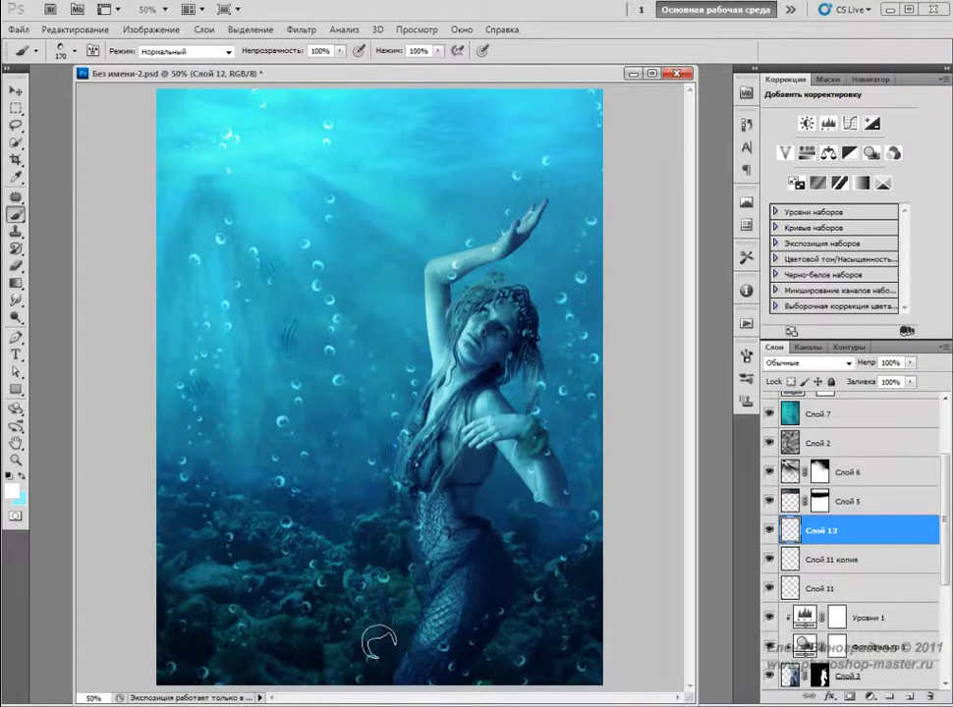
left_click(234, 646)
left_click(178, 496)
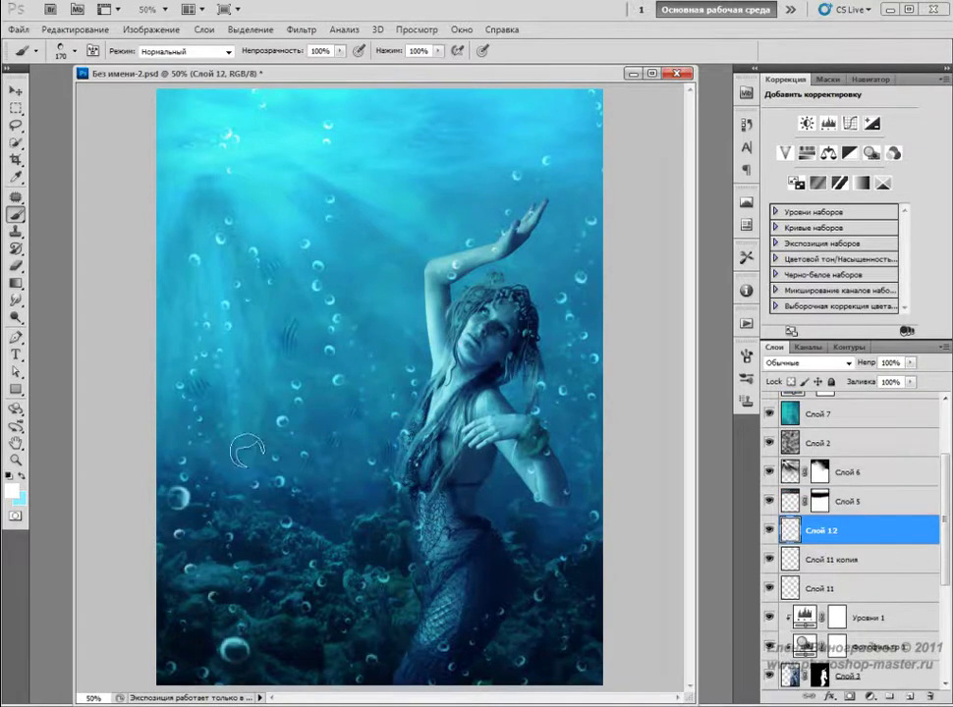
left_click(453, 218)
left_click(569, 115)
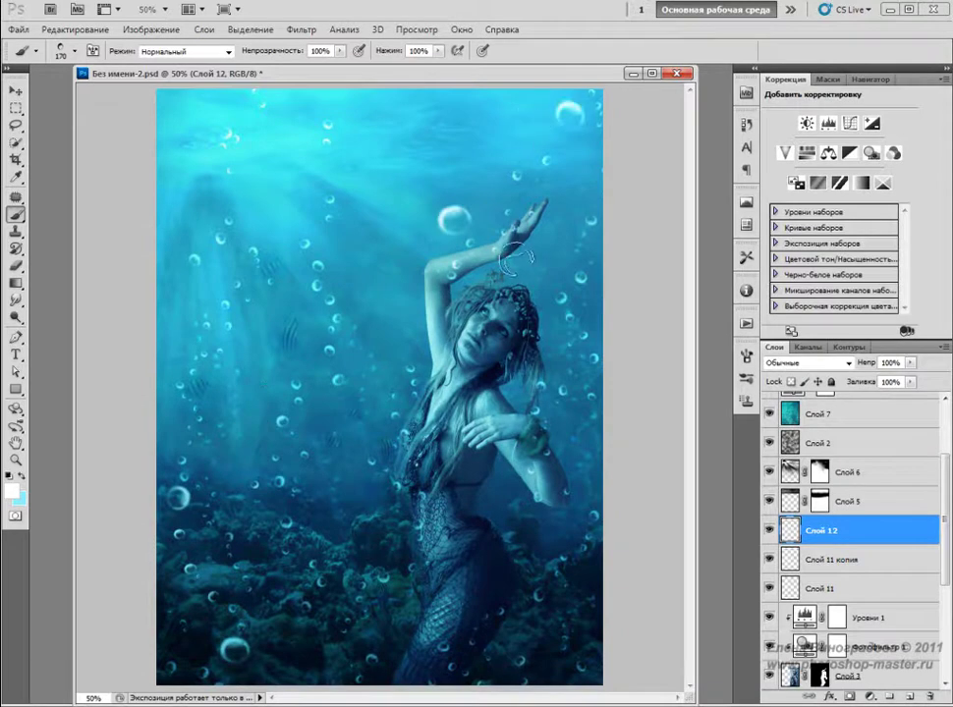
left_click(503, 553)
left_click(498, 620)
left_click(509, 664)
left_click(556, 487)
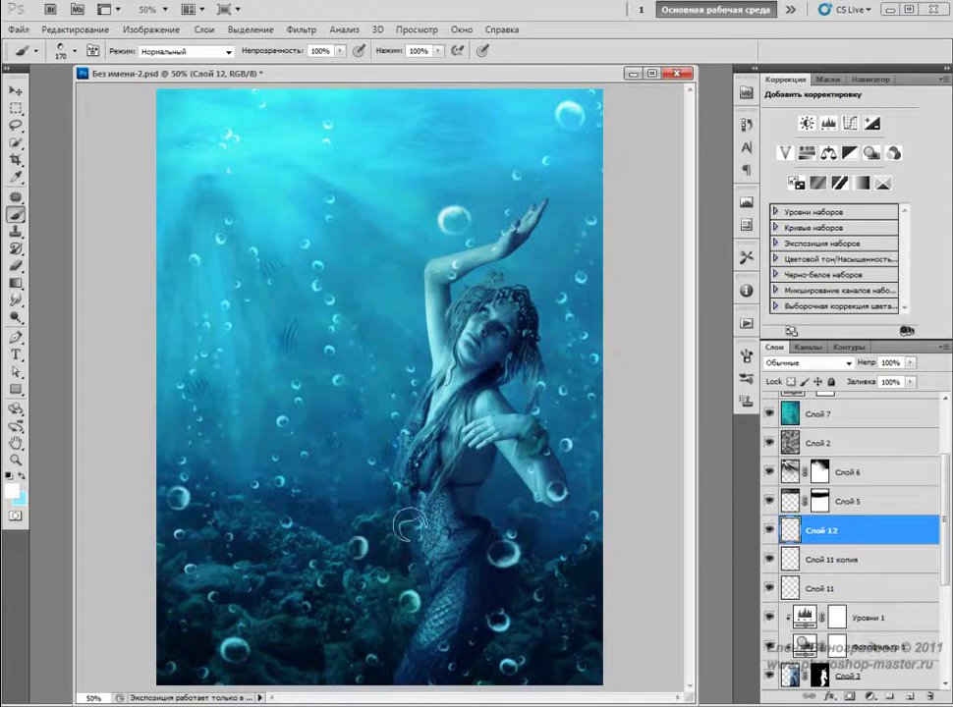
Scatter more large bubbles over the left and central water, then erase the bubble left of her head
left_click(276, 199)
left_click(234, 158)
left_click(196, 220)
left_click(262, 305)
left_click(231, 405)
left_click(267, 567)
left_click(324, 511)
left_click(262, 352)
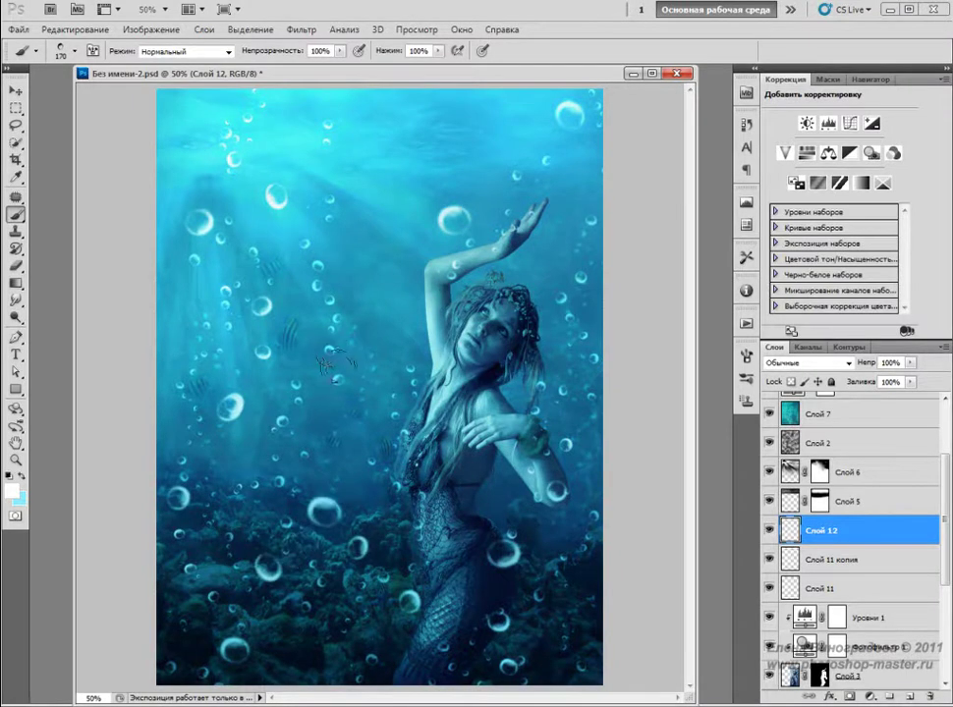
left_click(341, 218)
left_click(382, 266)
left_click(389, 299)
left_click(414, 369)
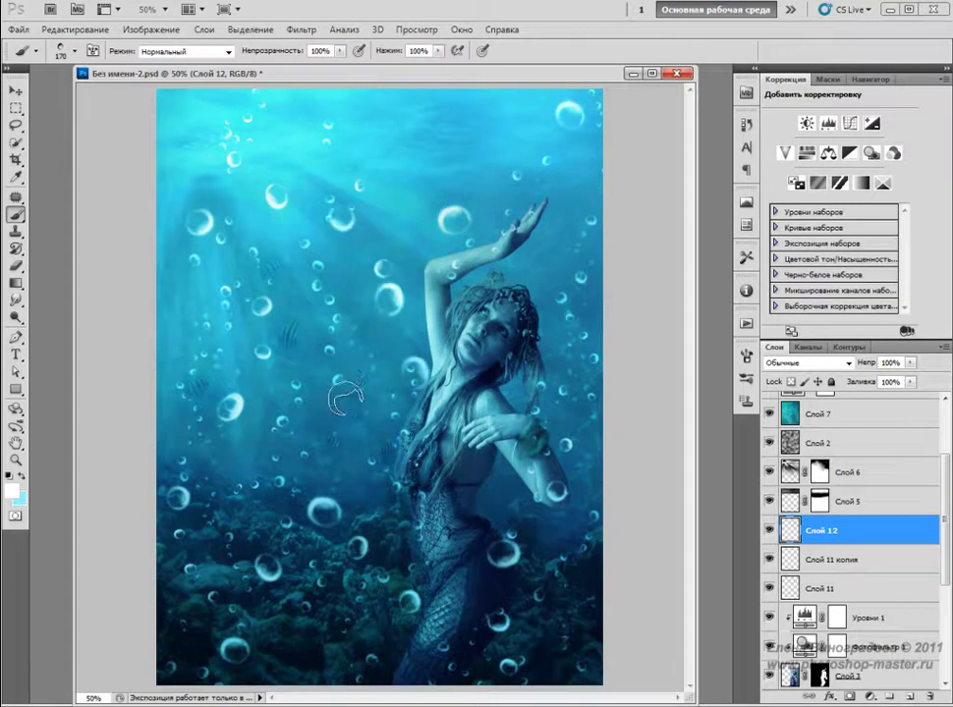
left_click(17, 267)
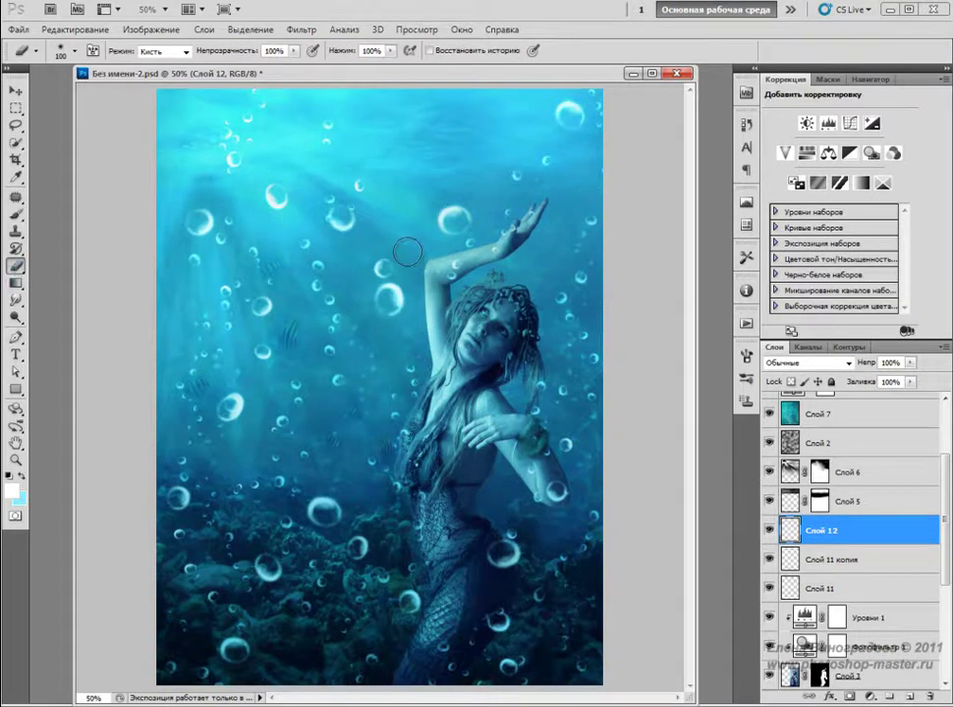
left_click_drag(391, 293, 383, 305)
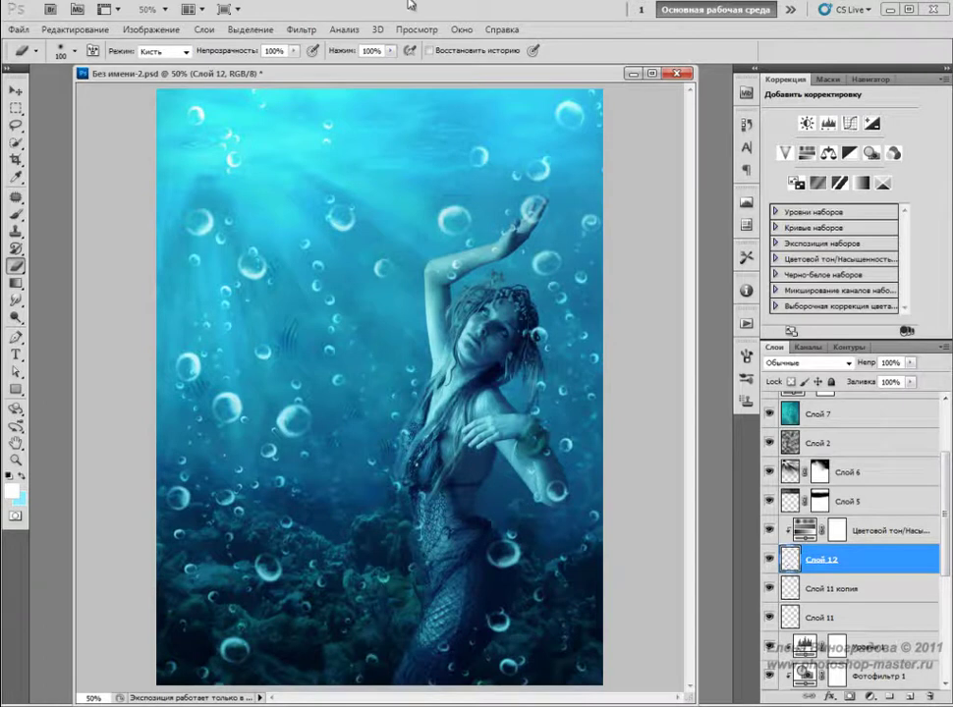
Apply a Gaussian Blur of about 2.8 pixels to the large bubbles on Слой 12
left_click(295, 30)
mouse_move(317, 207)
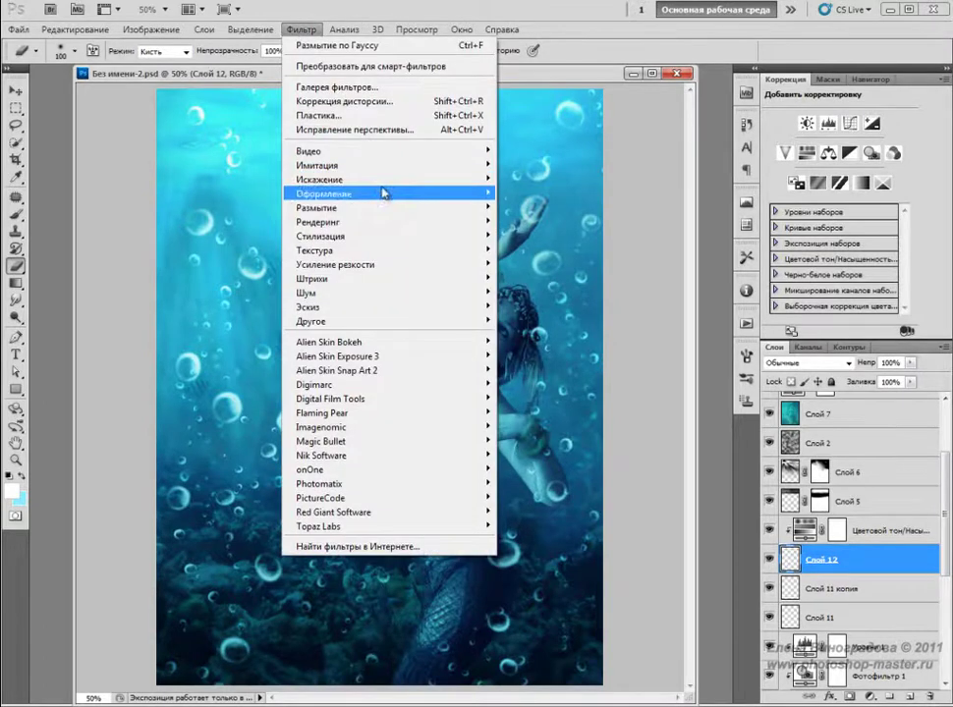
left_click(564, 278)
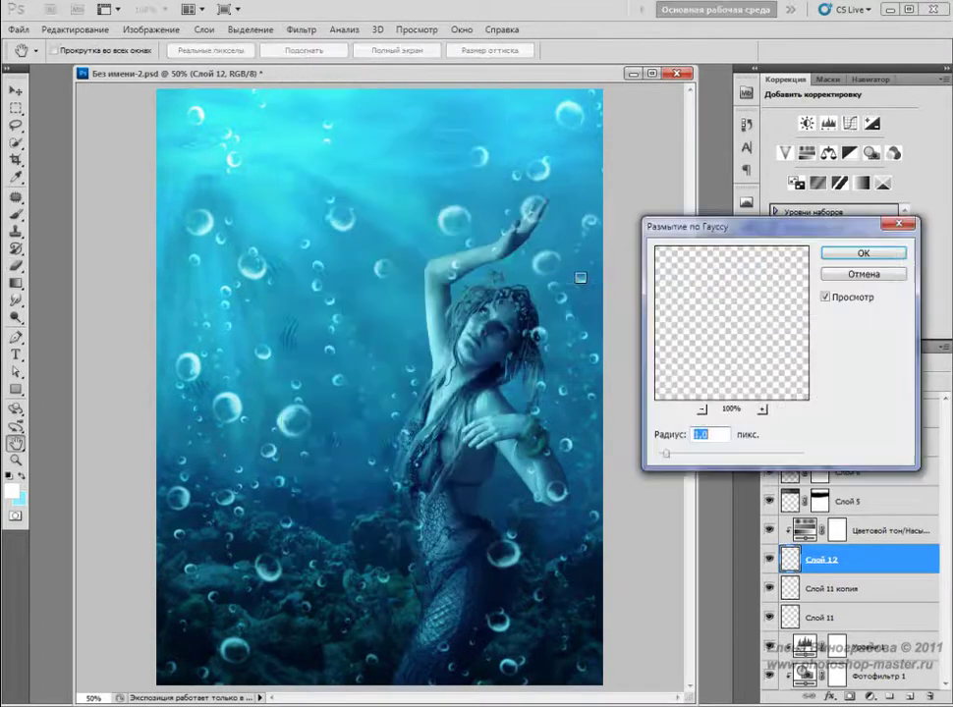
left_click_drag(670, 459, 685, 459)
left_click_drag(682, 458, 683, 458)
left_click(682, 457)
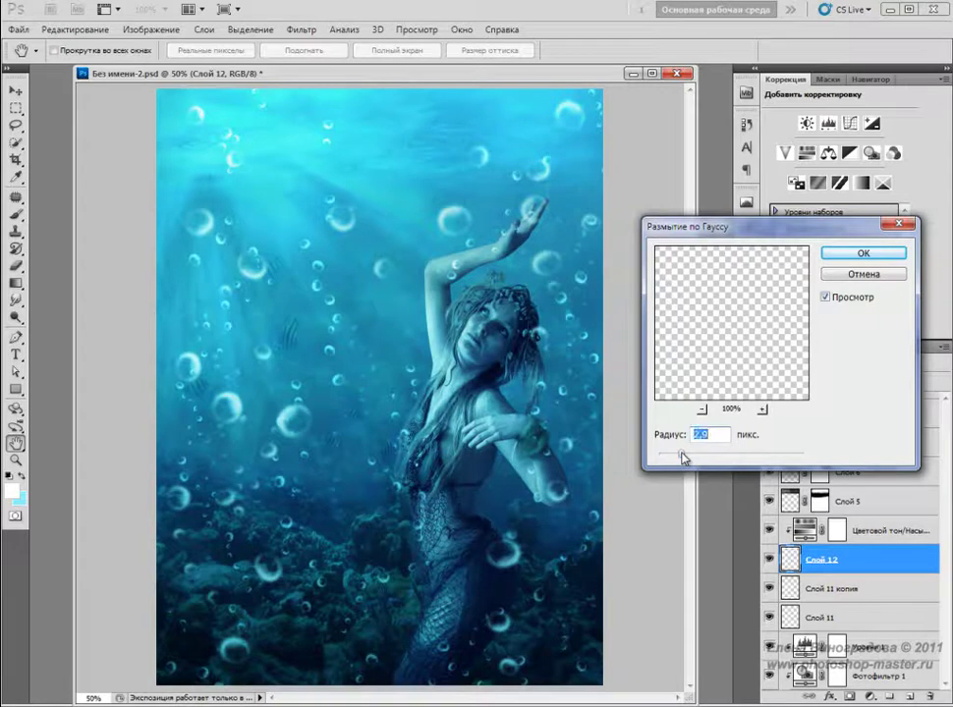
left_click(844, 258)
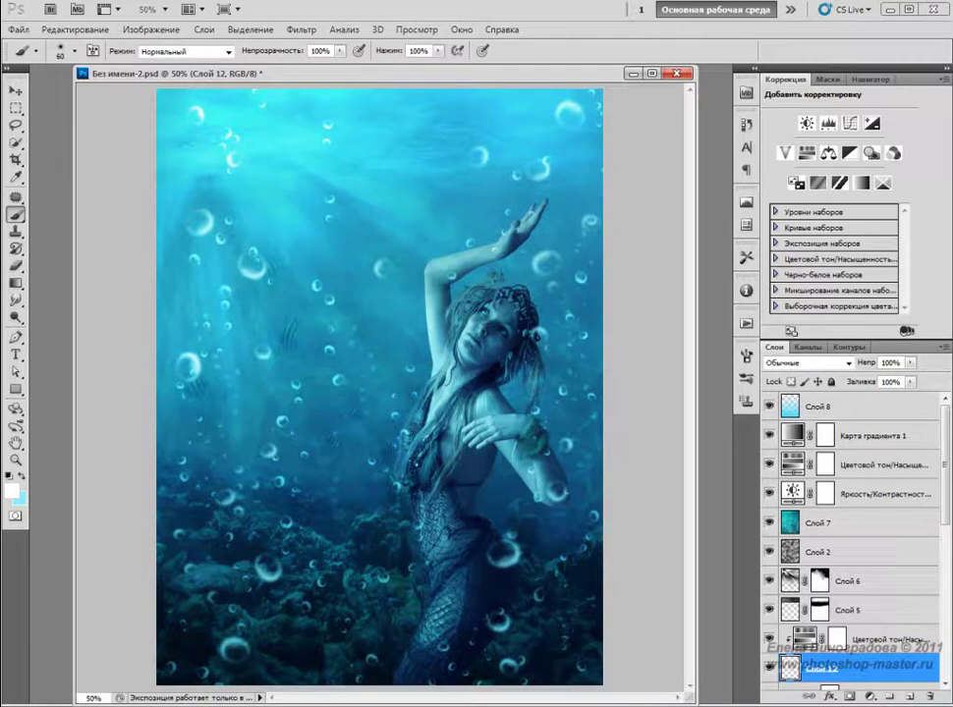
Duplicate the mermaid layer Слой 3 to create Слой 3 копия
scroll(849, 540, "down", 5)
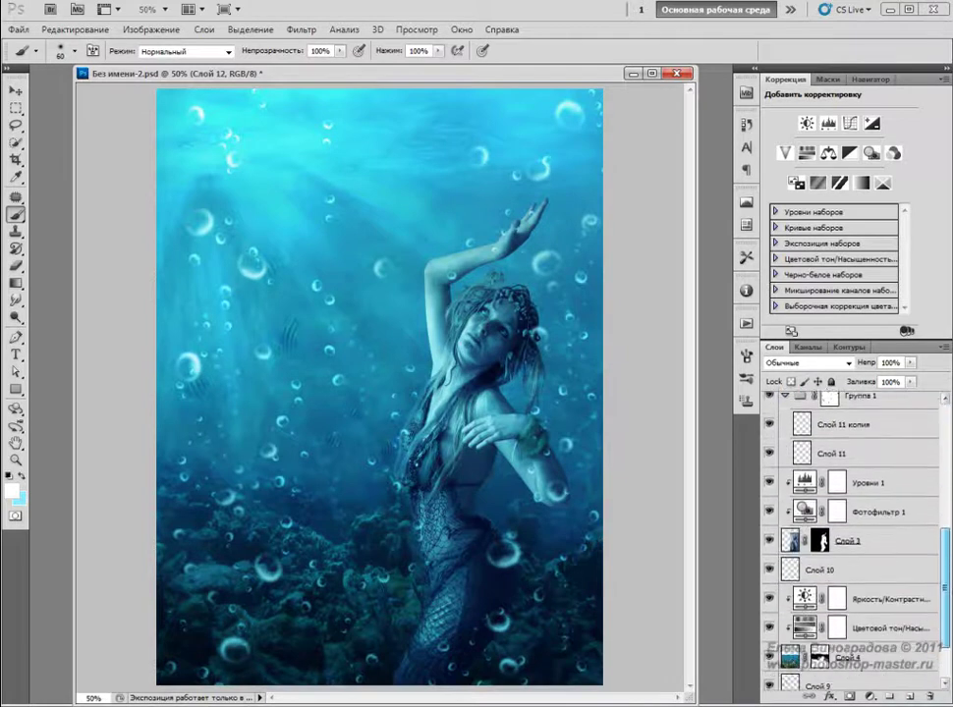
scroll(850, 540, "down", 1)
left_click(791, 531)
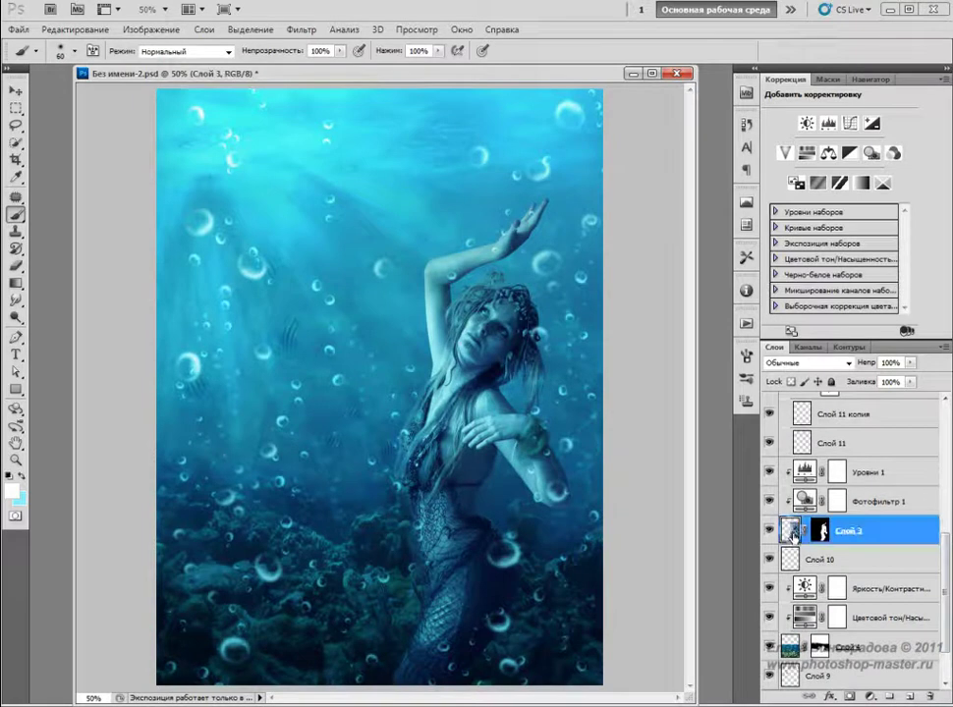
left_click_drag(791, 531, 912, 697)
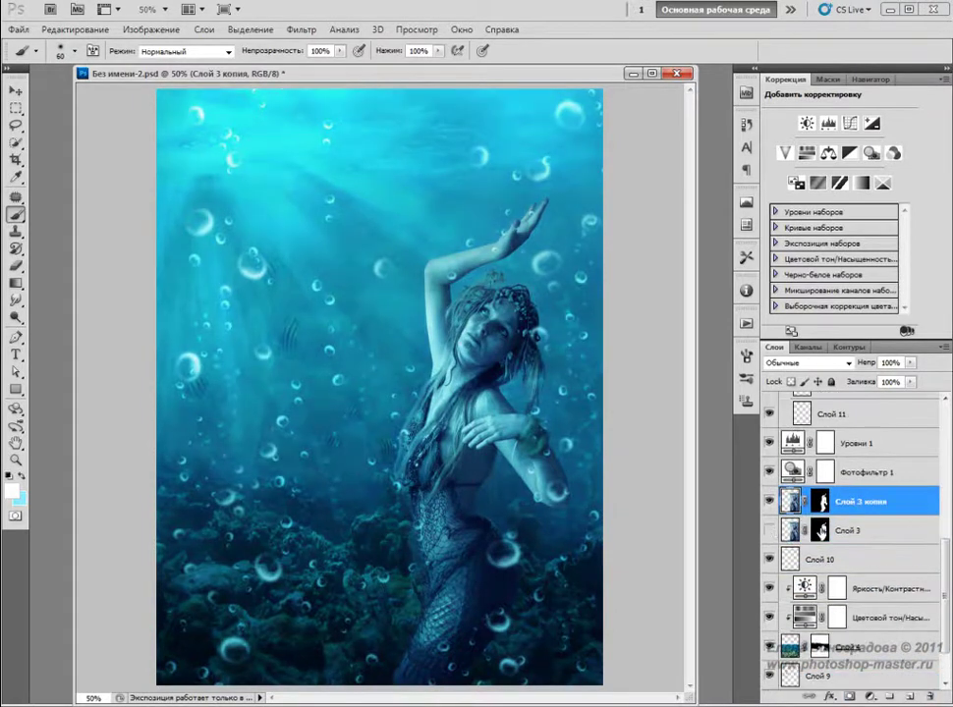
Apply Слой 3 копия's mask permanently and clip Фотофильтр 1 to it
mouse_move(820, 531)
left_mouse_down()
mouse_move(847, 518)
mouse_move(705, 531)
left_mouse_up()
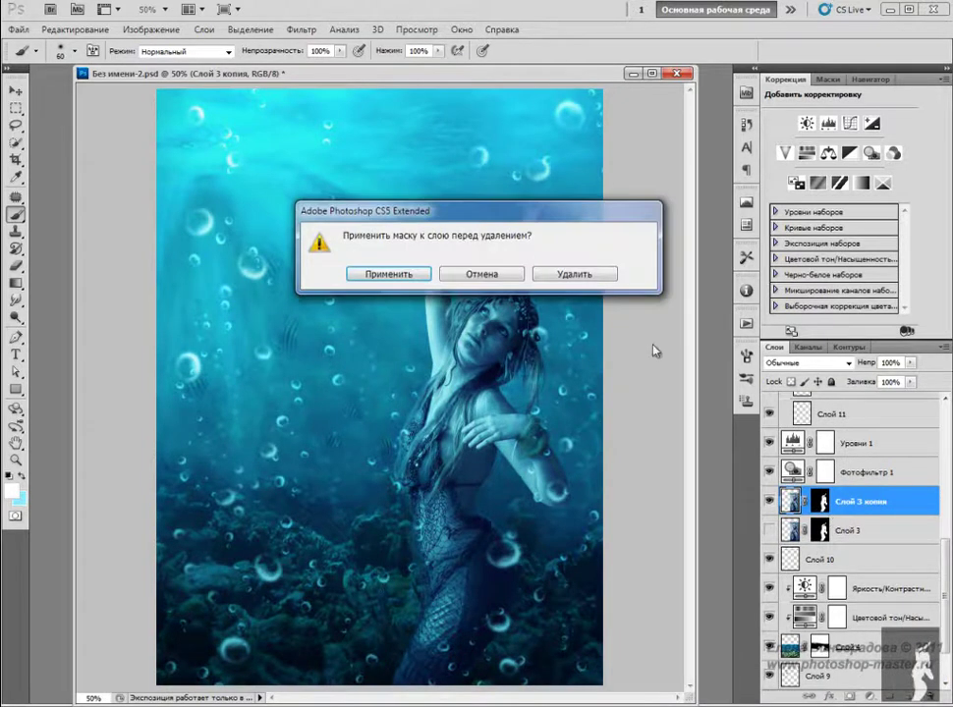
left_click(391, 277)
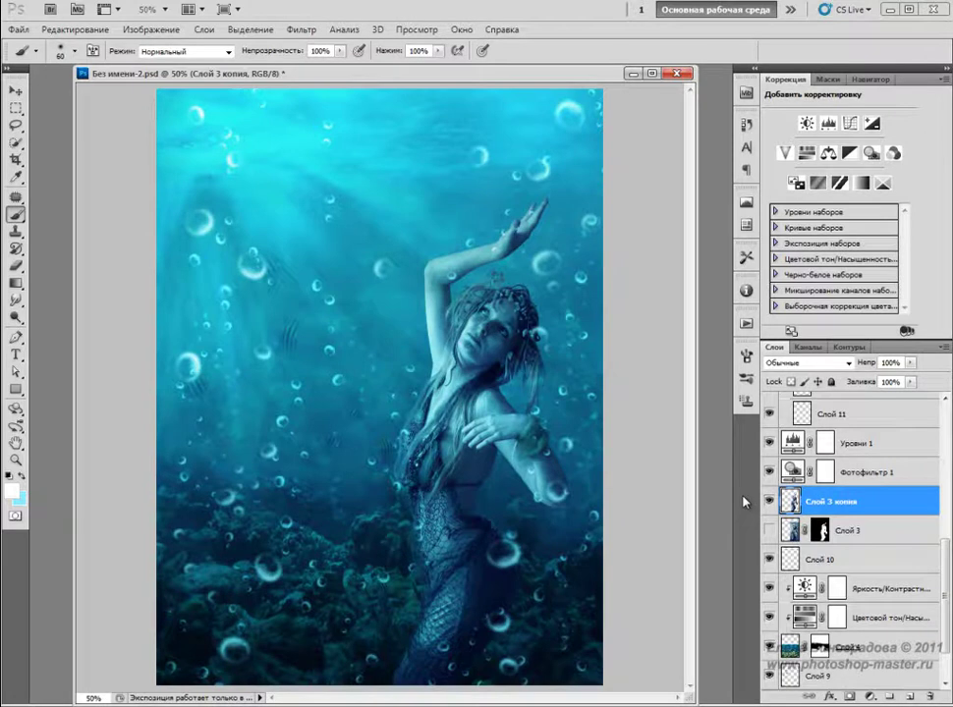
left_click(850, 485, "alt")
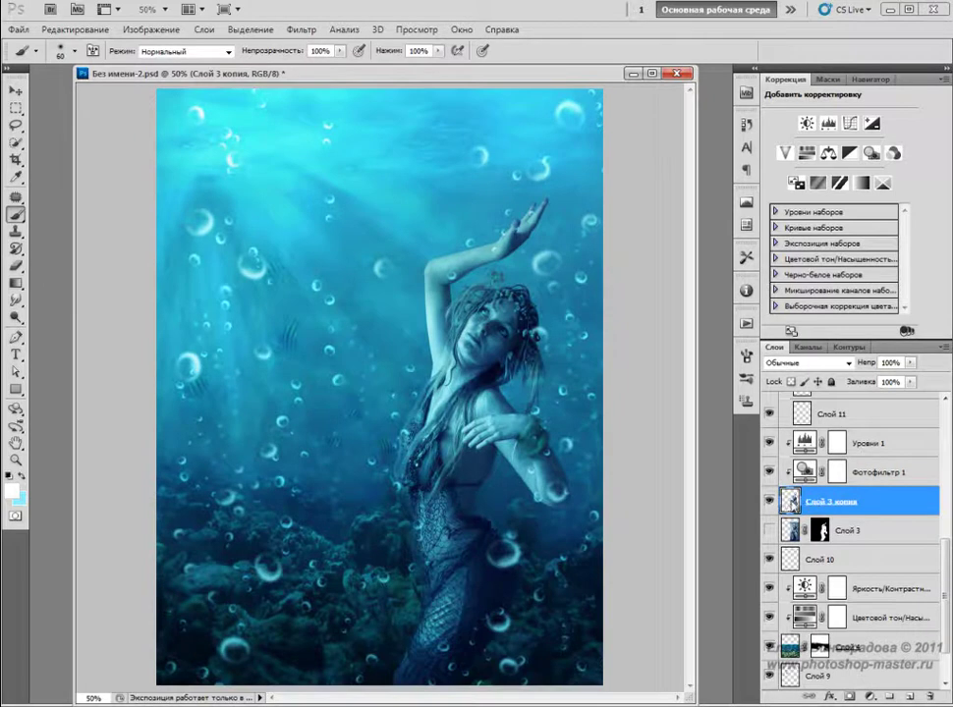
With the Smudge tool, zoom to 100% on the mermaid's upper body
key("r")
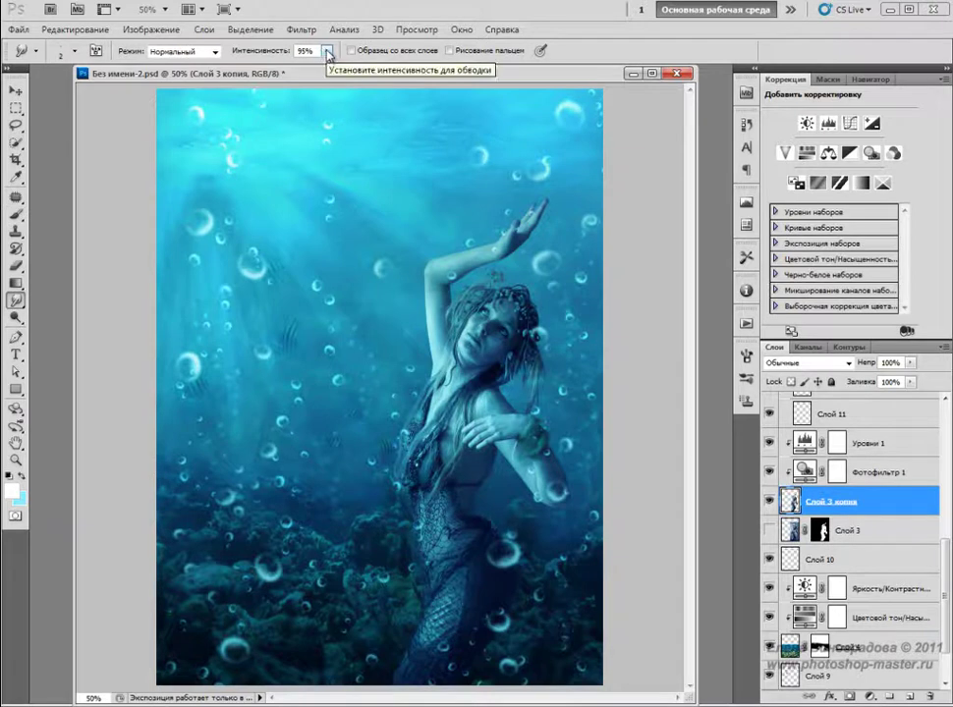
left_click(870, 79)
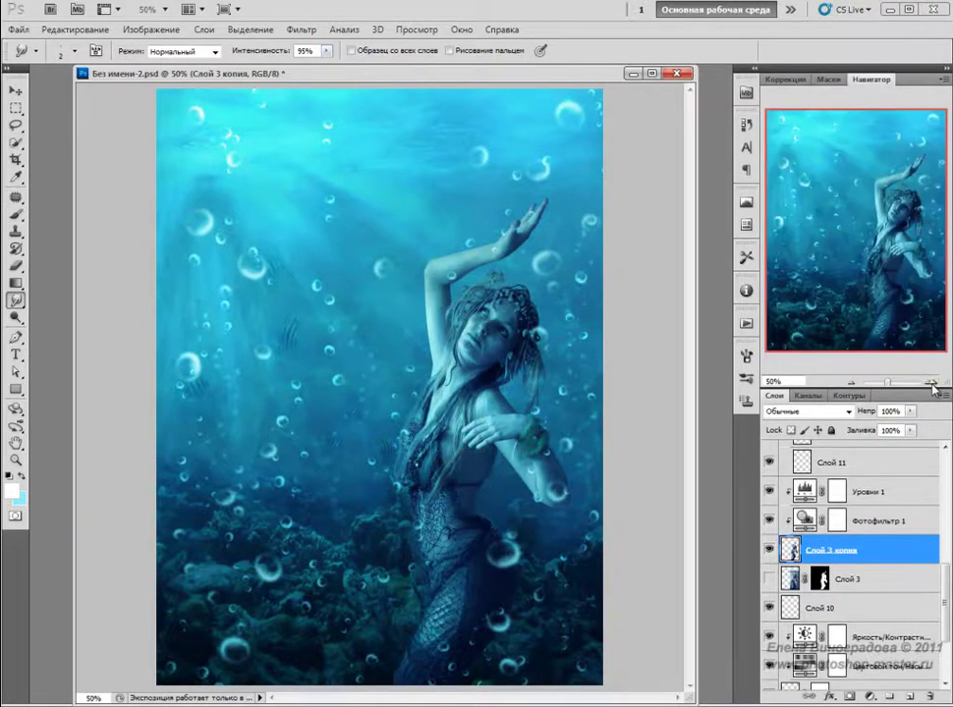
left_click(934, 390)
left_click_drag(882, 226, 910, 224)
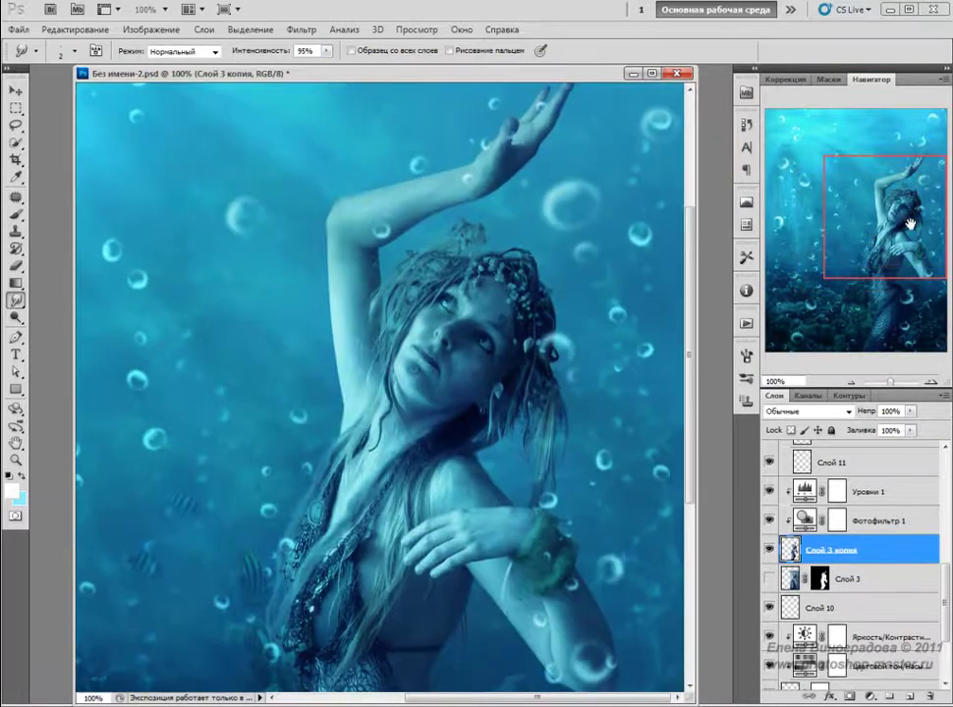
Set the smudge brush to a fully hard 3 px tip and review its shape dynamics
left_click(75, 49)
key("shift+bracketright")
key("Return")
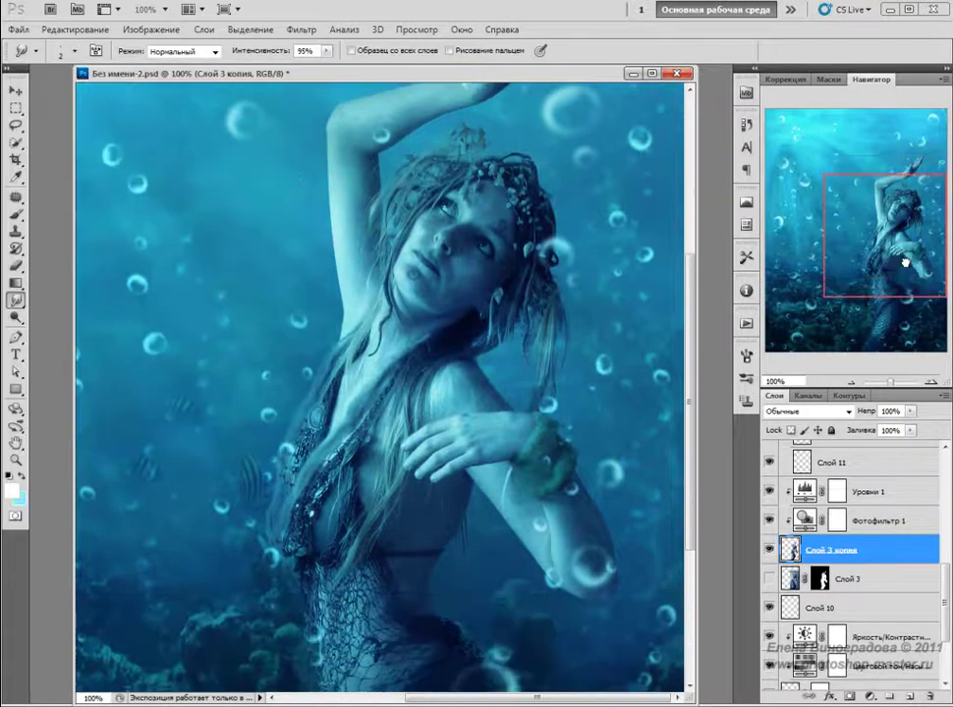
left_click_drag(864, 255, 865, 275)
left_click(73, 54)
left_click_drag(22, 90, 25, 90)
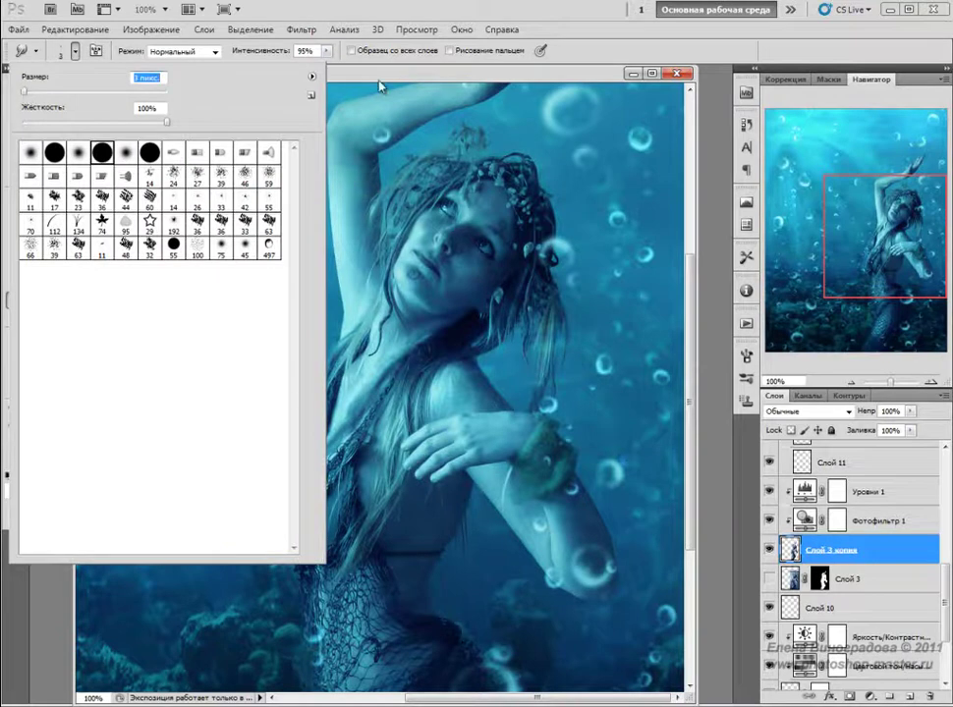
key("Return")
left_click(746, 356)
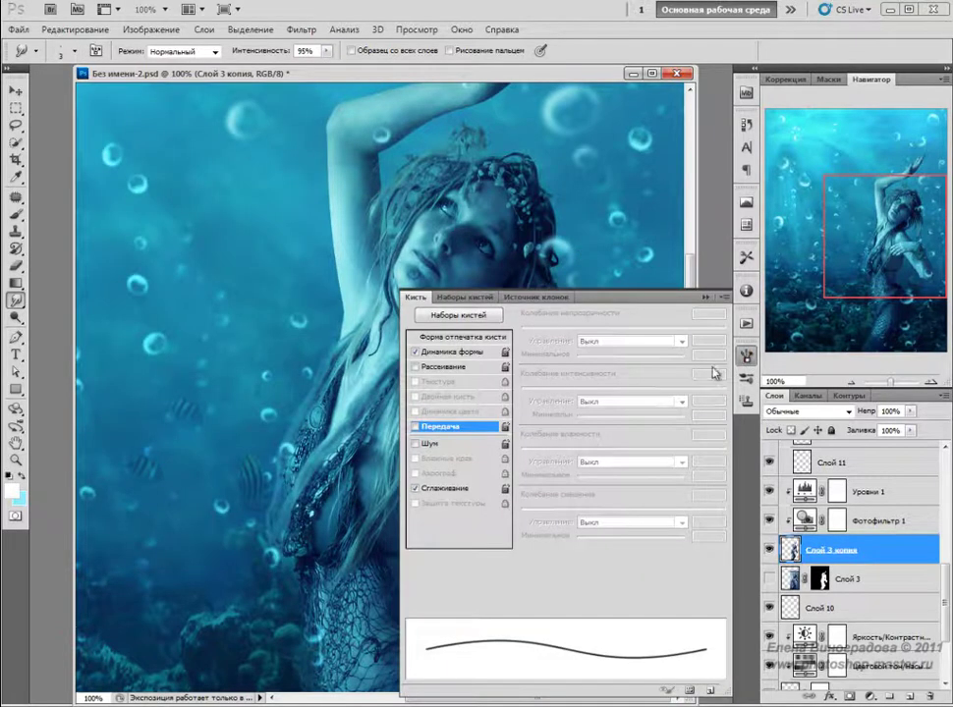
left_click(462, 352)
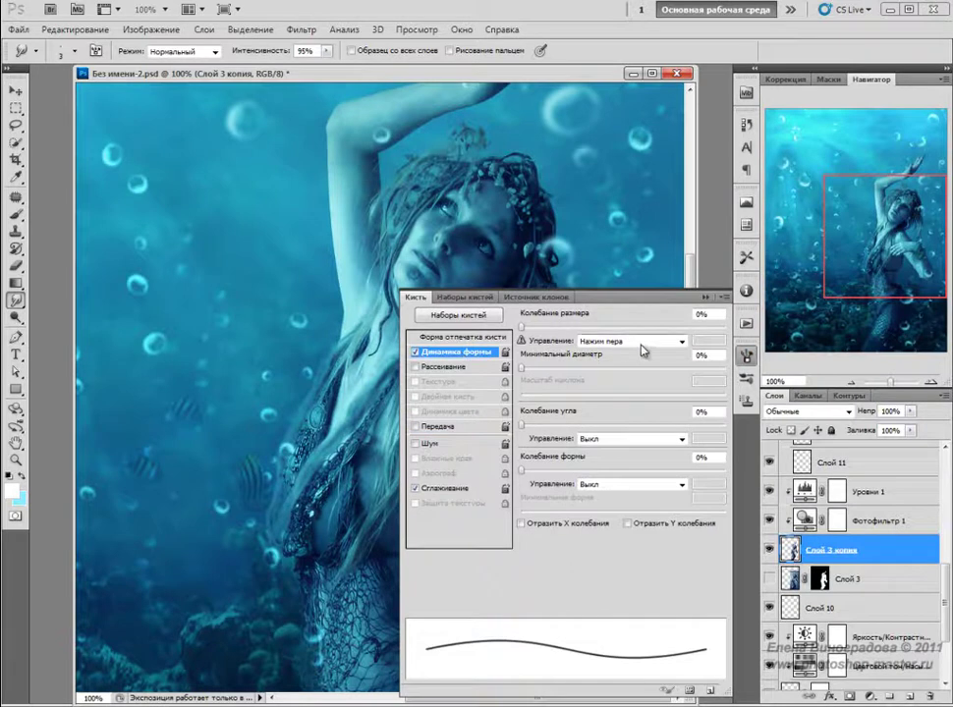
key("F5")
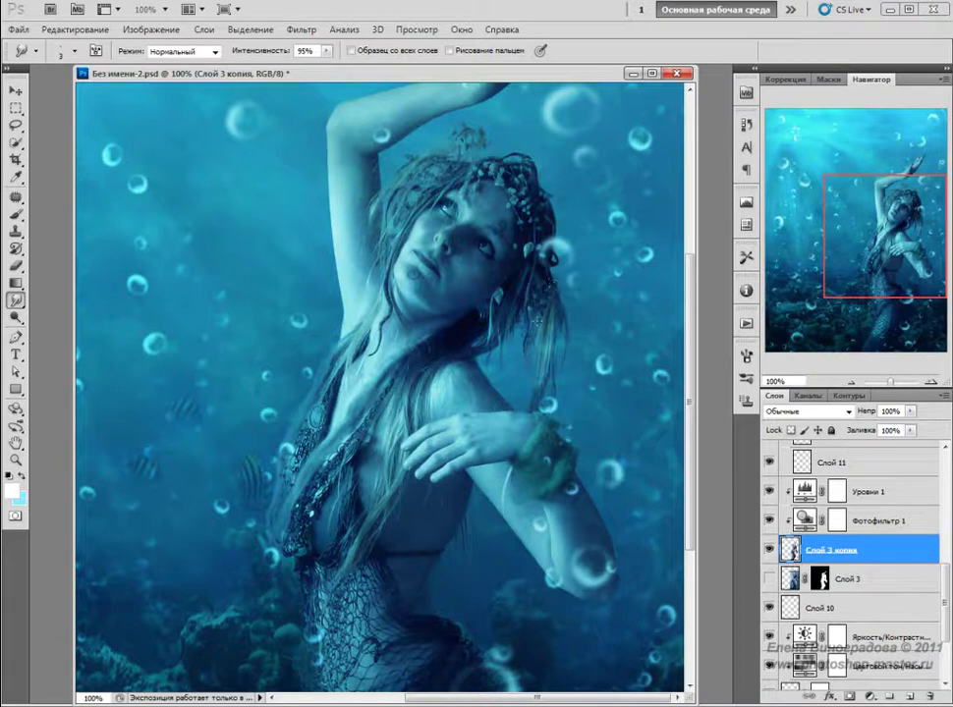
Smudge thin strands out of the hair edges using a 4 px, then 3 px brush
key("bracketright")
left_click_drag(445, 240, 423, 223)
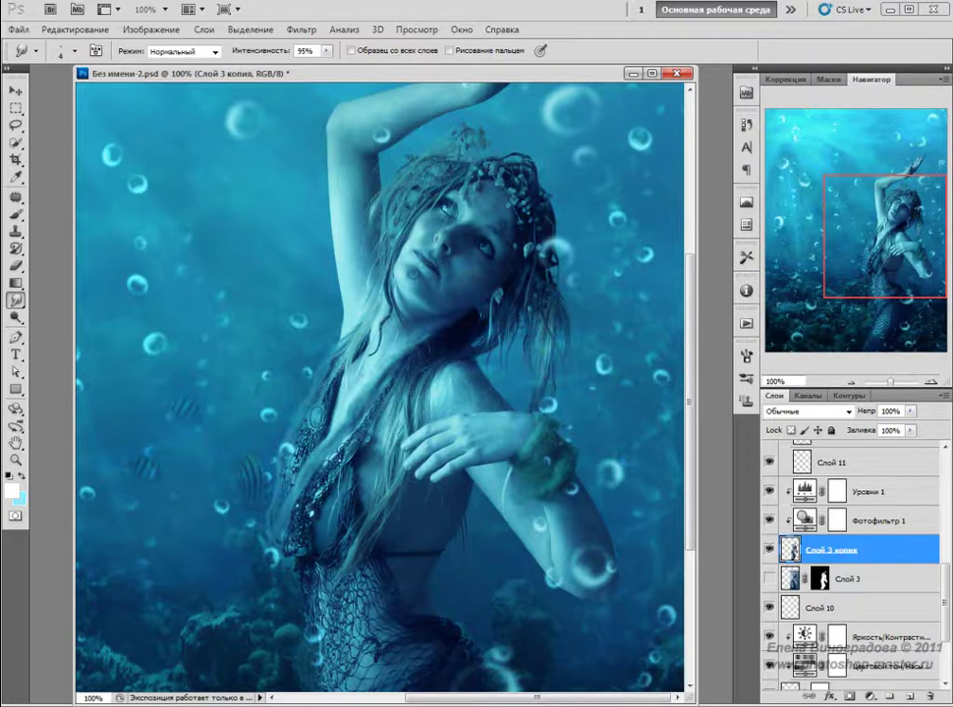
key("bracketleft")
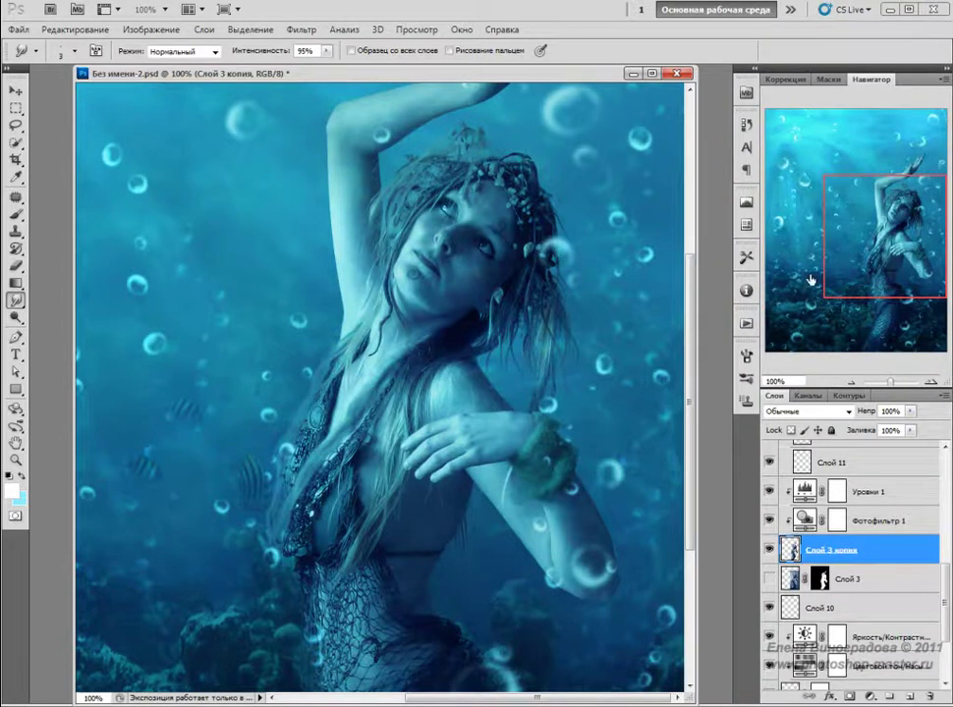
scroll(434, 342, "down", 5)
scroll(434, 342, "left", 4)
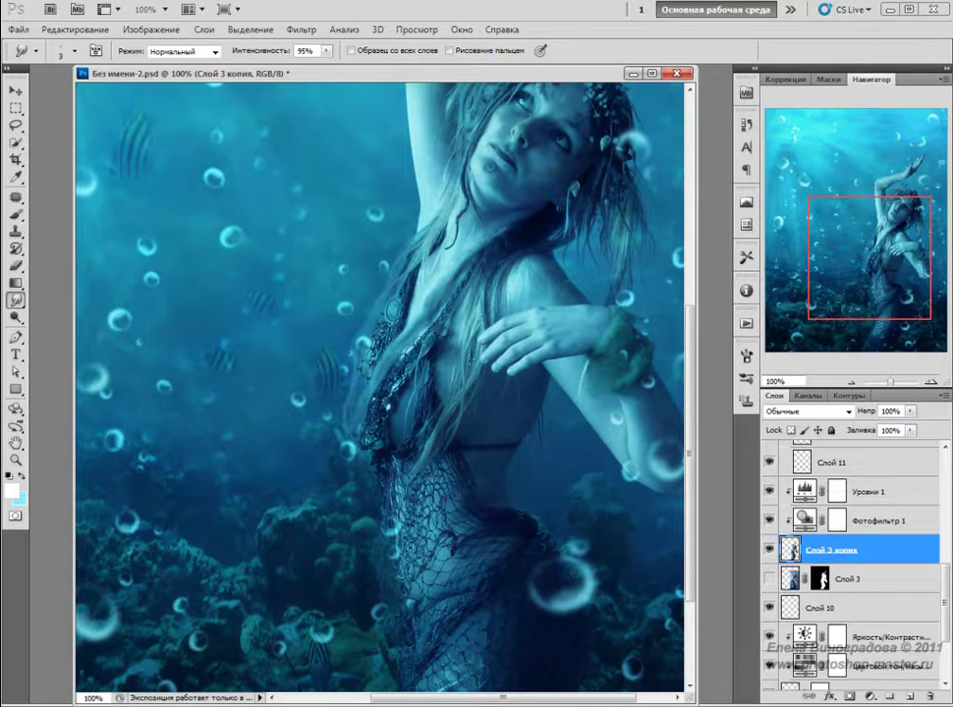